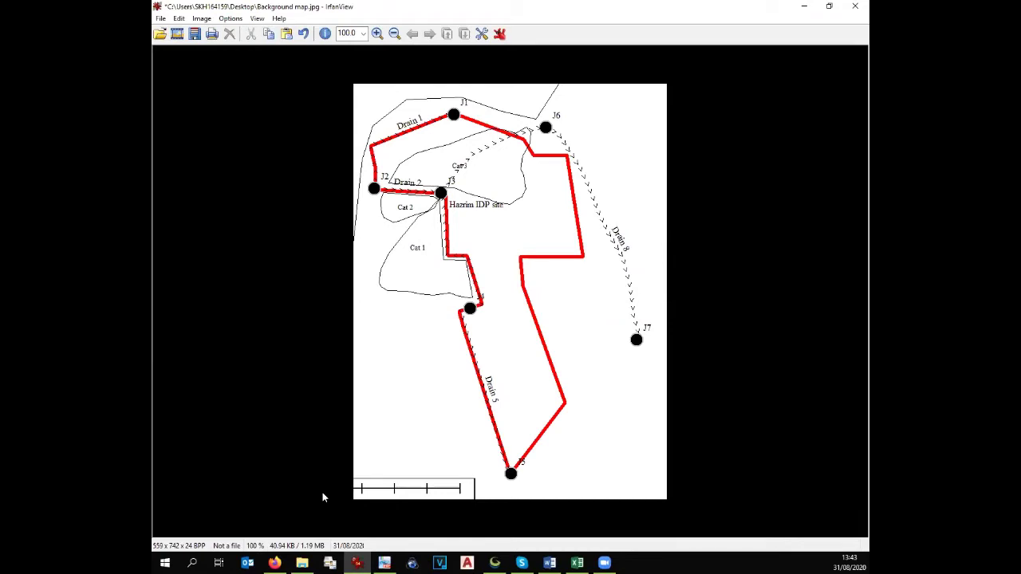
pyautogui.moveTo(276, 563)
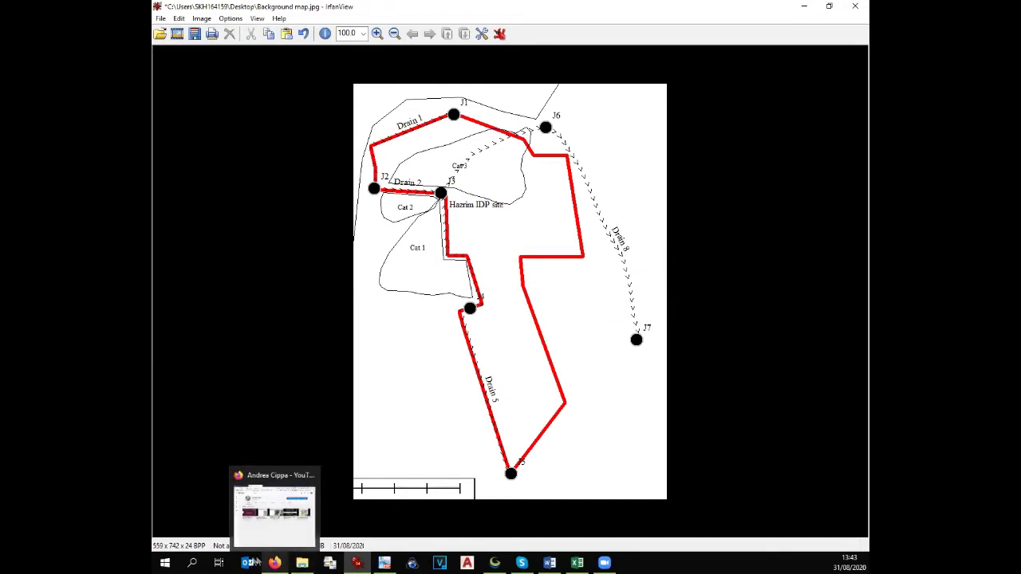
pyautogui.click(199, 563)
pyautogui.click(200, 562)
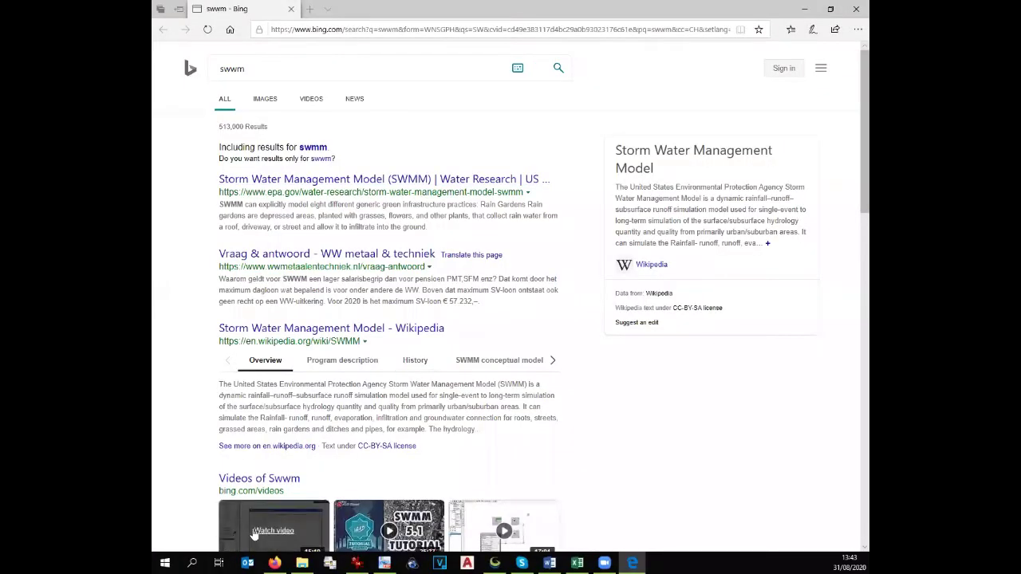
pyautogui.click(200, 562)
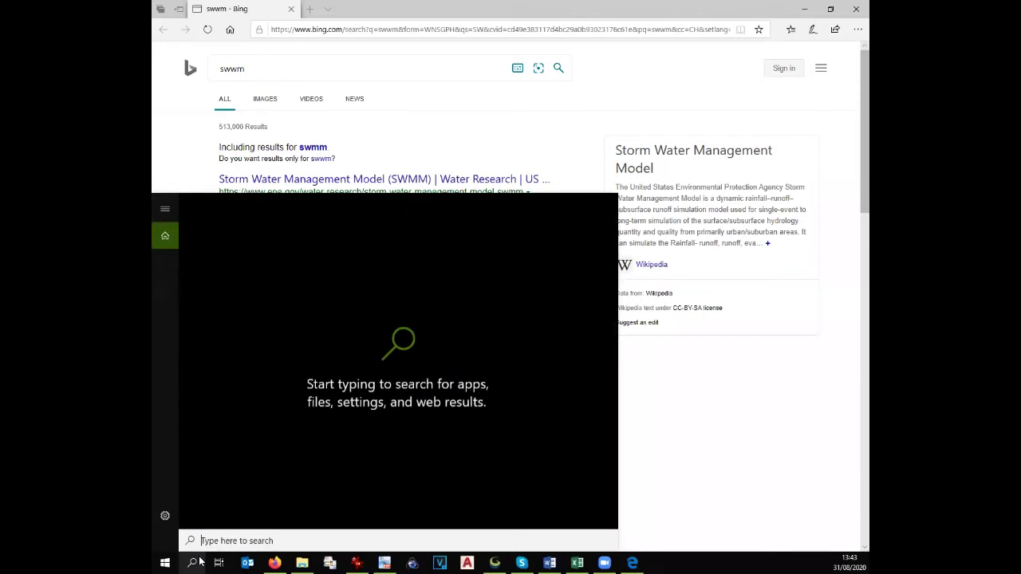
pyautogui.write('smww')
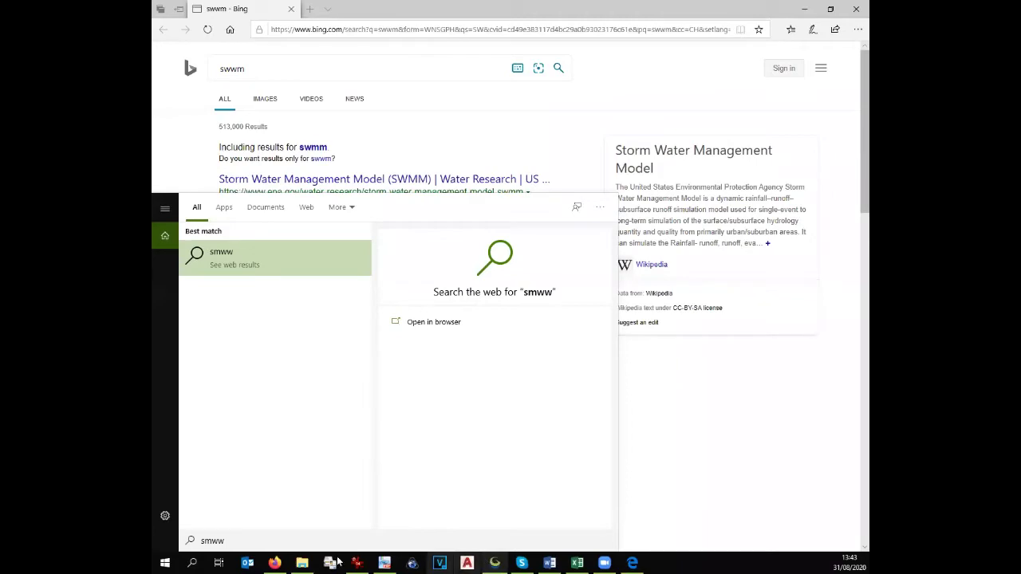
pyautogui.click(192, 562)
pyautogui.click(191, 563)
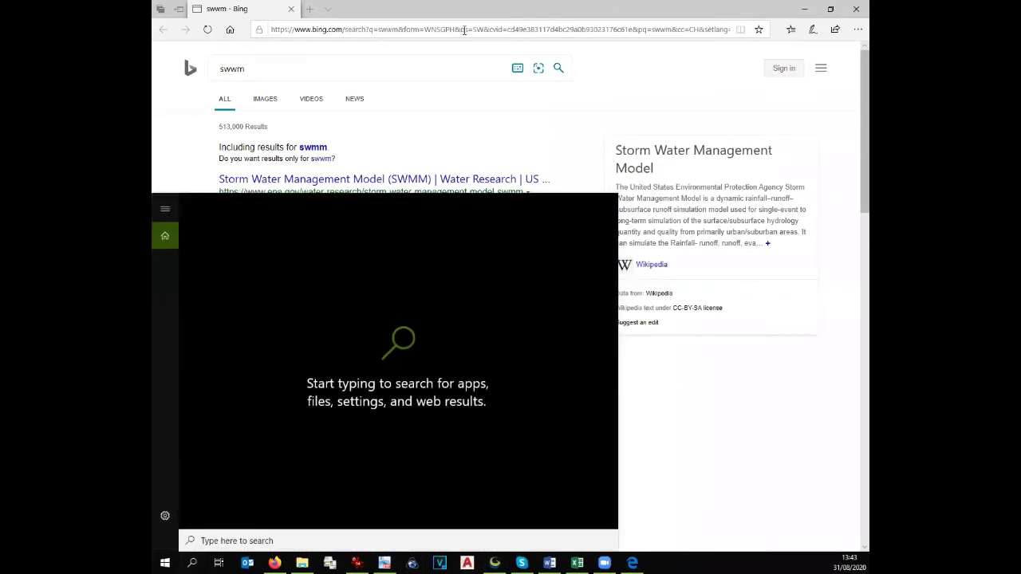
pyautogui.click(854, 10)
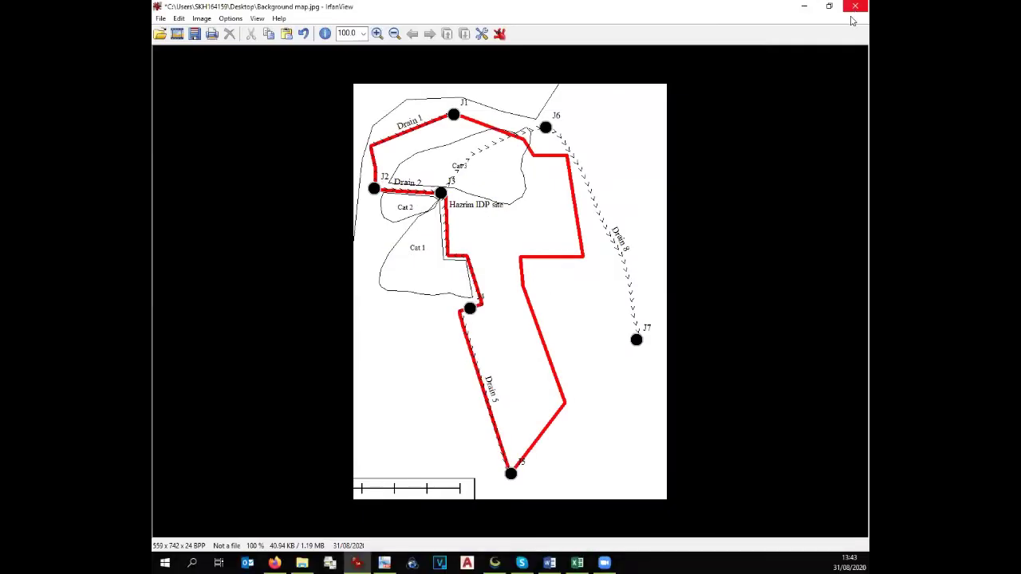
pyautogui.click(165, 563)
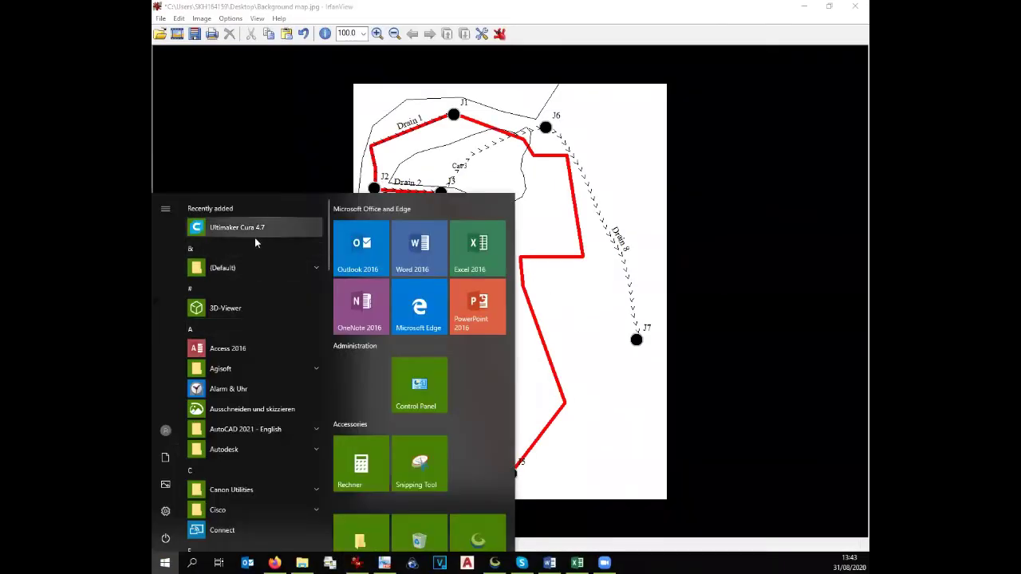
pyautogui.scroll(-5, 238, 358)
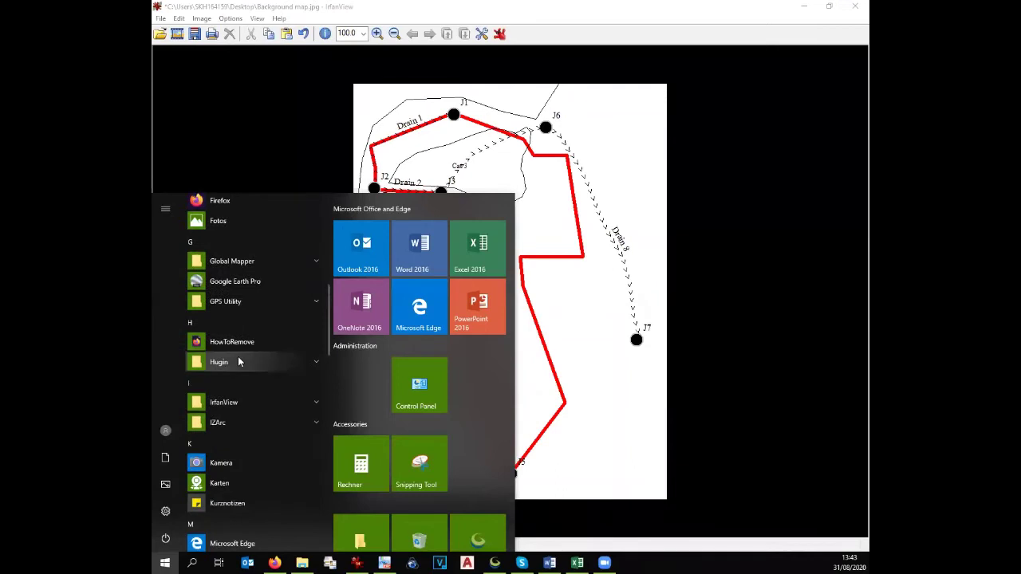
pyautogui.scroll(-5, 237, 363)
pyautogui.scroll(-3, 238, 362)
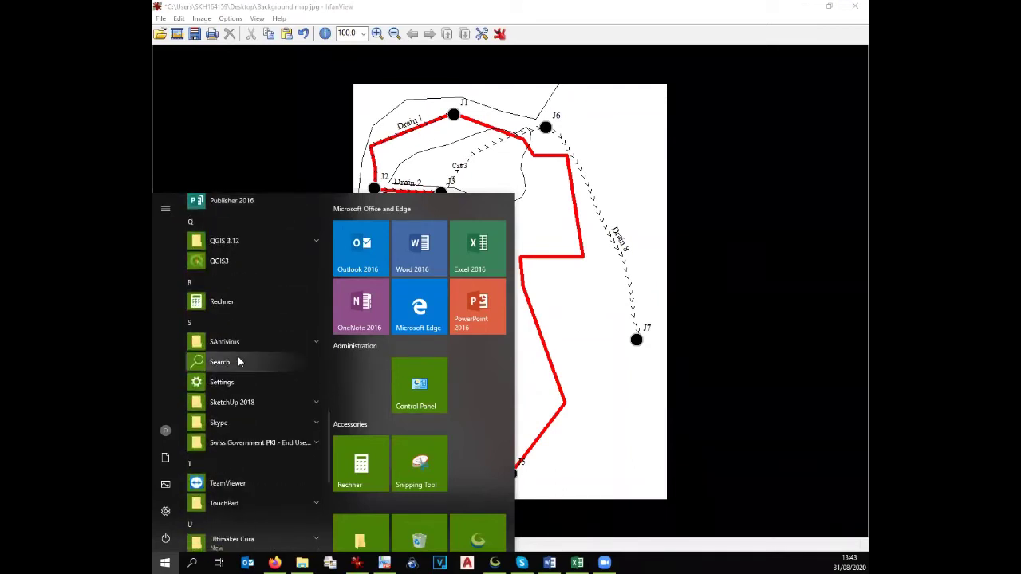
pyautogui.scroll(-1, 238, 362)
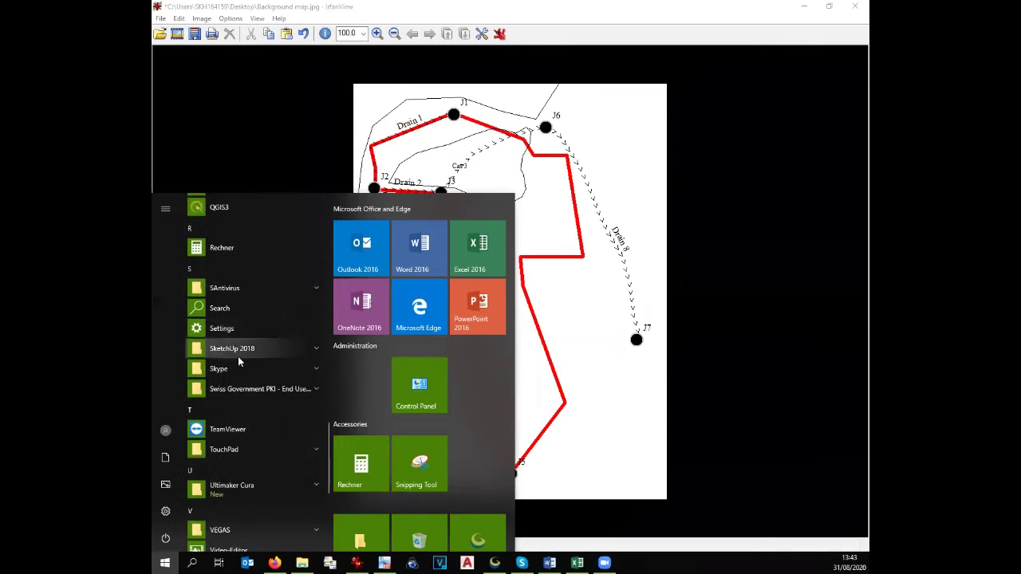
pyautogui.scroll(-3, 238, 355)
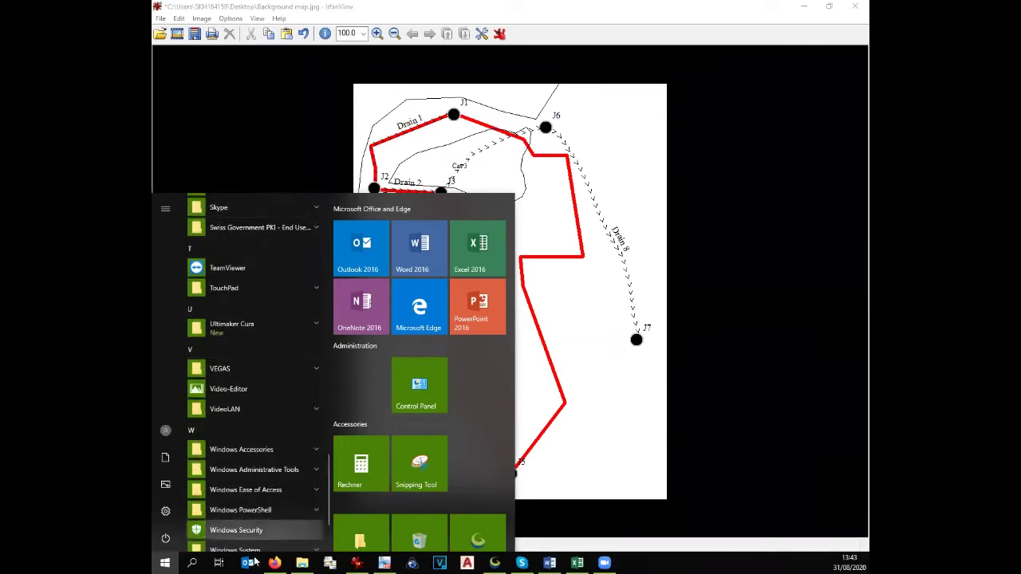
# - Search the computer for swmm and launch EPA SWMM 5.1
pyautogui.click(198, 562)
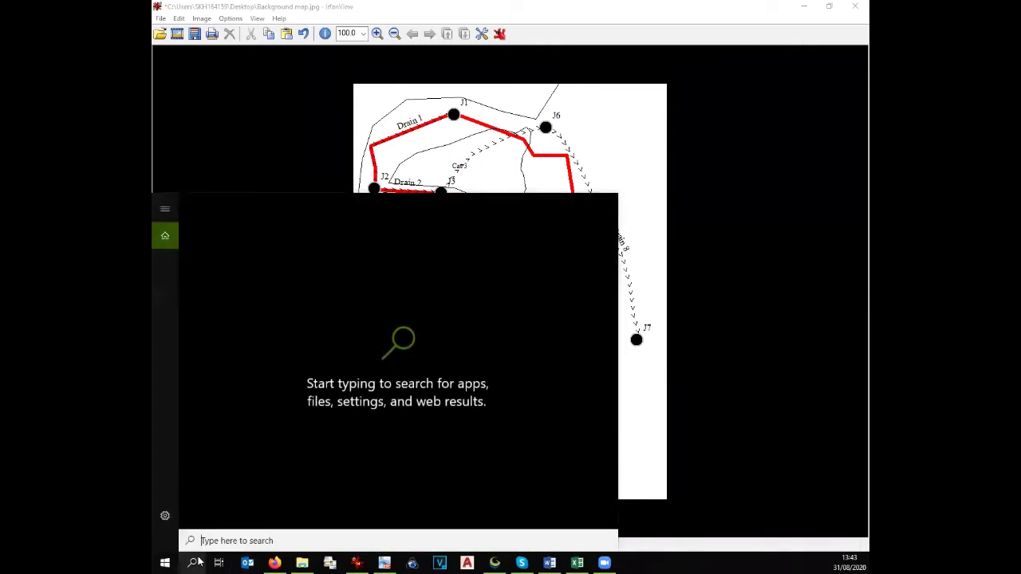
pyautogui.write('swmm')
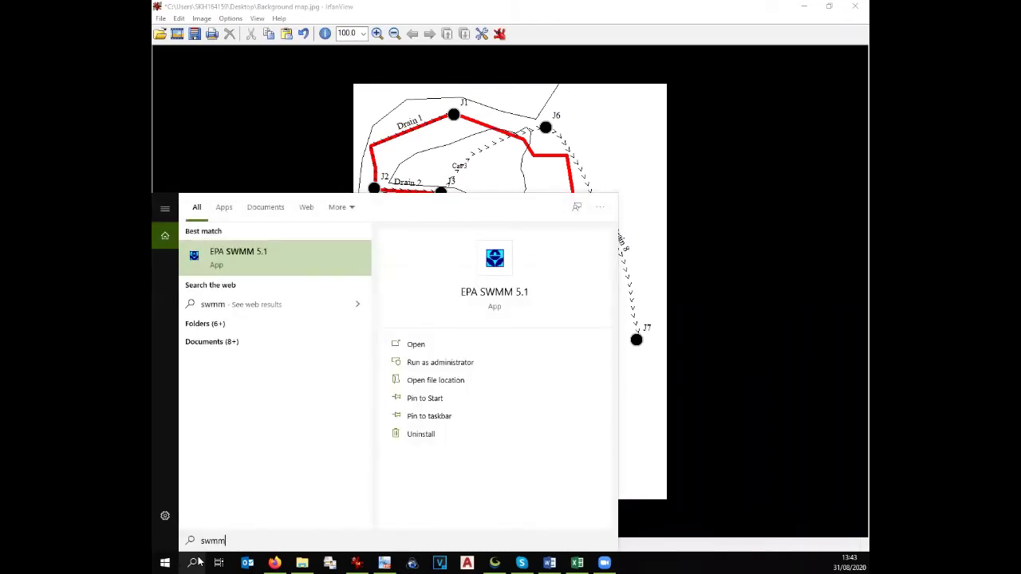
pyautogui.click(228, 253)
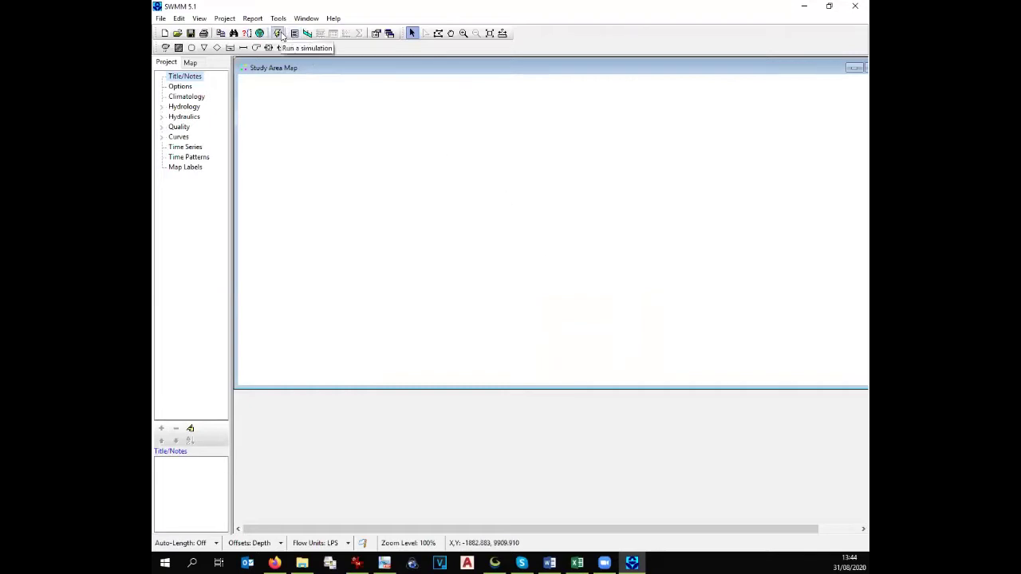
# - Review the project's default ID prefixes for rain gages, subcatchments, junctions, outfalls and conduits, and accept them
pyautogui.click(245, 23)
pyautogui.moveTo(225, 22)
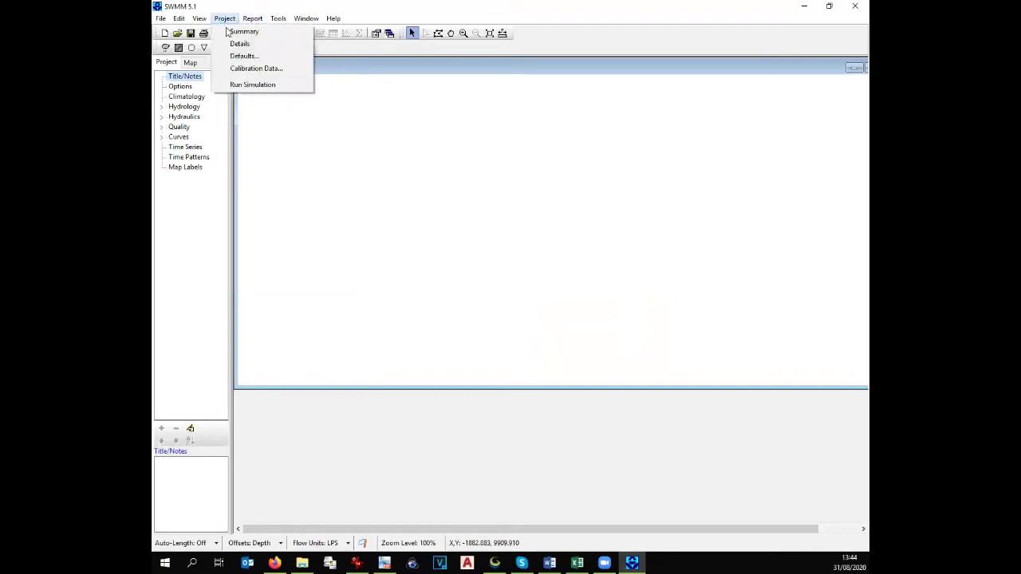
pyautogui.click(241, 56)
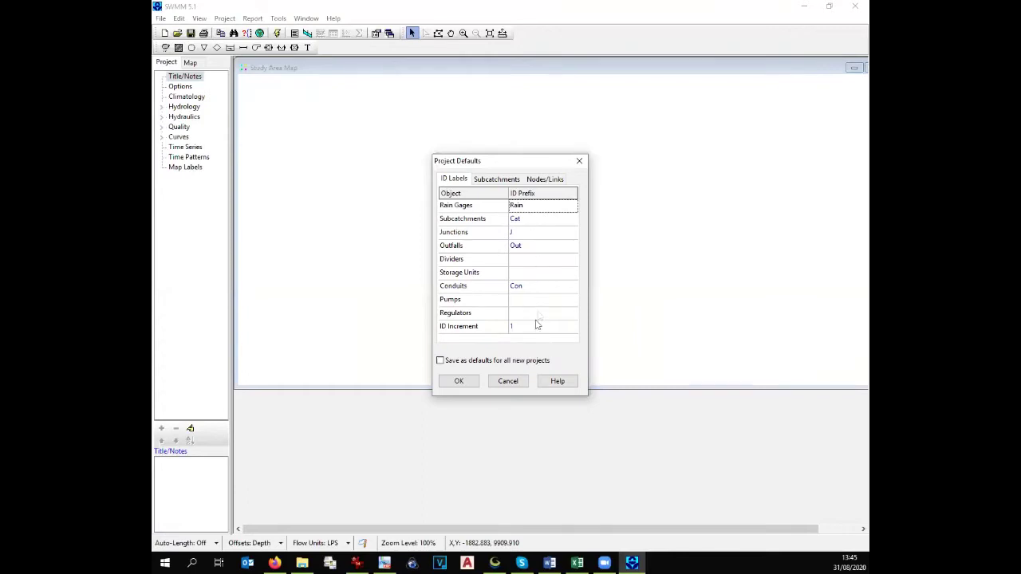
pyautogui.click(523, 206)
pyautogui.click(536, 205)
pyautogui.click(530, 220)
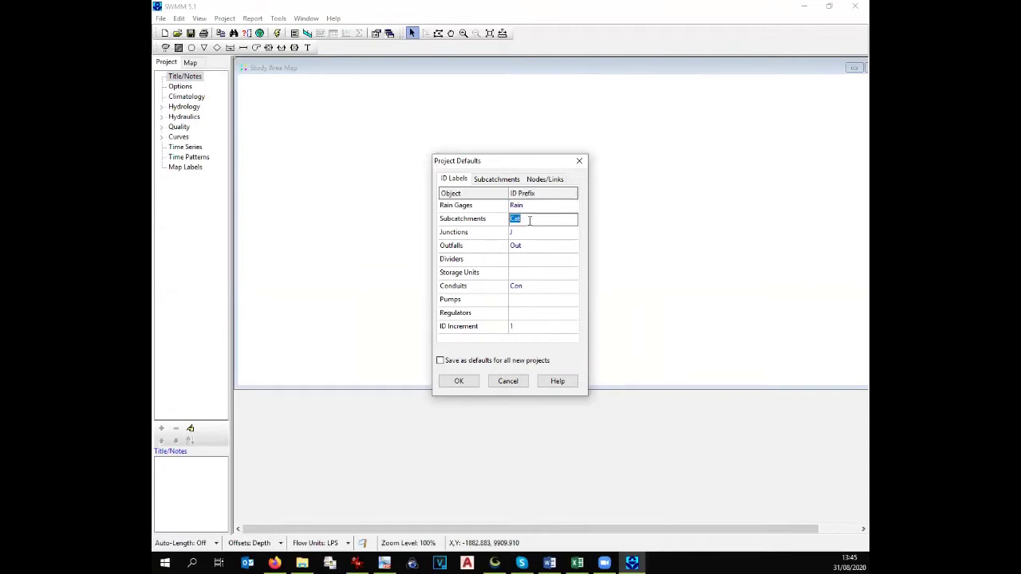
pyautogui.click(530, 233)
pyautogui.click(534, 246)
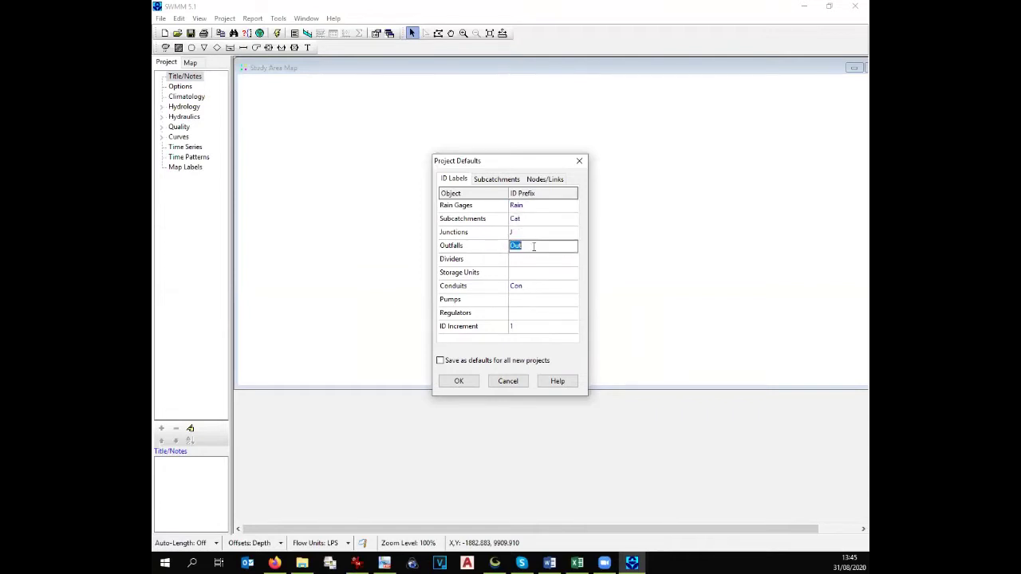
pyautogui.click(532, 287)
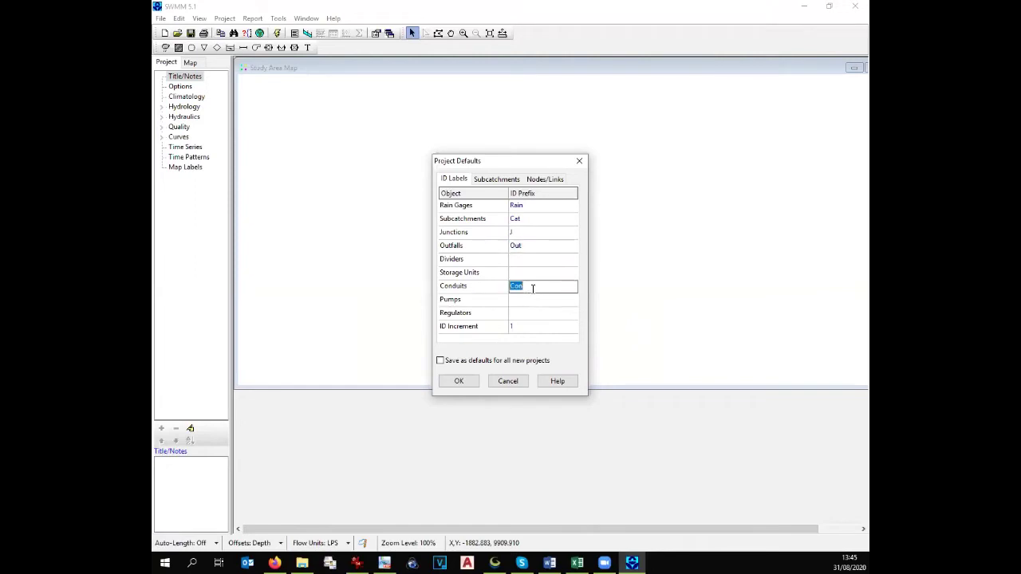
pyautogui.click(461, 382)
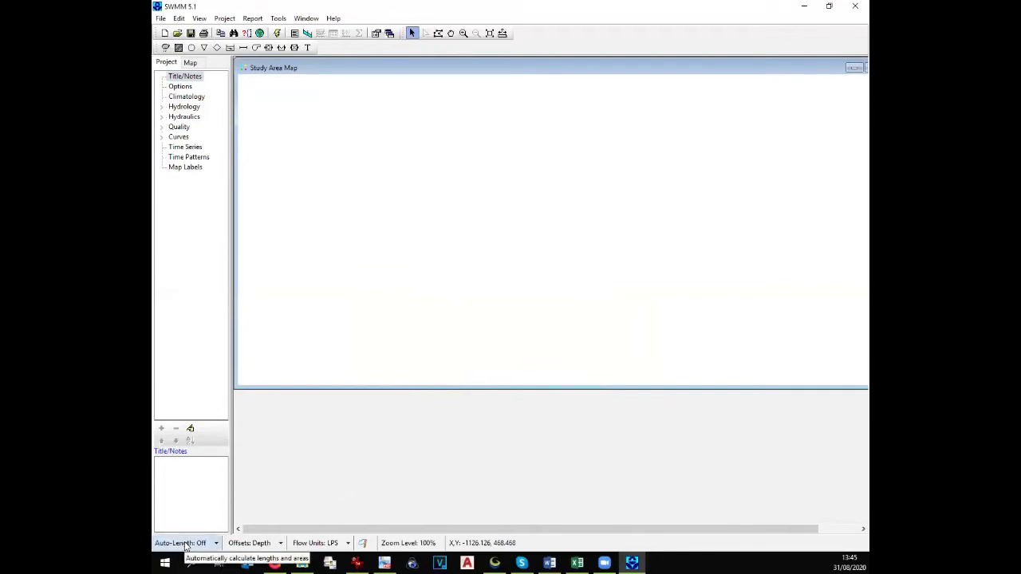
# - Keep Auto-Length set to Off and check which flow units are available
pyautogui.click(214, 546)
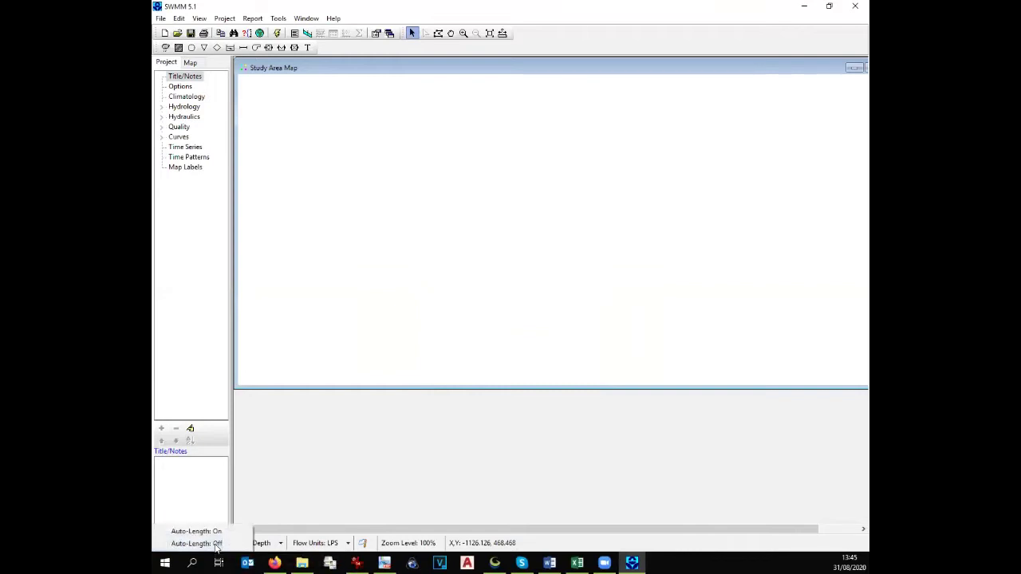
pyautogui.click(204, 544)
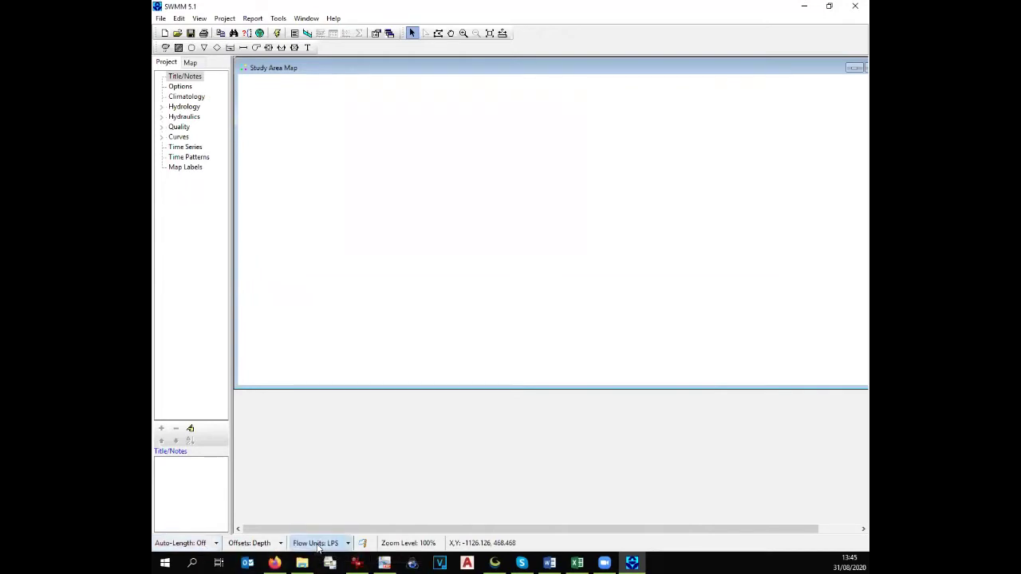
pyautogui.click(349, 544)
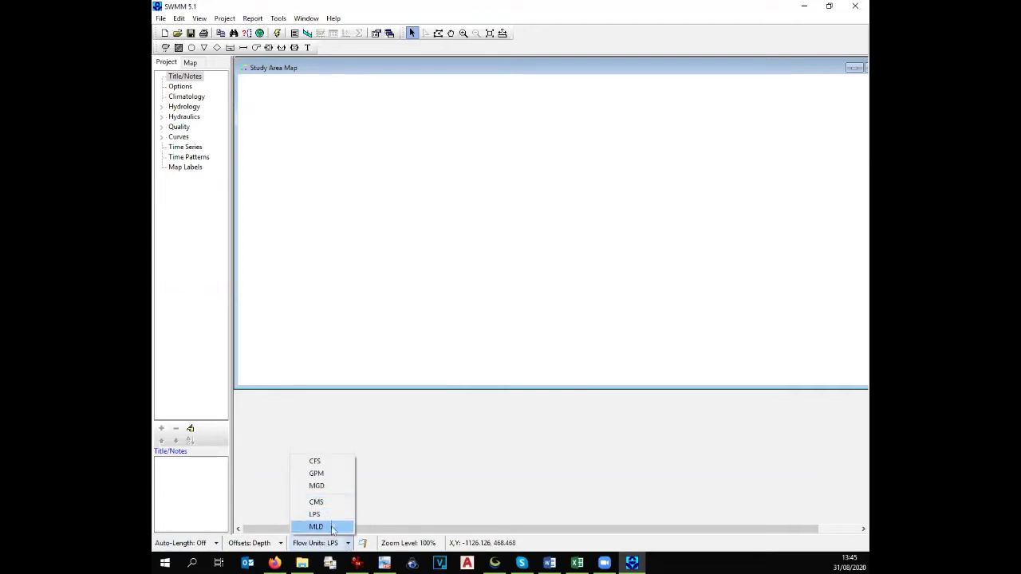
pyautogui.click(308, 546)
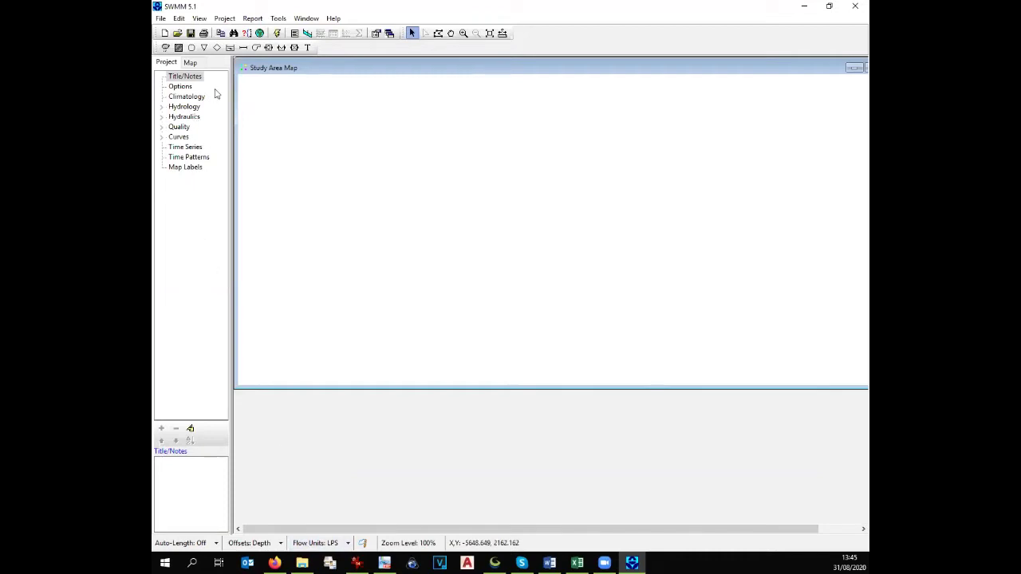
# - Load Background map.jpg from the Desktop as the map backdrop and enlarge the Study Area Map window downwards
pyautogui.click(198, 18)
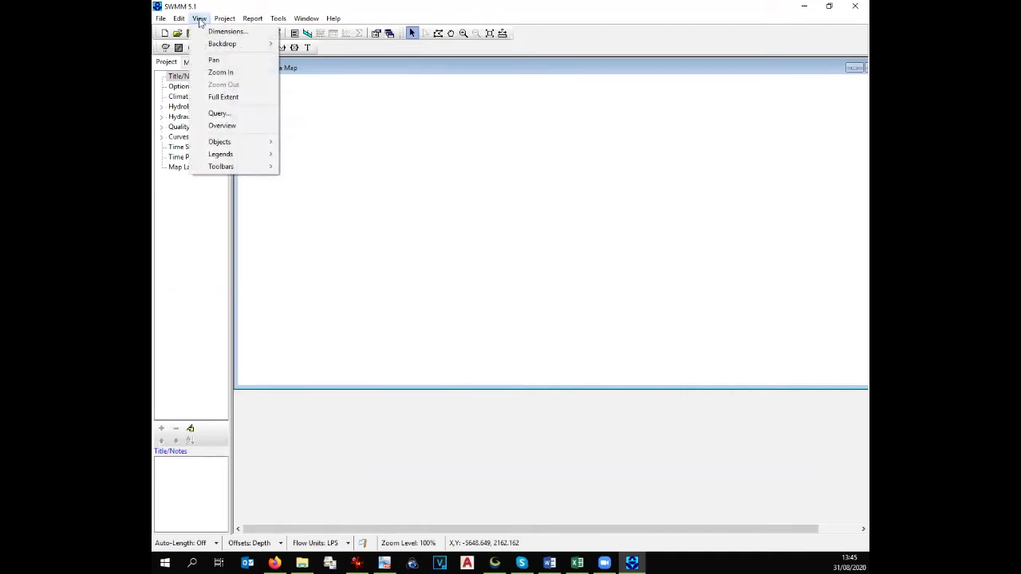
pyautogui.moveTo(222, 44)
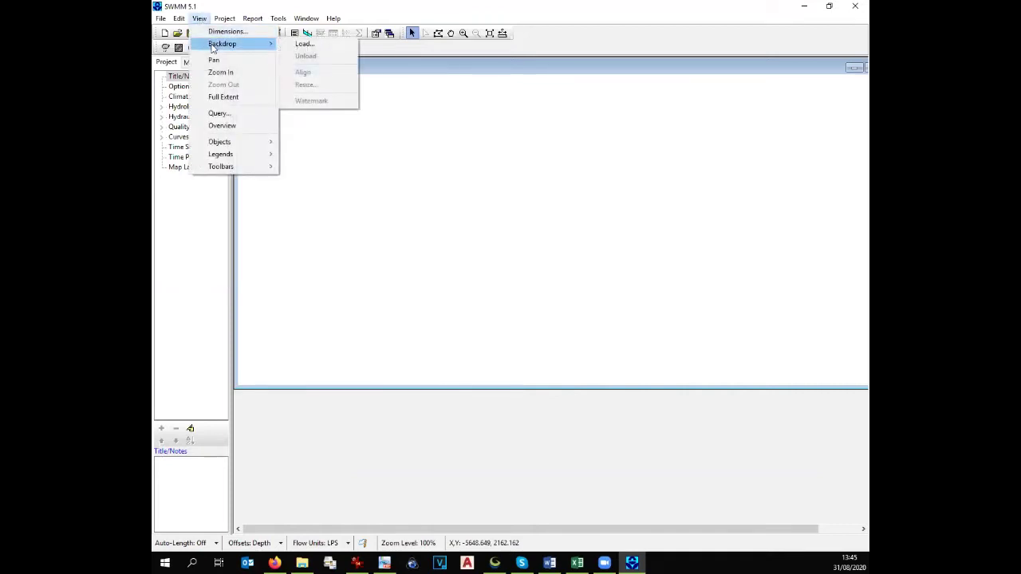
pyautogui.click(289, 45)
pyautogui.click(572, 248)
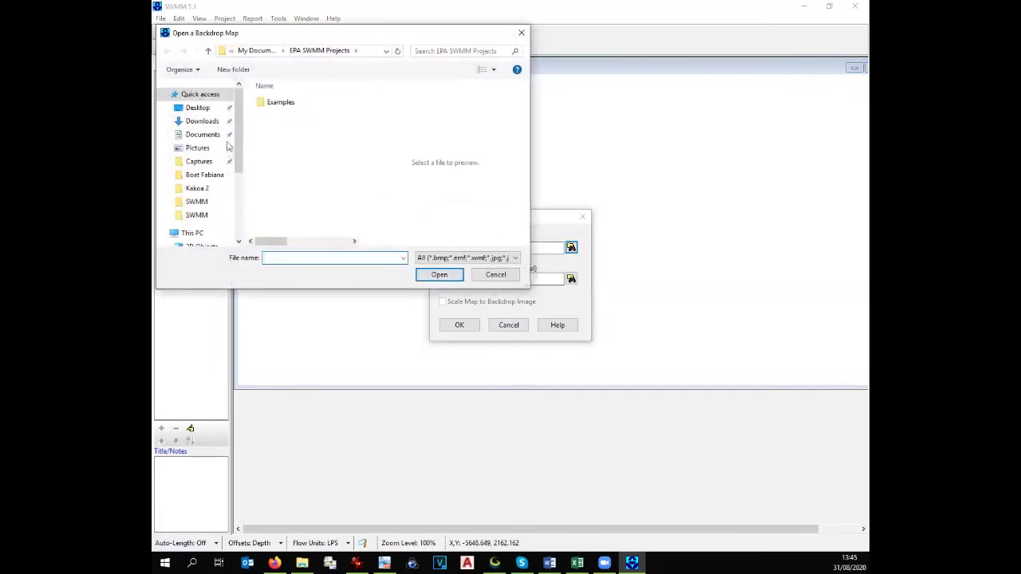
pyautogui.click(200, 107)
pyautogui.click(296, 126)
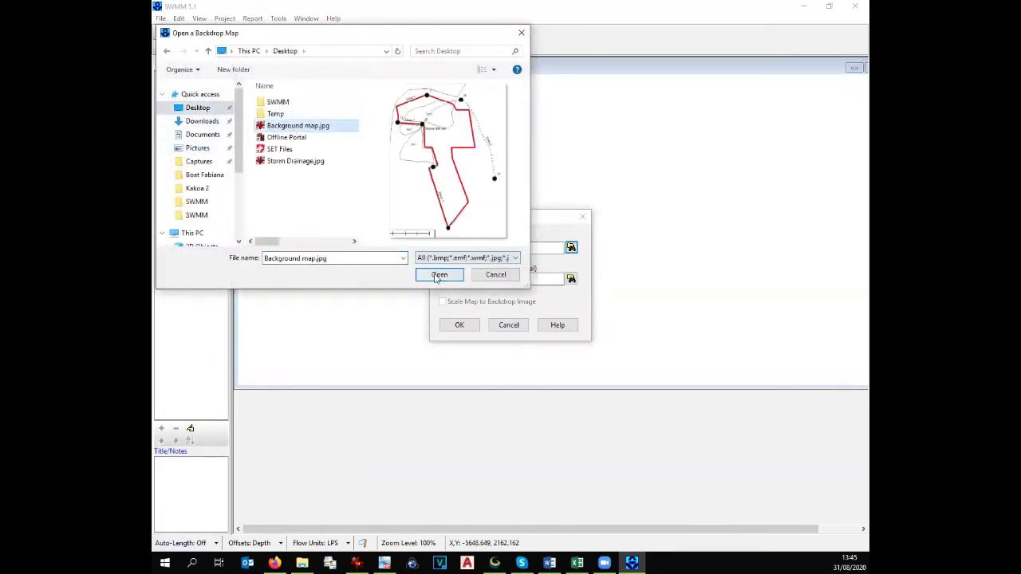
pyautogui.click(440, 275)
pyautogui.click(459, 326)
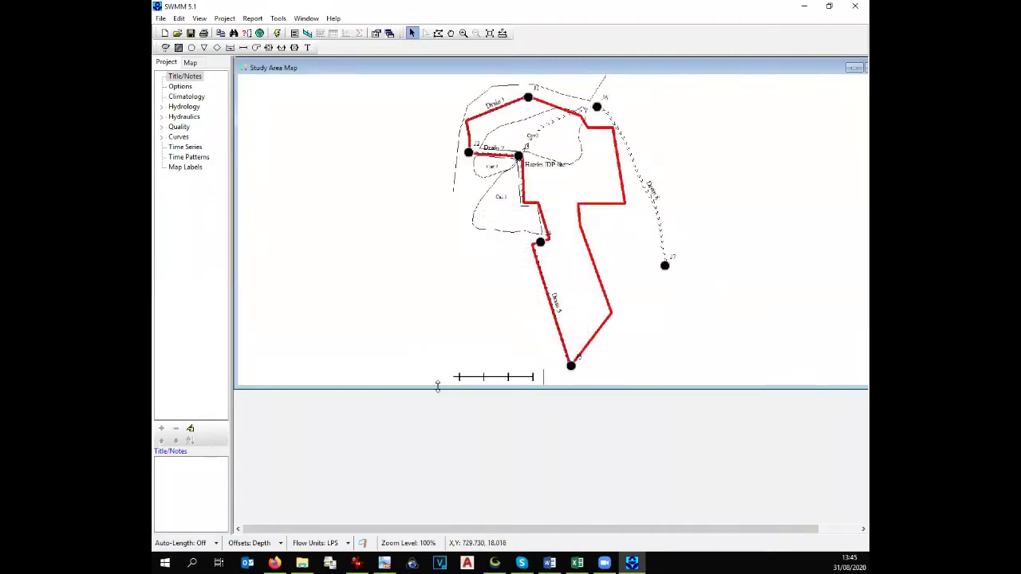
pyautogui.moveTo(437, 386); pyautogui.dragTo(437, 522)
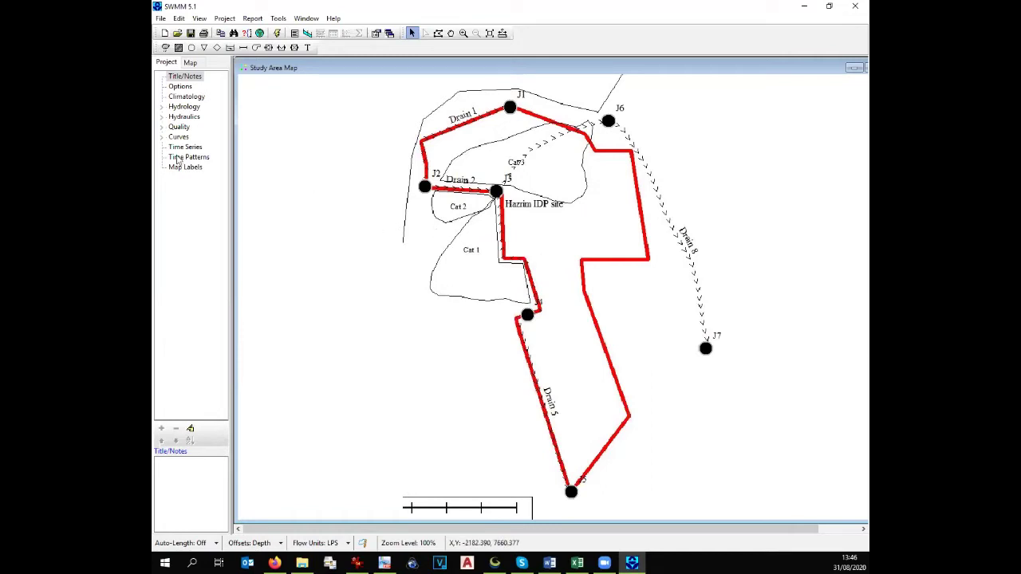
# - Add a subcatchment by tracing the Cat 1 outline on the backdrop, from junction J3 down to near J4
pyautogui.click(161, 108)
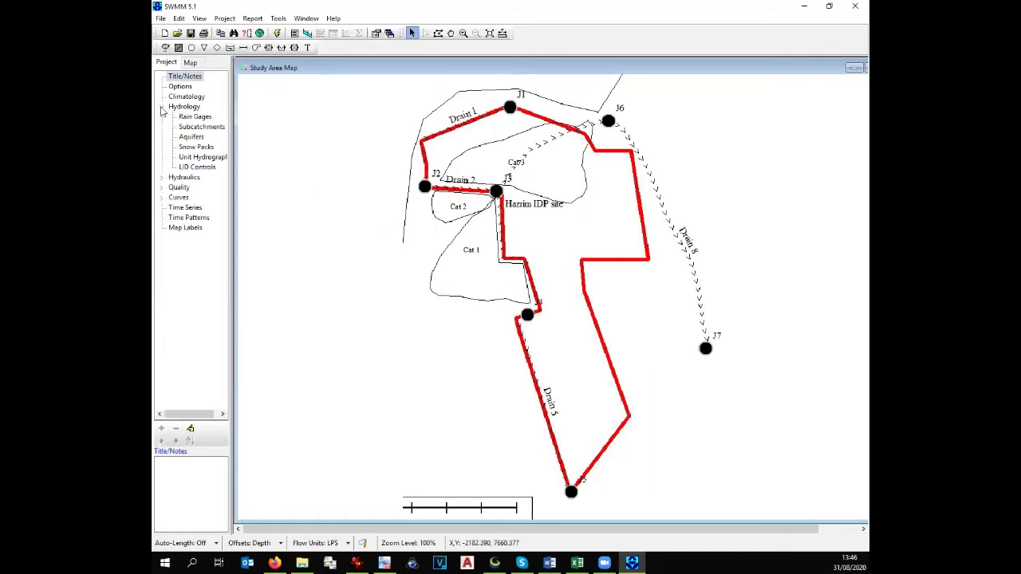
pyautogui.click(204, 128)
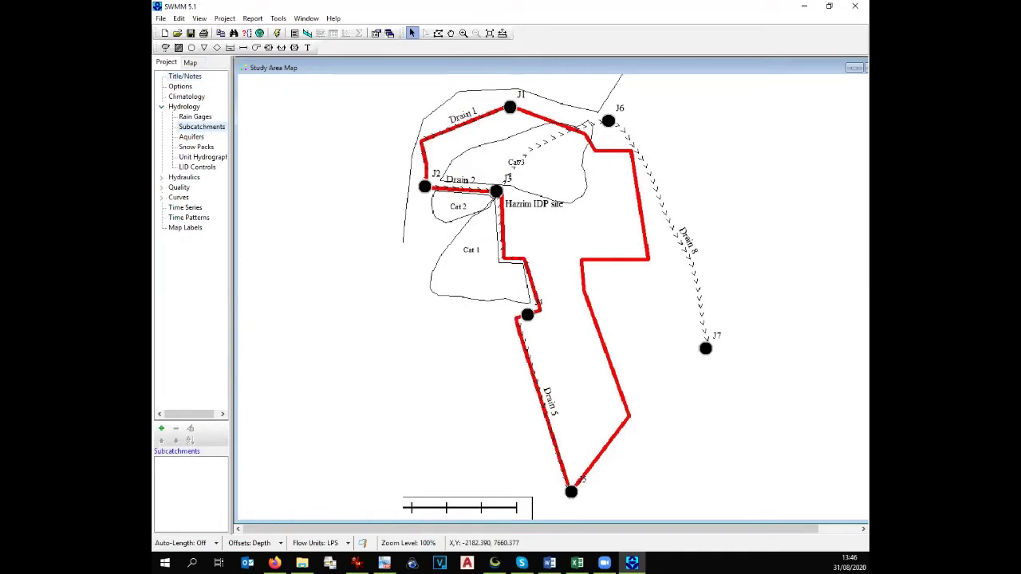
pyautogui.click(161, 431)
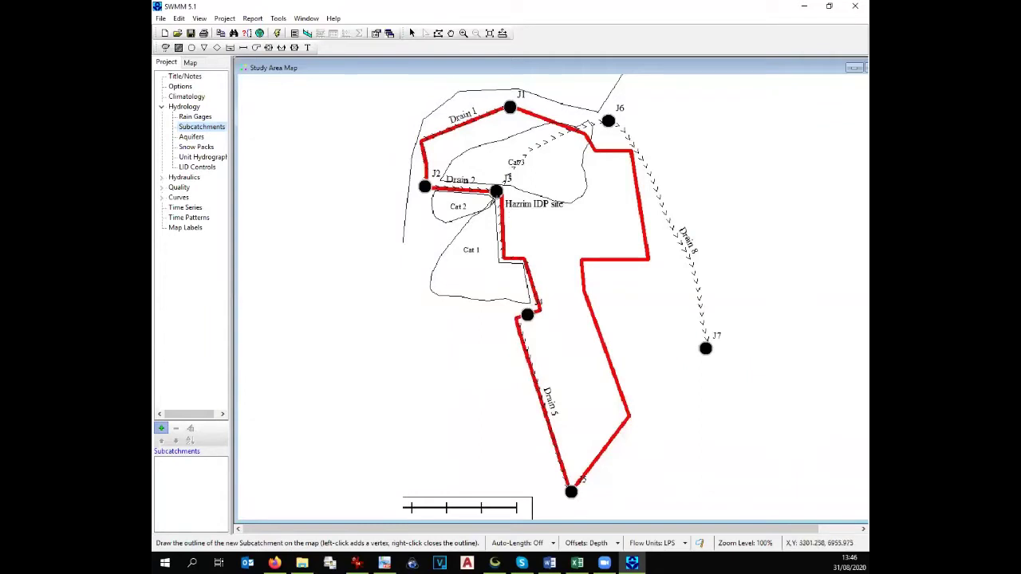
pyautogui.click(442, 254)
pyautogui.click(431, 279)
pyautogui.click(436, 298)
pyautogui.click(463, 306)
pyautogui.rightClick(528, 305)
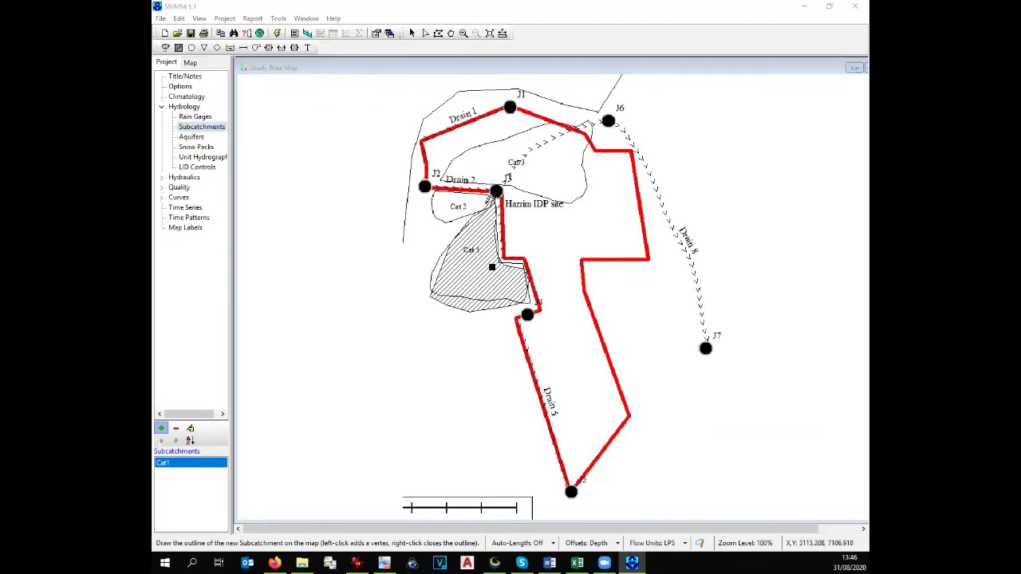
# - Add a second subcatchment by tracing the Cat 2 outline on the backdrop, just below Drain 2 between J2 and J3
pyautogui.click(469, 206)
pyautogui.click(437, 214)
pyautogui.click(435, 190)
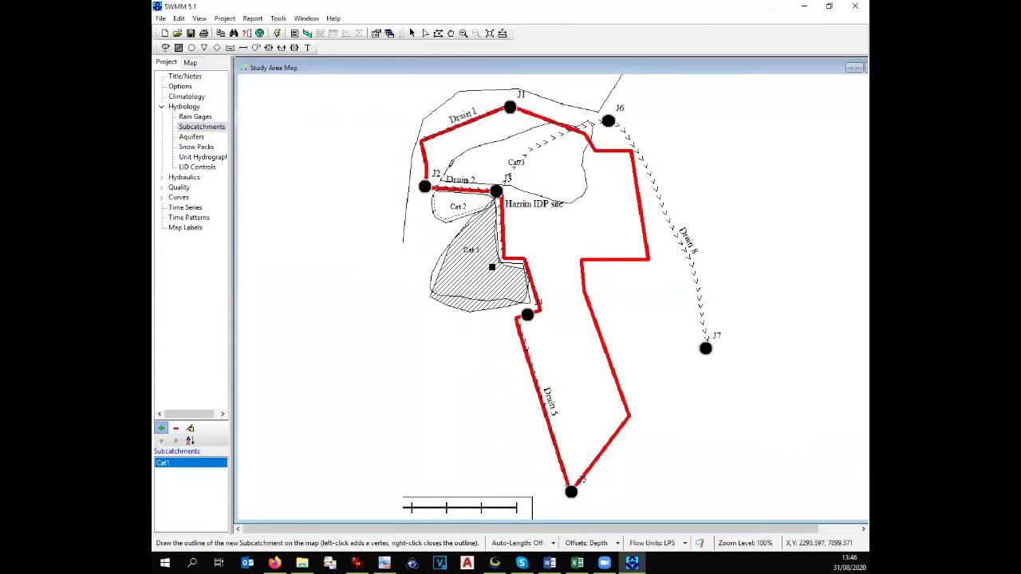
pyautogui.rightClick(451, 163)
pyautogui.click(430, 191)
pyautogui.click(429, 212)
pyautogui.click(489, 195)
pyautogui.rightClick(435, 190)
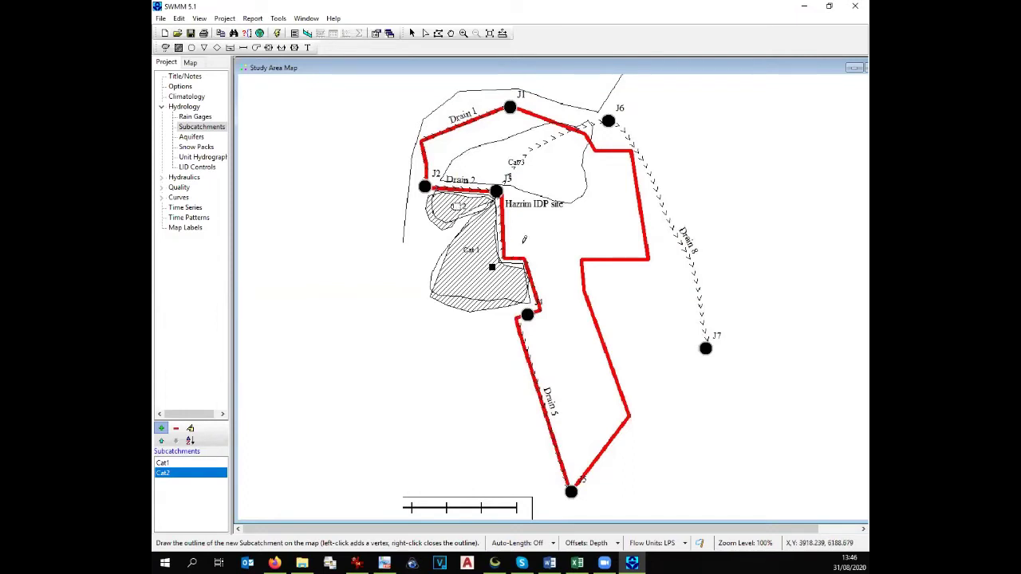
# - Add a third subcatchment by tracing the Cat 3 outline above J3, reaching across toward J6
pyautogui.click(444, 176)
pyautogui.click(592, 122)
pyautogui.click(587, 194)
pyautogui.rightClick(477, 186)
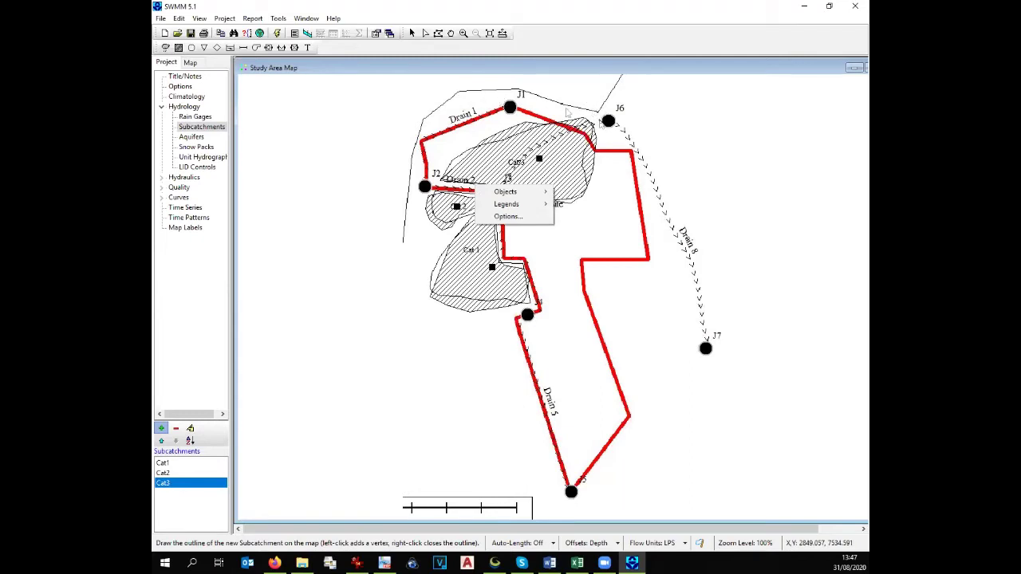
# - Add a fourth subcatchment as a curved strip above J1 and Drain 1, extending from the upper left of J2 to near J6
pyautogui.click(163, 431)
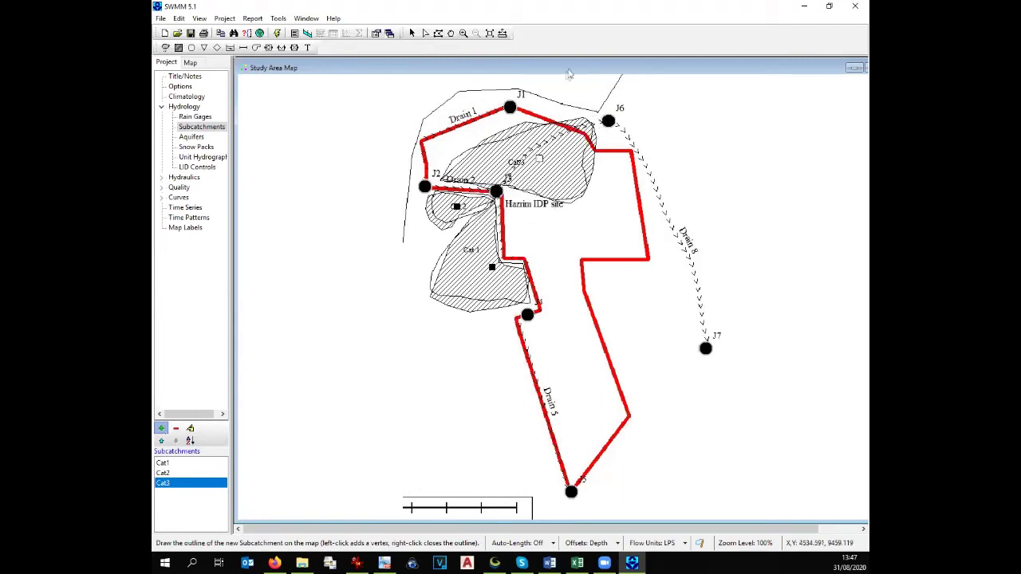
pyautogui.click(593, 105)
pyautogui.click(391, 162)
pyautogui.click(386, 120)
pyautogui.click(551, 78)
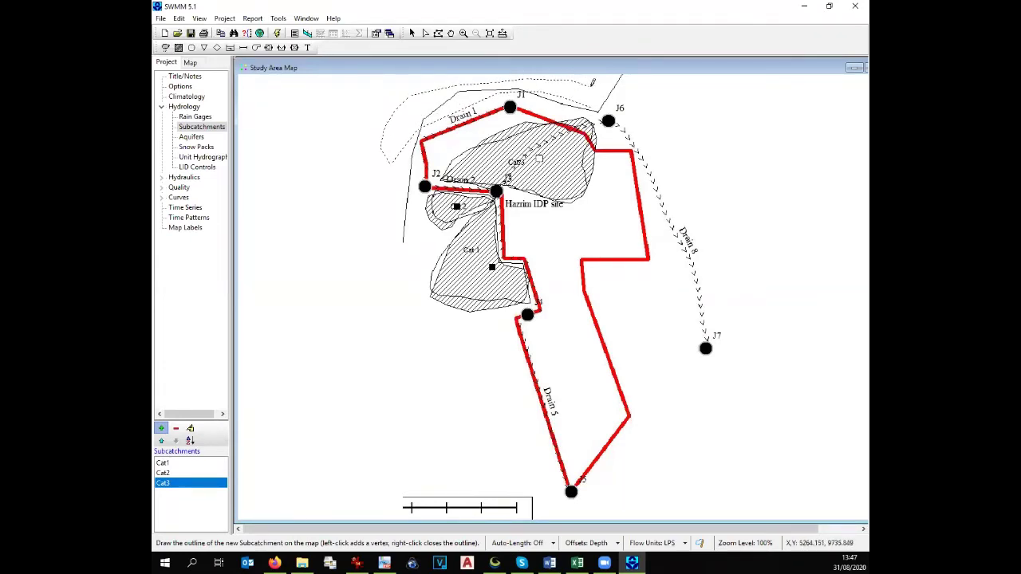
pyautogui.rightClick(622, 75)
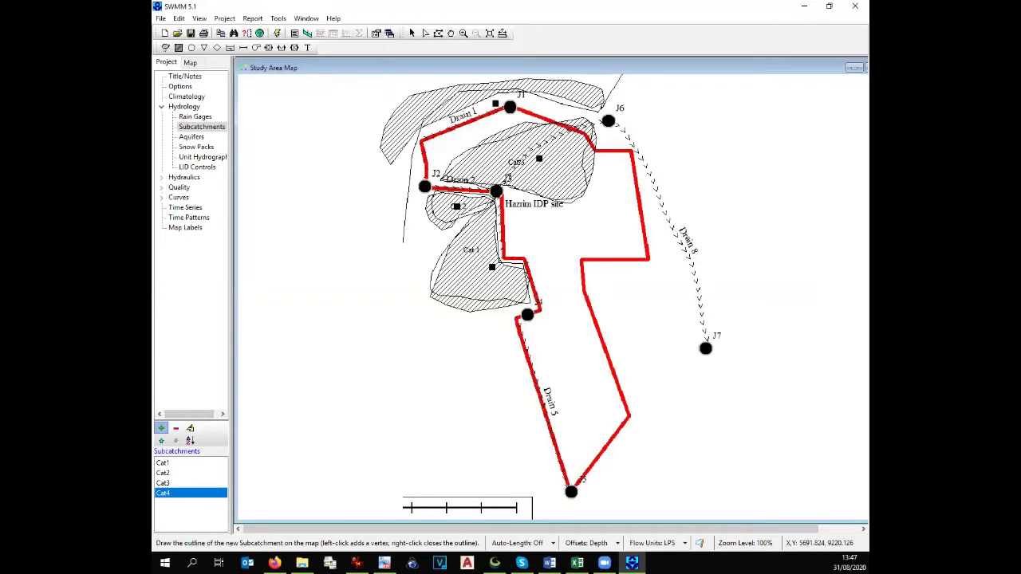
# - Add a junction on the backdrop's J4 marker and rename it J4
pyautogui.click(162, 177)
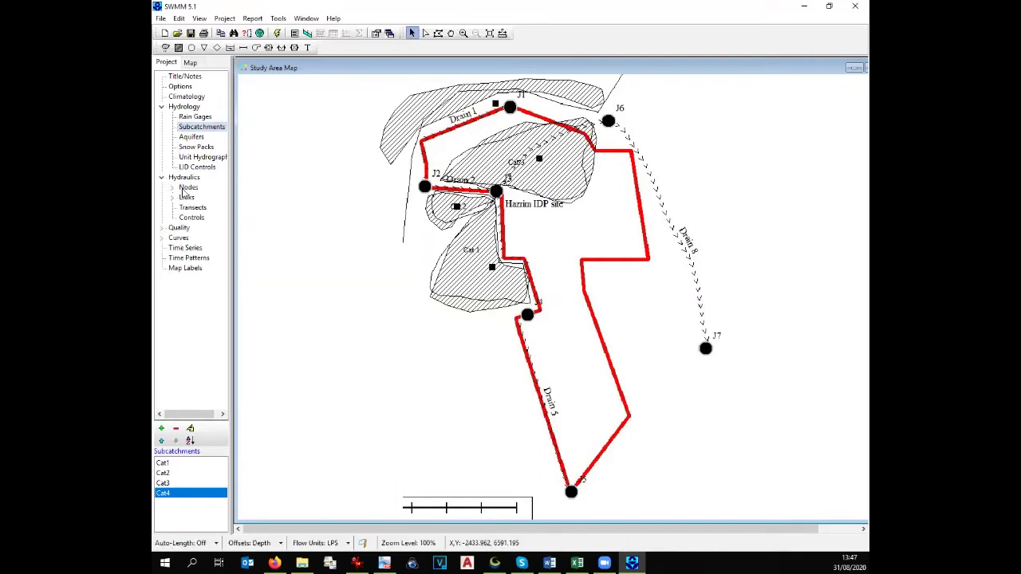
pyautogui.click(182, 189)
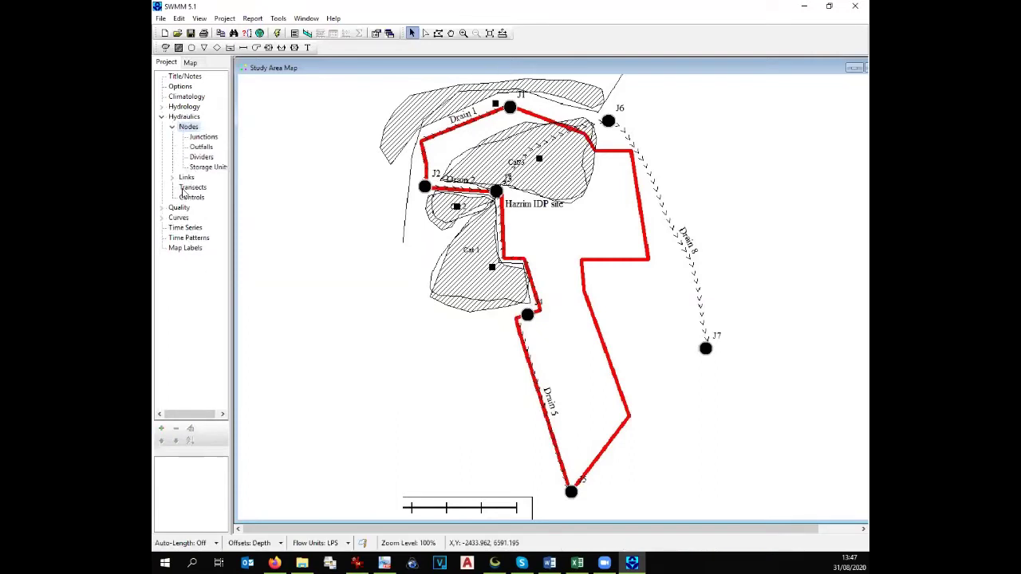
pyautogui.click(203, 139)
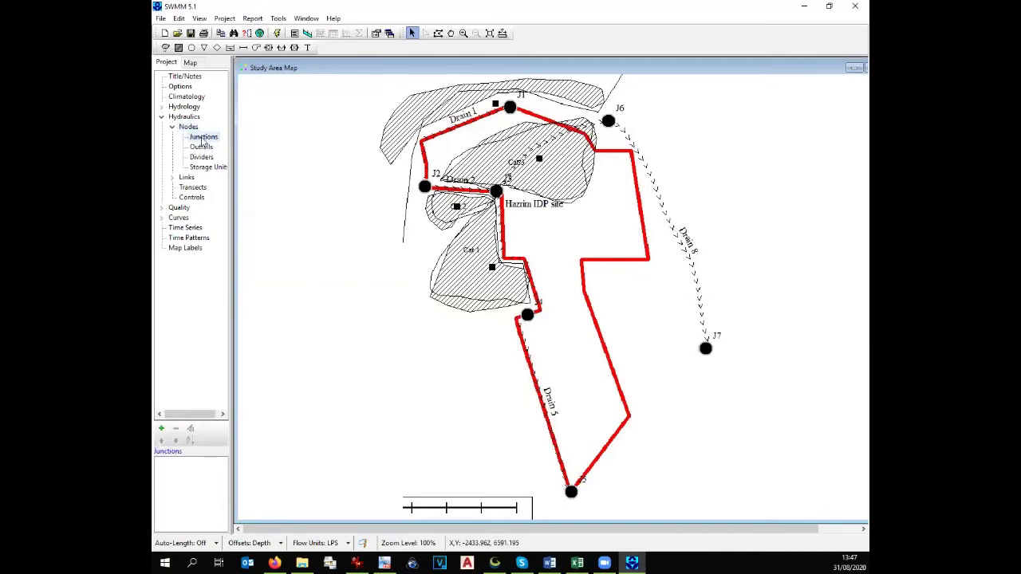
pyautogui.click(161, 429)
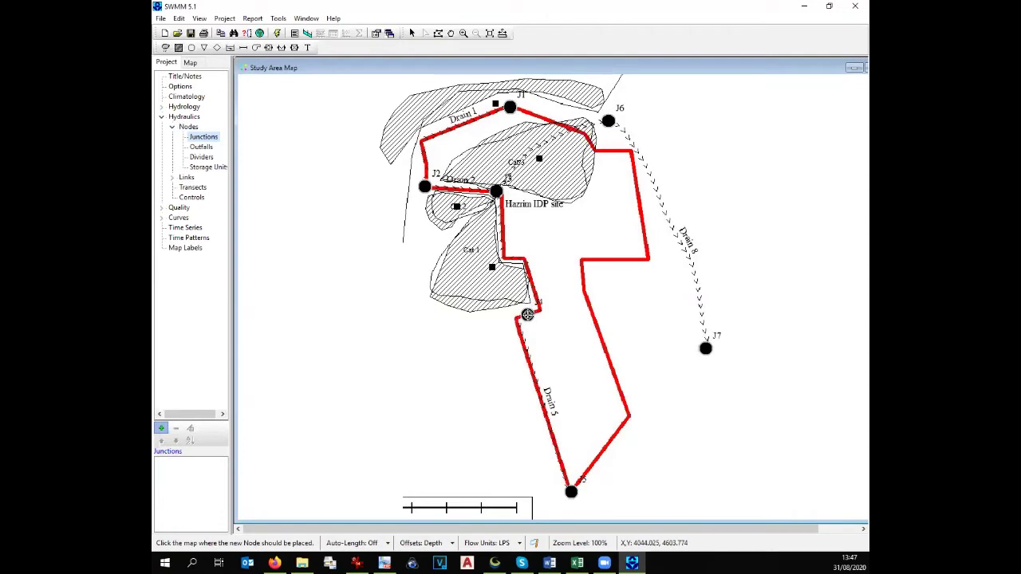
pyautogui.click(527, 314)
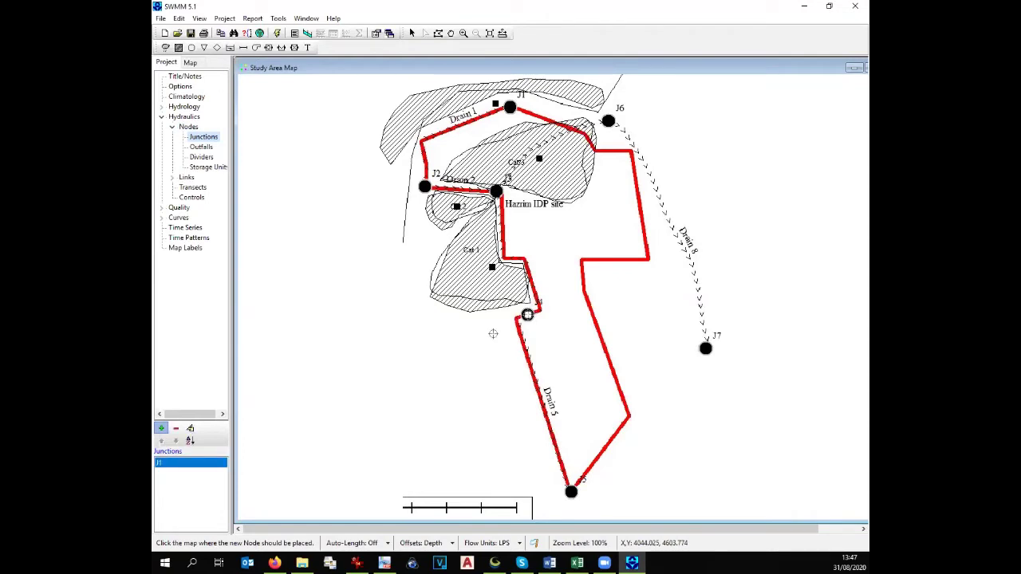
pyautogui.doubleClick(181, 465)
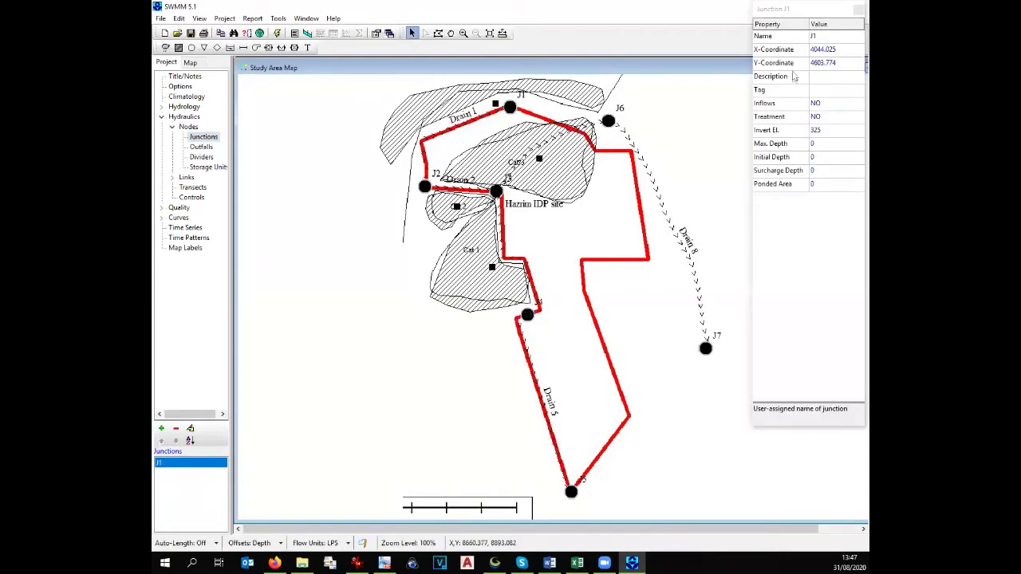
pyautogui.click(827, 36)
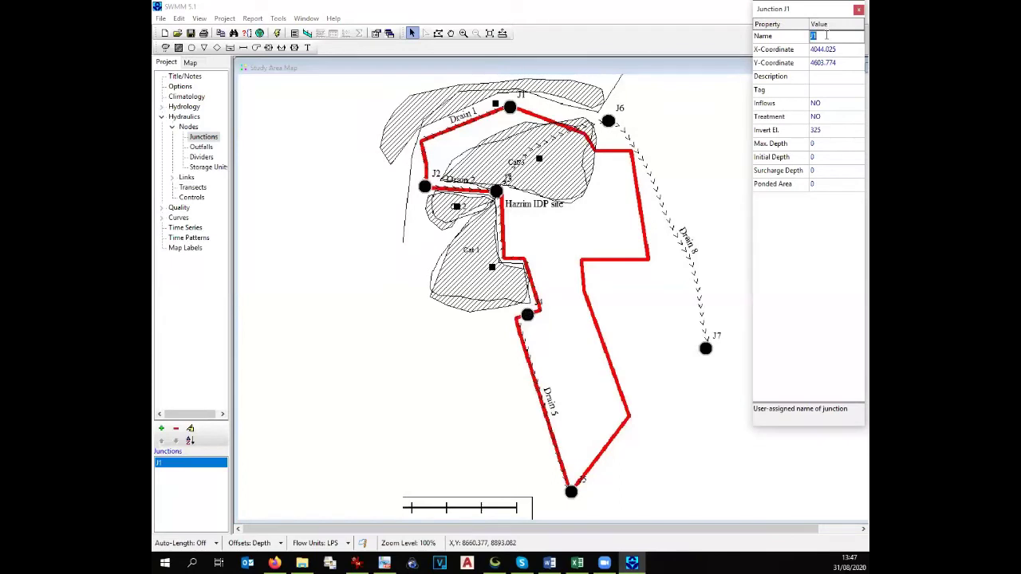
pyautogui.write('J')
# - Add a junction on the backdrop's J2 marker and rename it J2
pyautogui.click(161, 428)
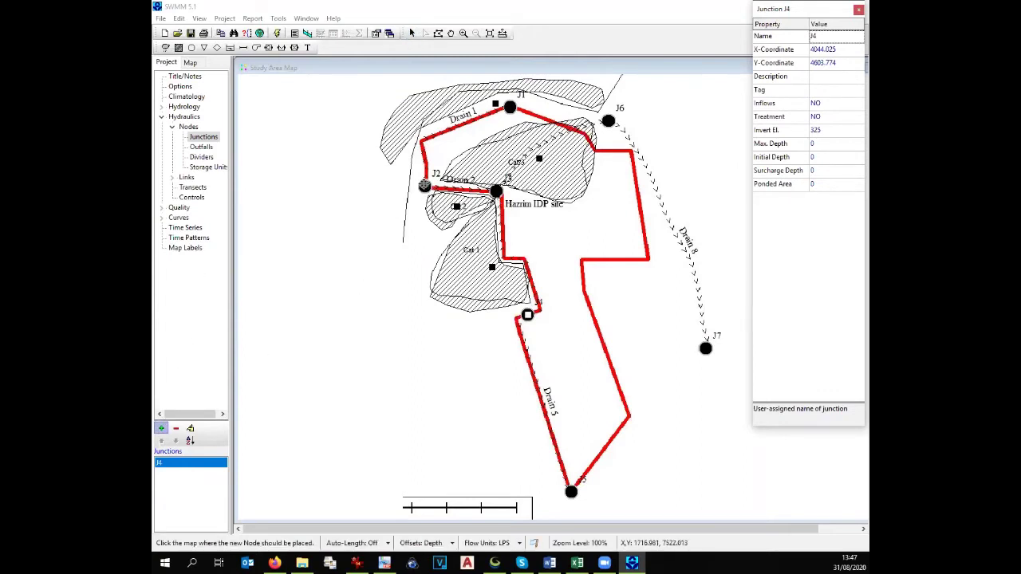
pyautogui.click(424, 186)
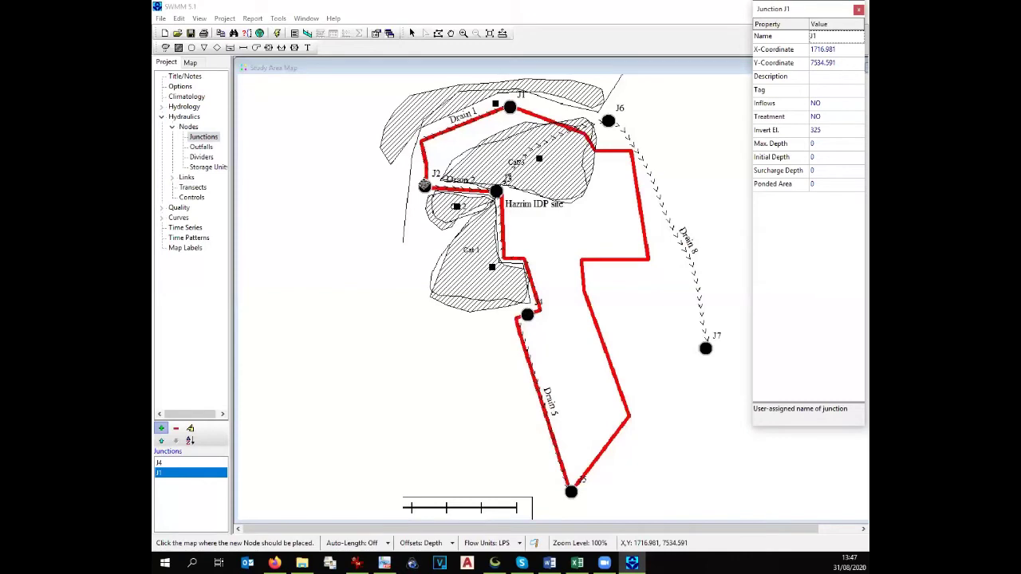
pyautogui.click(845, 35)
pyautogui.write('J')
# - Add a junction on the backdrop's J3 marker and rename it J3
pyautogui.click(496, 192)
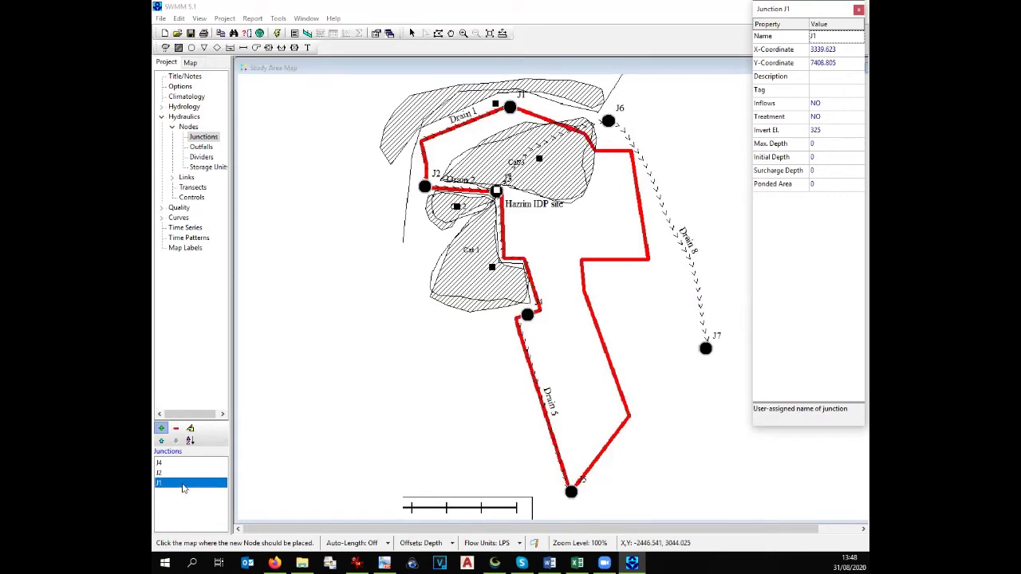
pyautogui.click(182, 488)
pyautogui.click(837, 39)
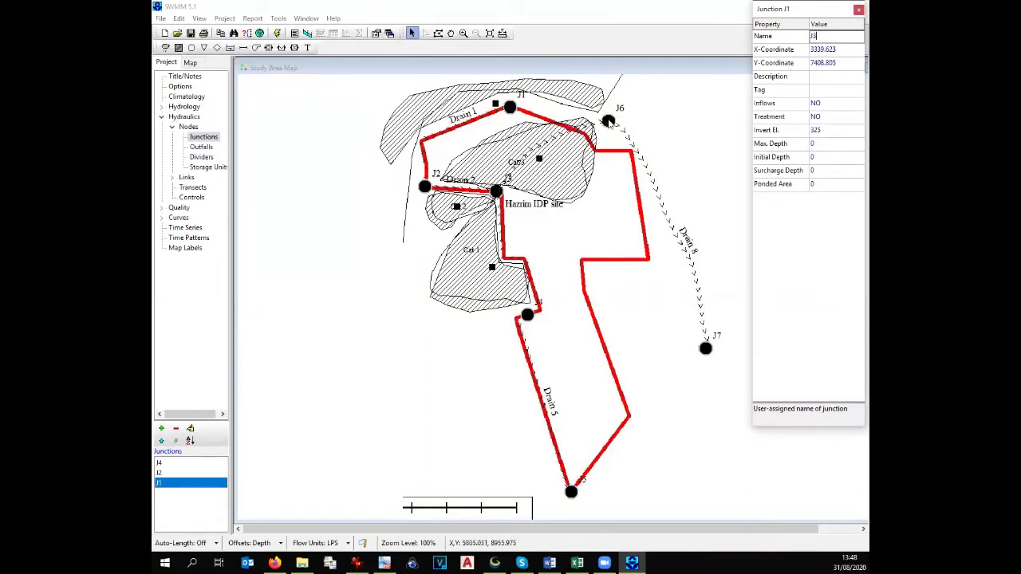
# - Add a junction on the backdrop's J6 marker and edit its name
pyautogui.click(161, 429)
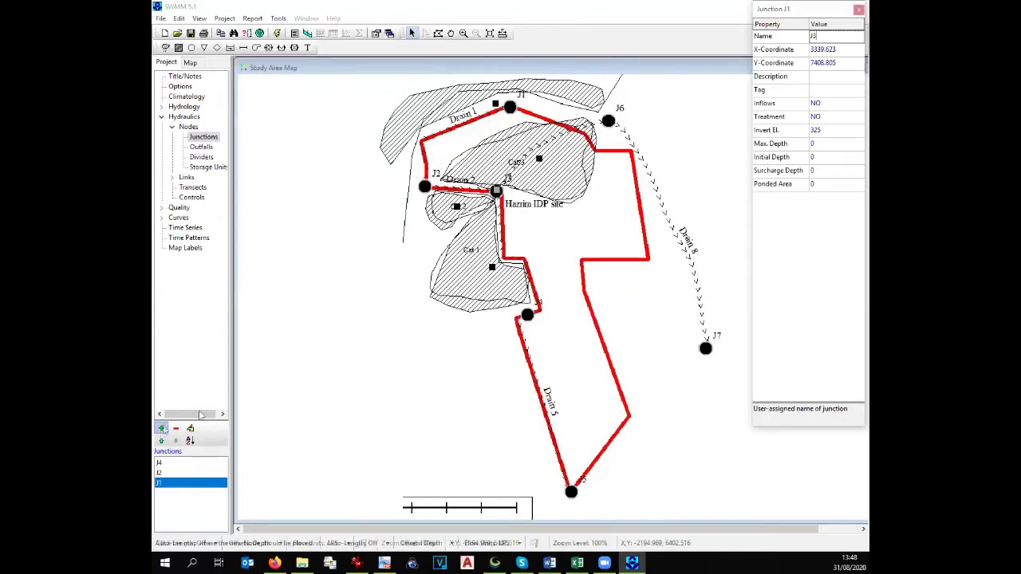
pyautogui.click(608, 119)
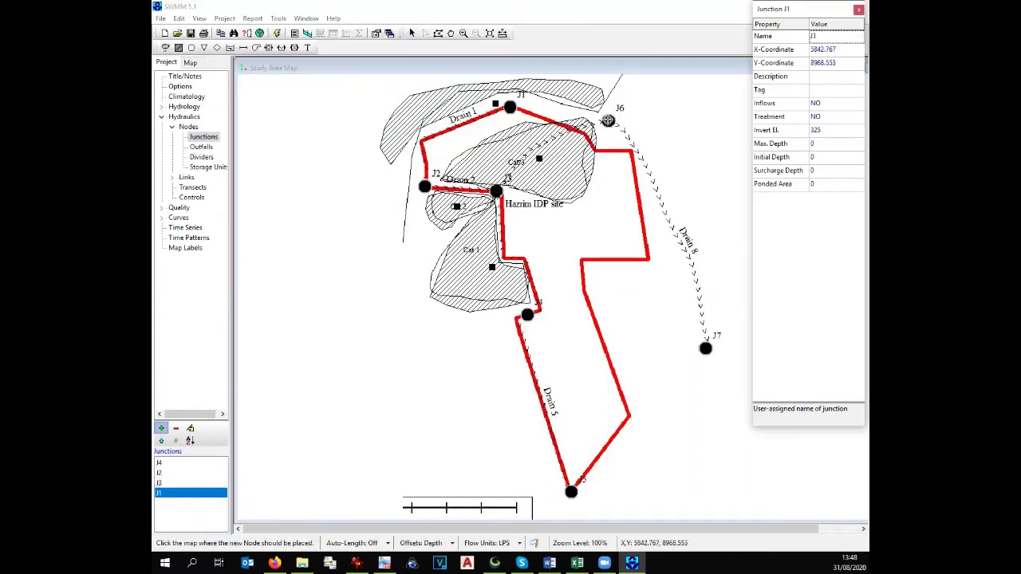
pyautogui.click(832, 36)
# - Add an outfall node on the backdrop's J7 marker at the end of Drain 8
pyautogui.click(201, 148)
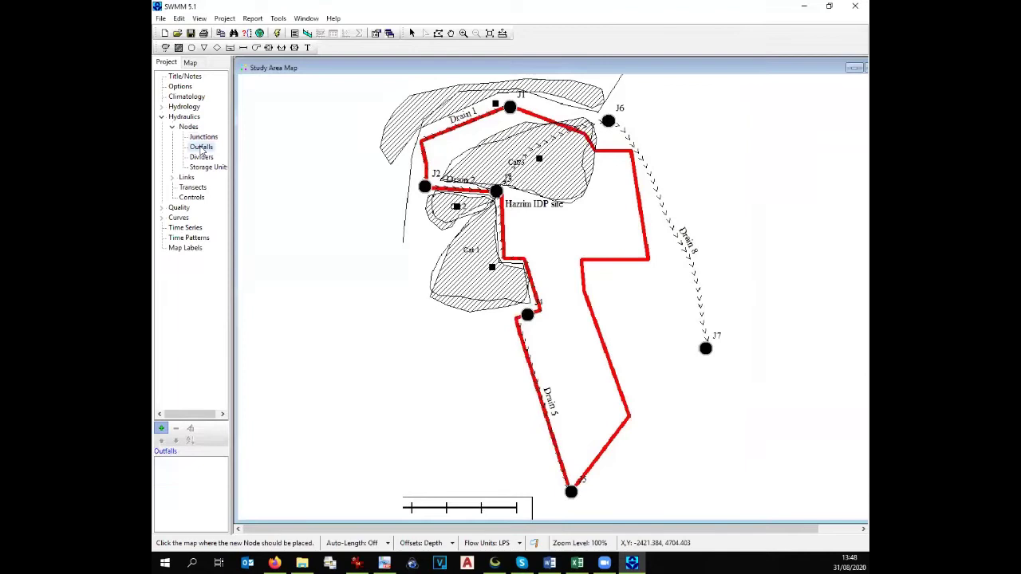
pyautogui.click(162, 430)
pyautogui.click(706, 348)
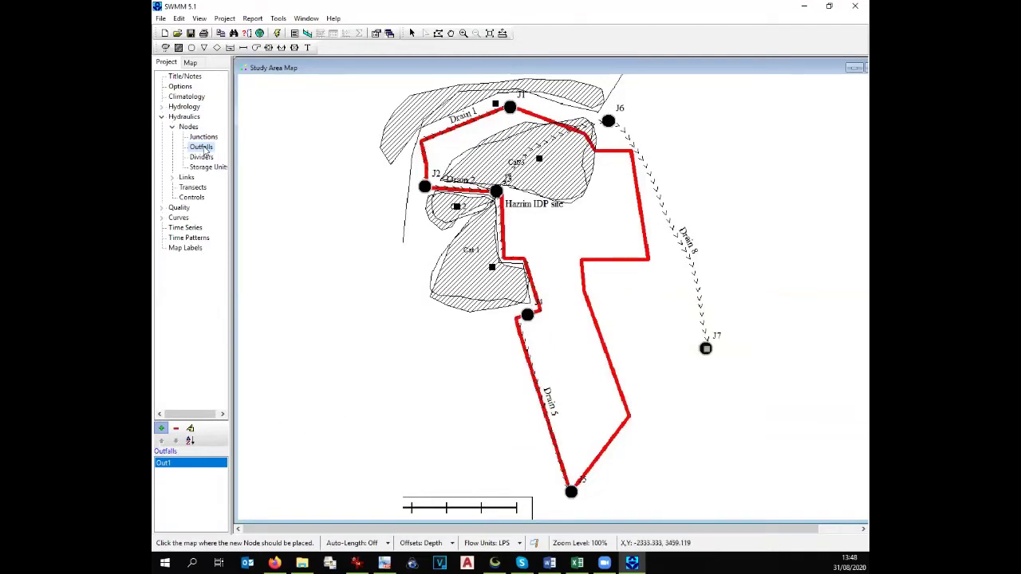
# - Draw a conduit from junction J4 to junction J3, following the site boundary
pyautogui.click(188, 177)
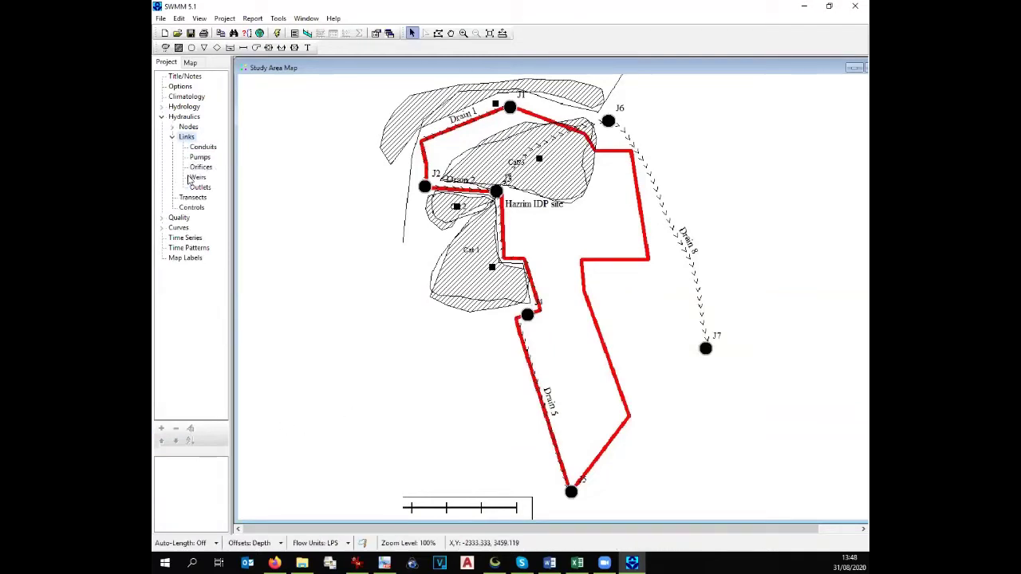
pyautogui.click(202, 148)
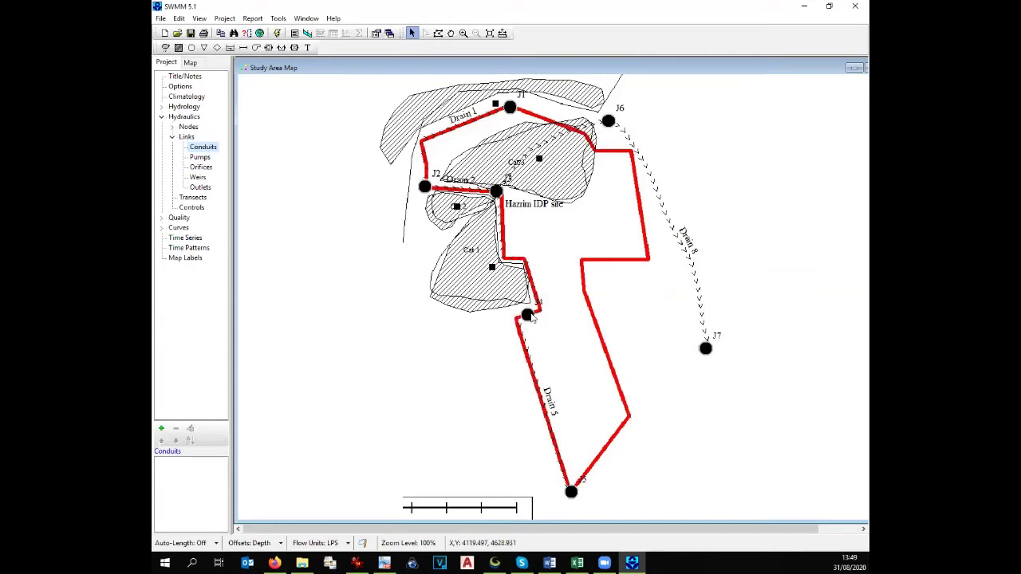
pyautogui.click(161, 428)
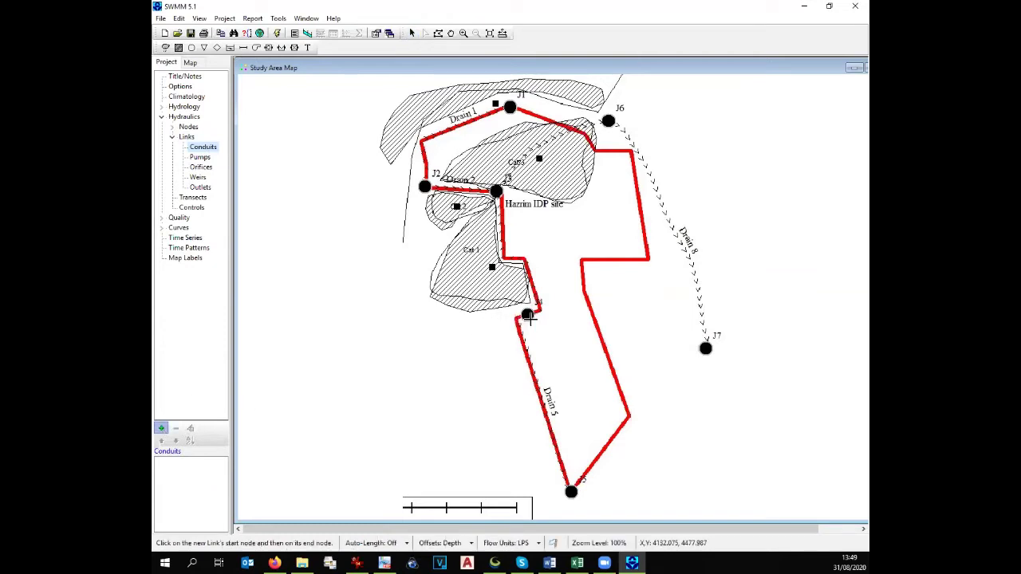
pyautogui.click(528, 316)
pyautogui.click(497, 191)
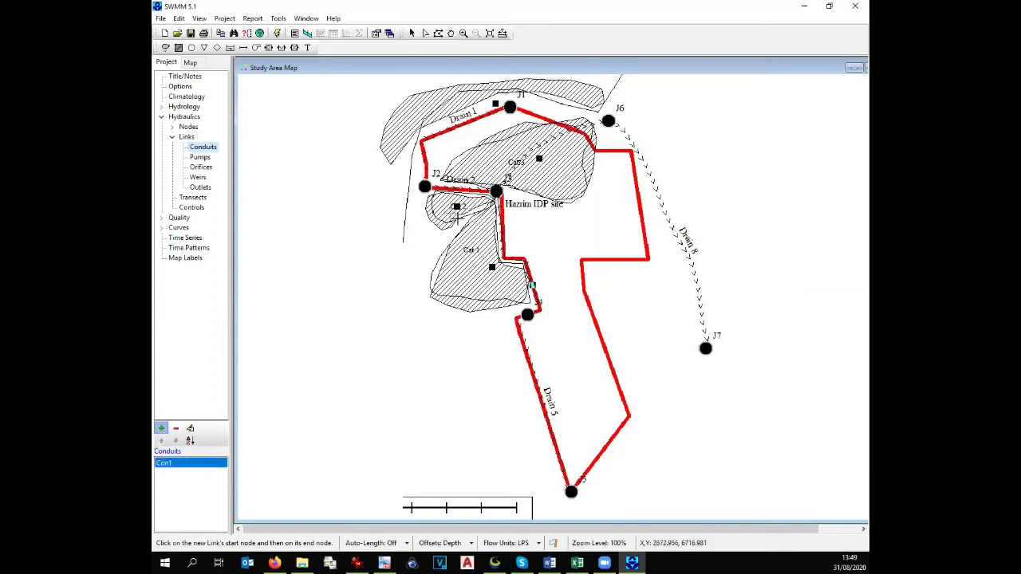
# - Draw a conduit from junction J2 to junction J3 along Drain 2
pyautogui.click(425, 186)
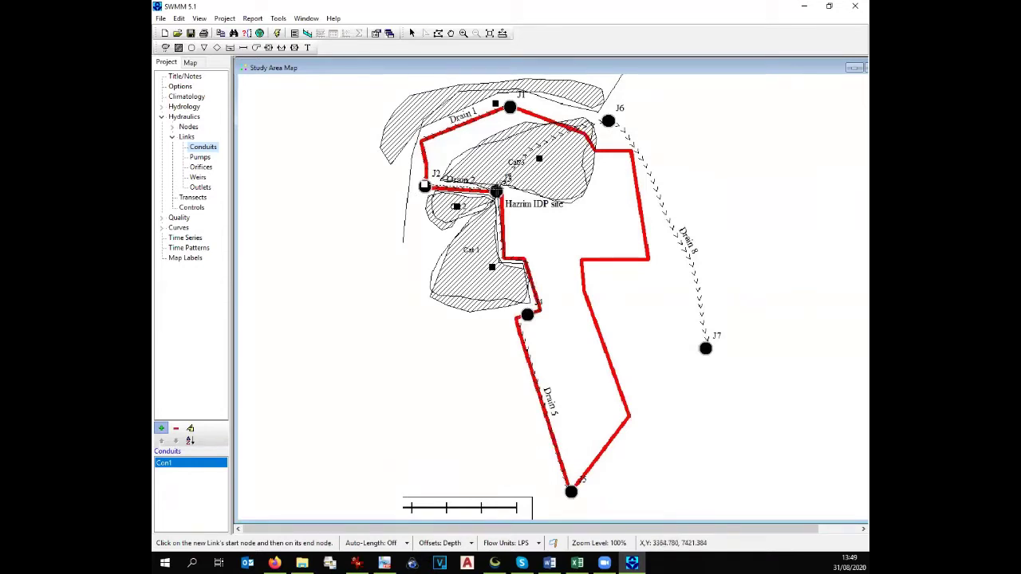
pyautogui.click(496, 190)
pyautogui.rightClick(496, 190)
pyautogui.press('Escape')
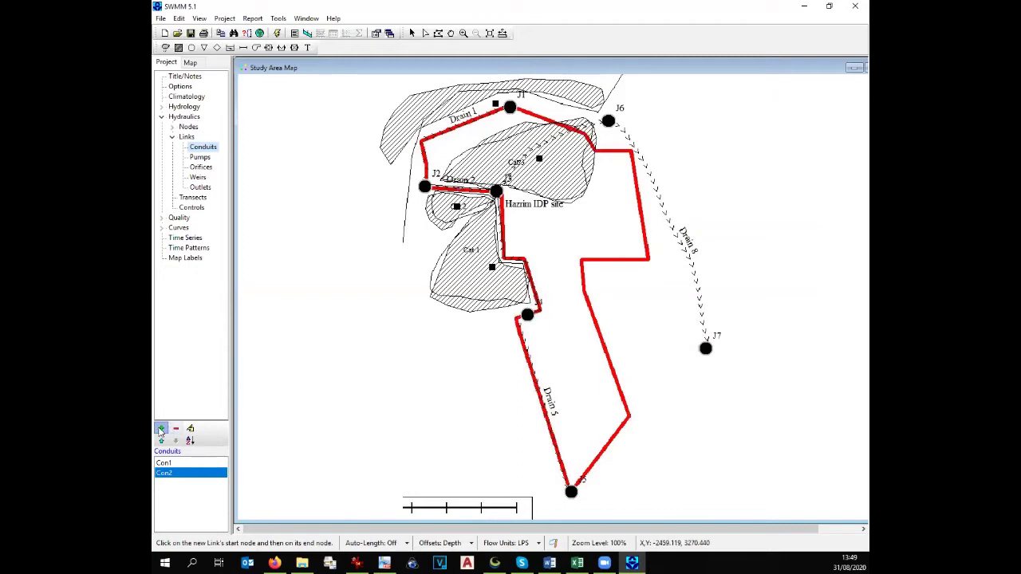
# - Draw a conduit from J3 to J6, and another from J6 along Drain 8 to the outfall at J7
pyautogui.click(496, 190)
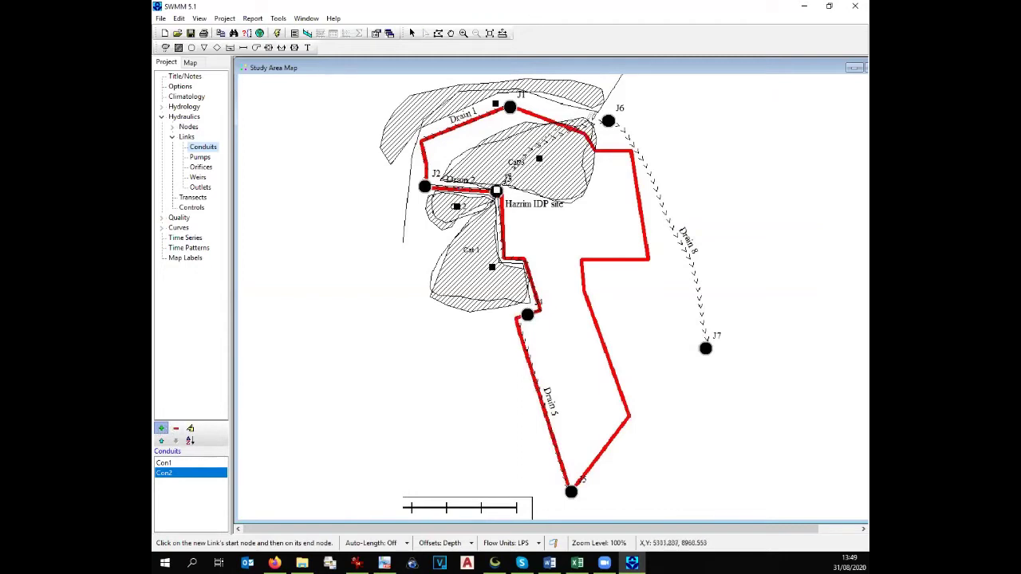
pyautogui.click(608, 120)
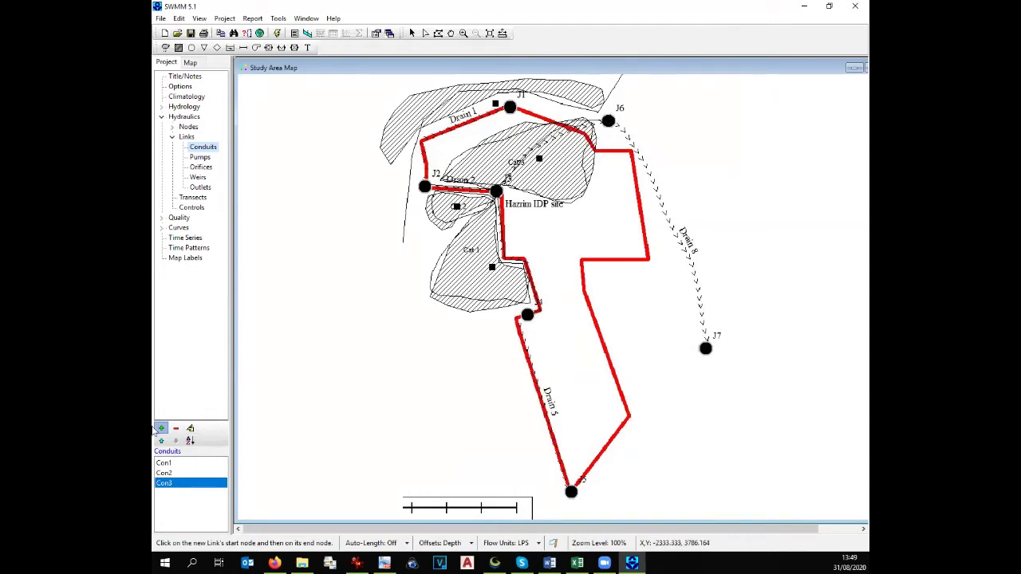
pyautogui.click(608, 120)
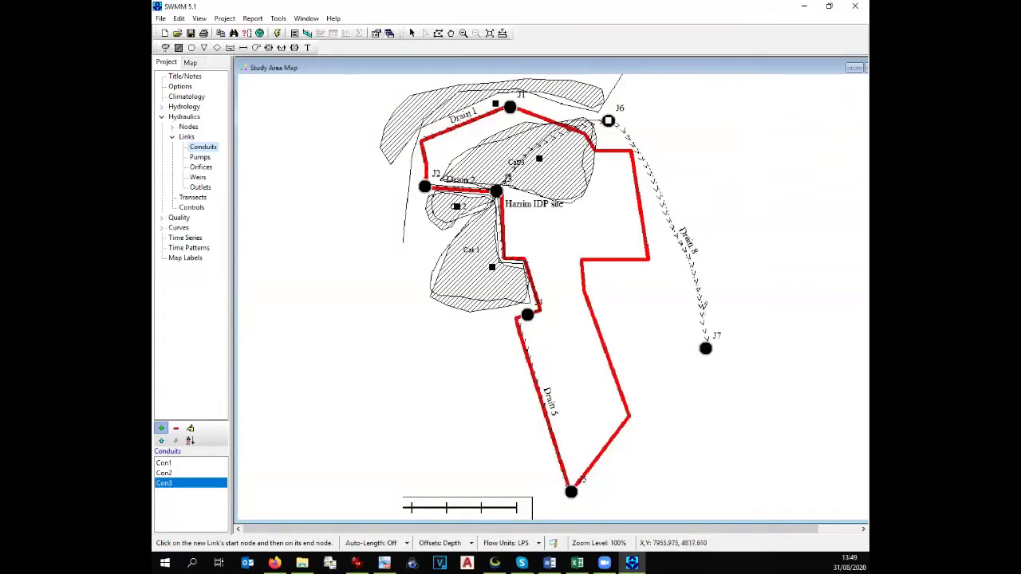
pyautogui.click(706, 348)
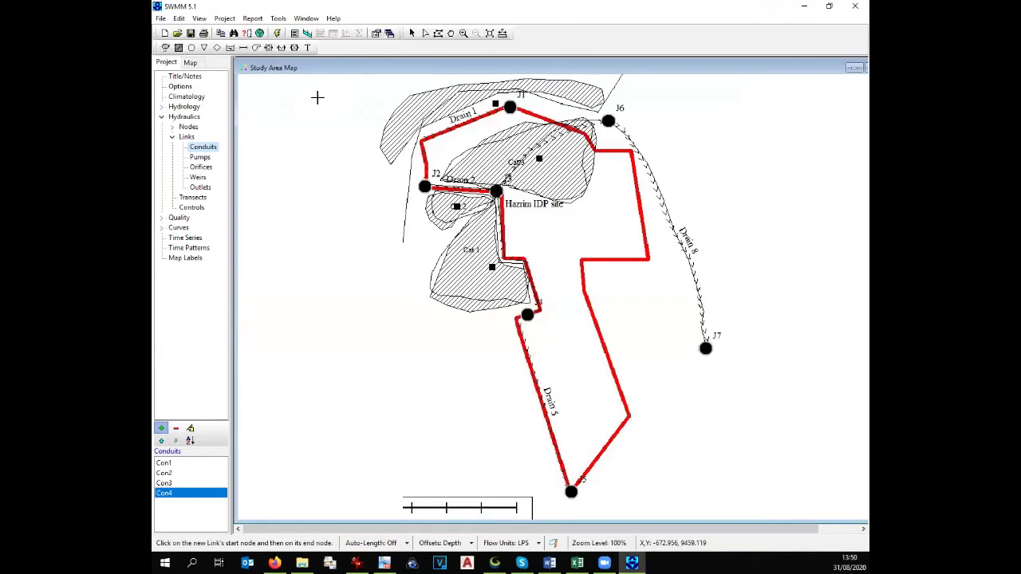
# - Add a rain gage on the map in the empty area just east of J6
pyautogui.click(162, 106)
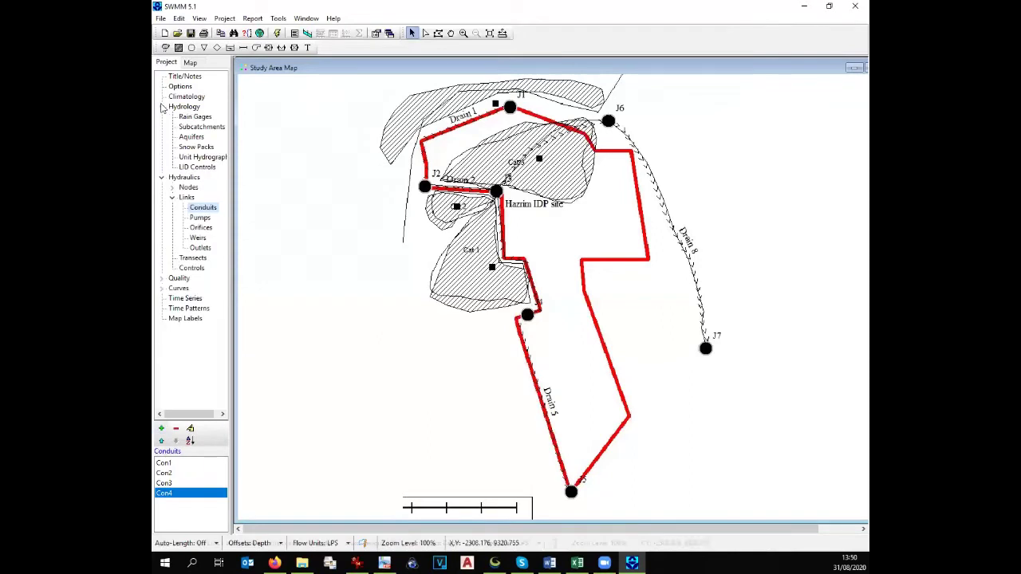
pyautogui.click(198, 116)
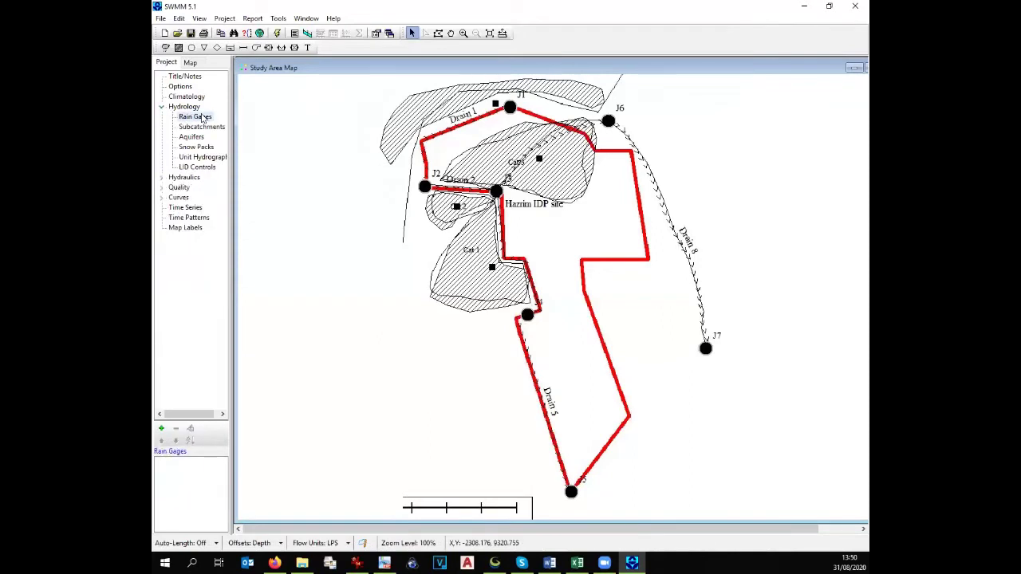
pyautogui.click(161, 429)
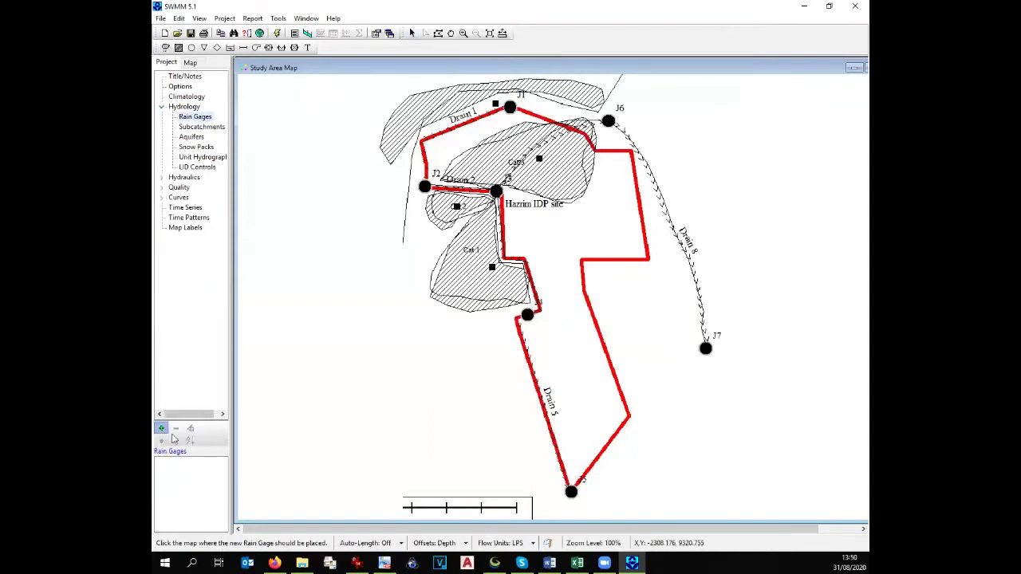
pyautogui.click(667, 121)
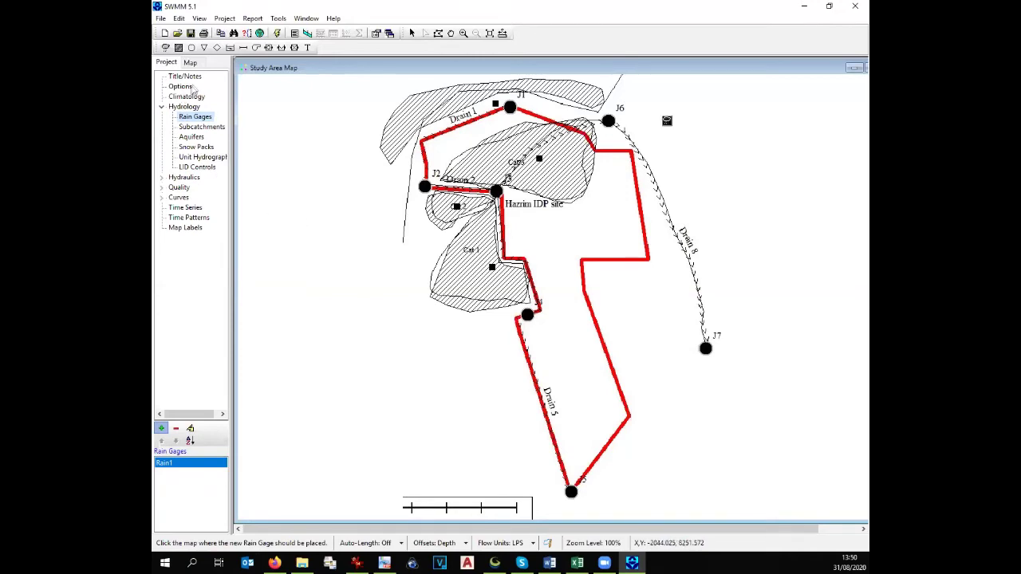
# - Unload the backdrop image from the study area map
pyautogui.click(200, 18)
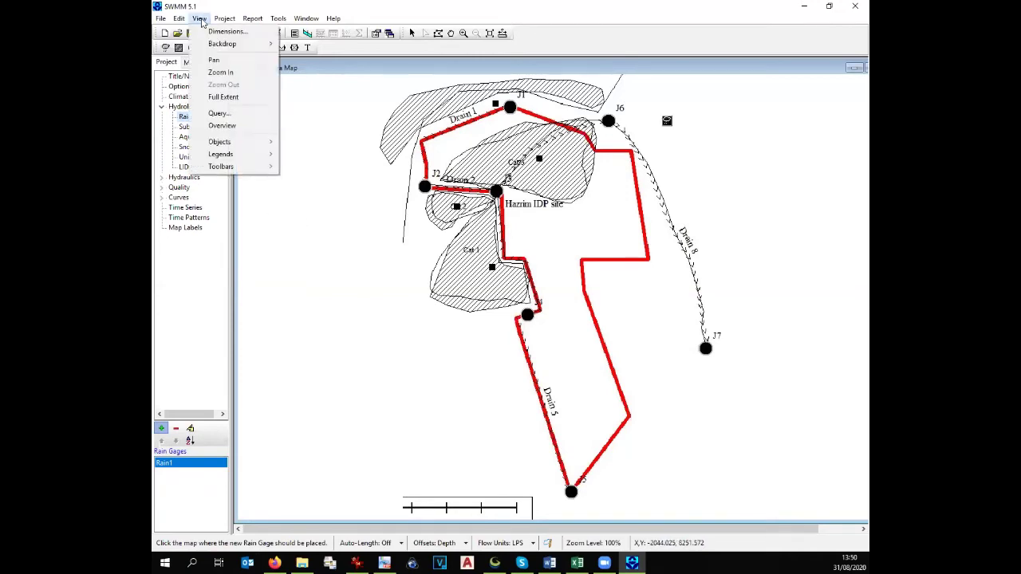
pyautogui.moveTo(210, 44)
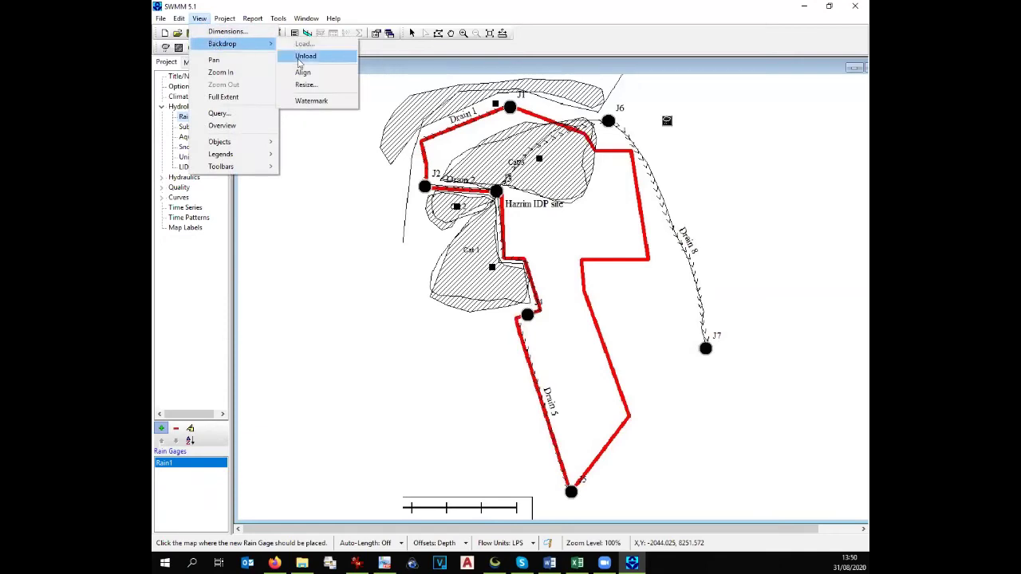
pyautogui.click(299, 55)
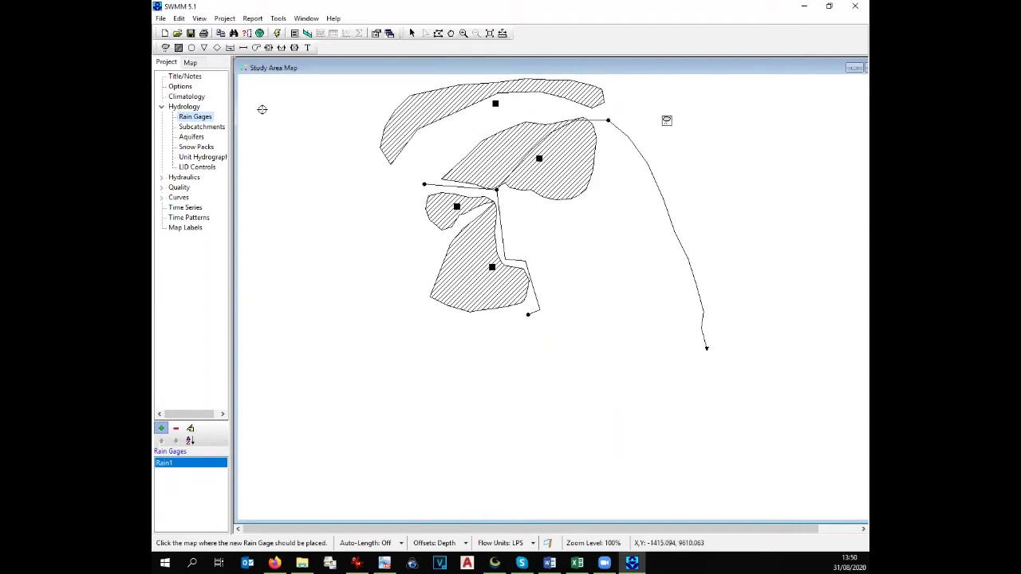
# - Turn on map annotations for the rain gage, subcatchment, node and link IDs
pyautogui.click(180, 86)
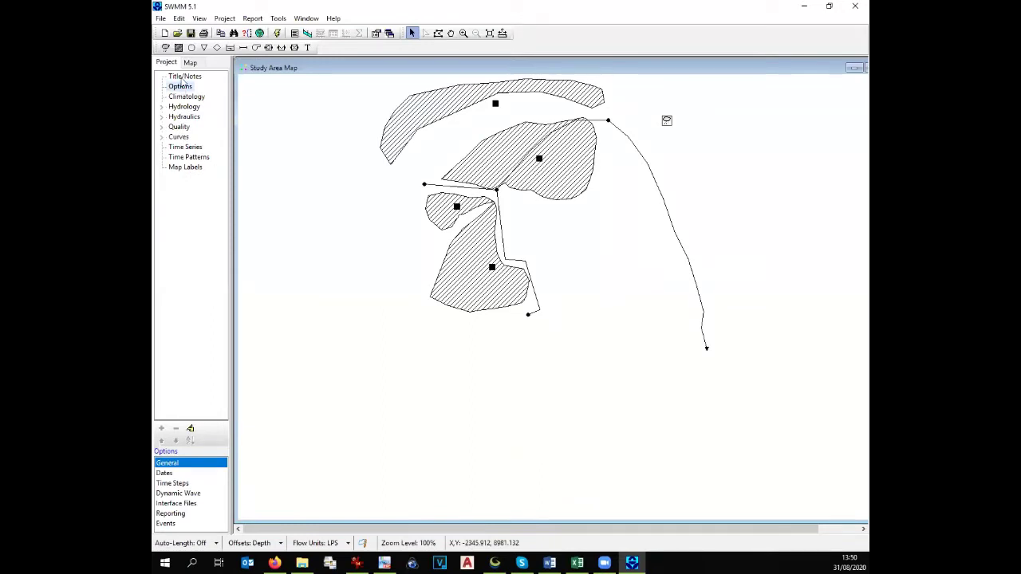
pyautogui.click(278, 18)
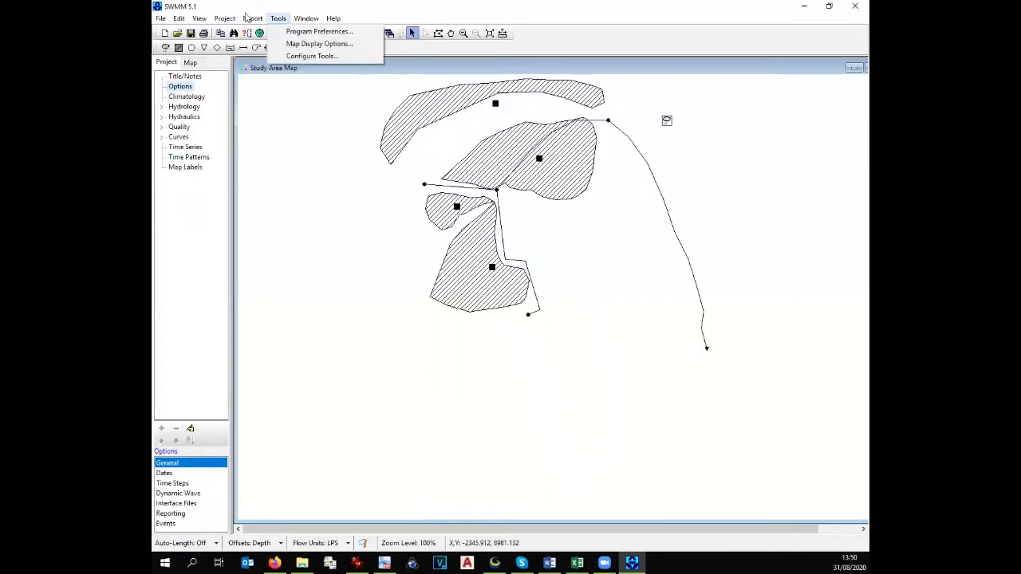
pyautogui.click(318, 44)
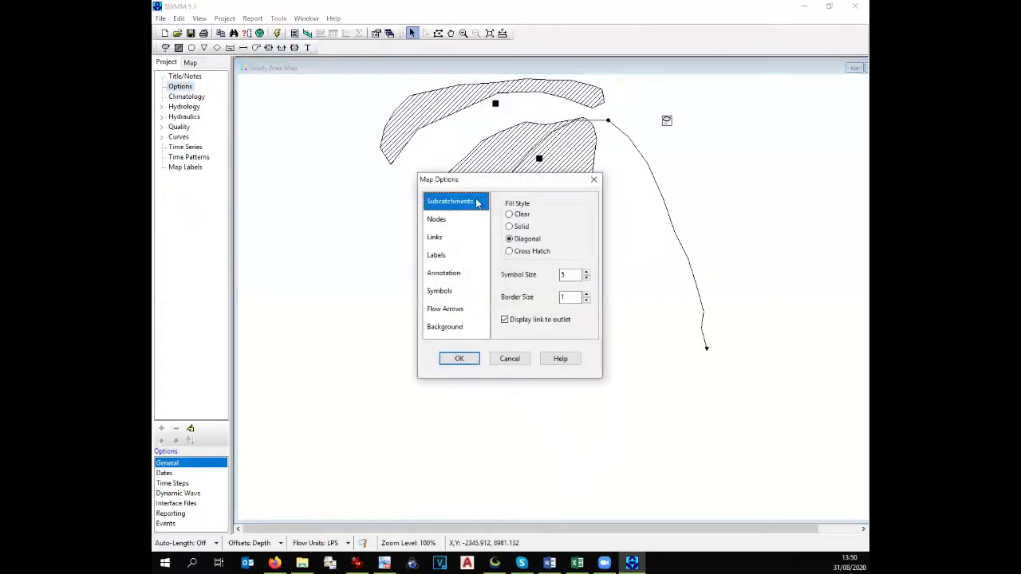
pyautogui.click(449, 275)
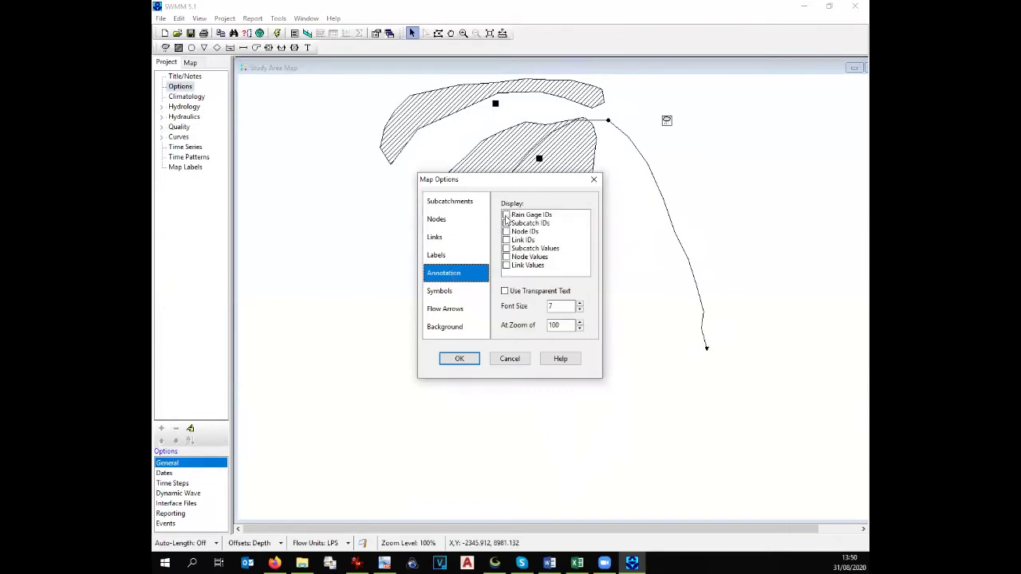
pyautogui.click(506, 216)
pyautogui.click(506, 224)
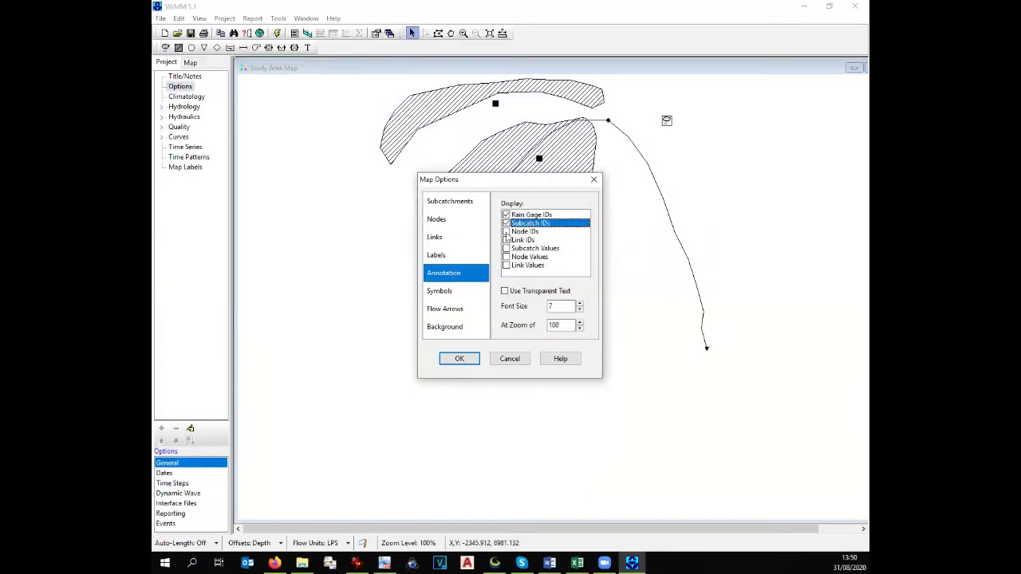
pyautogui.click(505, 232)
pyautogui.click(506, 240)
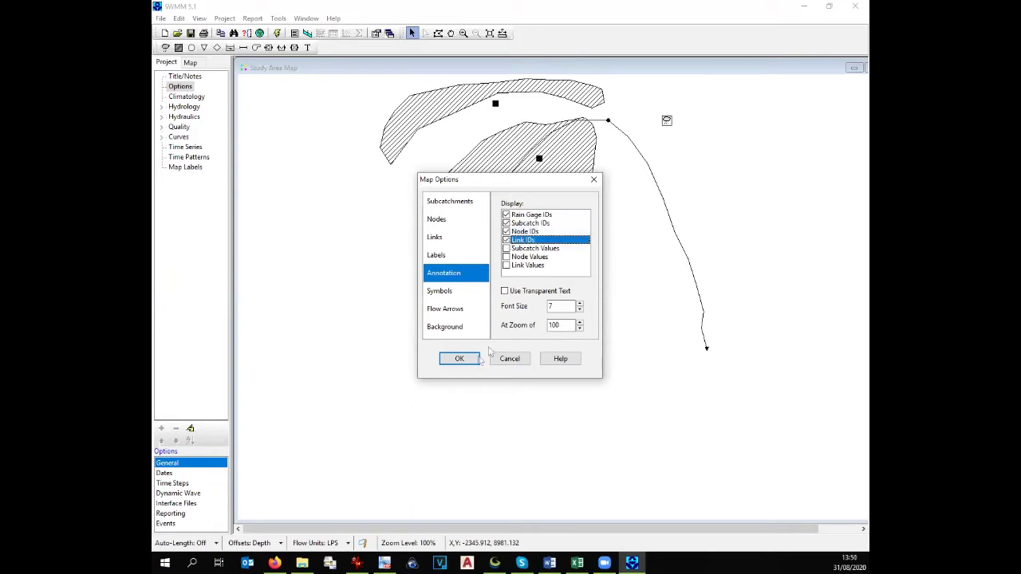
pyautogui.click(460, 359)
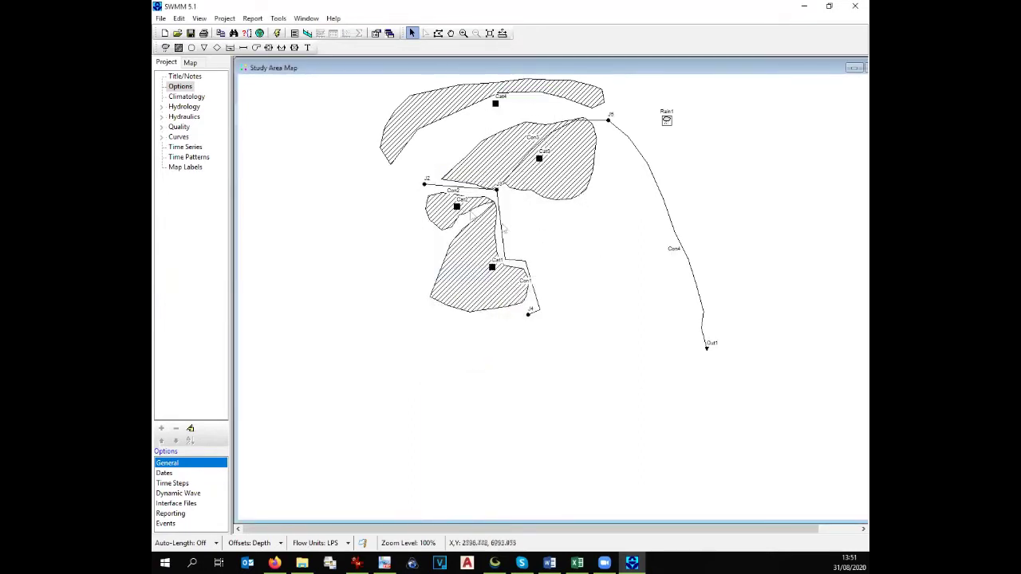
# - Inspect the ID labels around Cat3 and J3 up close, and return the map to its full extent
pyautogui.click(463, 33)
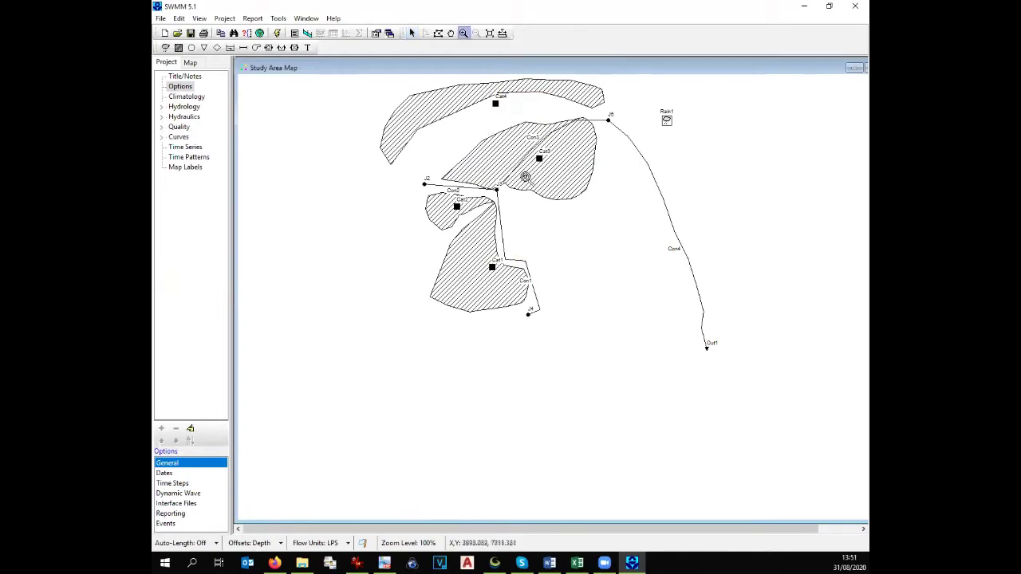
pyautogui.click(527, 177)
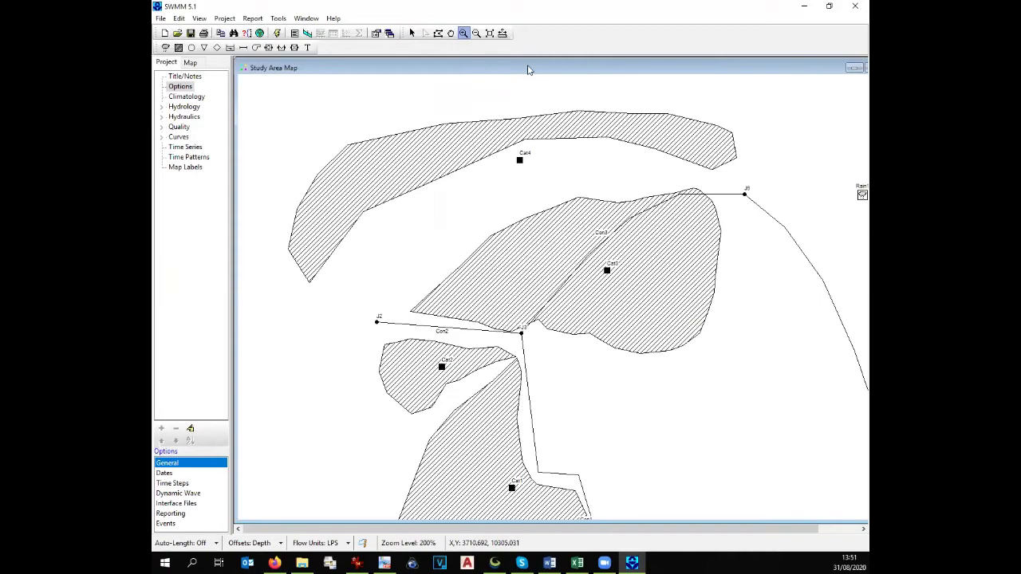
pyautogui.click(490, 34)
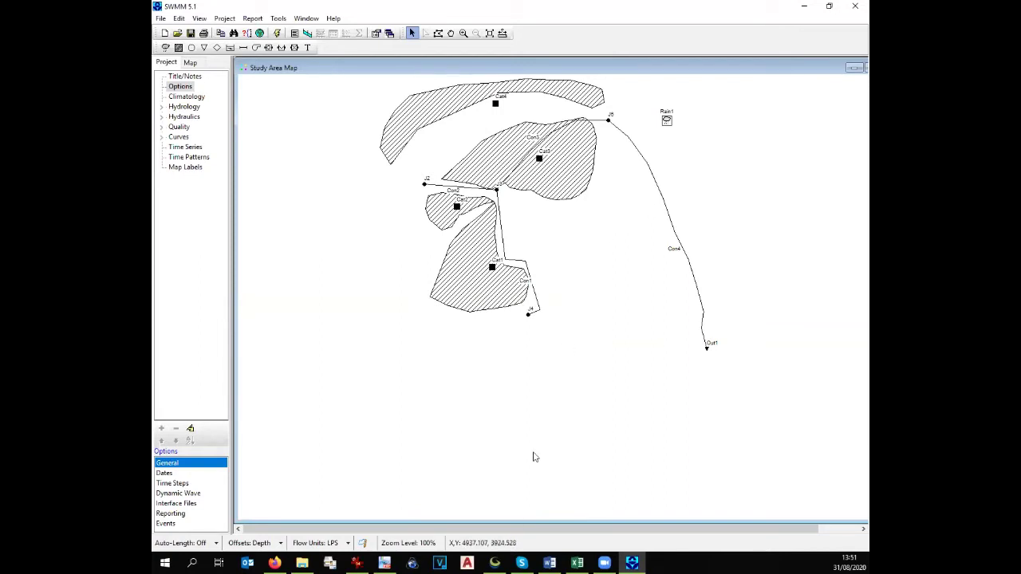
# - Review the drainage map in Global Mapper and the Workshop data tables in Excel, and return to SWMM
pyautogui.moveTo(494, 564)
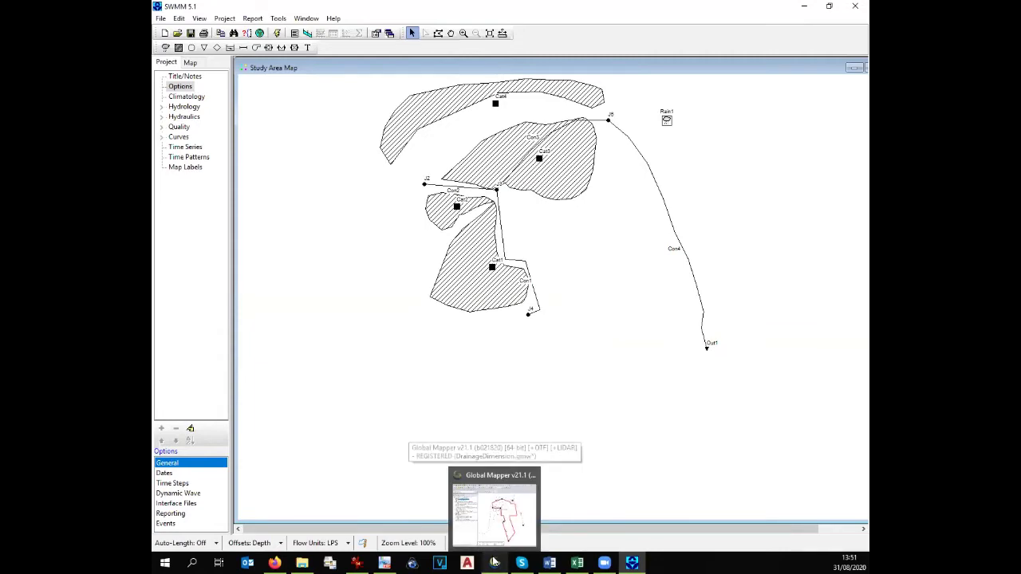
pyautogui.click(494, 563)
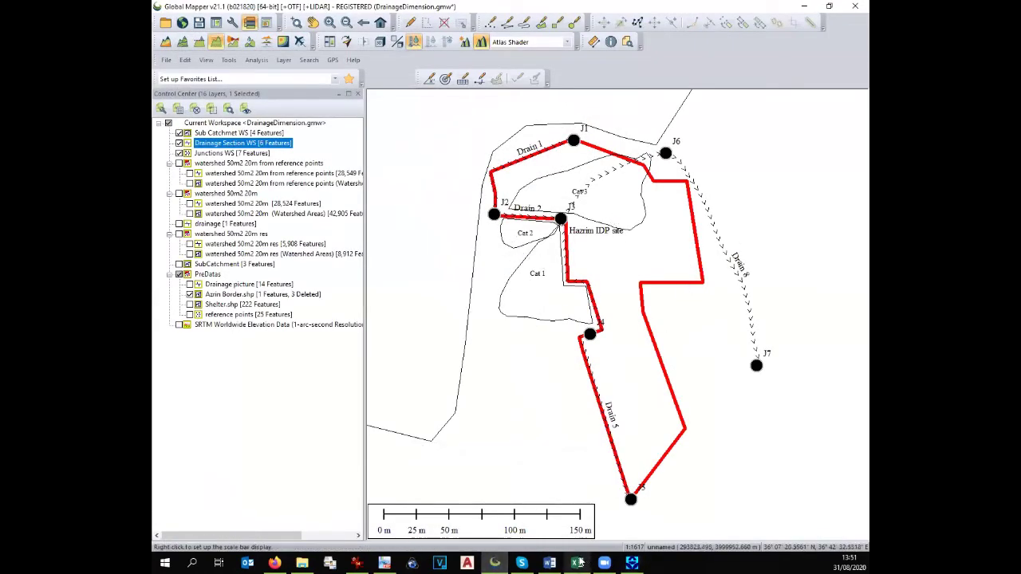
pyautogui.moveTo(580, 564)
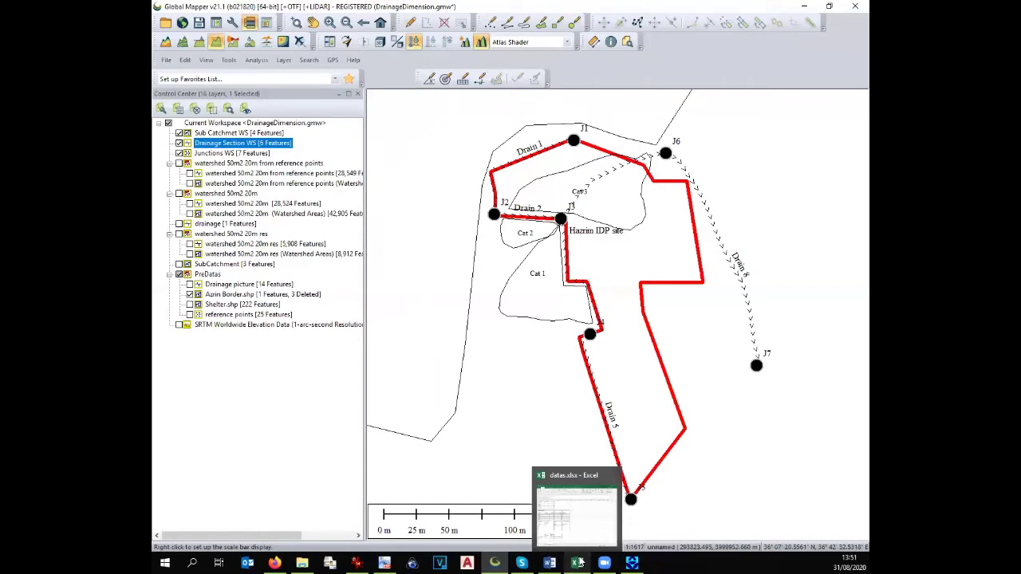
pyautogui.click(580, 563)
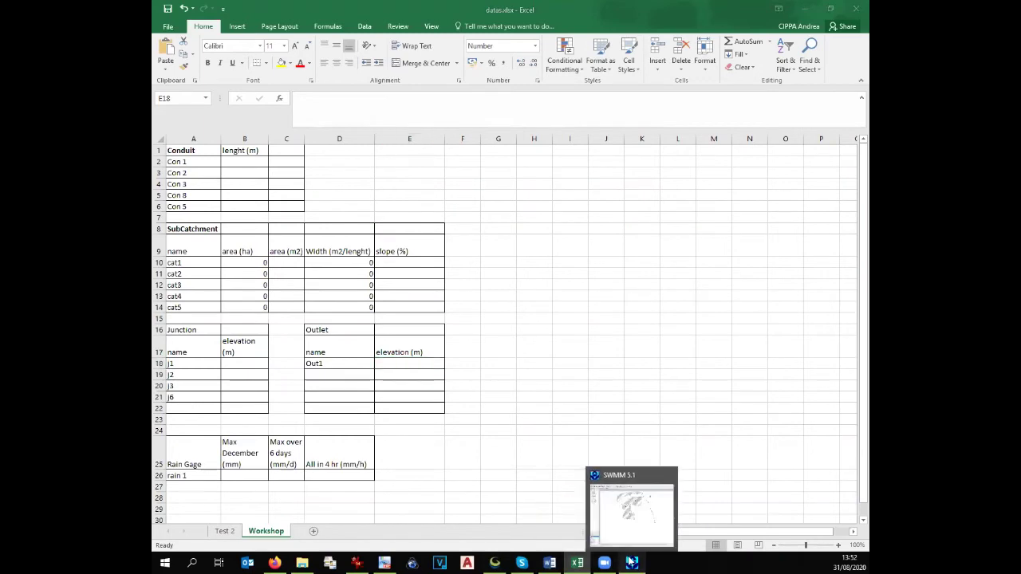
pyautogui.click(631, 563)
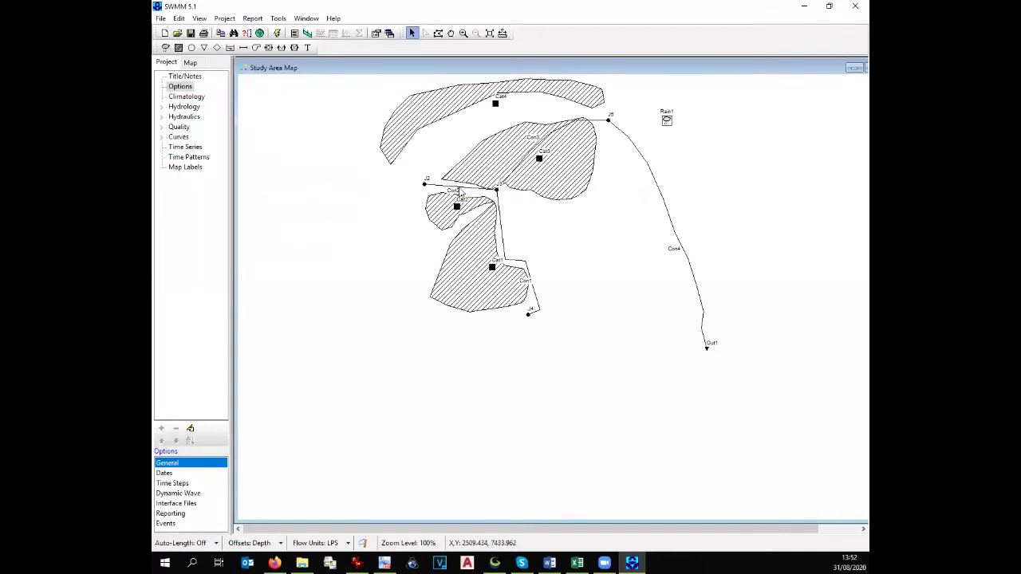
# - Examine the full extent of Cat 4 and the site layout in Global Mapper, checking against the SWMM map and the Excel tables
pyautogui.click(495, 563)
pyautogui.scroll(-5, 474, 362)
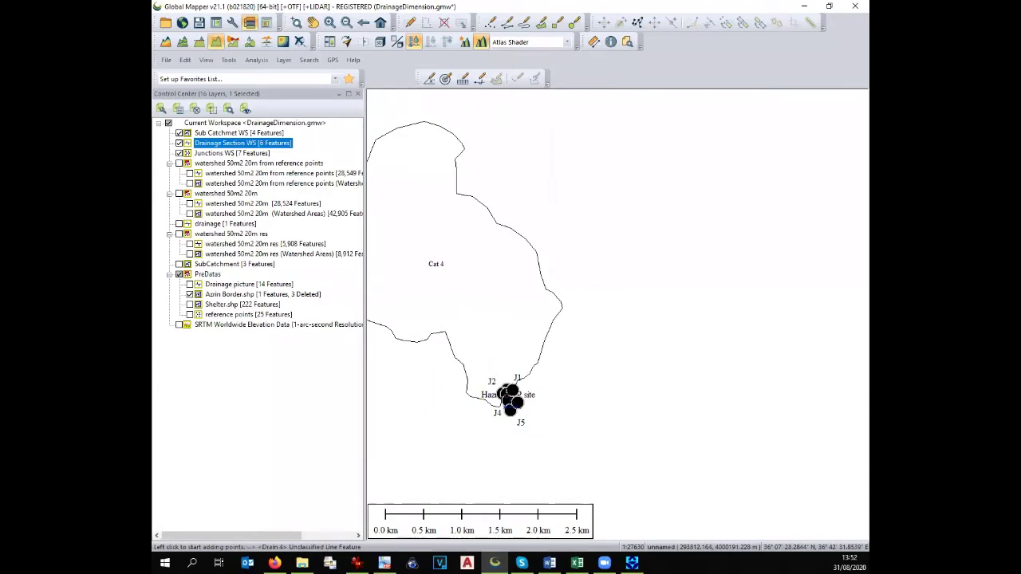
pyautogui.click(632, 563)
pyautogui.click(577, 563)
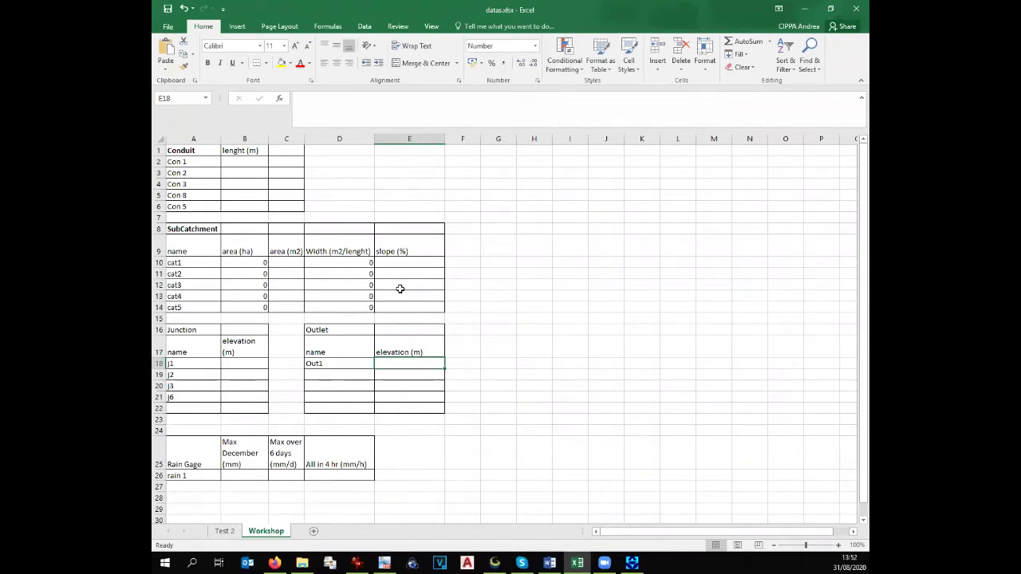
pyautogui.click(497, 562)
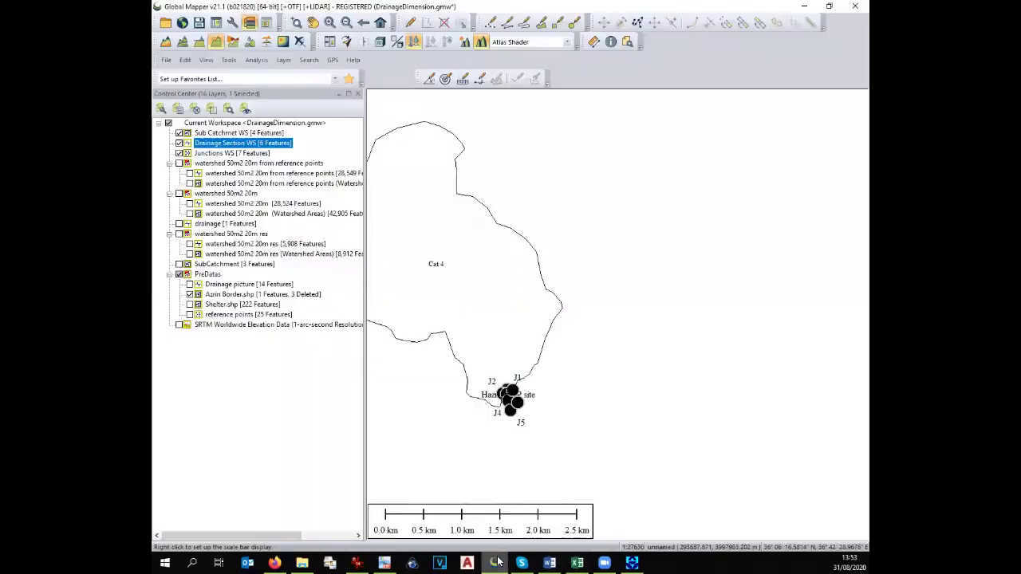
pyautogui.scroll(6, 508, 396)
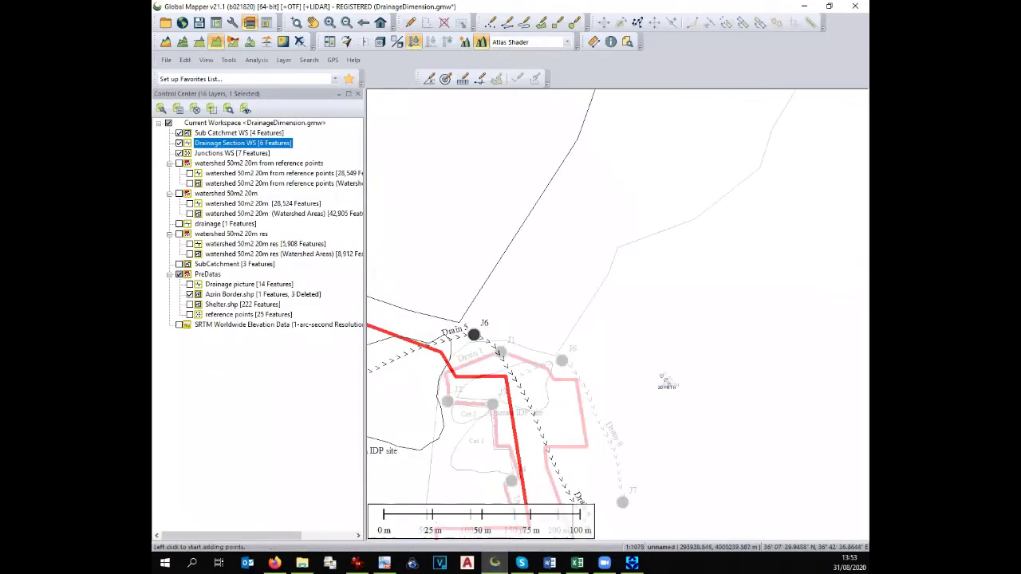
pyautogui.scroll(1, 553, 444)
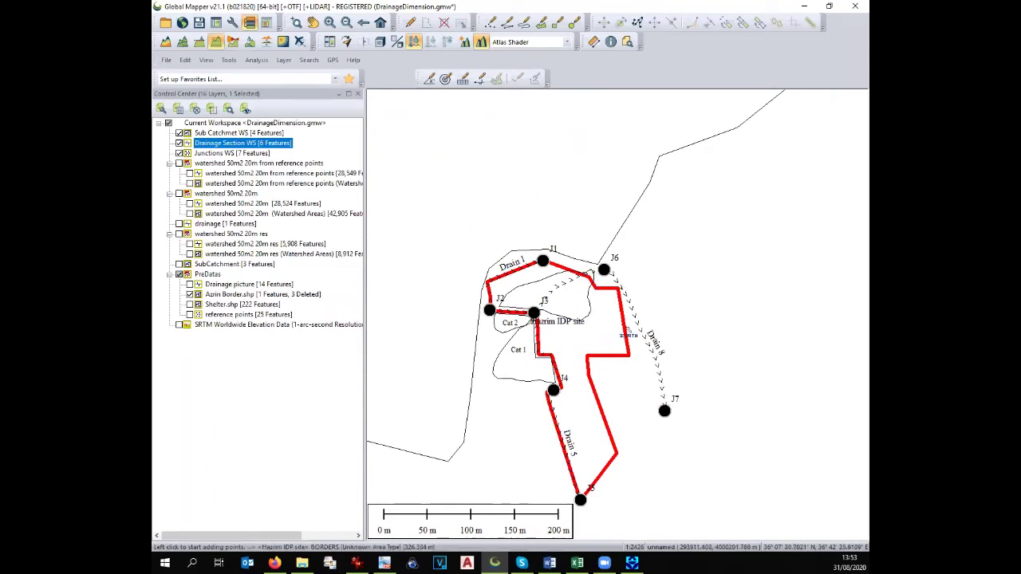
pyautogui.click(576, 563)
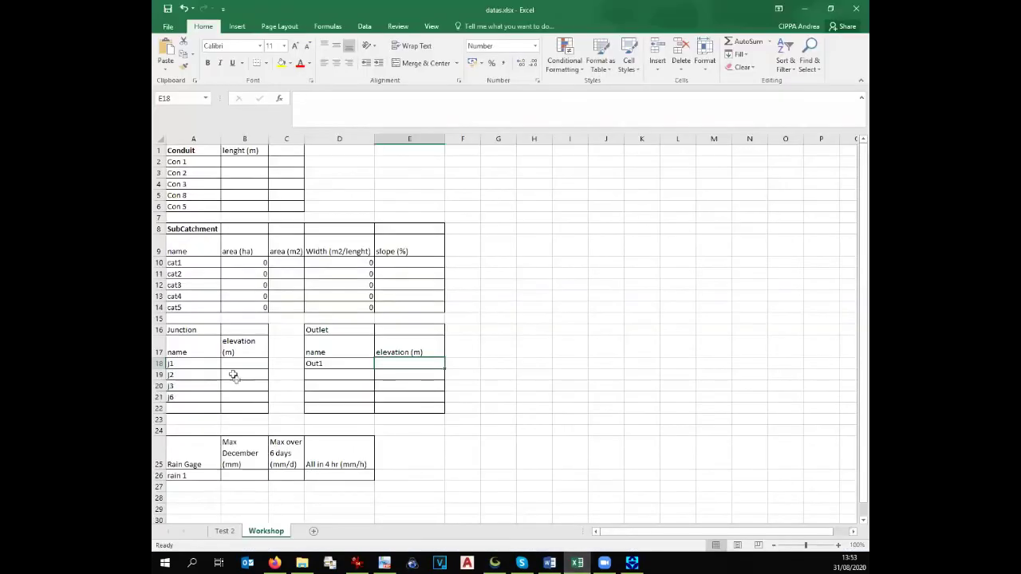
# - Switch to Global Mapper and display the feature information of subcatchment Cat 1
pyautogui.click(495, 562)
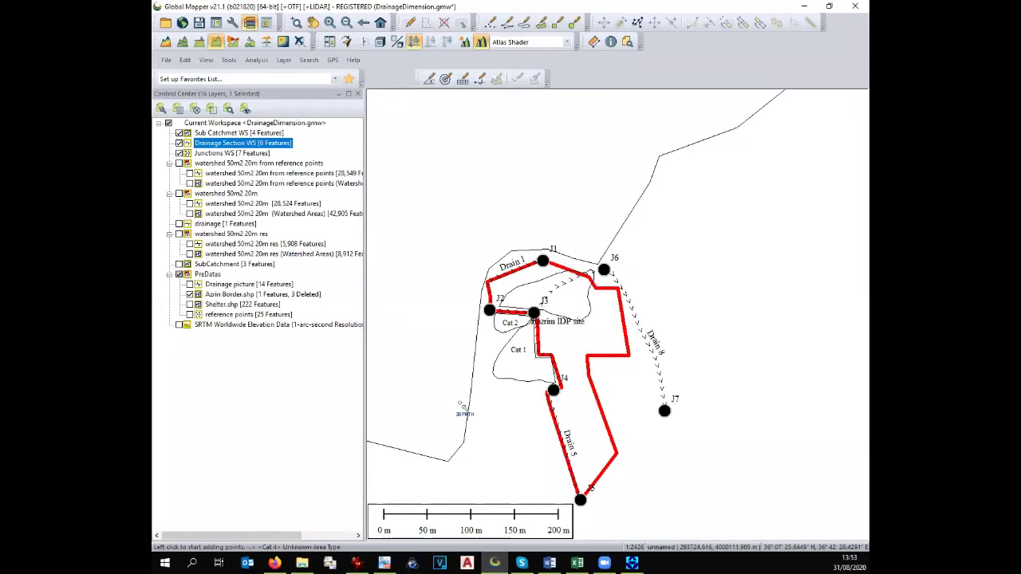
pyautogui.scroll(2, 462, 409)
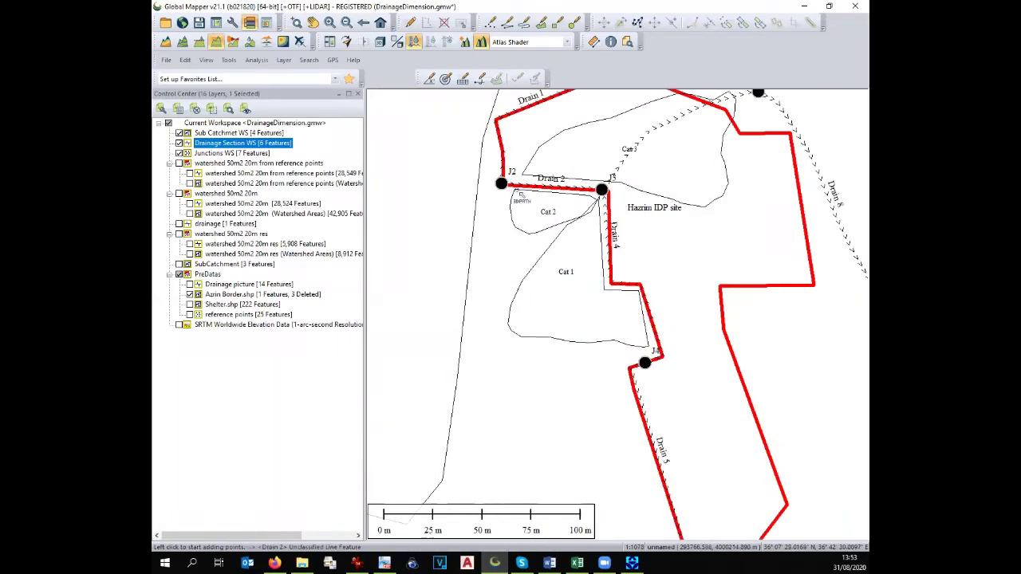
pyautogui.click(611, 42)
pyautogui.click(560, 307)
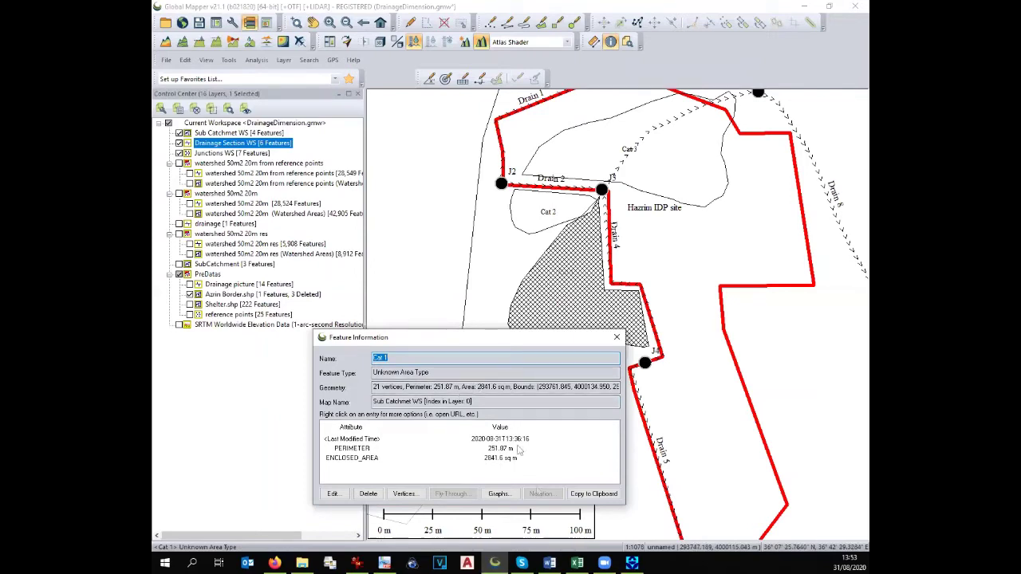
# - Enter 2841 as cat1's area in m2 in the Excel Workshop sheet, and close Cat 1's feature information in Global Mapper
pyautogui.moveTo(578, 564)
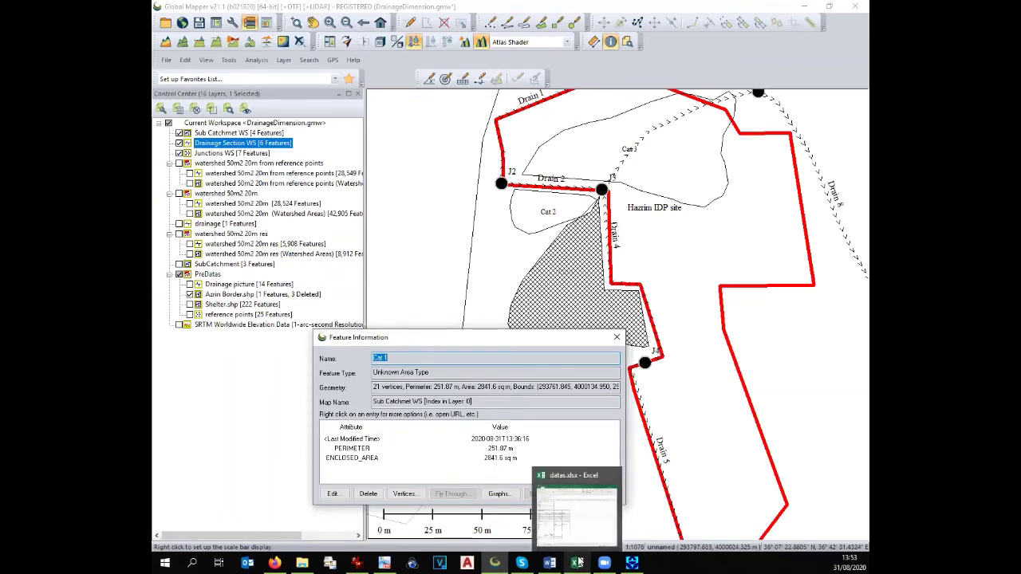
pyautogui.click(579, 563)
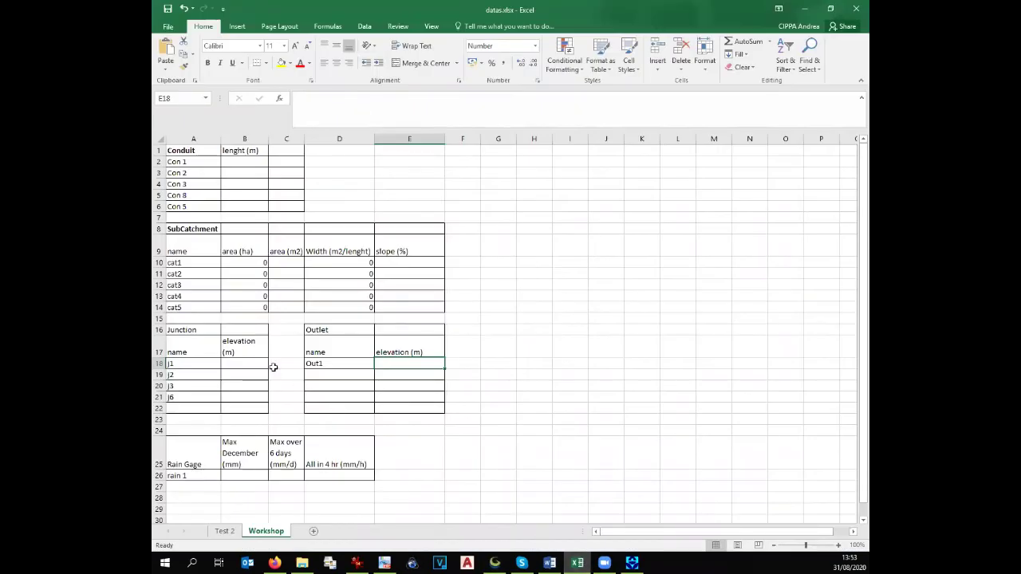
pyautogui.click(283, 260)
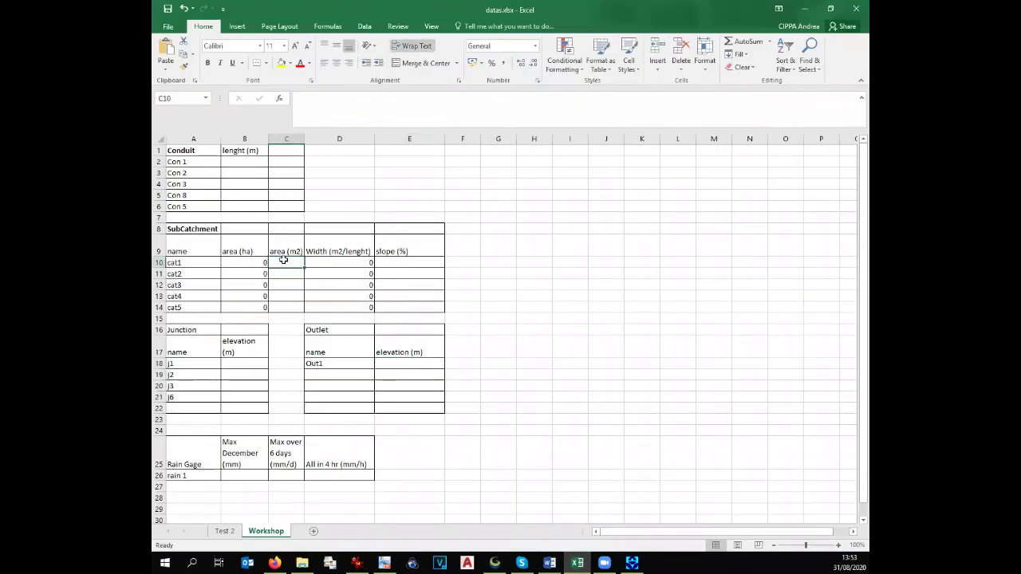
pyautogui.write('2841')
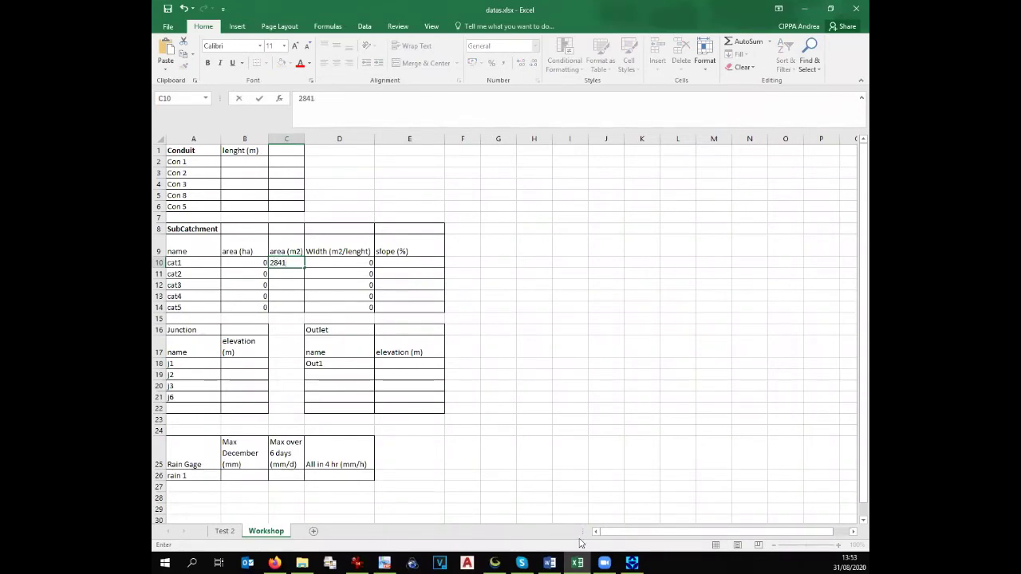
pyautogui.moveTo(495, 564)
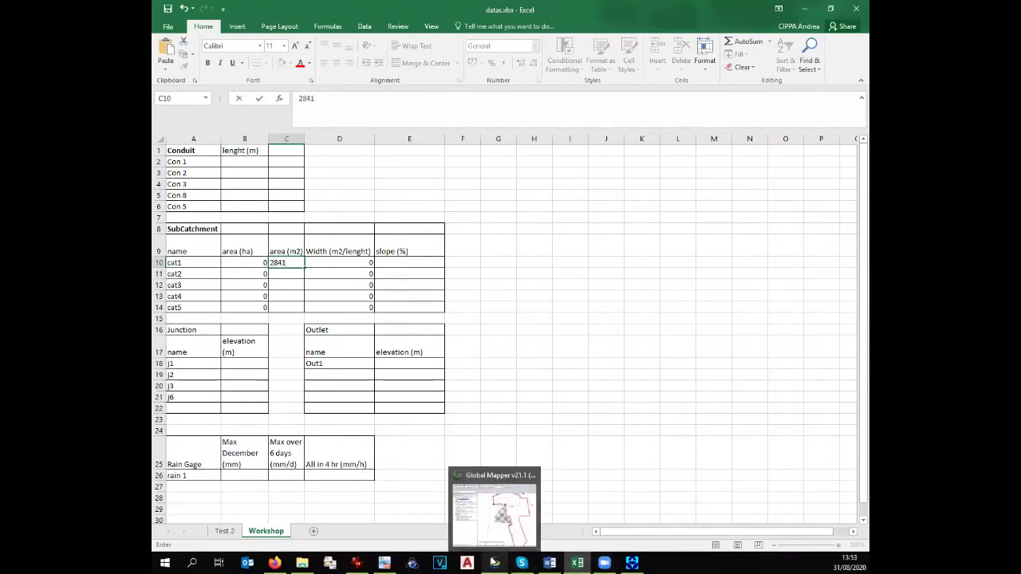
pyautogui.click(348, 262)
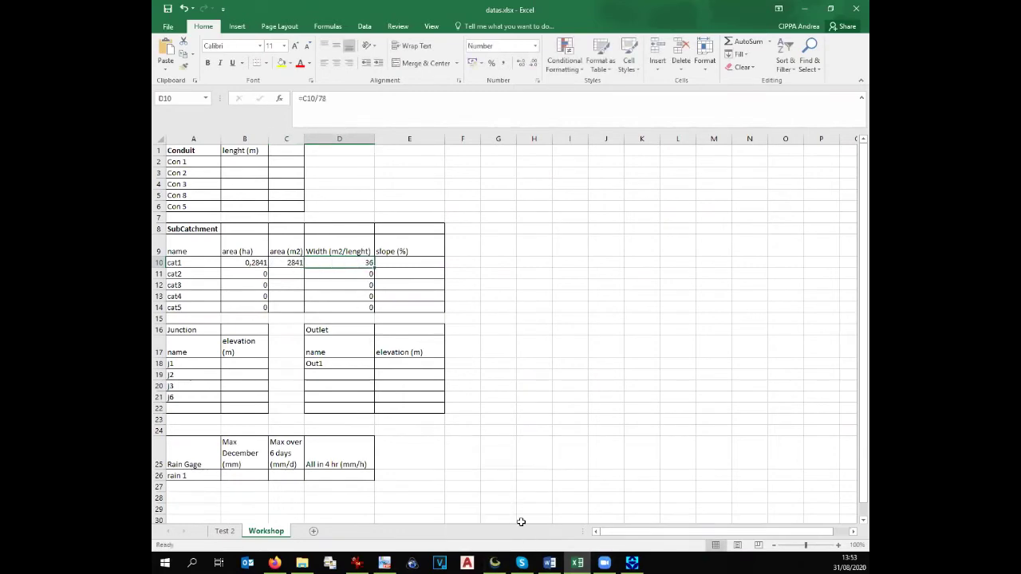
pyautogui.click(495, 563)
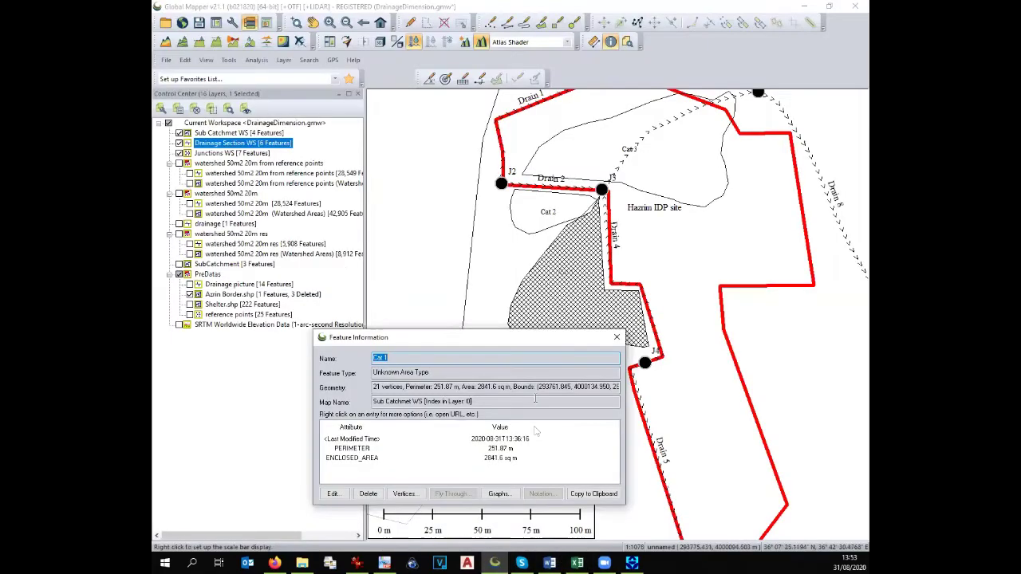
pyautogui.click(617, 337)
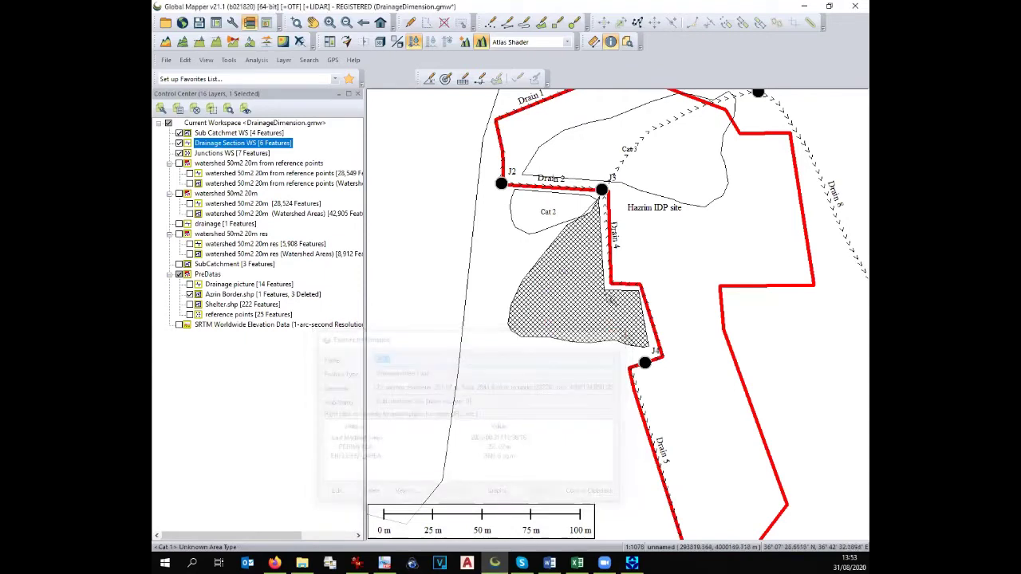
# - Measure the length across Cat 1 in Global Mapper and set cat1's width formula in Excel to =C10/55
pyautogui.click(595, 43)
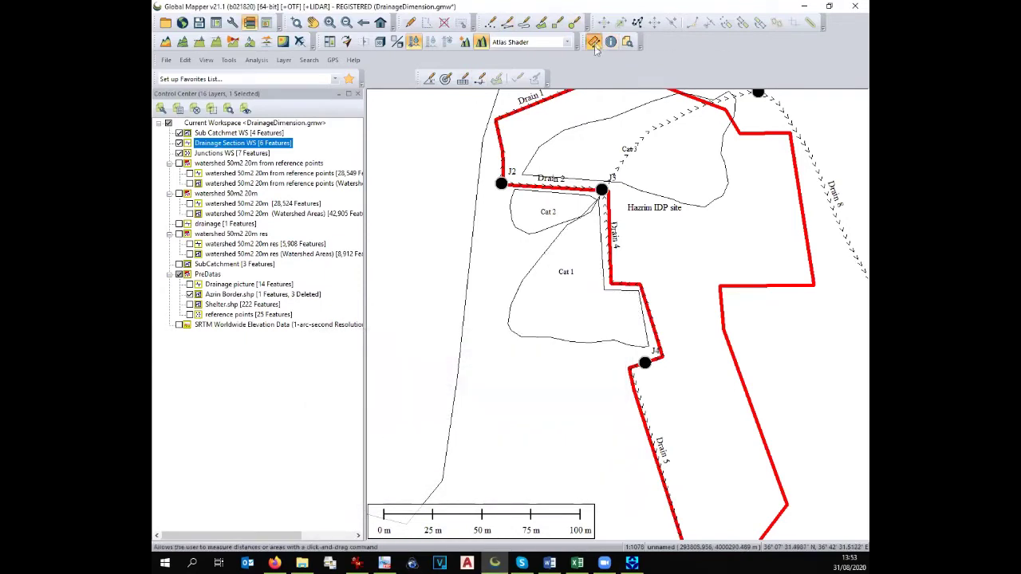
pyautogui.click(509, 321)
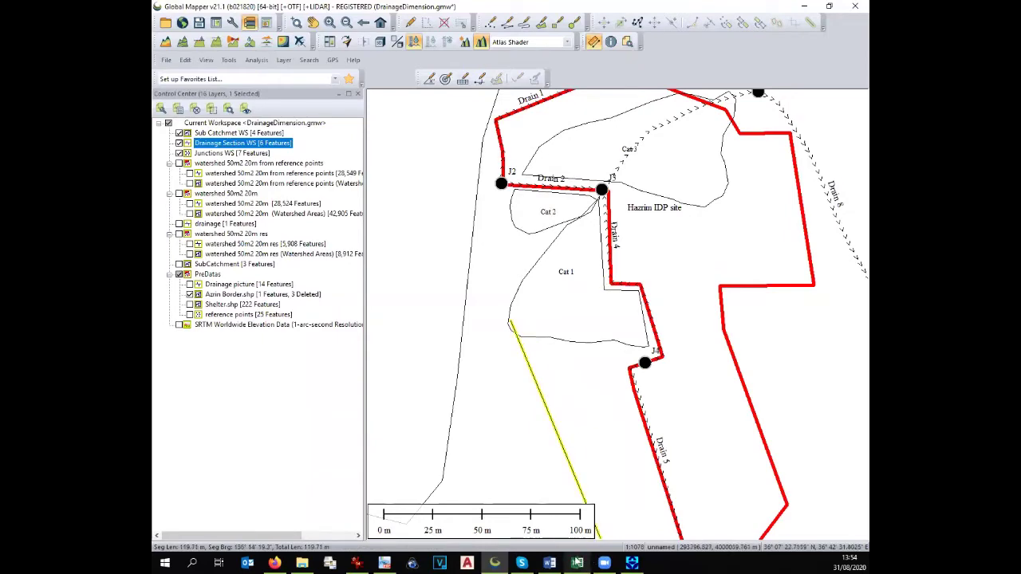
pyautogui.click(578, 563)
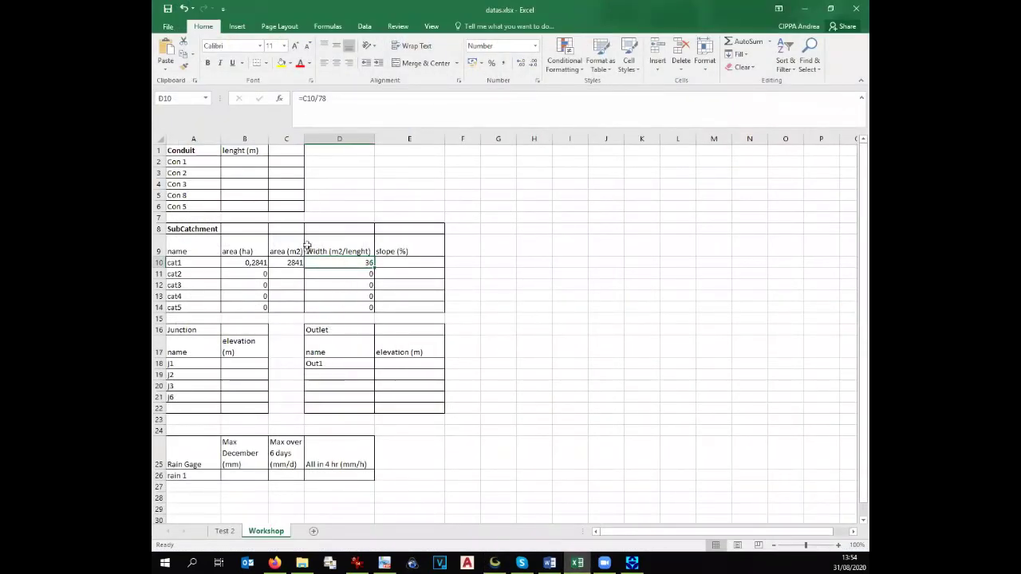
pyautogui.click(322, 100)
pyautogui.doubleClick(322, 99)
pyautogui.write('5')
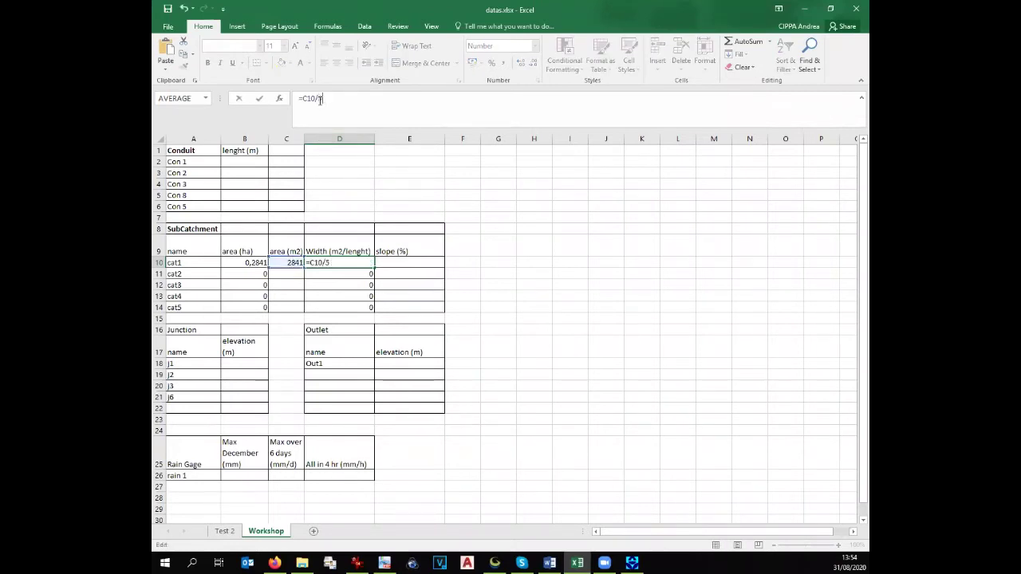
pyautogui.write('5')
pyautogui.press('Return')
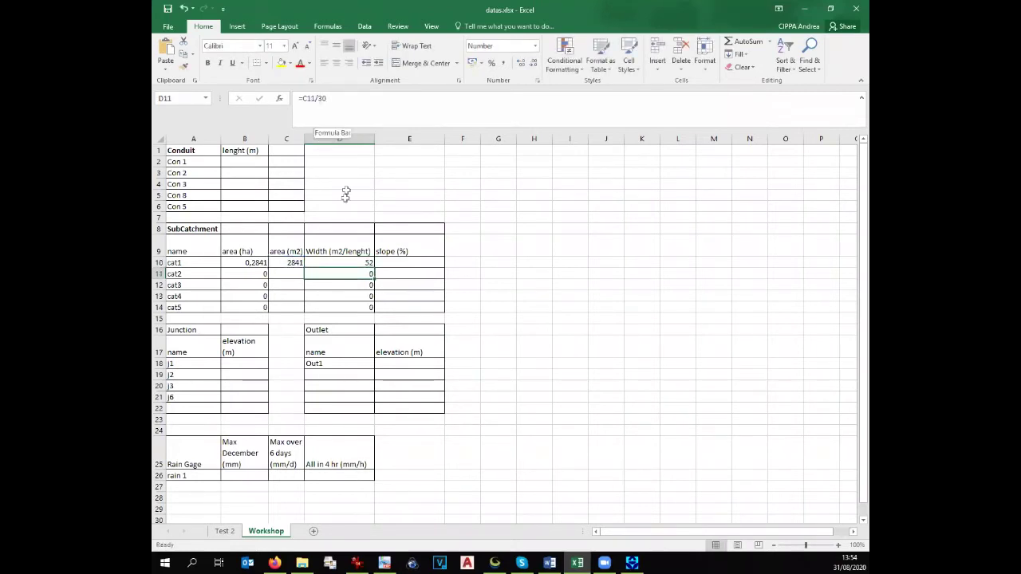
# - Display the SRTM elevation layer in Global Mapper and measure the slope on a path profile across Cat 1 to Drain 4
pyautogui.click(402, 261)
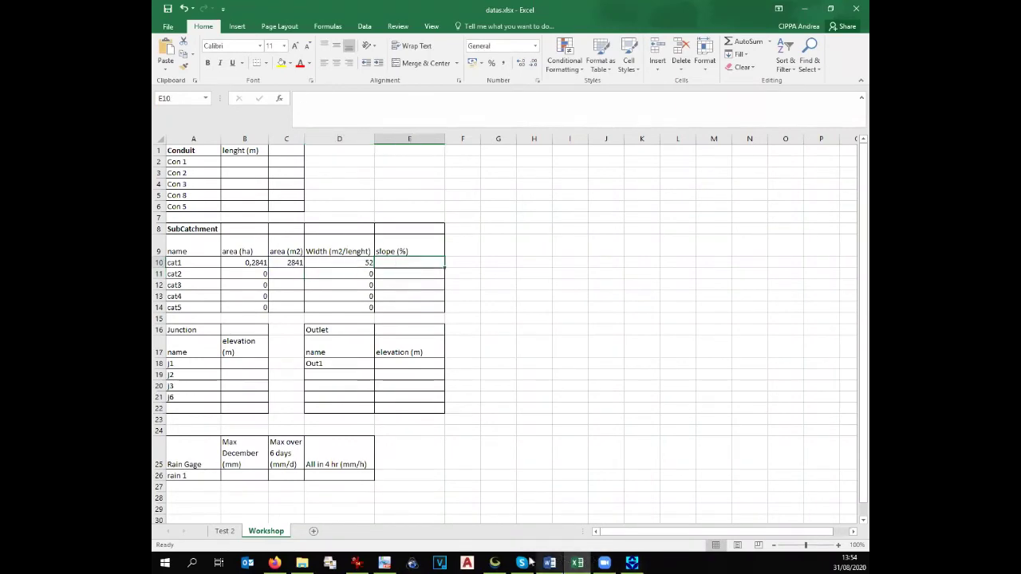
pyautogui.click(495, 563)
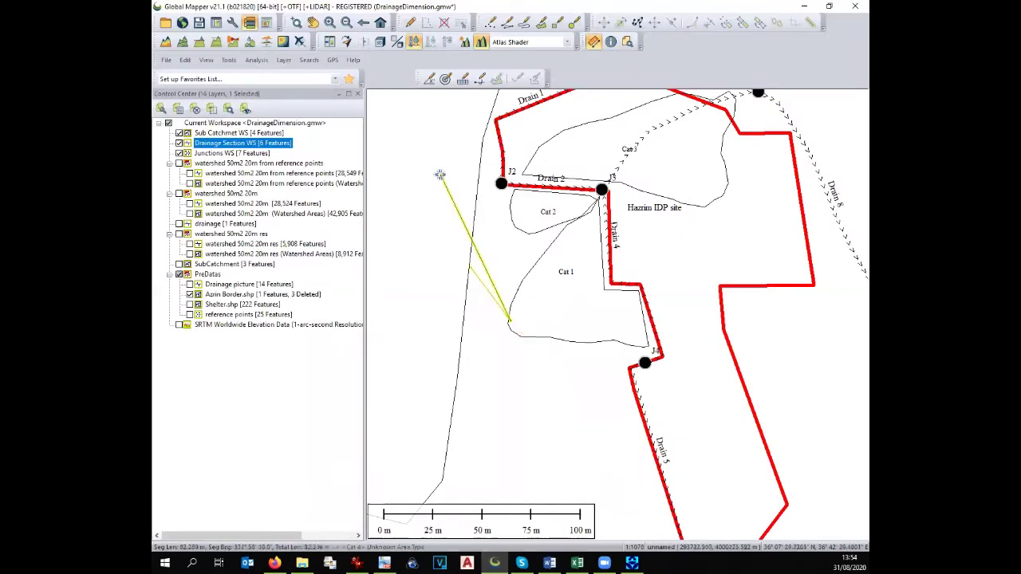
pyautogui.click(217, 44)
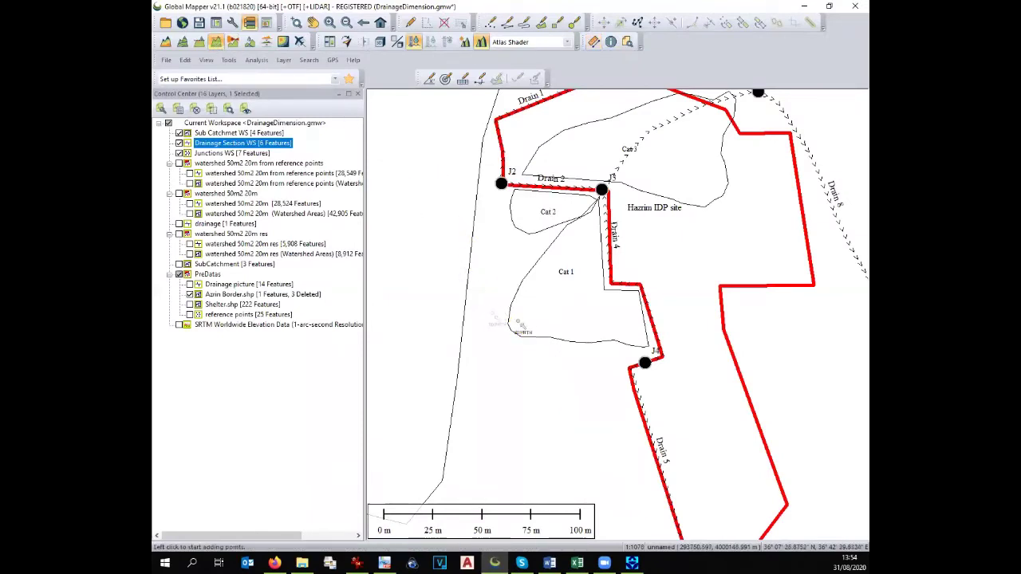
pyautogui.click(179, 325)
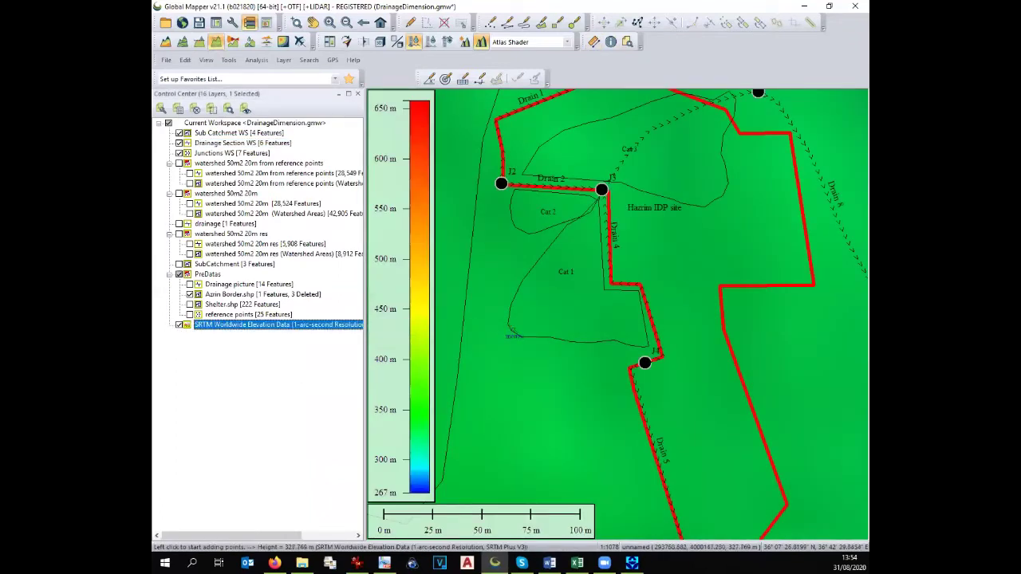
pyautogui.click(509, 327)
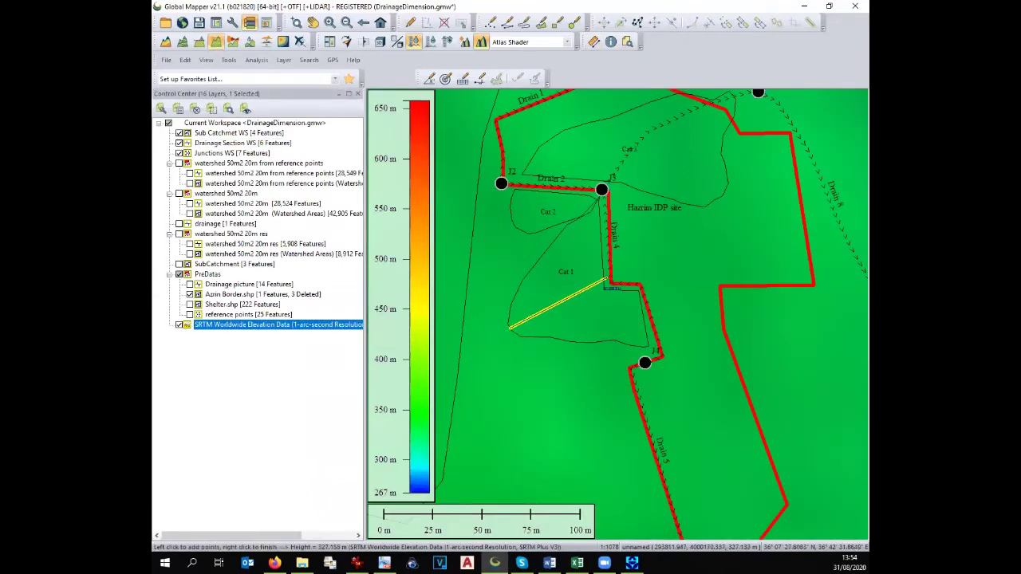
pyautogui.rightClick(606, 279)
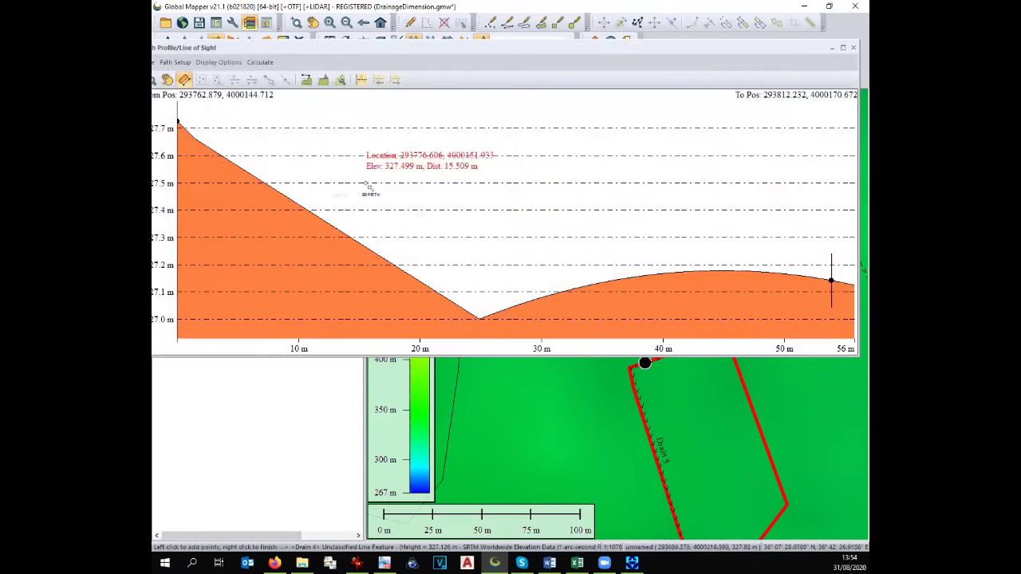
pyautogui.moveTo(181, 125); pyautogui.dragTo(853, 309)
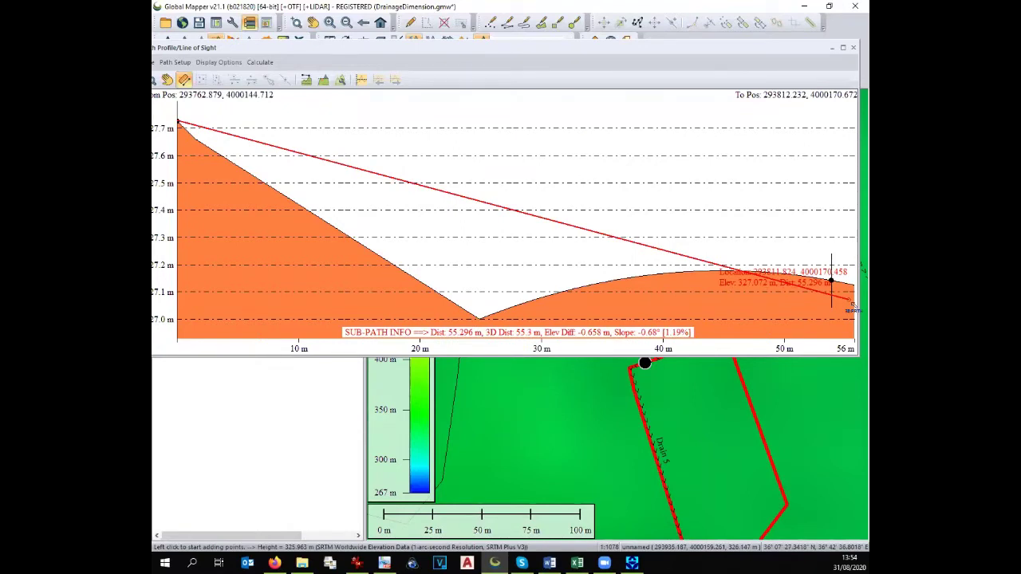
pyautogui.moveTo(852, 308); pyautogui.dragTo(853, 105)
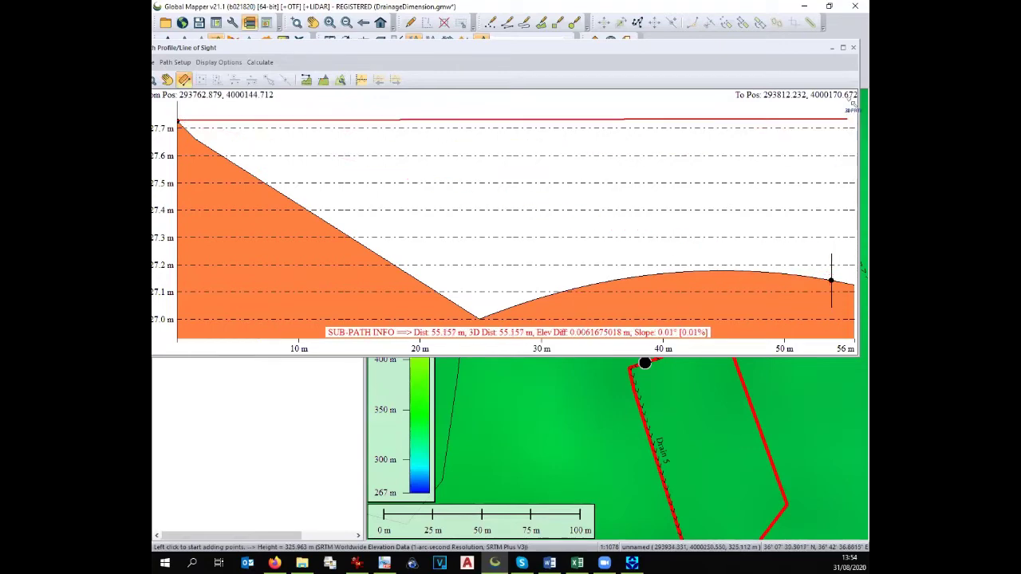
pyautogui.click(853, 47)
# - Enter 1,2 as cat1's slope (%) in the Excel Workshop sheet
pyautogui.click(577, 564)
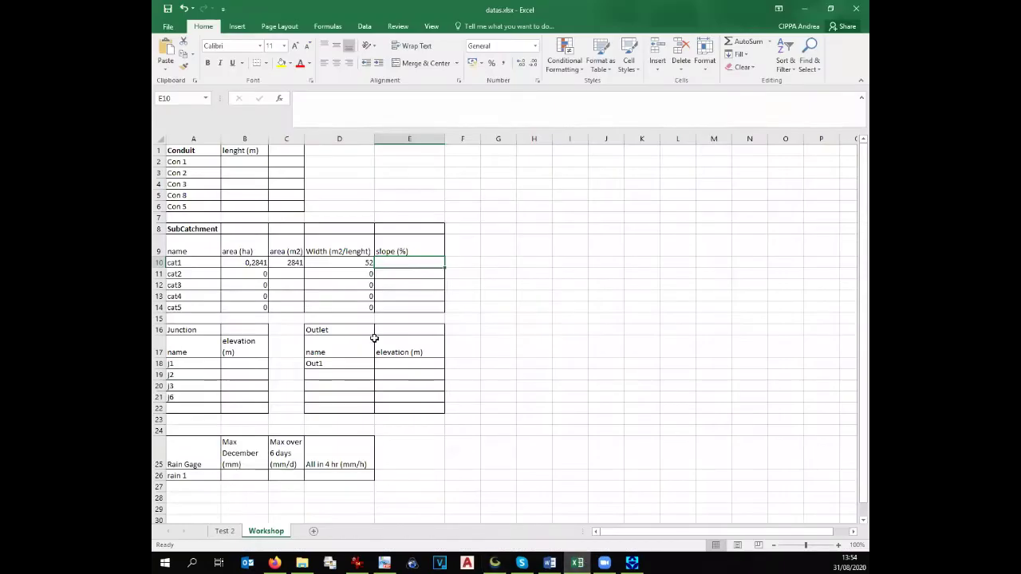
pyautogui.write('1,')
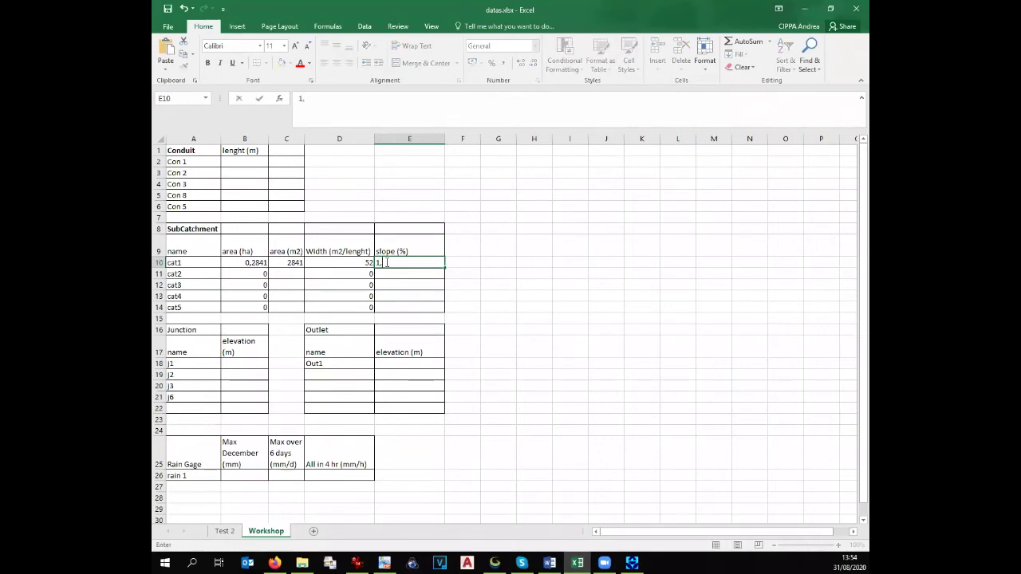
pyautogui.write('2')
# - Switch to Global Mapper and display the feature information of subcatchment Cat 2
pyautogui.click(494, 564)
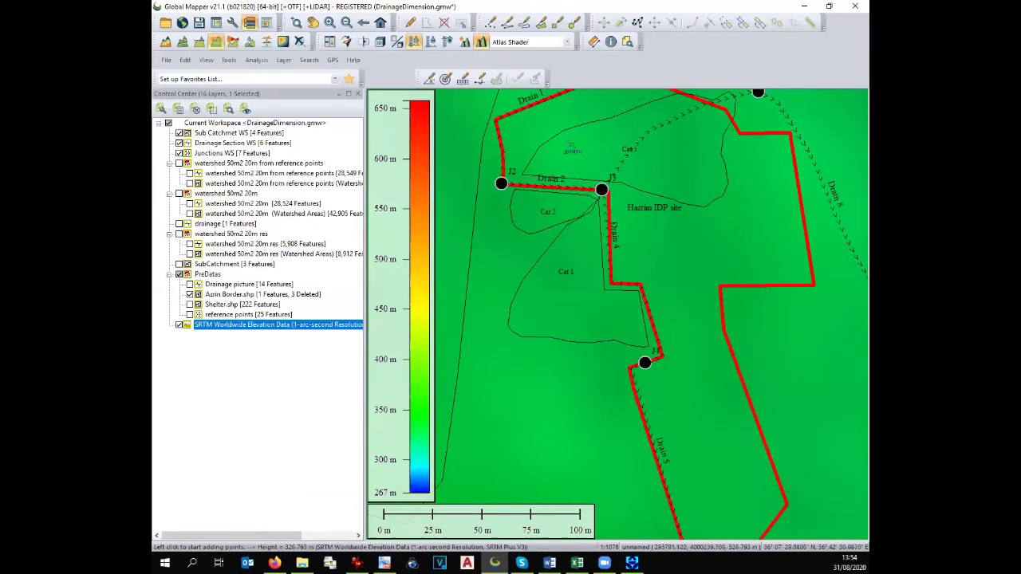
pyautogui.click(610, 43)
pyautogui.click(551, 212)
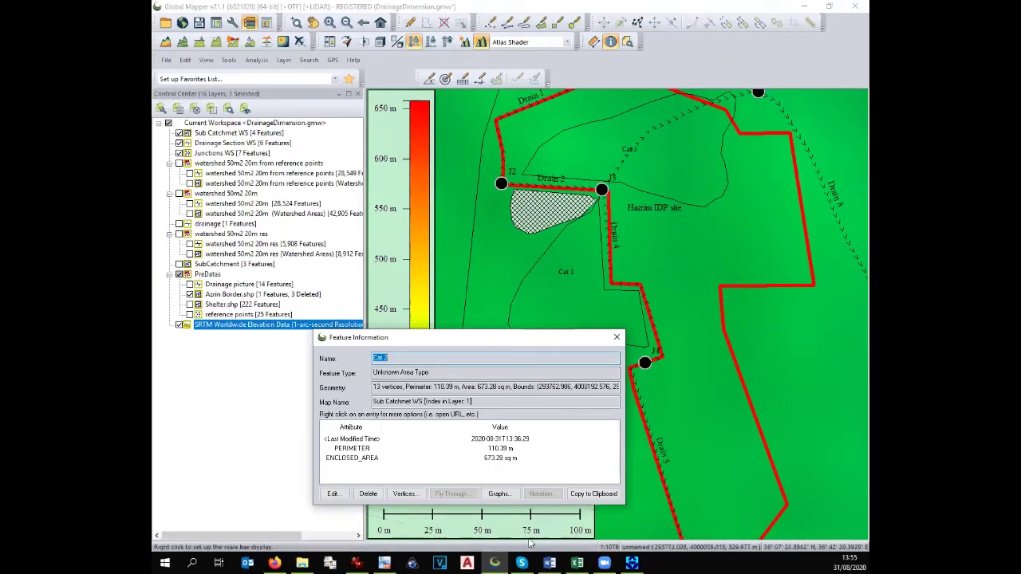
# - Enter 673 as cat2's area in m2 in the Excel sheet, checking it against Cat 2's enclosed area in Global Mapper
pyautogui.click(577, 564)
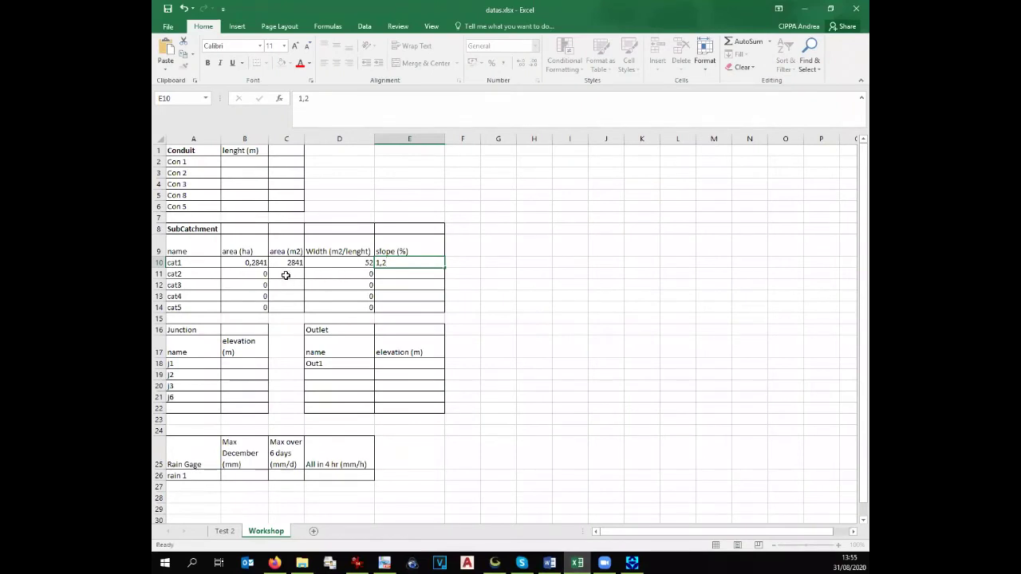
pyautogui.click(285, 275)
pyautogui.write('663')
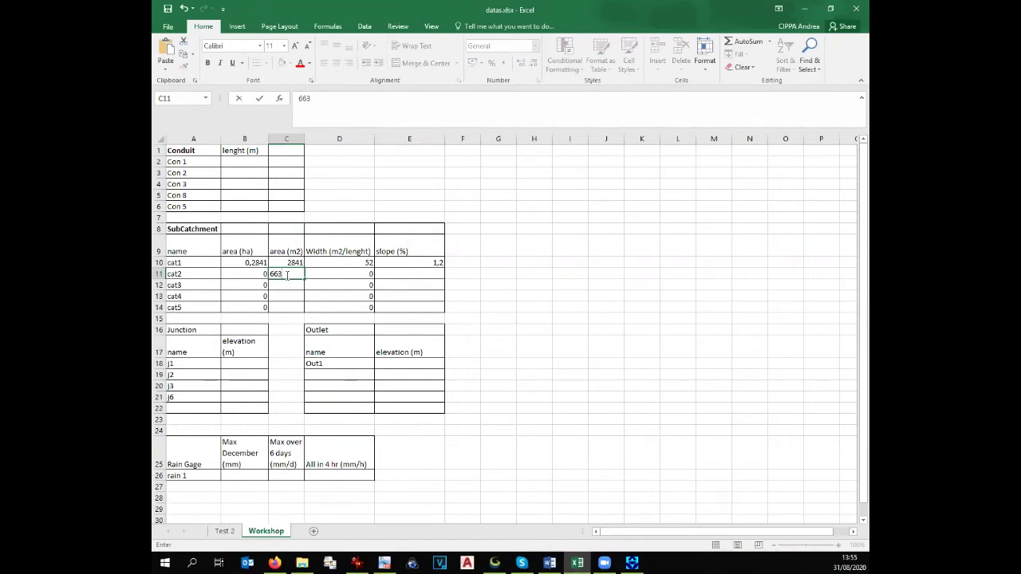
pyautogui.click(495, 564)
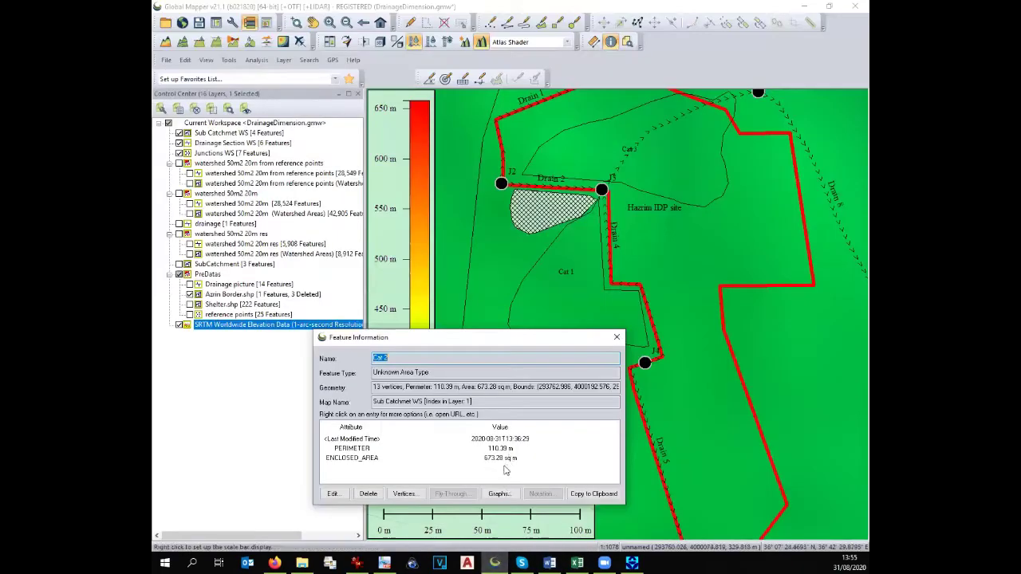
pyautogui.click(577, 564)
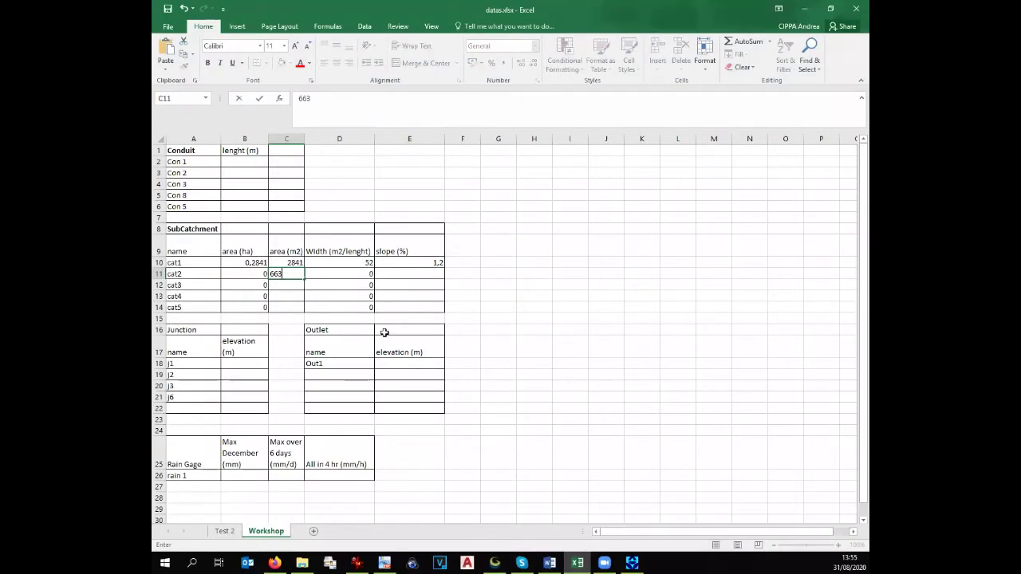
pyautogui.doubleClick(294, 273)
pyautogui.write('6')
pyautogui.press('Tab')
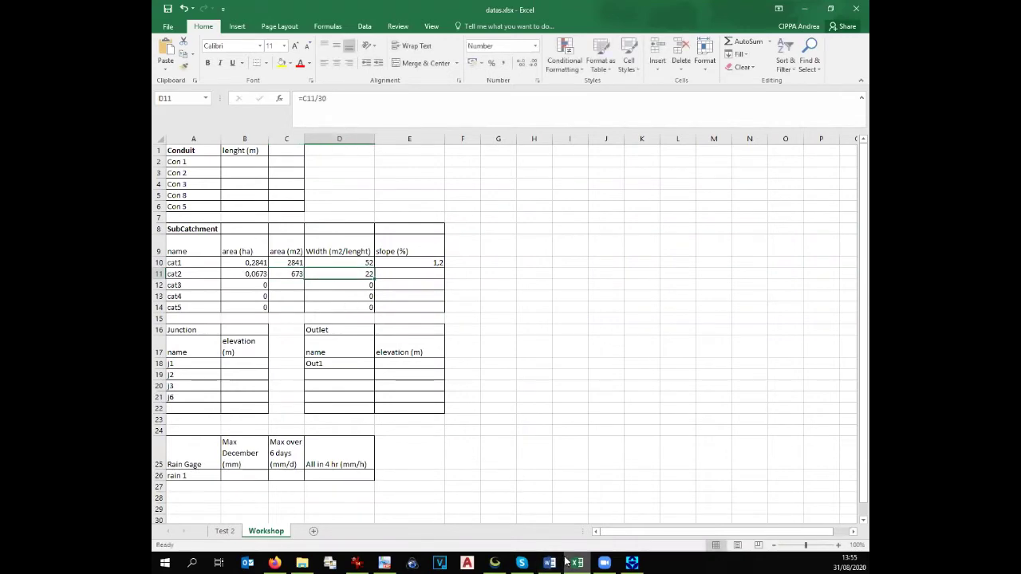
# - Close Cat 2's feature information in Global Mapper and measure the length across Cat 2 up to Drain 2
pyautogui.click(494, 563)
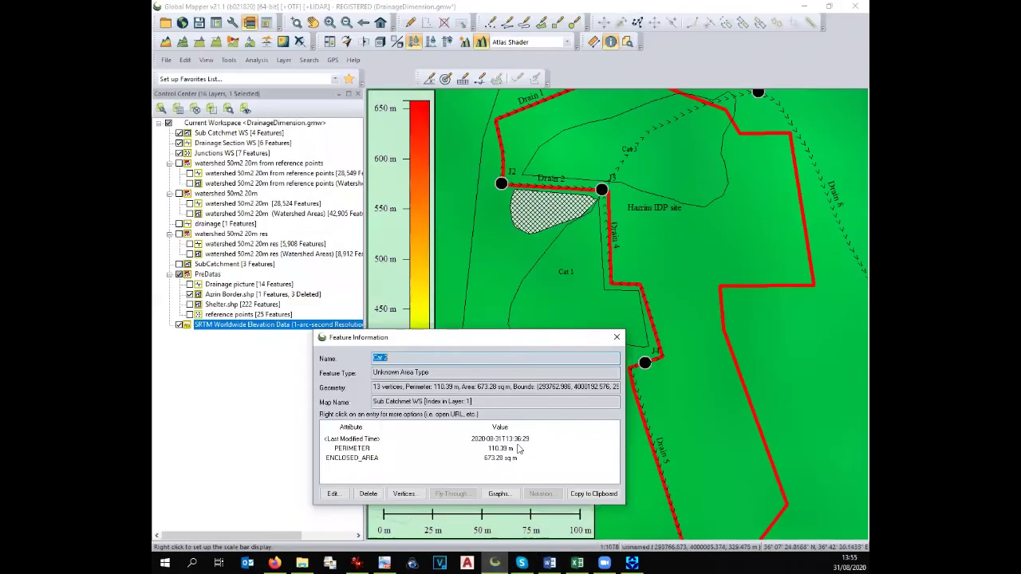
pyautogui.click(616, 337)
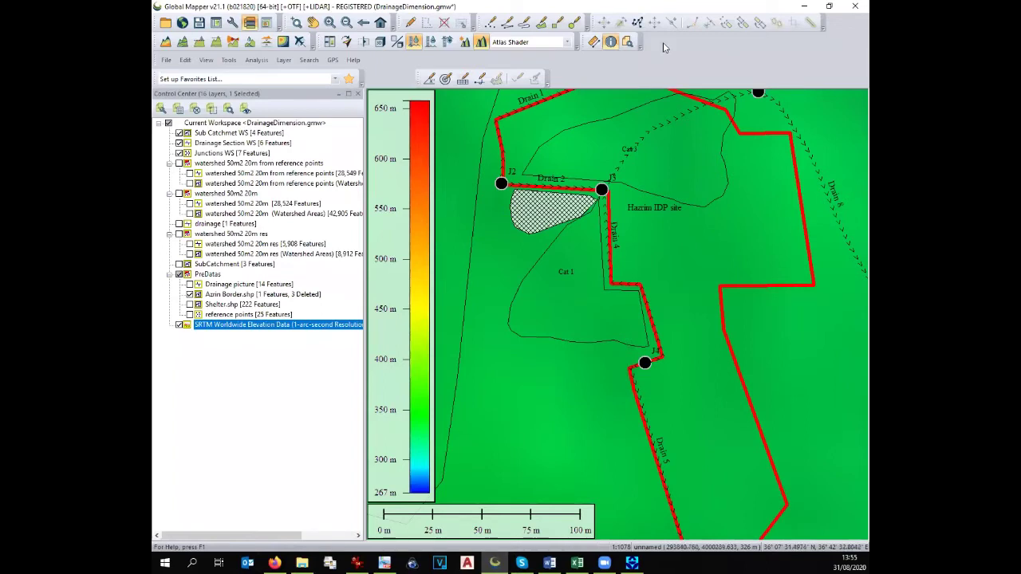
pyautogui.click(593, 41)
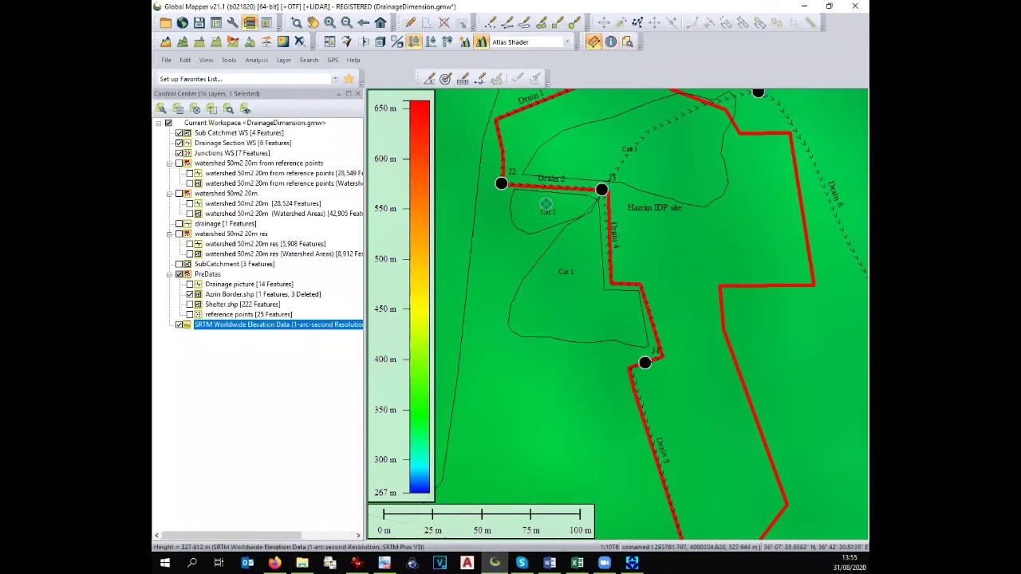
pyautogui.scroll(2, 545, 204)
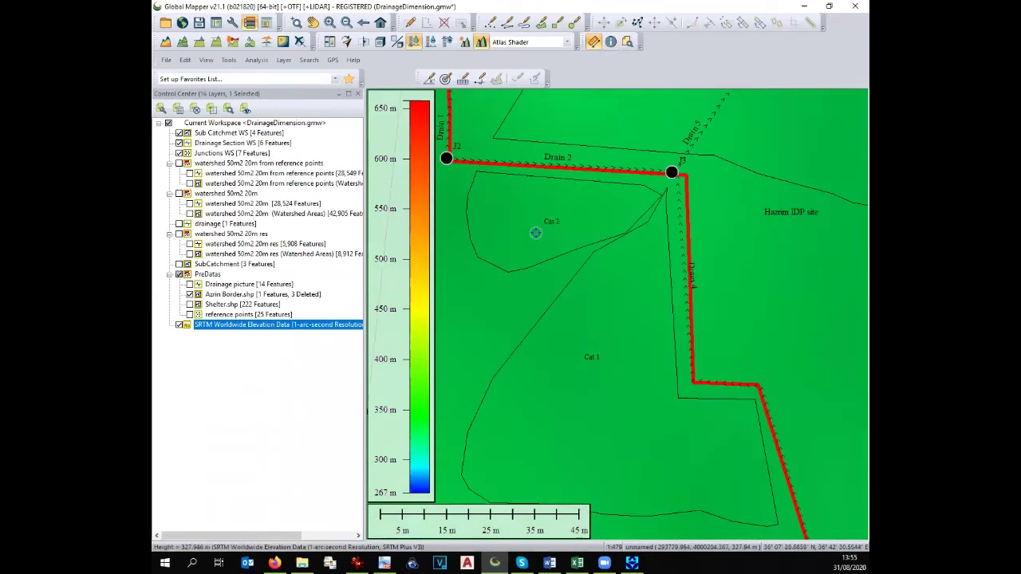
pyautogui.click(511, 270)
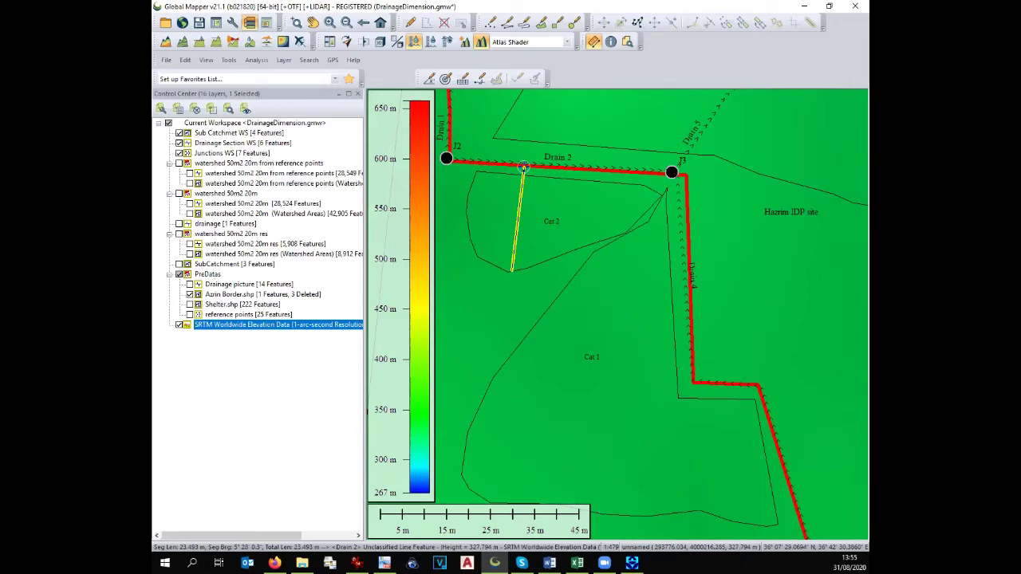
# - Set cat2's width formula in the Excel Workshop sheet to =C11/25
pyautogui.click(577, 564)
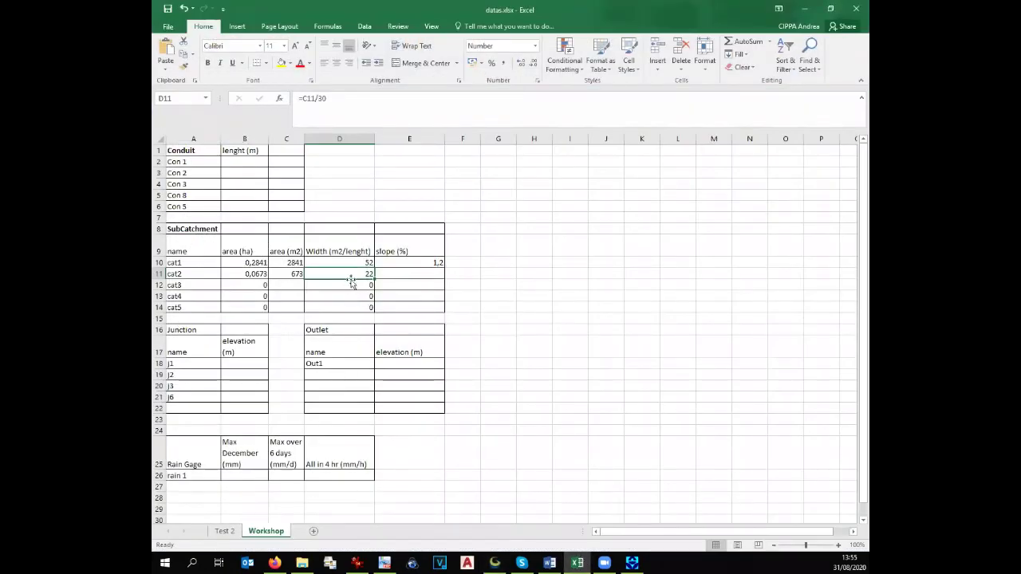
pyautogui.click(323, 97)
pyautogui.press('BackSpace')
pyautogui.press('BackSpace')
pyautogui.write('25')
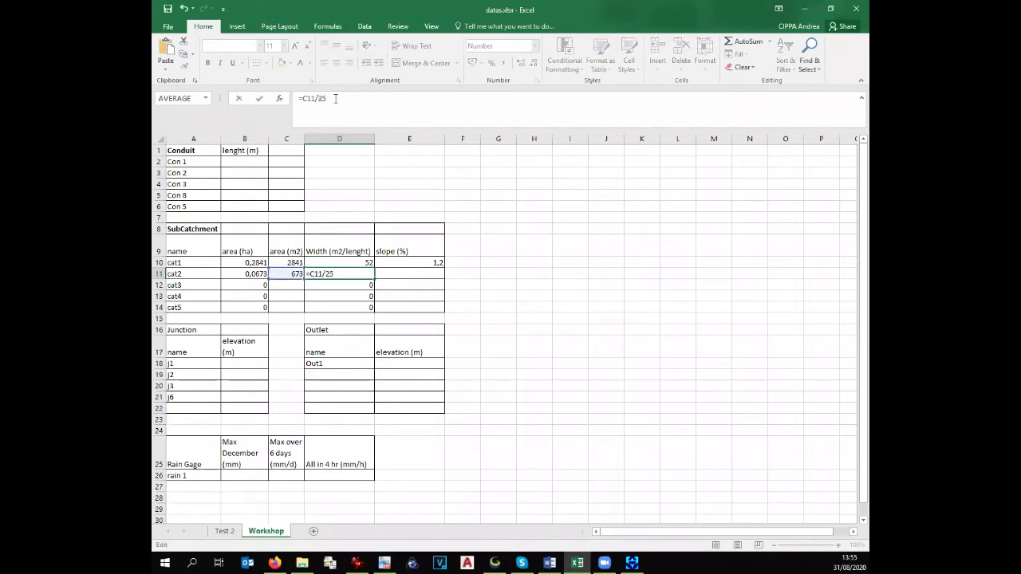
pyautogui.press('Return')
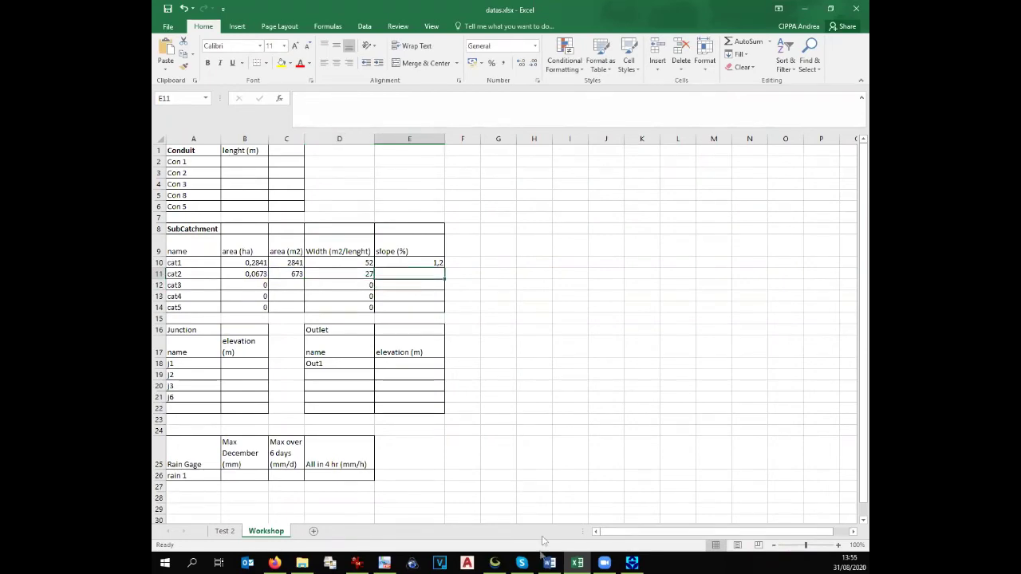
# - Generate a path profile across Cat 2 to Drain 2 in Global Mapper and measure the slope between its ends
pyautogui.click(496, 563)
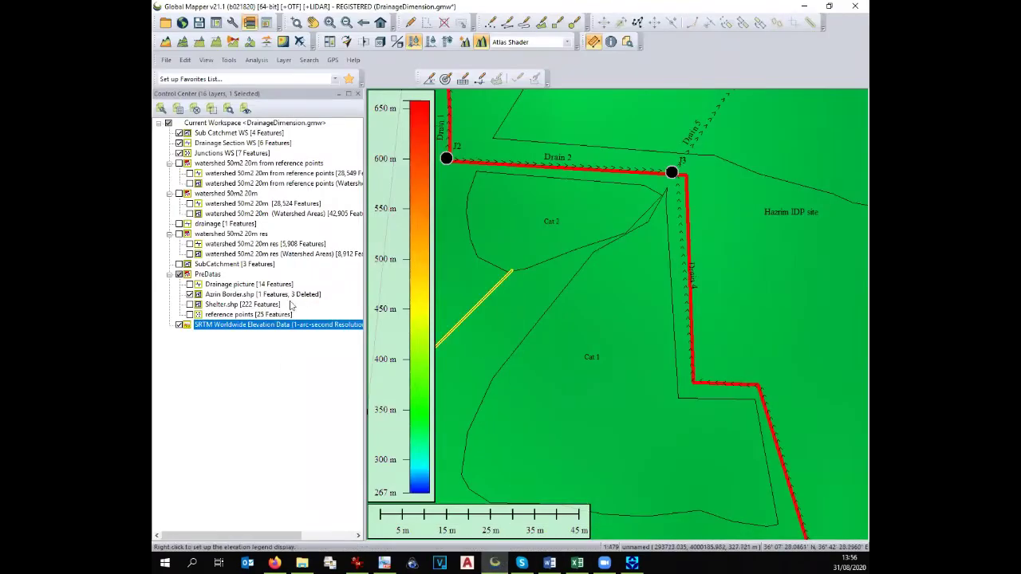
pyautogui.click(189, 174)
pyautogui.click(189, 173)
pyautogui.click(247, 173)
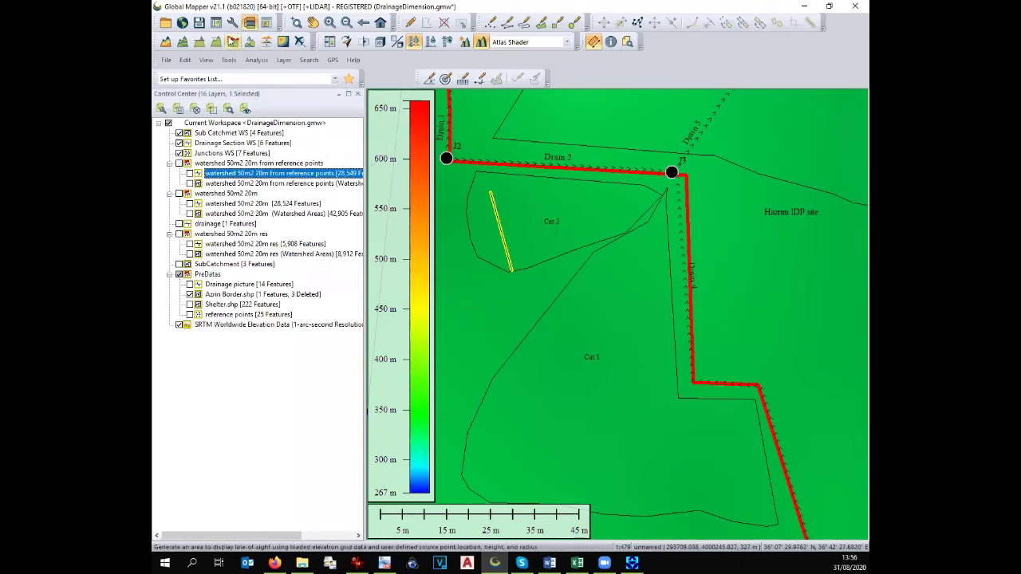
pyautogui.click(217, 45)
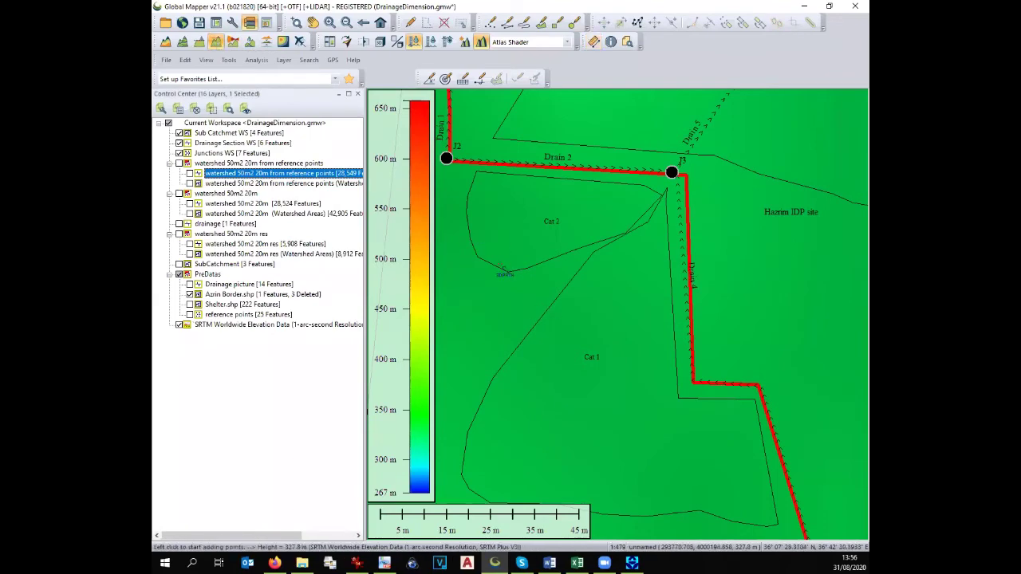
pyautogui.click(503, 259)
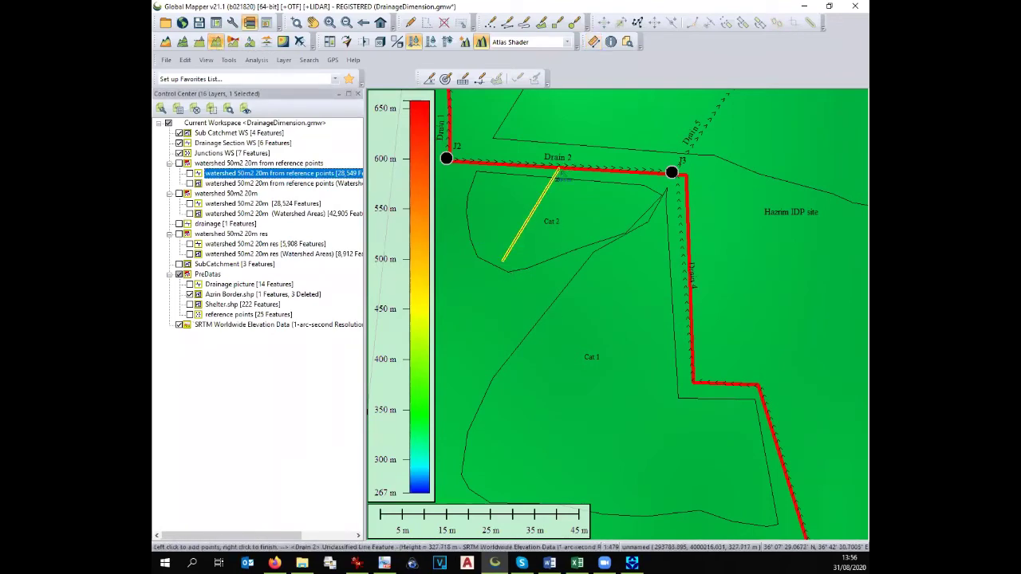
pyautogui.rightClick(559, 170)
pyautogui.moveTo(183, 260); pyautogui.dragTo(854, 322)
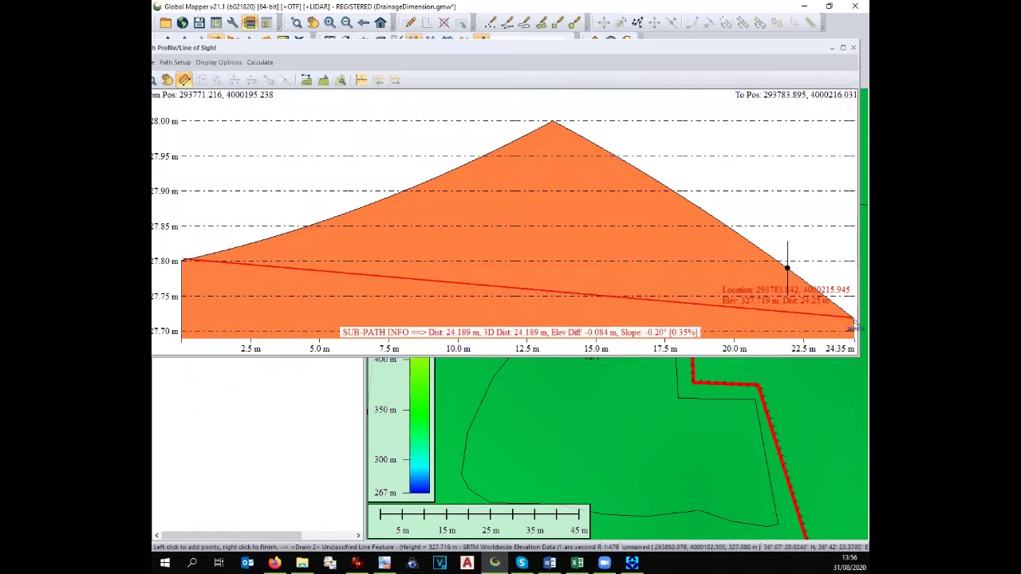
# - Try another slope measurement across Cat 2's path profile, close it, and begin cat2's slope (%) in the Excel sheet with 0
pyautogui.moveTo(852, 321); pyautogui.dragTo(852, 189)
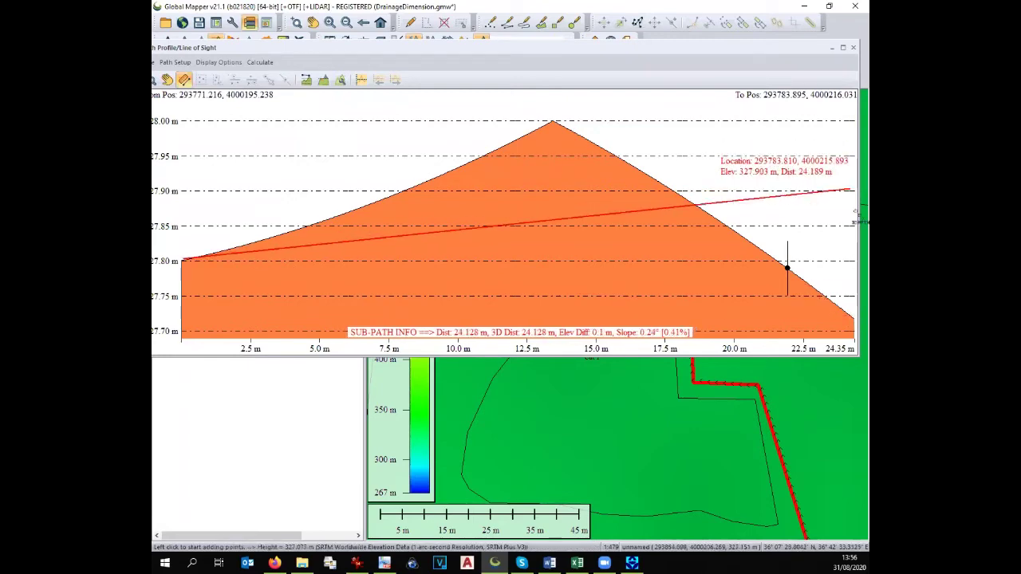
pyautogui.click(852, 48)
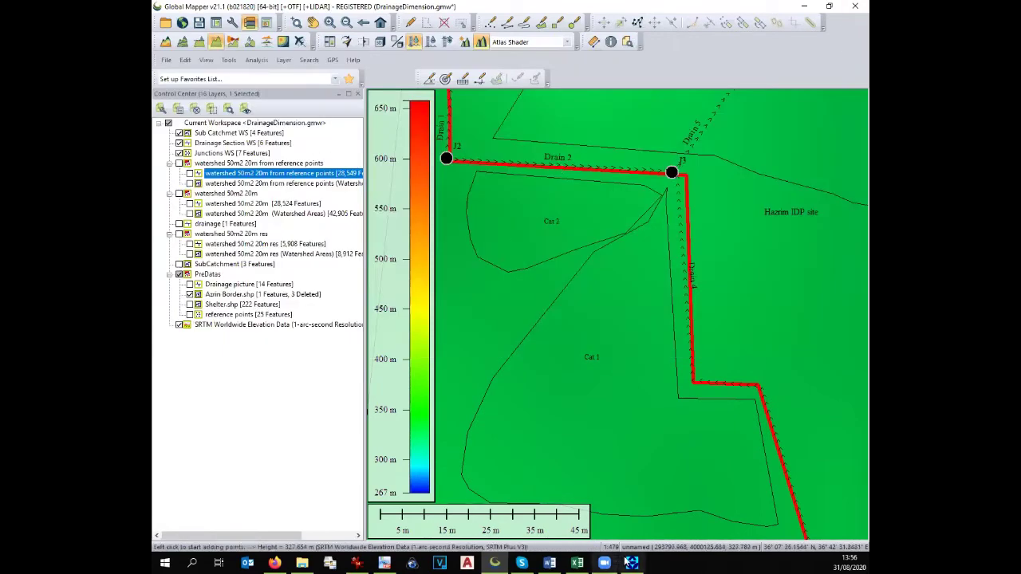
pyautogui.moveTo(630, 562)
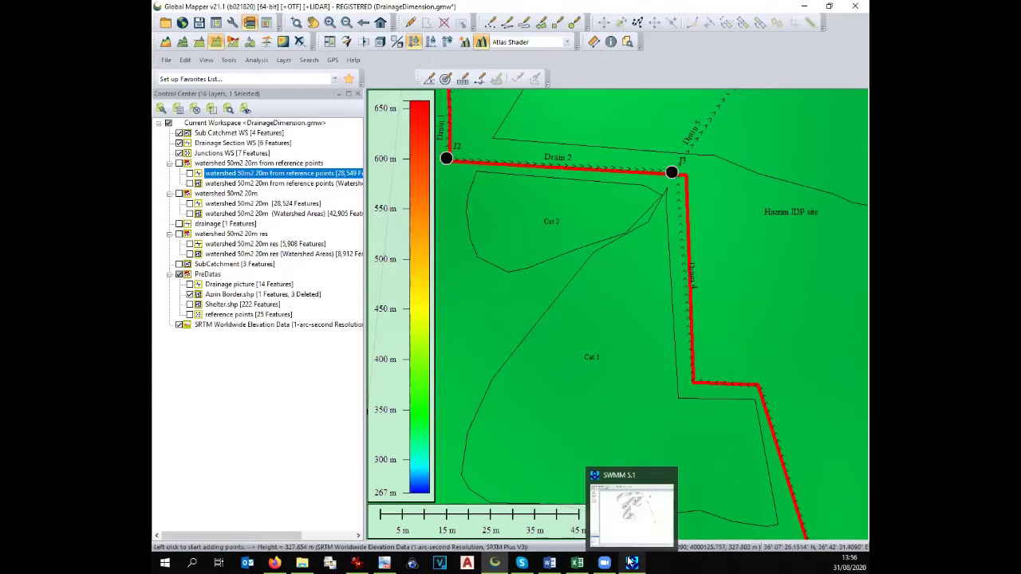
pyautogui.click(577, 562)
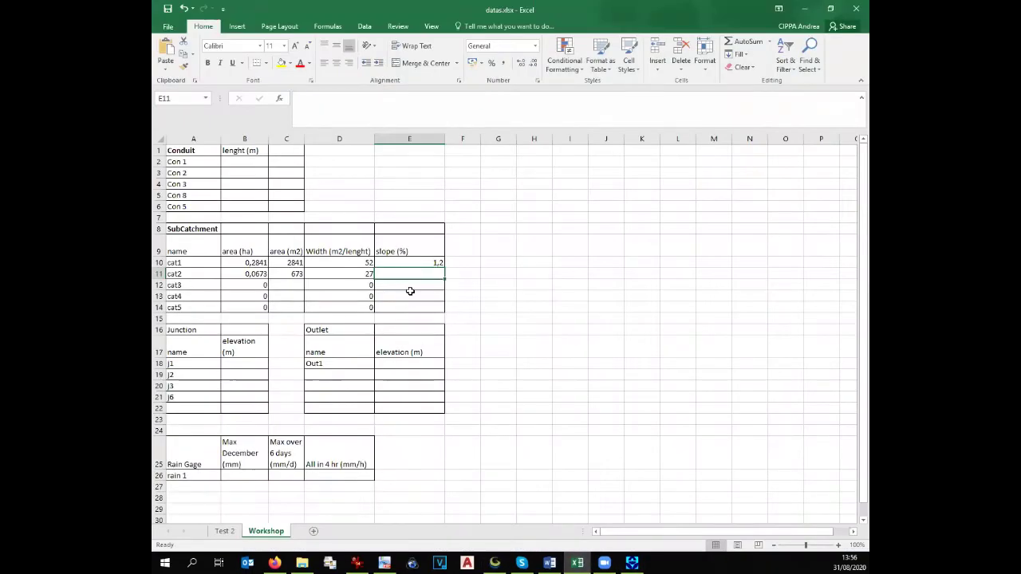
pyautogui.write('0')
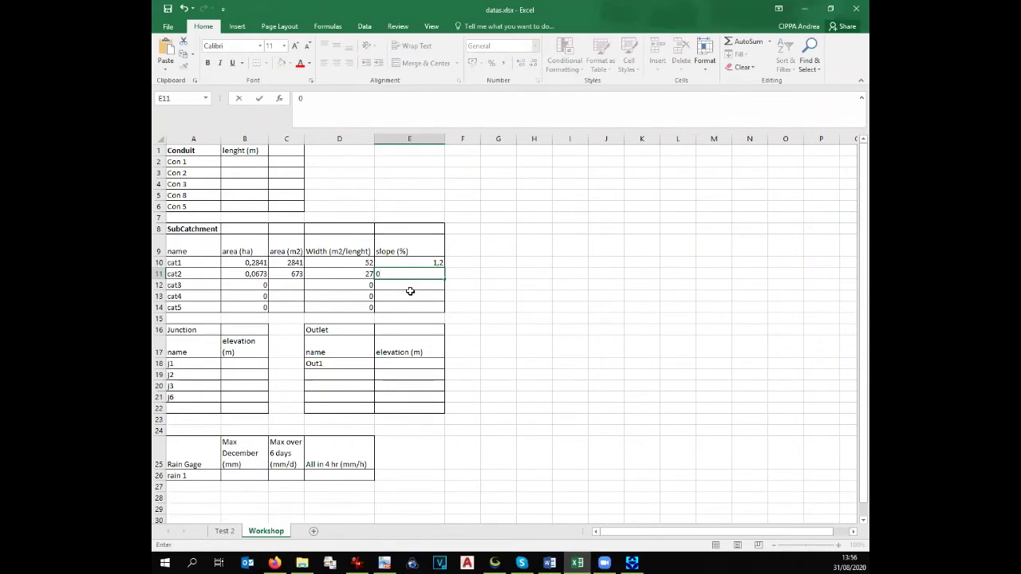
# - Generate another path profile across Cat 2 towards Drain 2 in Global Mapper, and close it after viewing
pyautogui.click(494, 564)
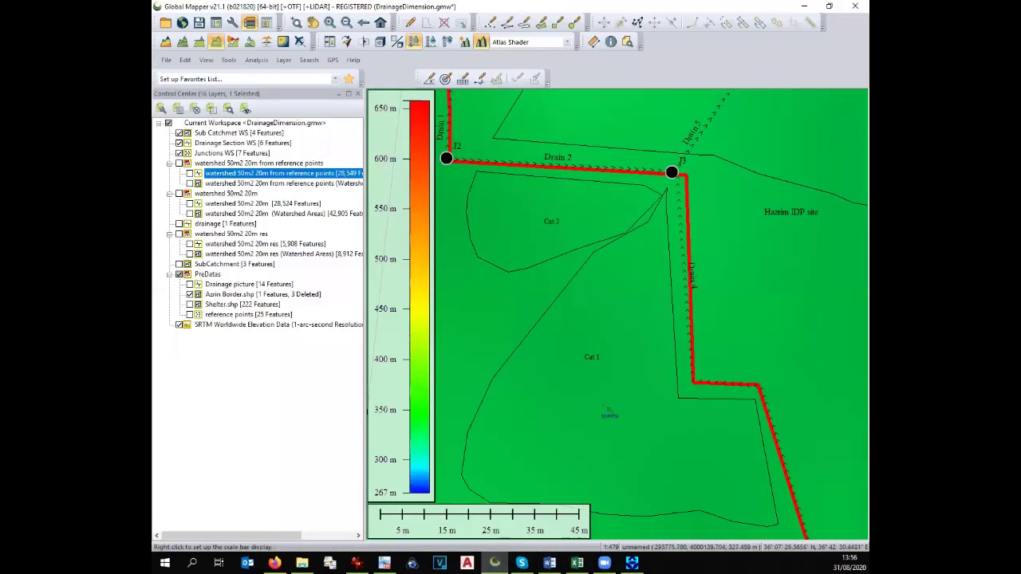
pyautogui.click(478, 250)
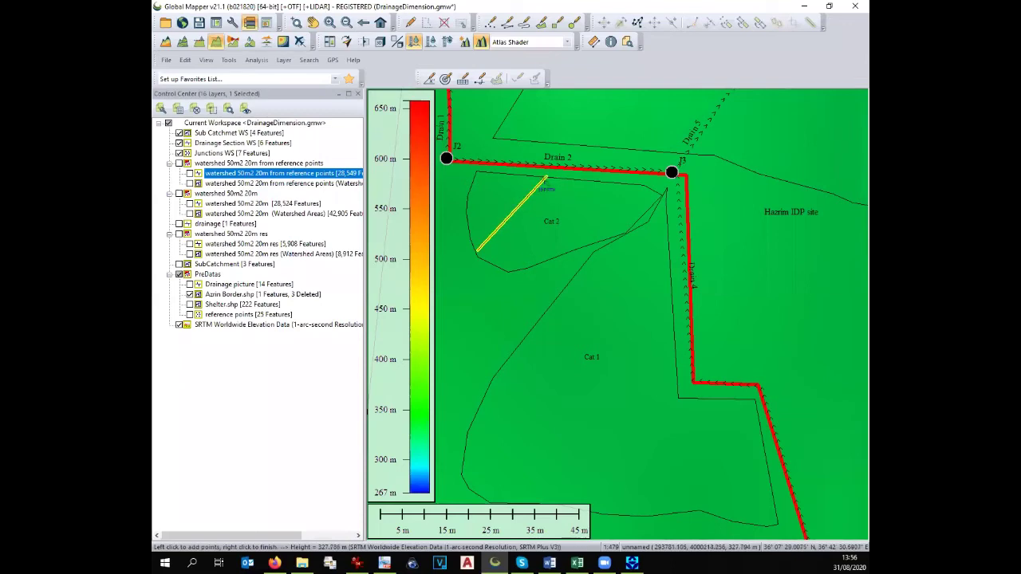
pyautogui.rightClick(542, 185)
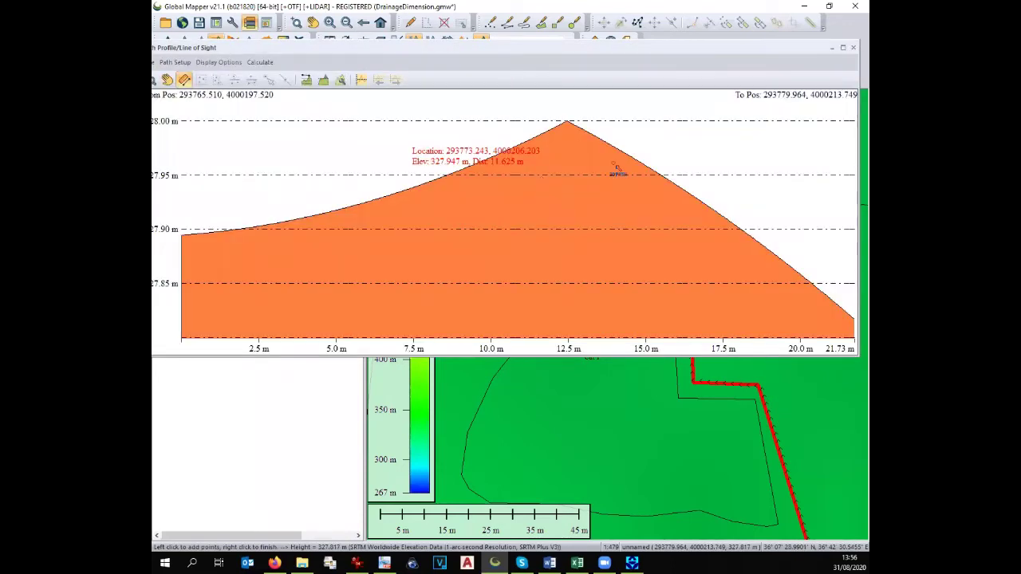
pyautogui.press('Escape')
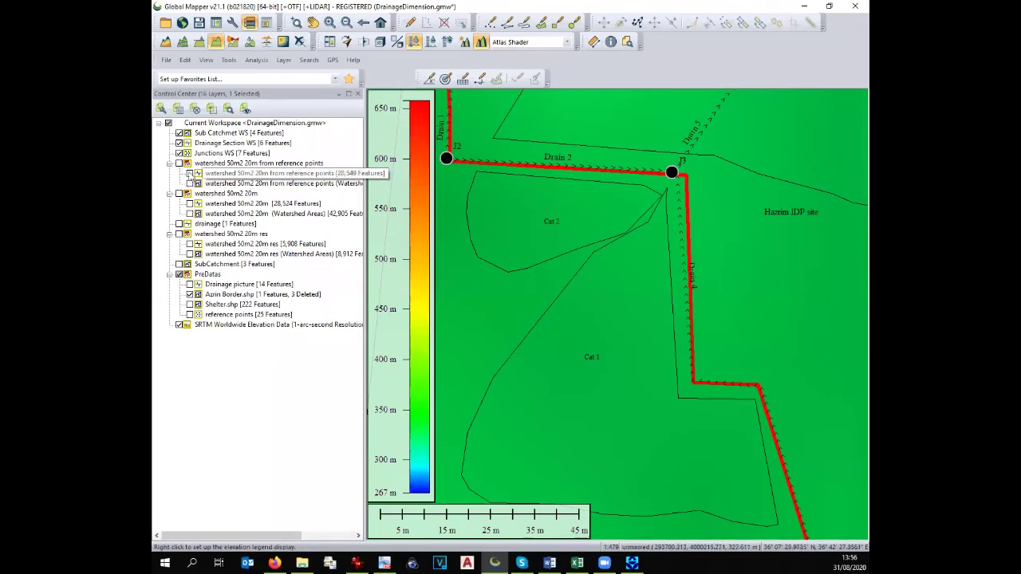
# - Show the watershed 50m2 20m from reference points stream layer and generate a path profile across Cat 2 towards the stream crossing Drain 2
pyautogui.click(189, 173)
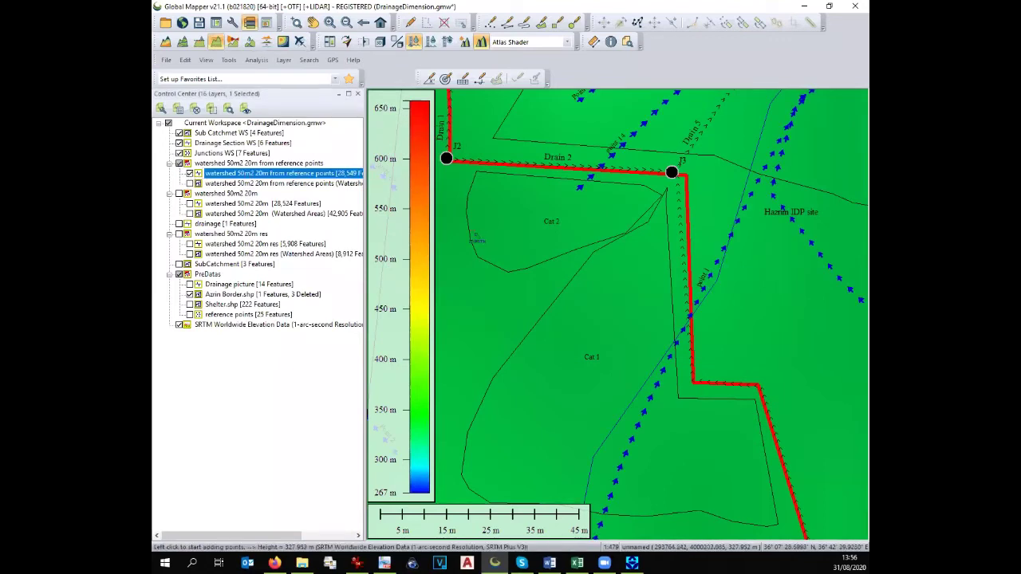
pyautogui.click(467, 226)
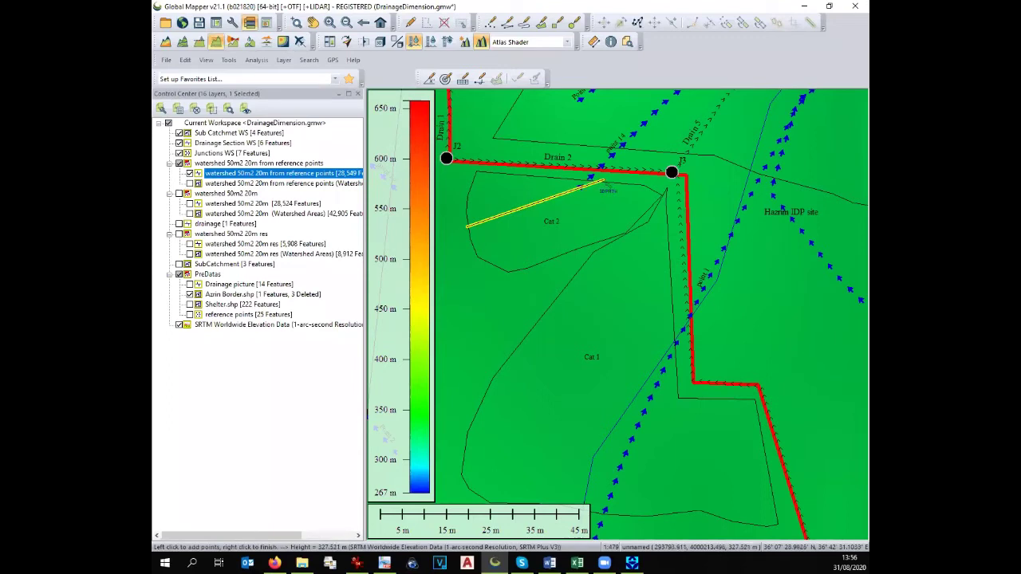
pyautogui.rightClick(603, 183)
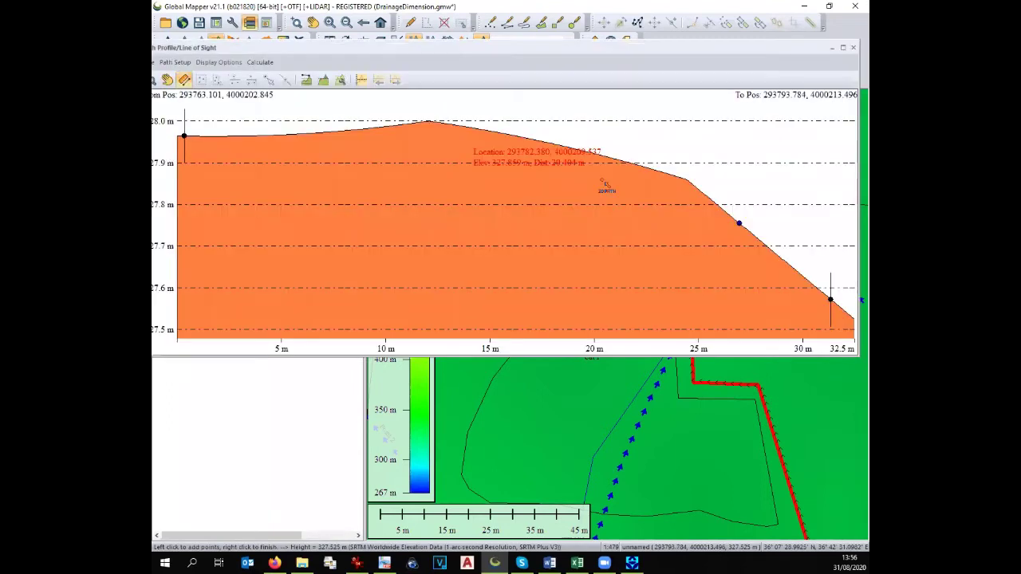
# - Measure the slope between the ends of Cat 2's profile and enter 1,2 as cat2's slope (%) in the Excel sheet
pyautogui.moveTo(184, 137)
pyautogui.mouseDown()
pyautogui.moveTo(611, 217)
pyautogui.moveTo(831, 300)
pyautogui.mouseUp()
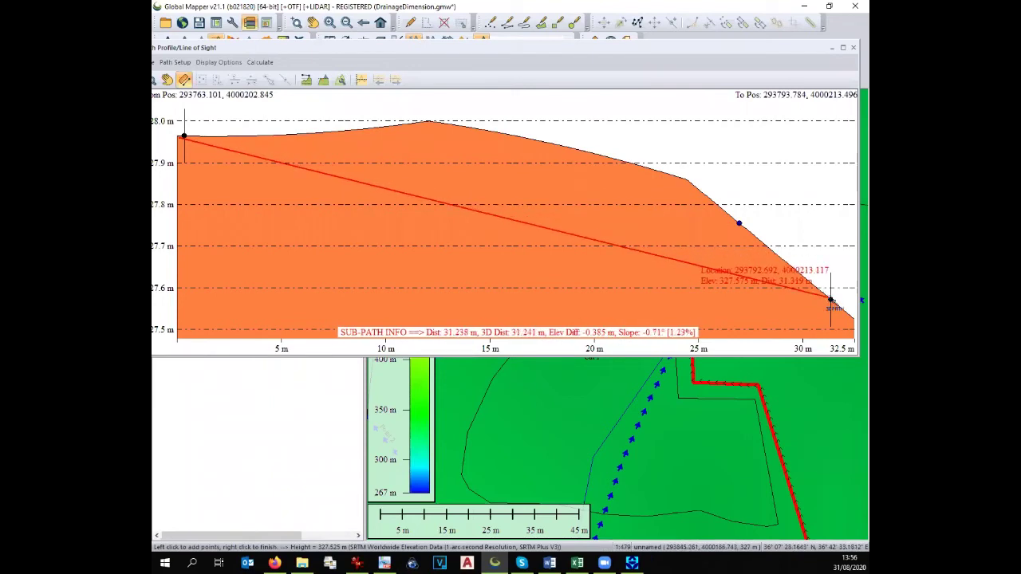
pyautogui.moveTo(831, 300); pyautogui.dragTo(853, 51)
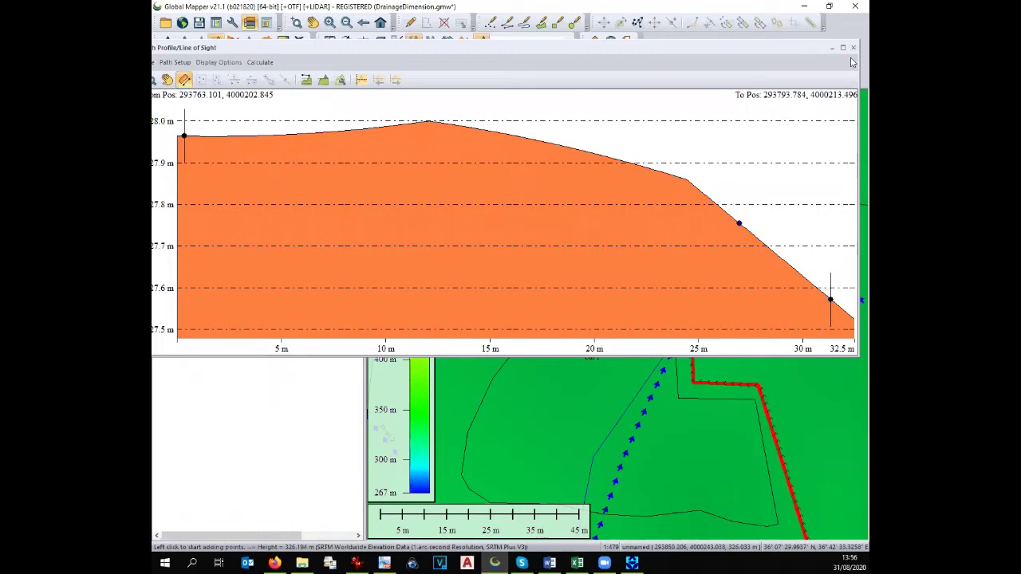
pyautogui.click(853, 50)
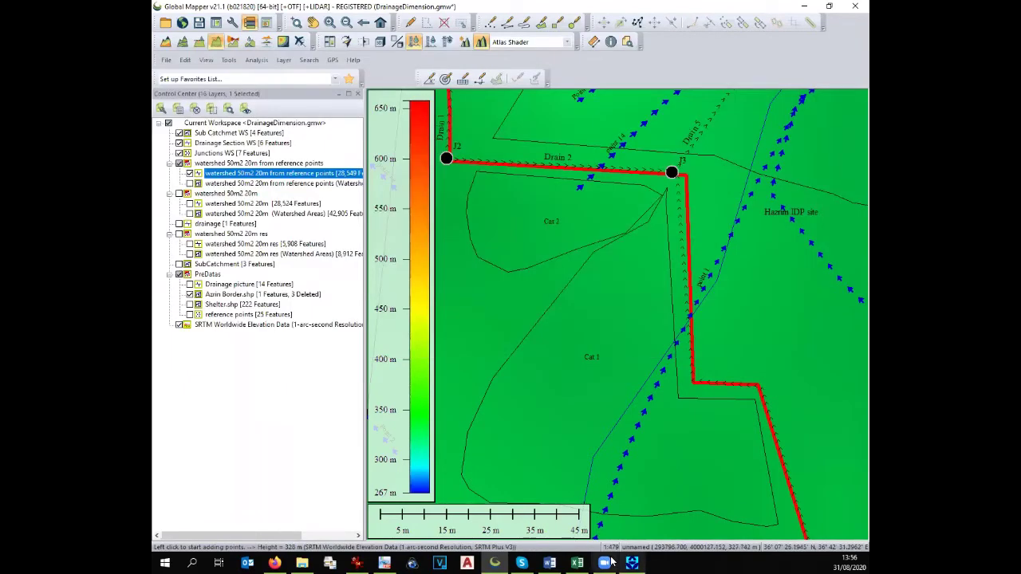
pyautogui.click(577, 563)
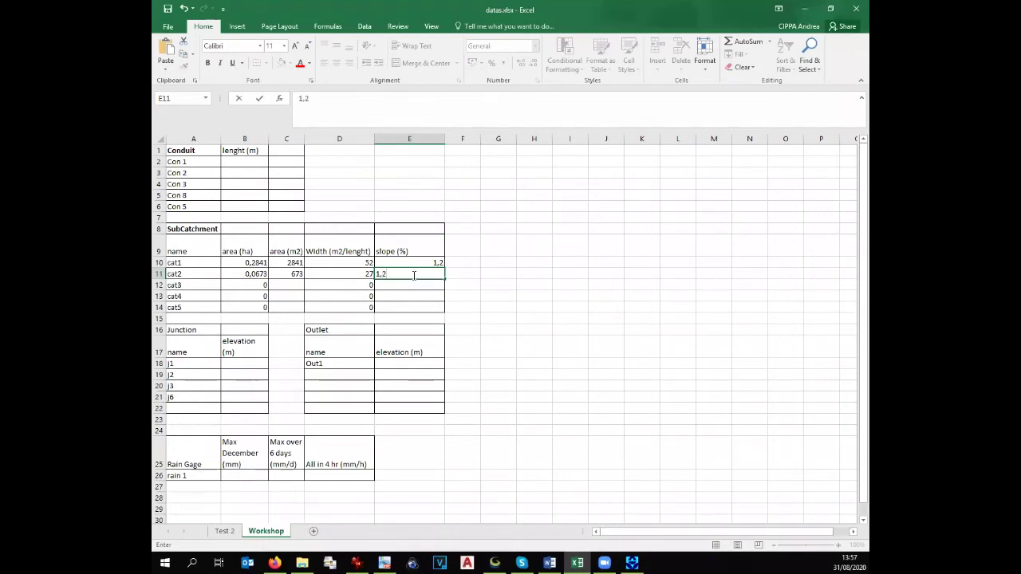
# - Look up Cat 3's enclosed area in Global Mapper and enter 3858 as cat3's area in m2 in the Excel sheet
pyautogui.click(495, 563)
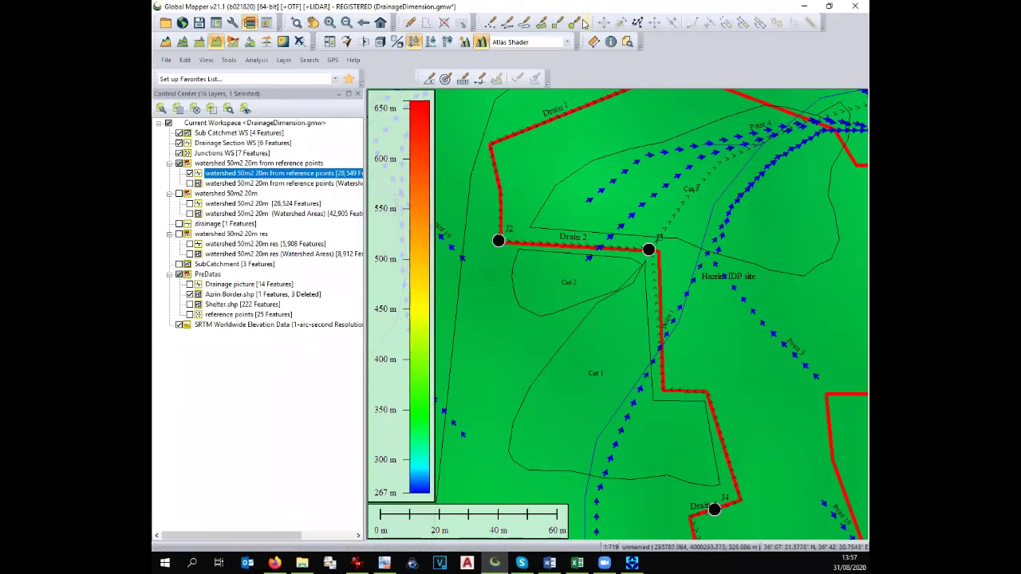
pyautogui.click(610, 41)
pyautogui.click(686, 191)
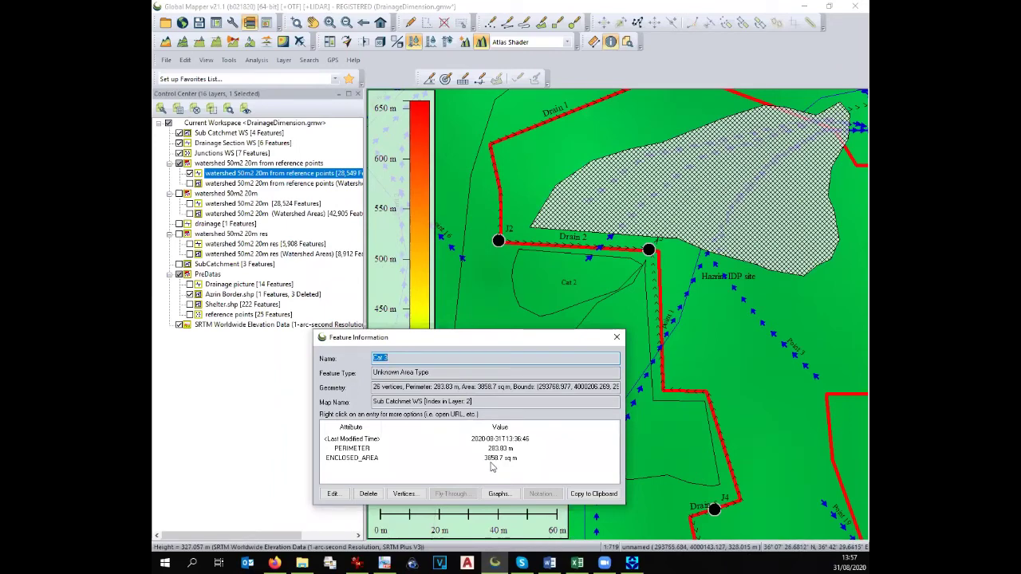
pyautogui.click(577, 563)
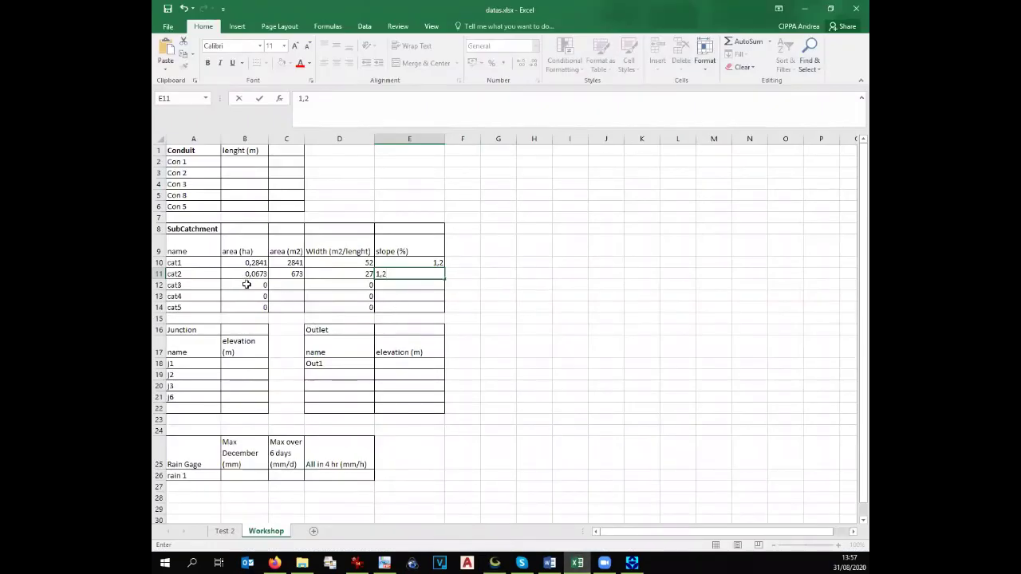
pyautogui.click(281, 285)
pyautogui.write('3')
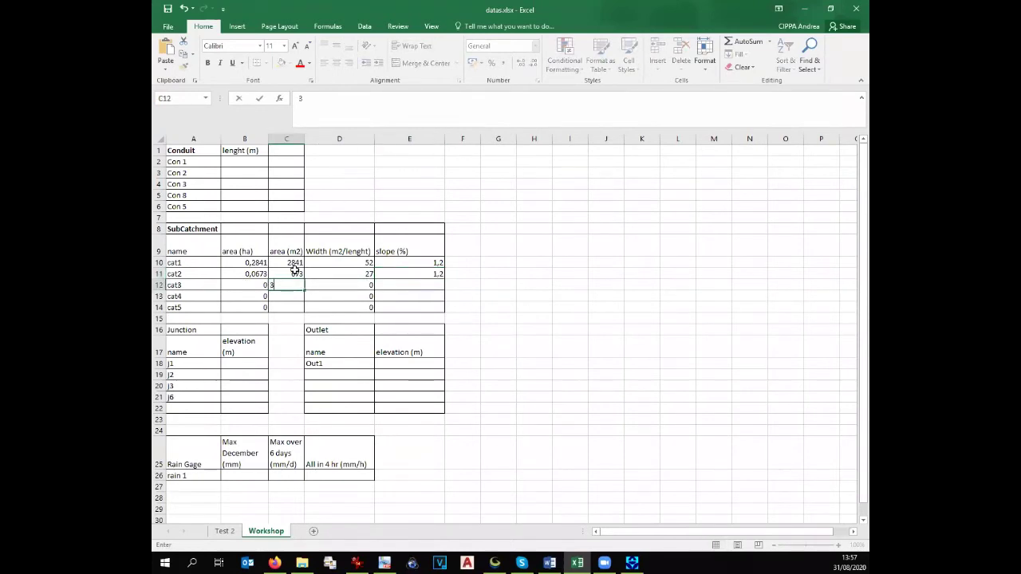
pyautogui.write('858')
pyautogui.click(335, 287)
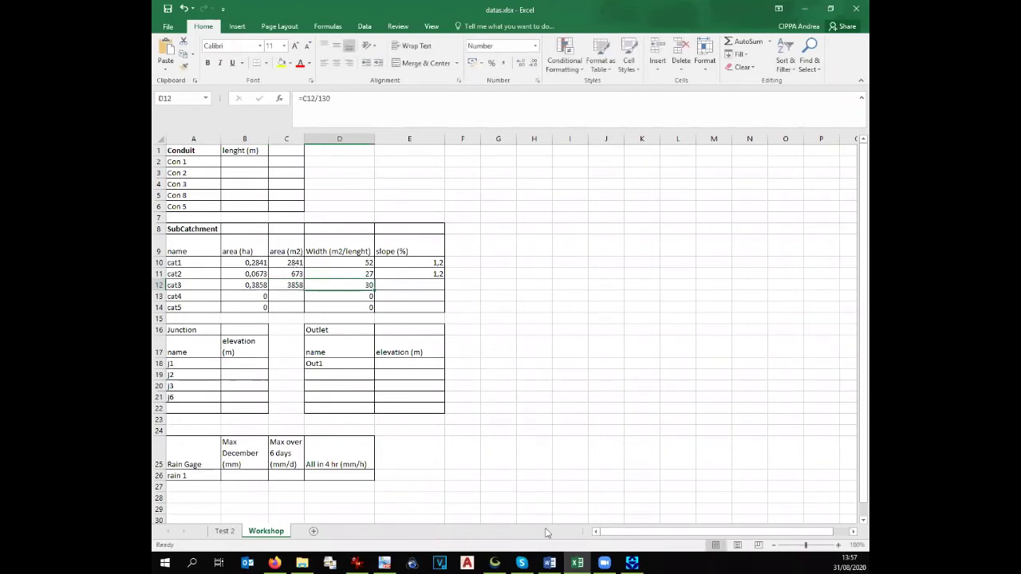
# - Hide the watershed 50m2 20m from reference points stream layer in Global Mapper and query the subcatchment area around Drain 1
pyautogui.click(495, 564)
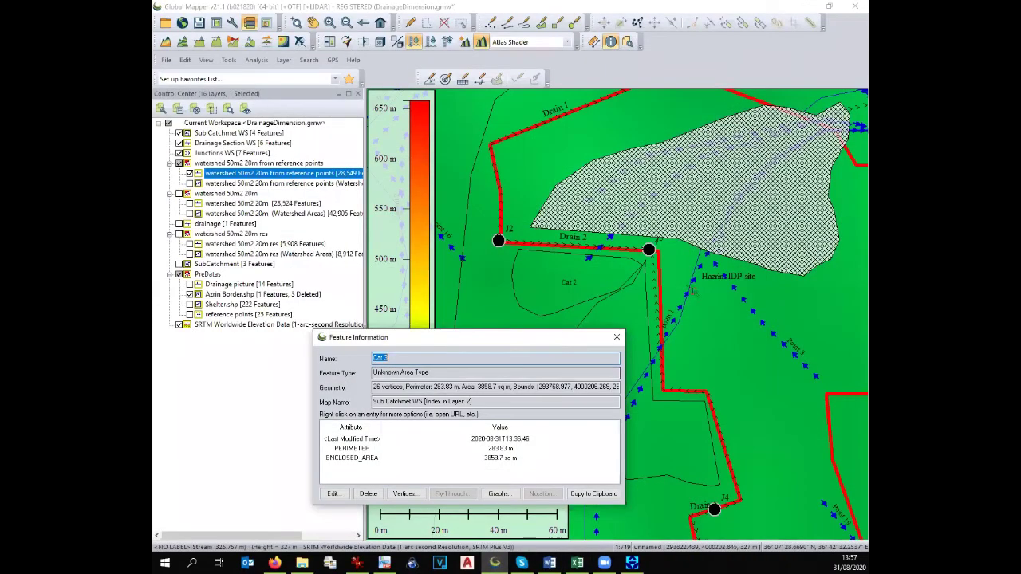
pyautogui.scroll(-1, 655, 301)
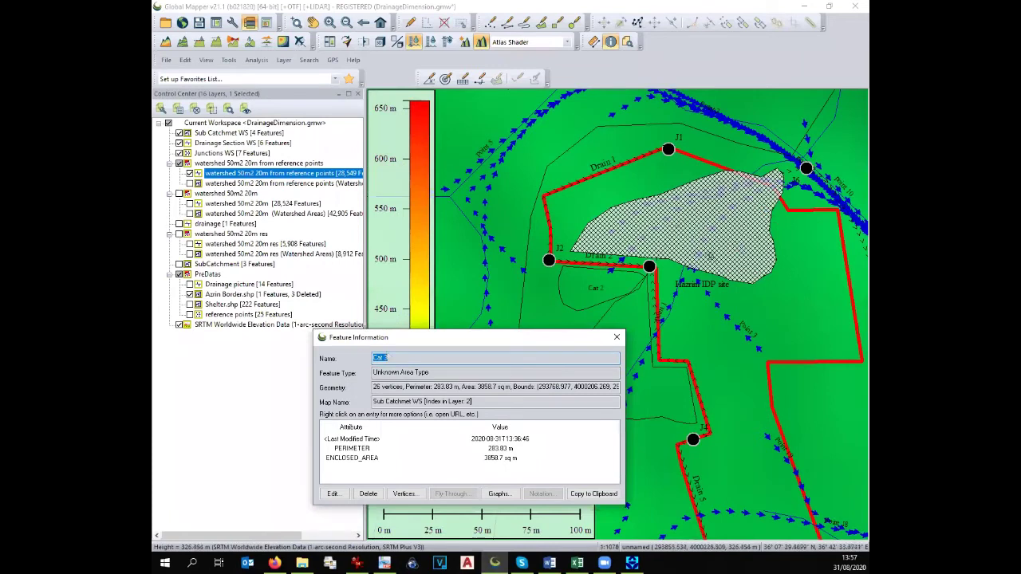
pyautogui.click(188, 174)
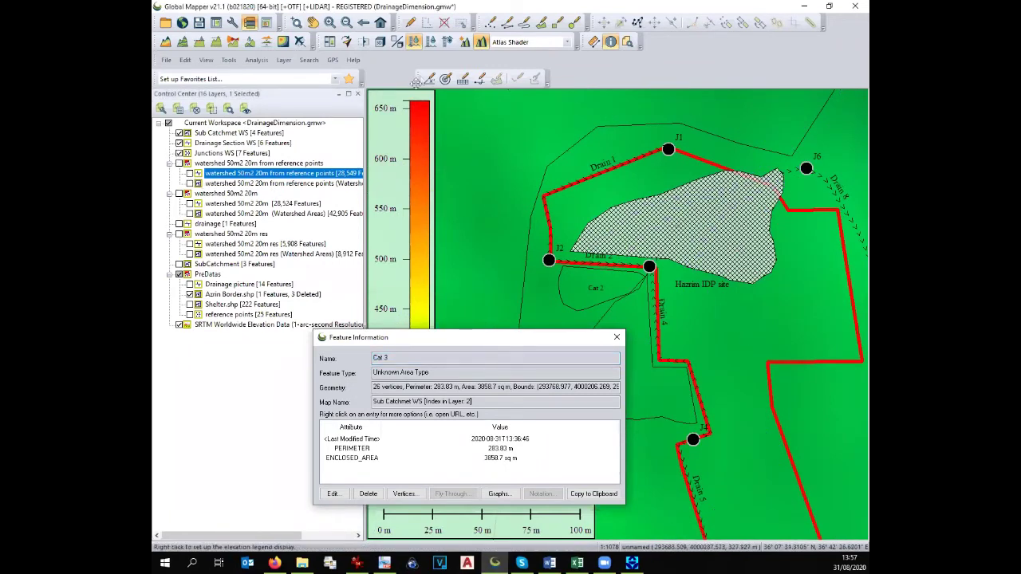
pyautogui.click(444, 25)
pyautogui.click(608, 130)
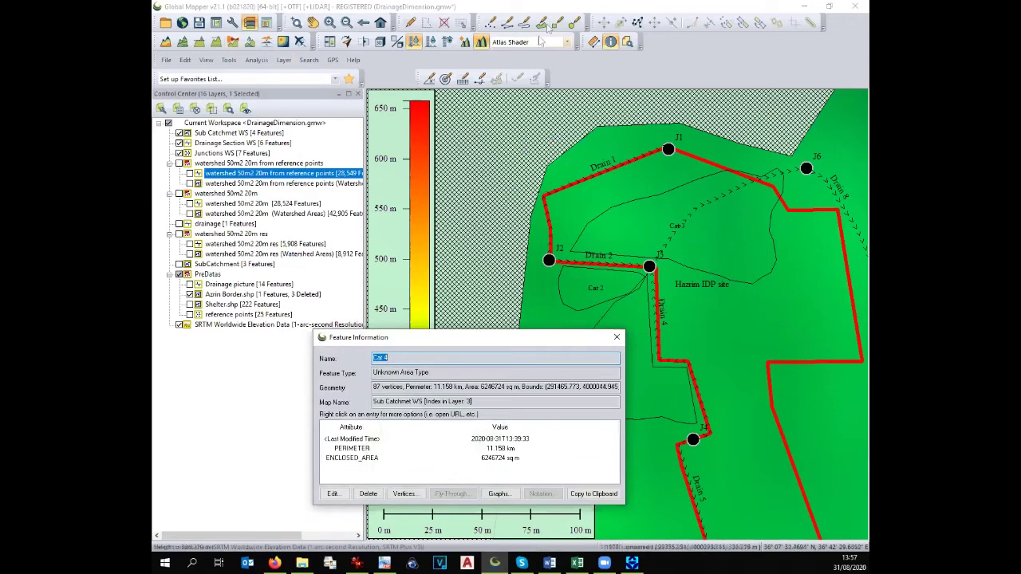
# - Measure the length inside Cat 3 from its southeastern boundary to the drain line crossing it
pyautogui.click(593, 41)
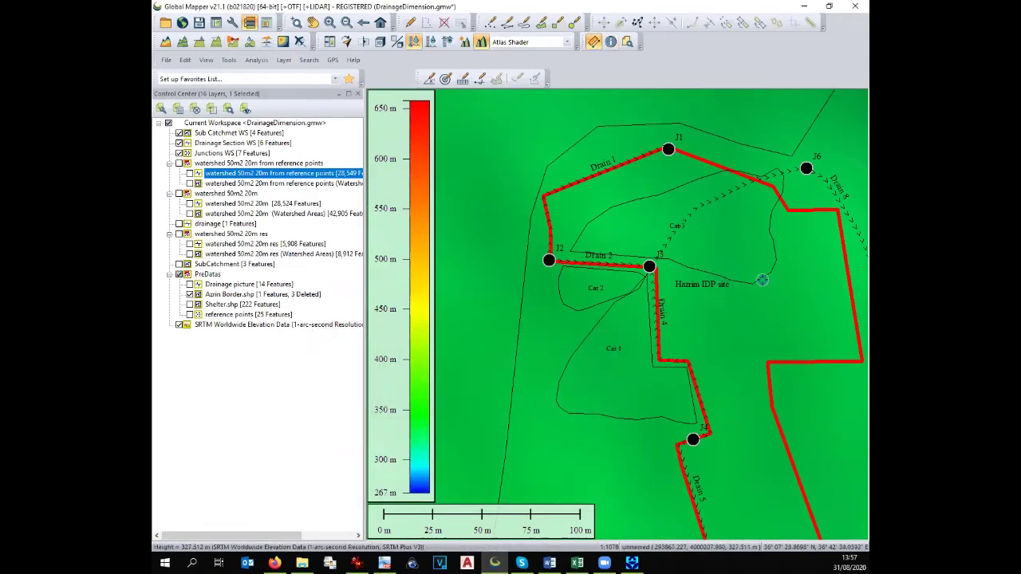
pyautogui.click(762, 277)
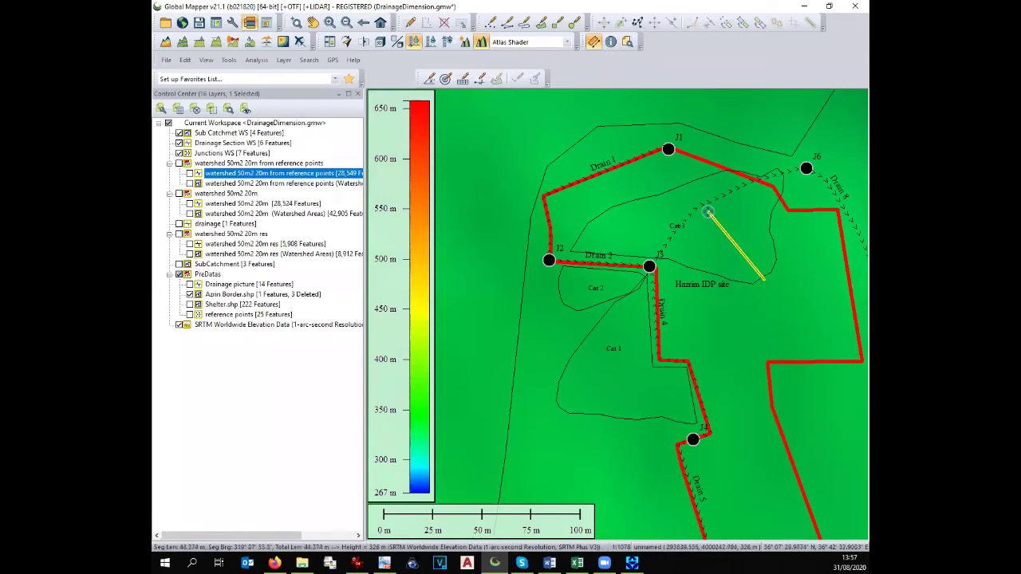
pyautogui.rightClick(705, 214)
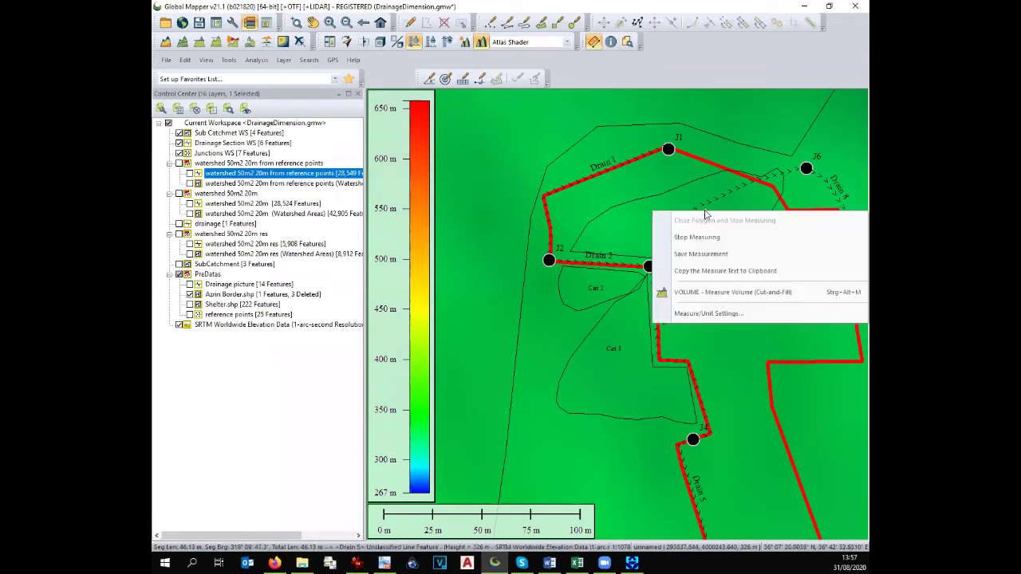
pyautogui.click(702, 209)
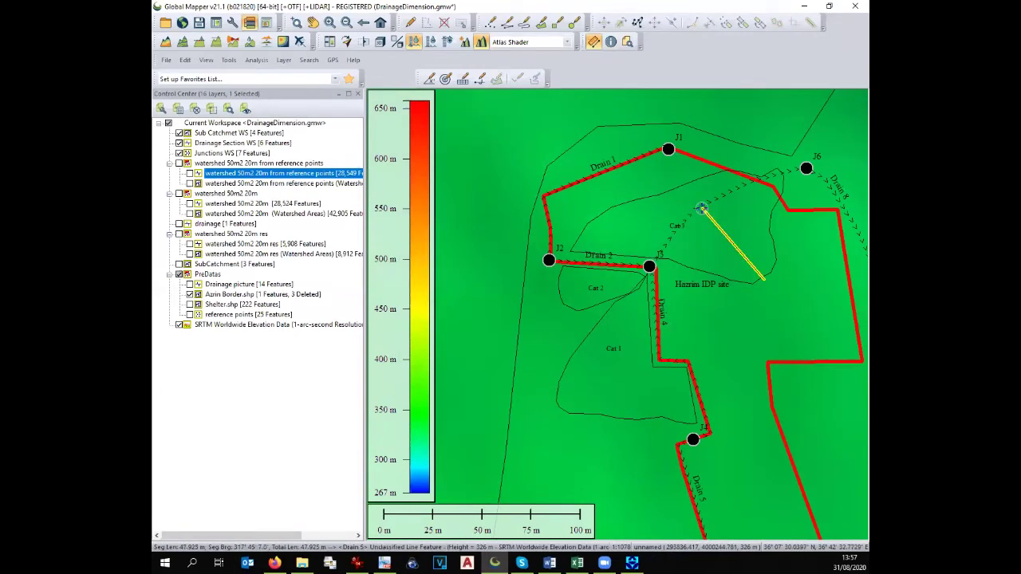
# - Set cat3's width formula in the Excel Workshop sheet to =C12/50
pyautogui.click(577, 564)
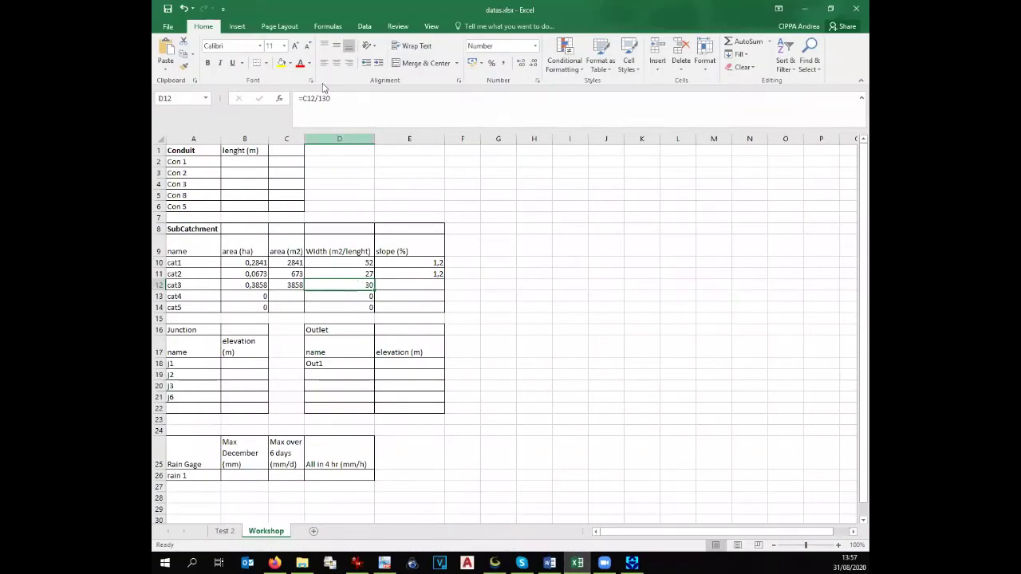
pyautogui.moveTo(317, 98); pyautogui.dragTo(358, 103)
pyautogui.write('5')
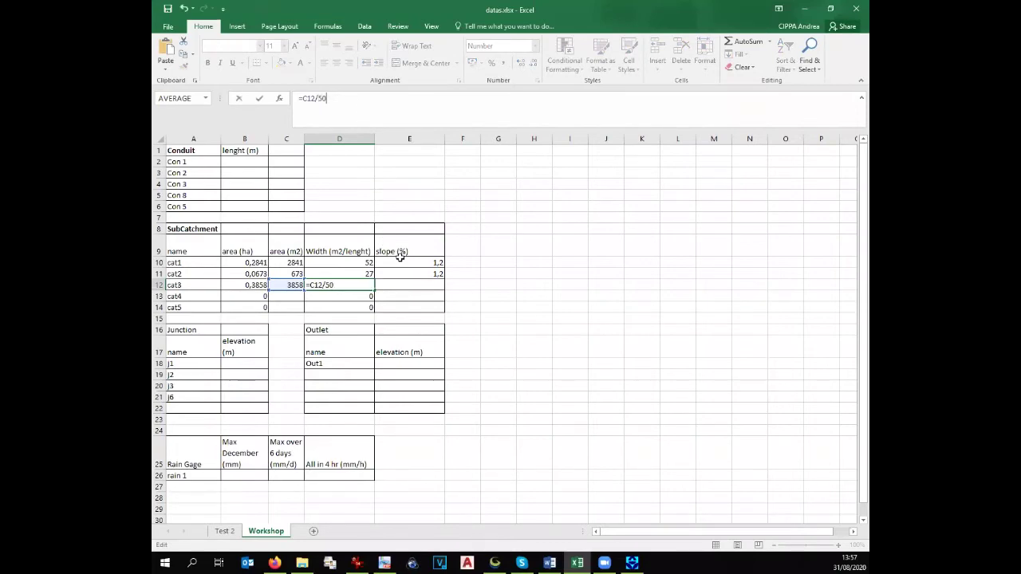
pyautogui.write('0')
pyautogui.click(419, 290)
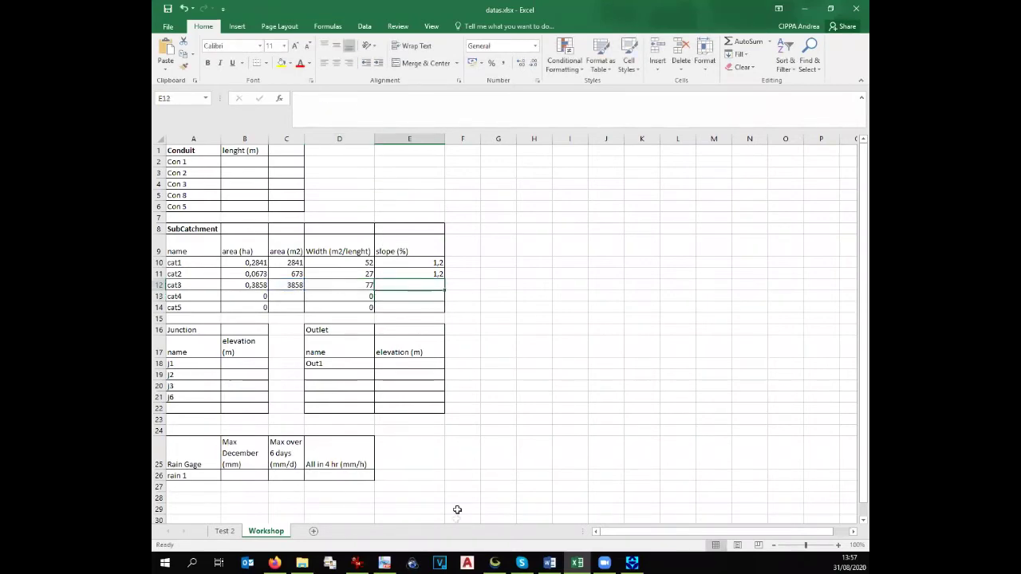
# - Cancel the open measurement in Global Mapper and generate a path profile across Cat 3 from near J3 towards J6
pyautogui.click(494, 563)
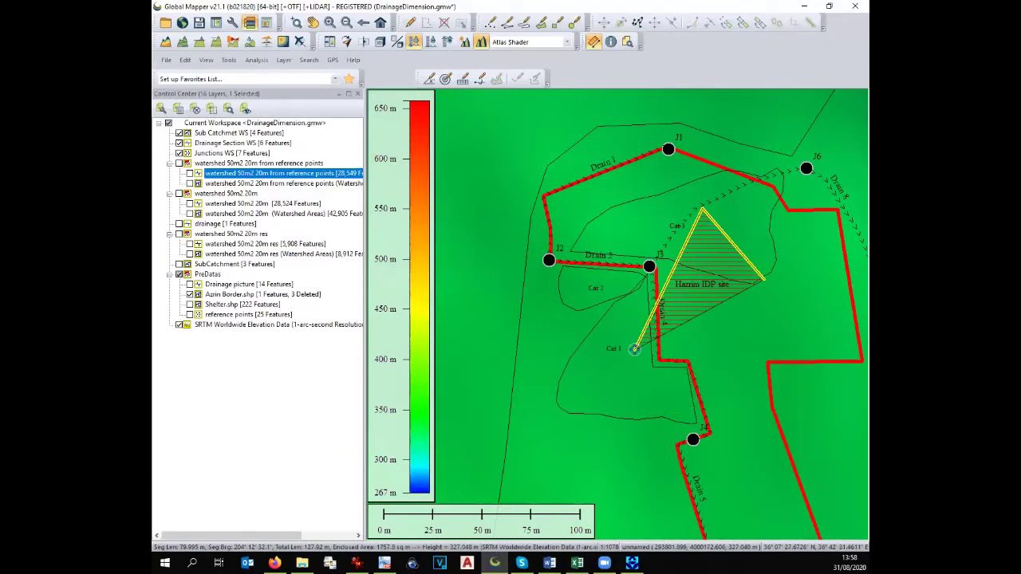
pyautogui.press('Escape')
pyautogui.click(646, 253)
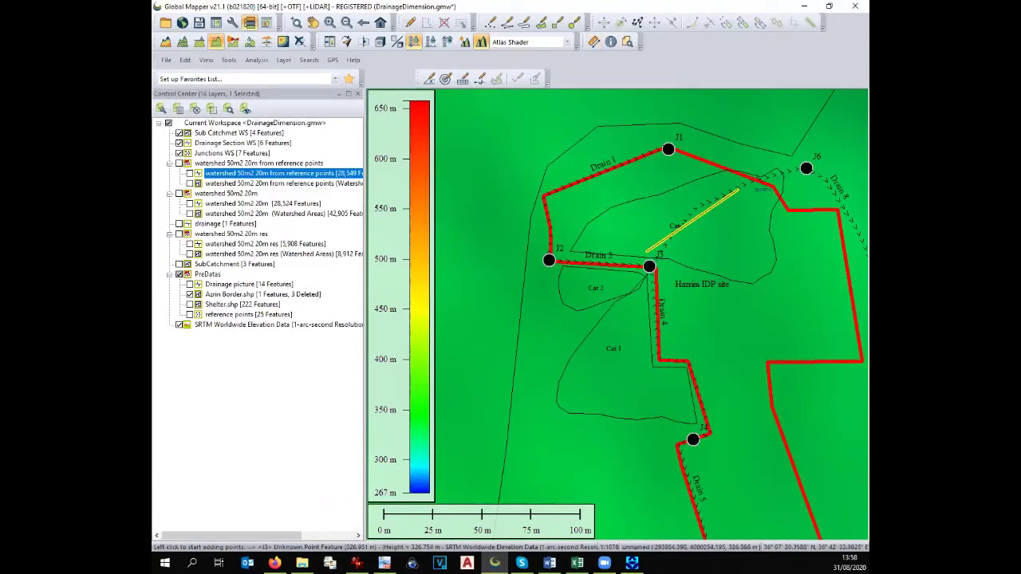
pyautogui.rightClick(786, 170)
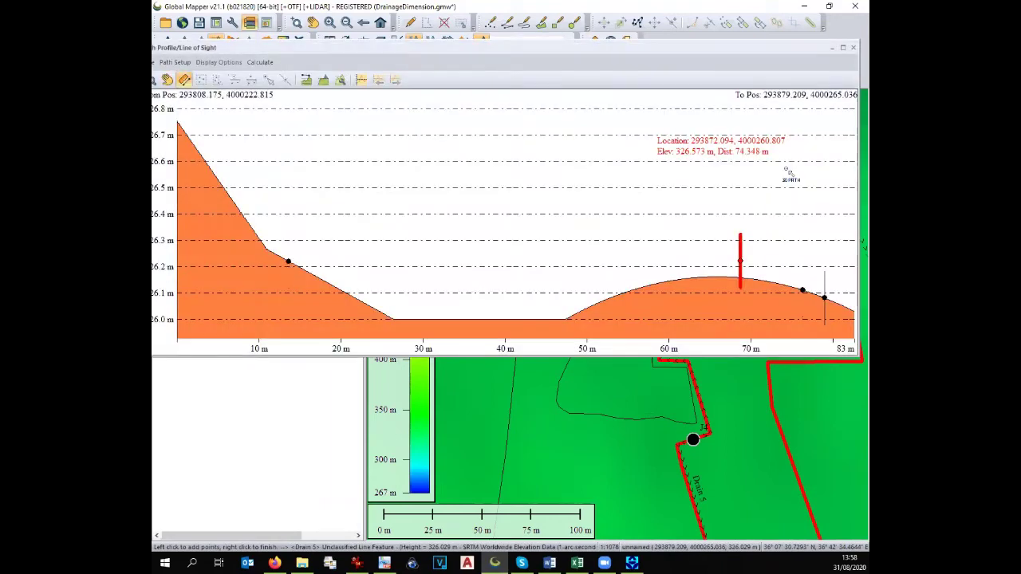
# - Measure the overall slope along the Cat 3 path profile and enter 0,9 as cat3's slope in the Excel Workshop sheet
pyautogui.moveTo(177, 122); pyautogui.dragTo(852, 310)
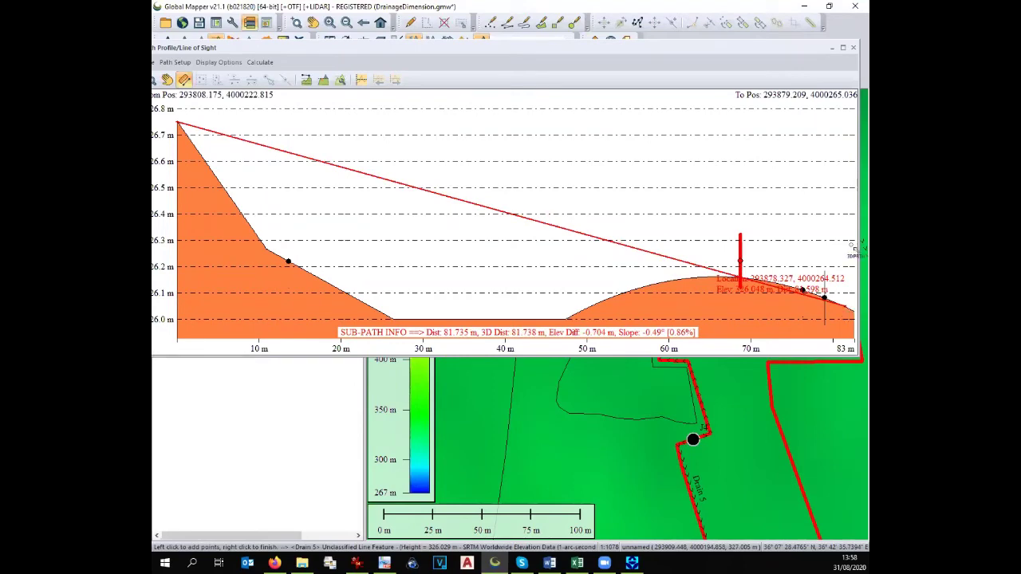
pyautogui.click(853, 47)
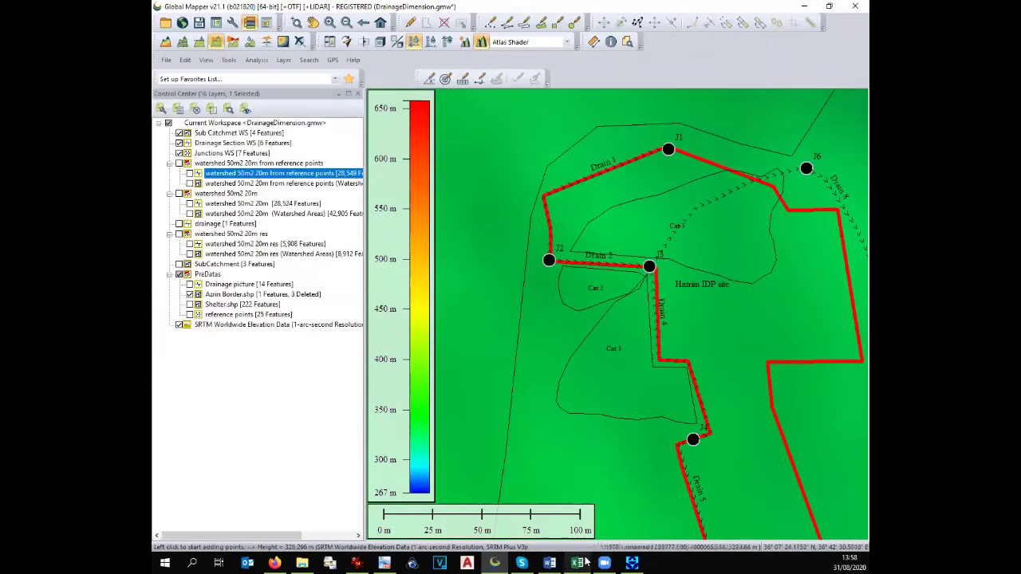
pyautogui.click(576, 564)
pyautogui.write('0')
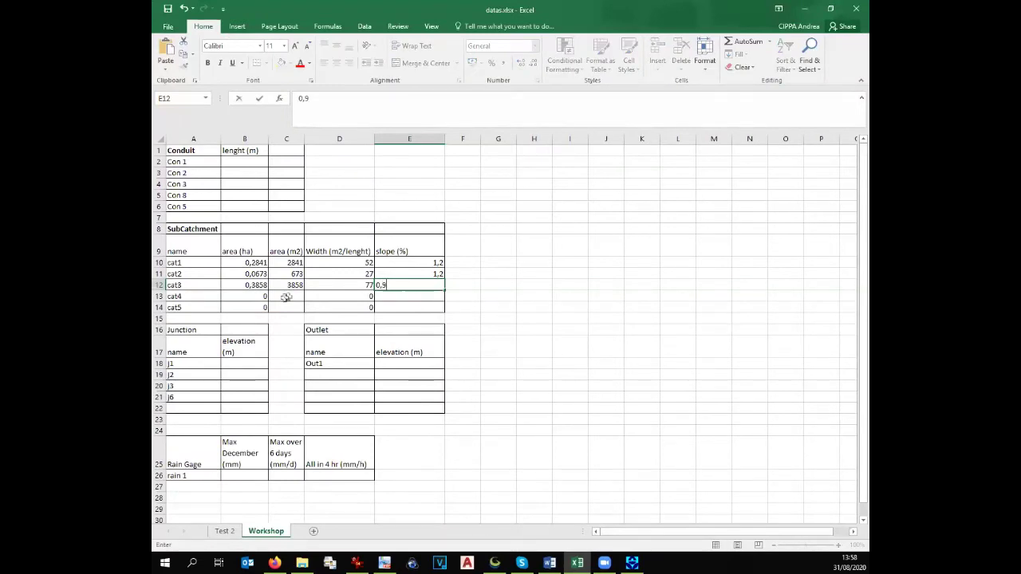
pyautogui.write(',9')
pyautogui.click(250, 297)
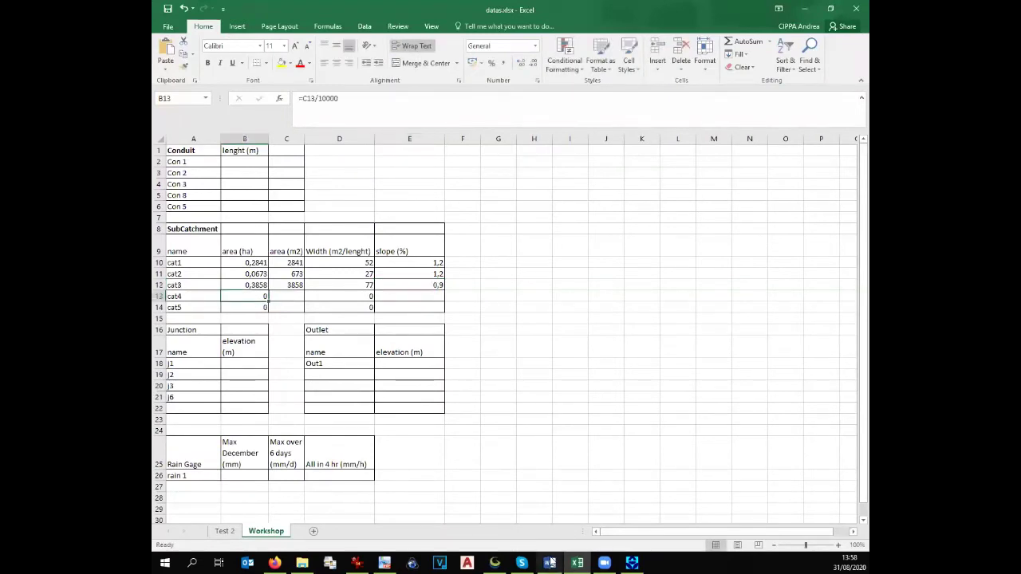
# - Query the Cat 4 subcatchment in Global Mapper and copy its area value from the feature geometry
pyautogui.click(495, 563)
pyautogui.scroll(-2, 566, 434)
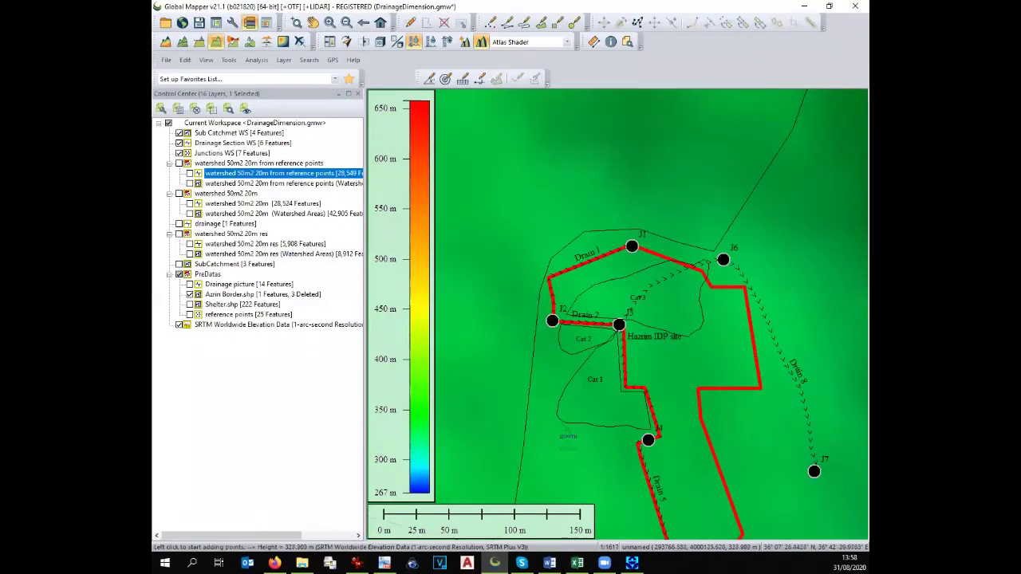
pyautogui.click(611, 42)
pyautogui.click(569, 192)
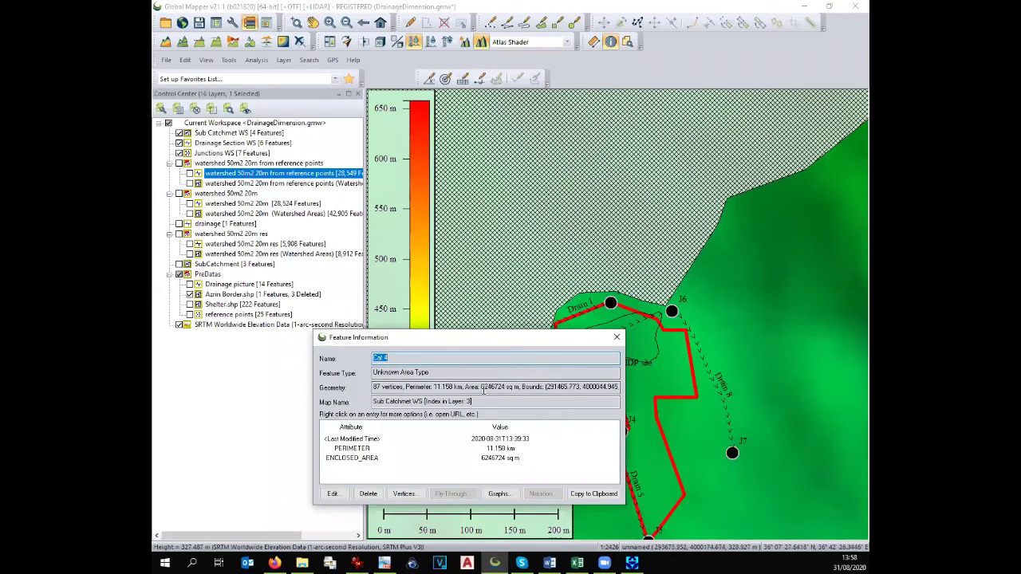
pyautogui.moveTo(481, 389); pyautogui.dragTo(504, 390)
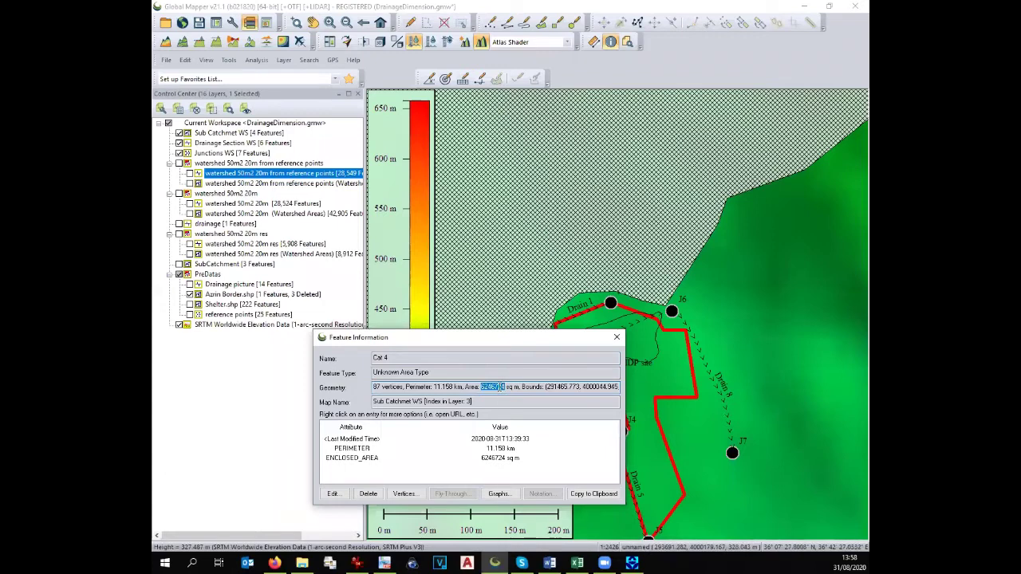
pyautogui.rightClick(501, 387)
pyautogui.click(528, 422)
# - Paste the copied area into cat4's area (m2) cell in the Excel Workshop sheet
pyautogui.click(577, 564)
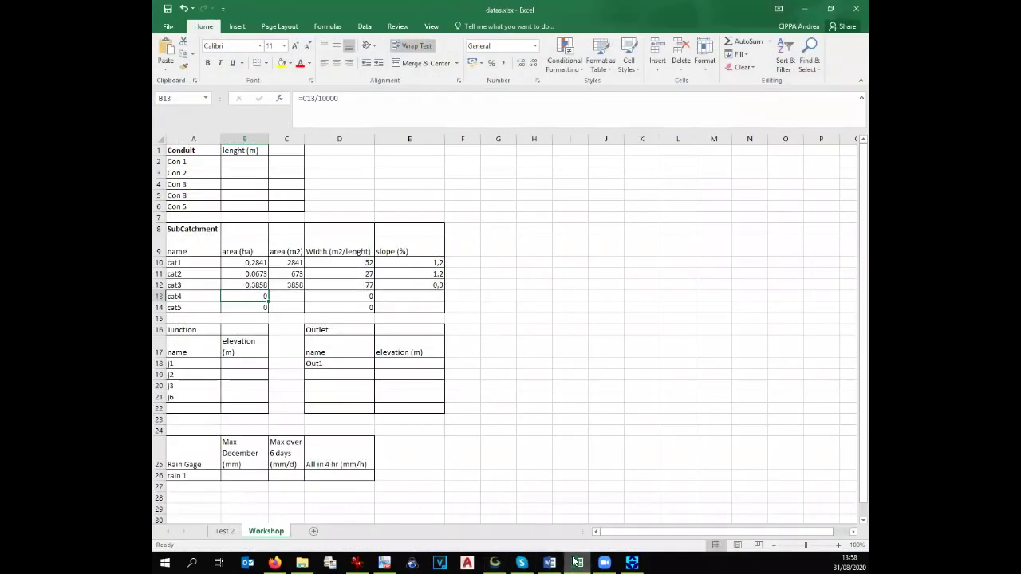
pyautogui.rightClick(294, 296)
pyautogui.click(316, 346)
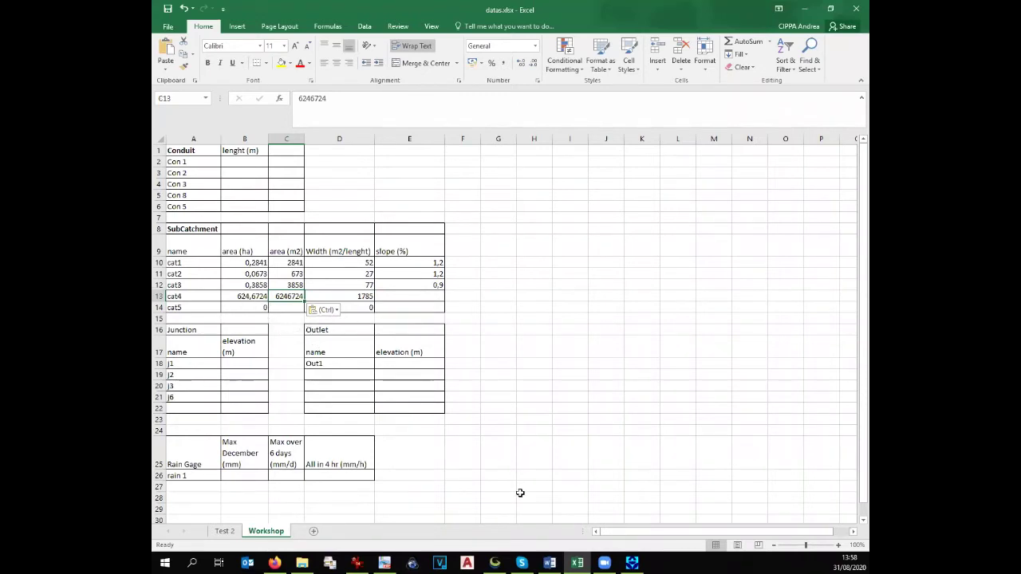
# - Close the feature information in Global Mapper, hide the SRTM elevation layer, and measure Cat 4's length from its northern boundary to the junctions
pyautogui.click(495, 564)
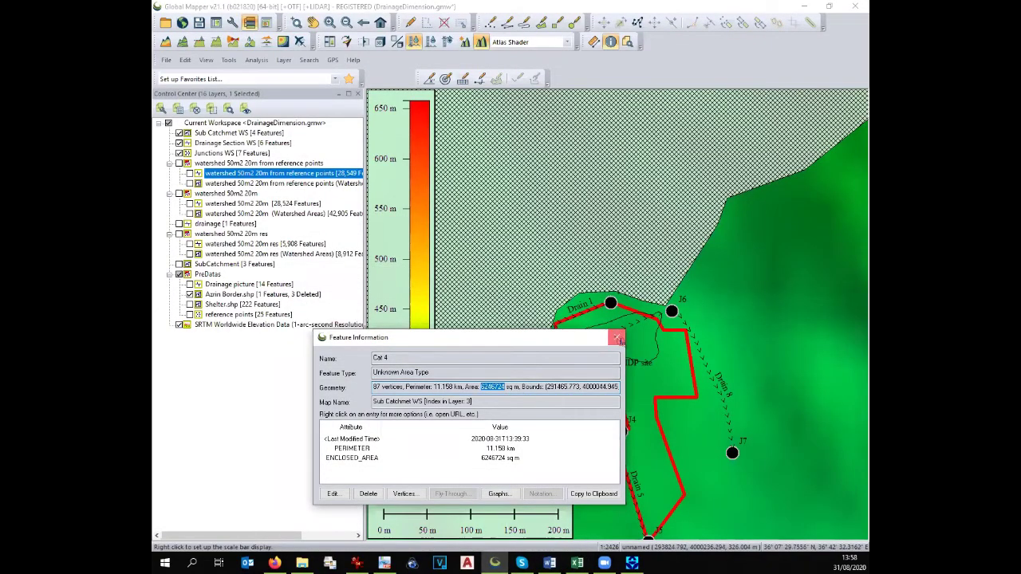
pyautogui.click(617, 337)
pyautogui.scroll(-3, 490, 405)
pyautogui.click(179, 325)
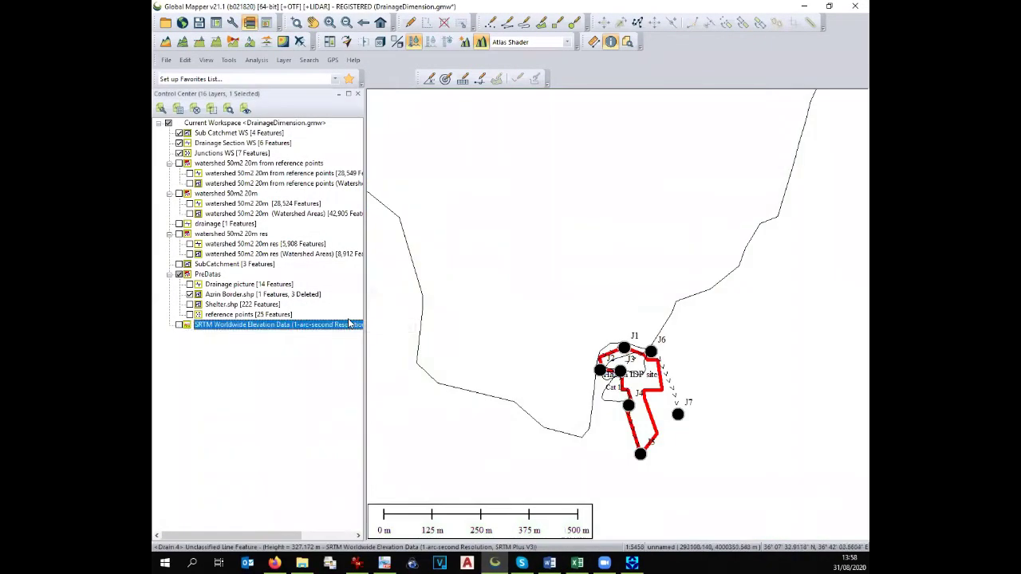
pyautogui.scroll(-2, 478, 412)
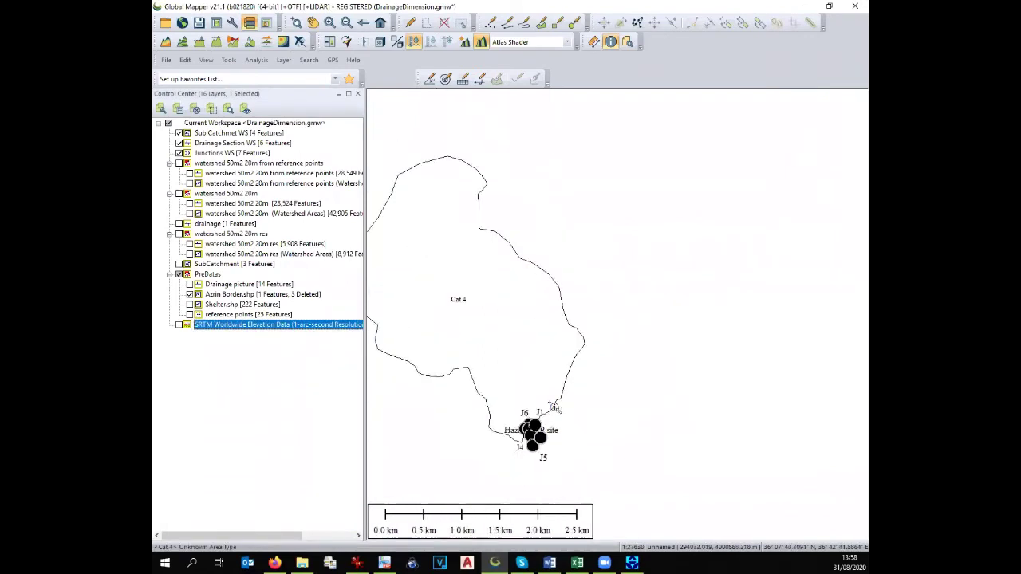
pyautogui.click(594, 44)
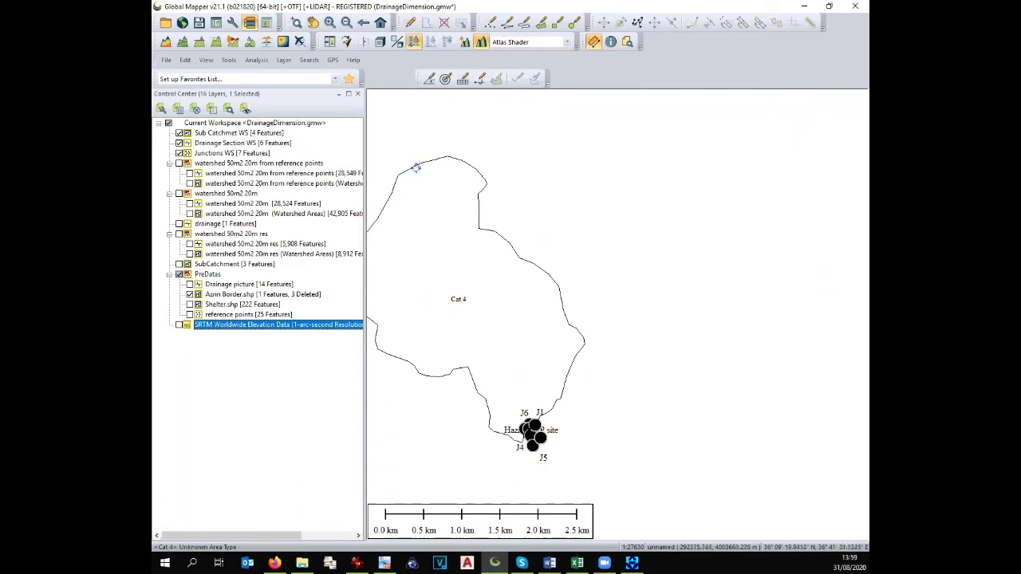
pyautogui.click(411, 170)
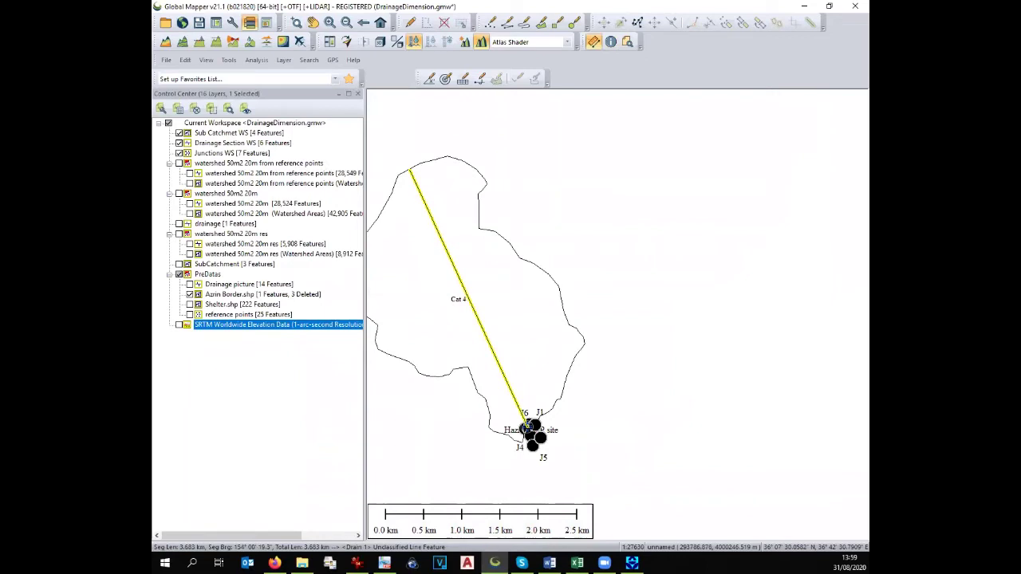
# - Set cat4's width formula in the Excel Workshop sheet to =C13/3600 and select cat4's slope cell
pyautogui.click(578, 562)
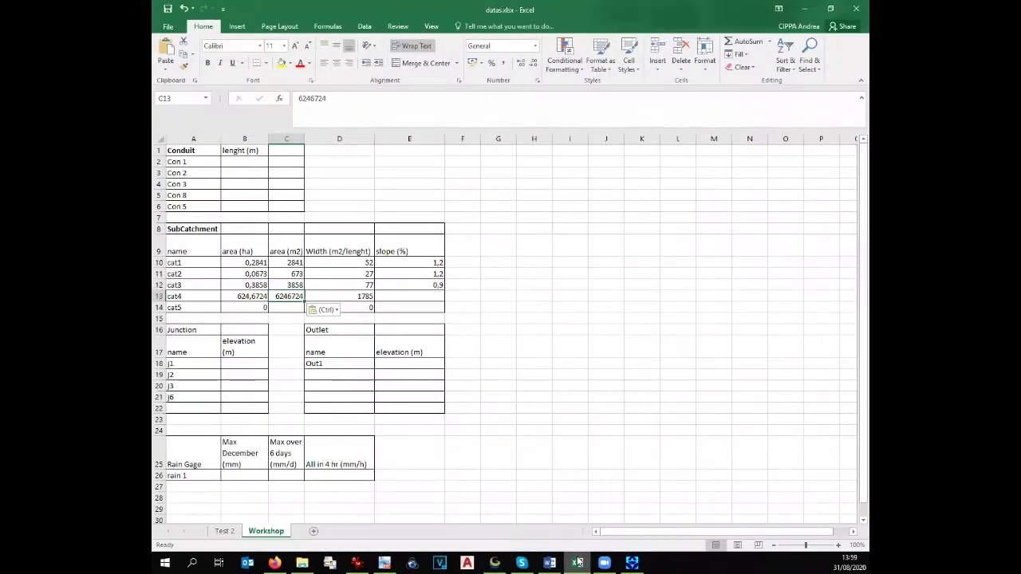
pyautogui.click(340, 298)
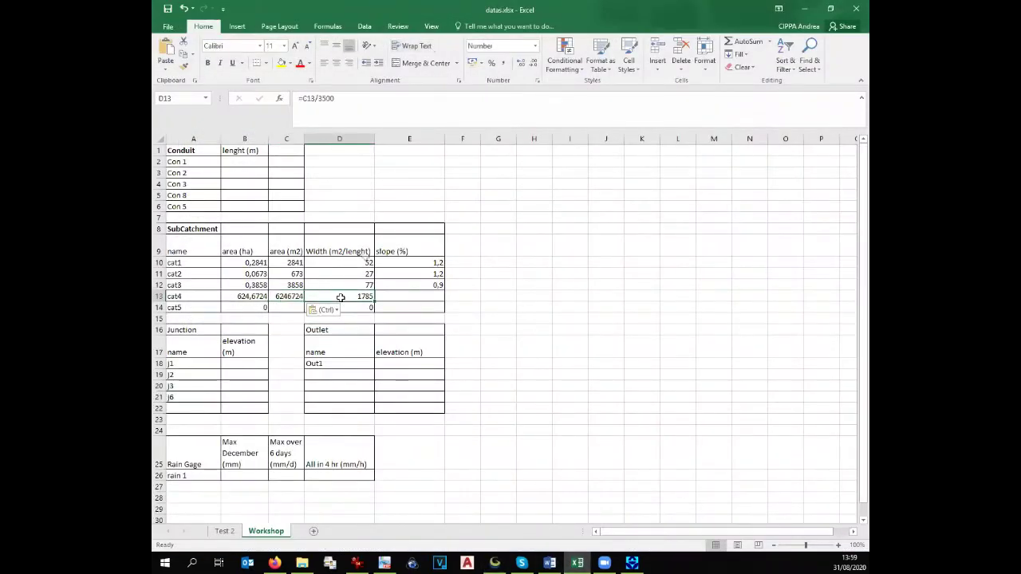
pyautogui.moveTo(321, 97); pyautogui.dragTo(358, 102)
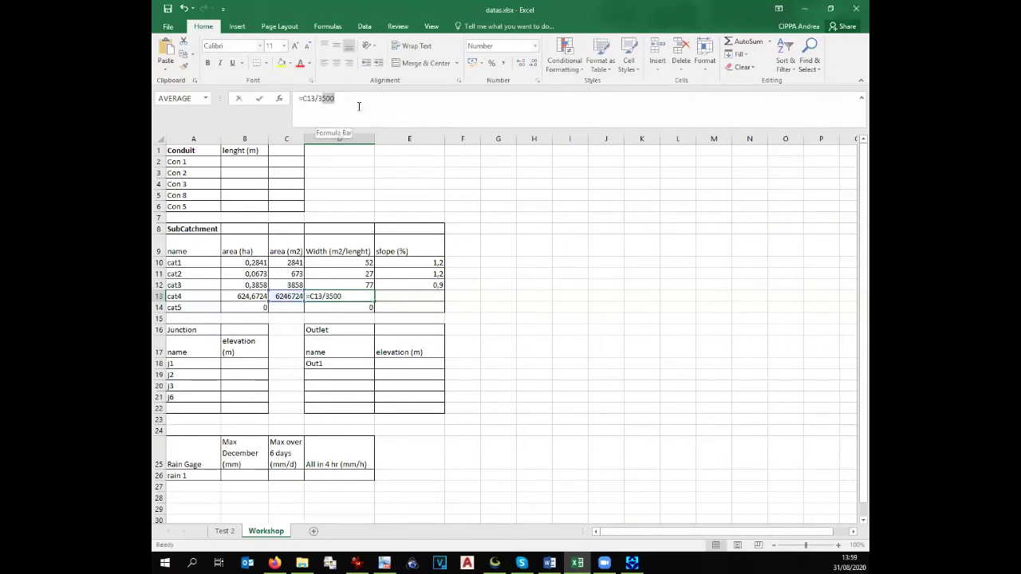
pyautogui.write('6')
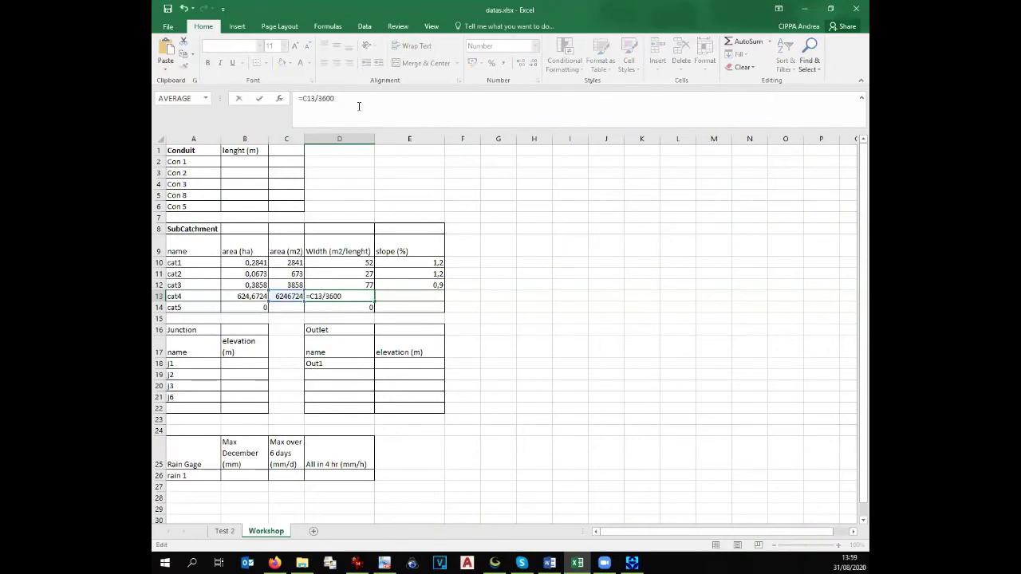
pyautogui.press('Return')
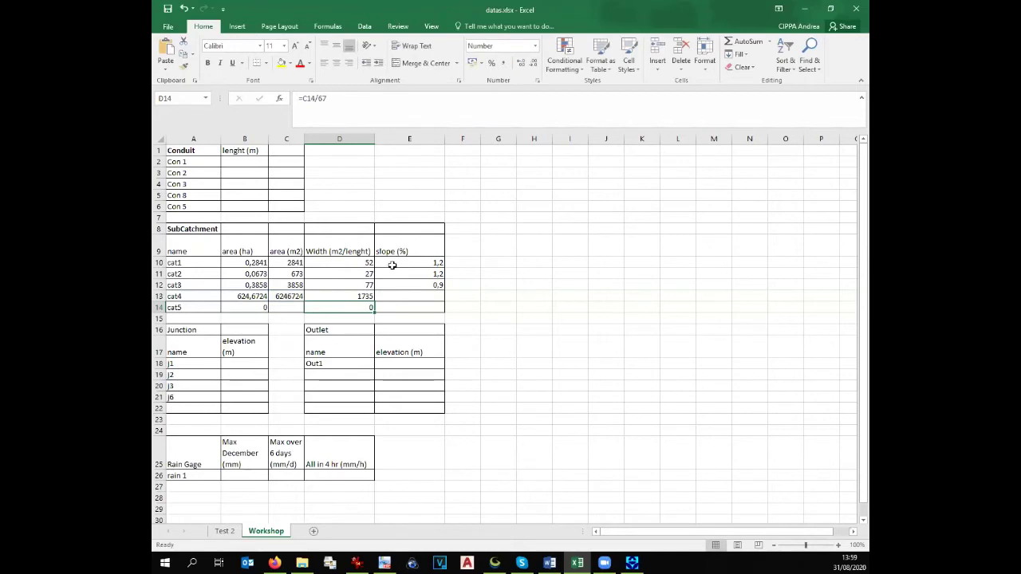
pyautogui.click(398, 292)
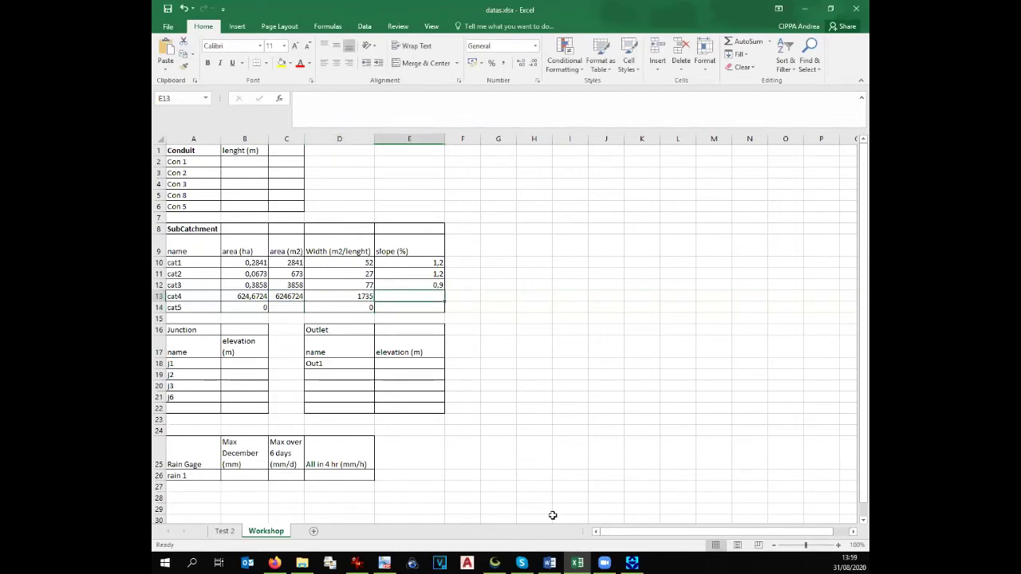
# - Show the SRTM elevation layer in Global Mapper and generate a path profile through Cat 4 from its northern boundary to the junctions
pyautogui.click(495, 563)
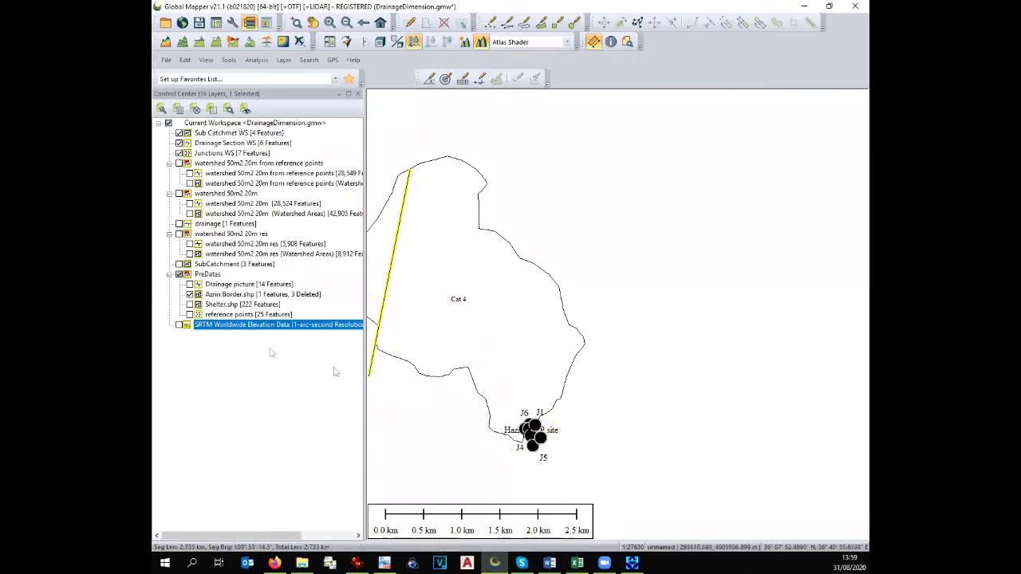
pyautogui.click(179, 325)
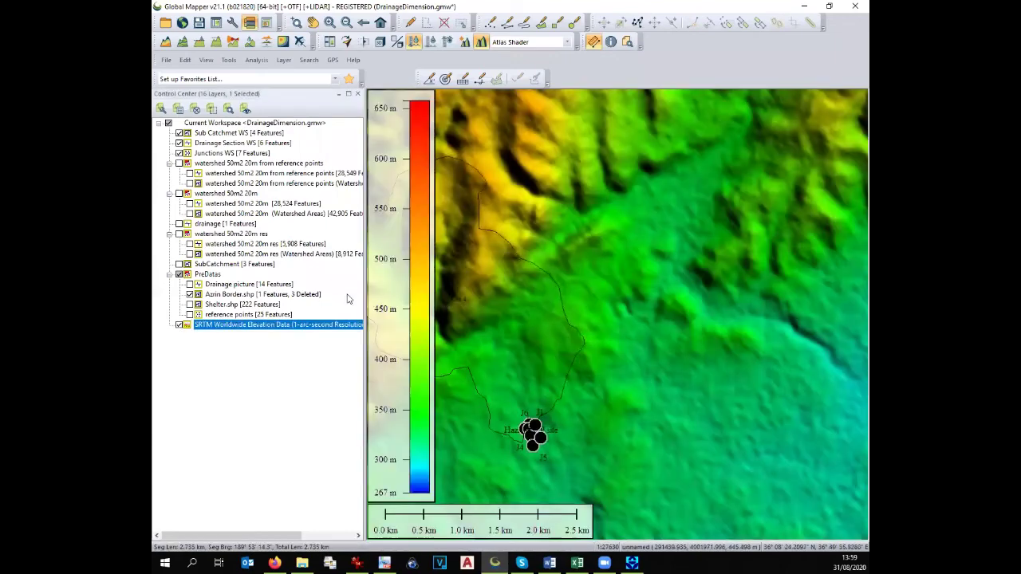
pyautogui.scroll(-2, 747, 354)
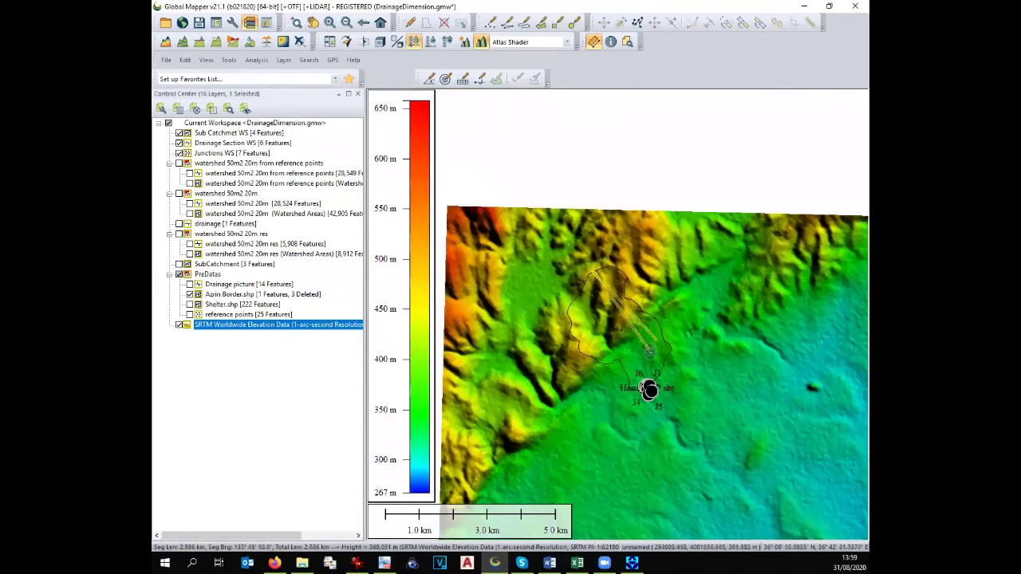
pyautogui.click(215, 41)
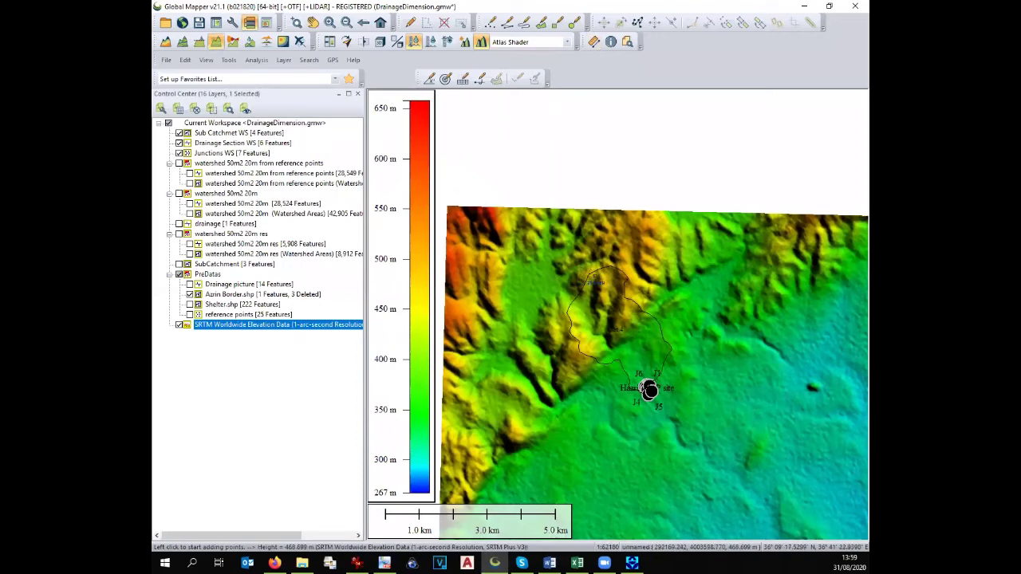
pyautogui.click(585, 286)
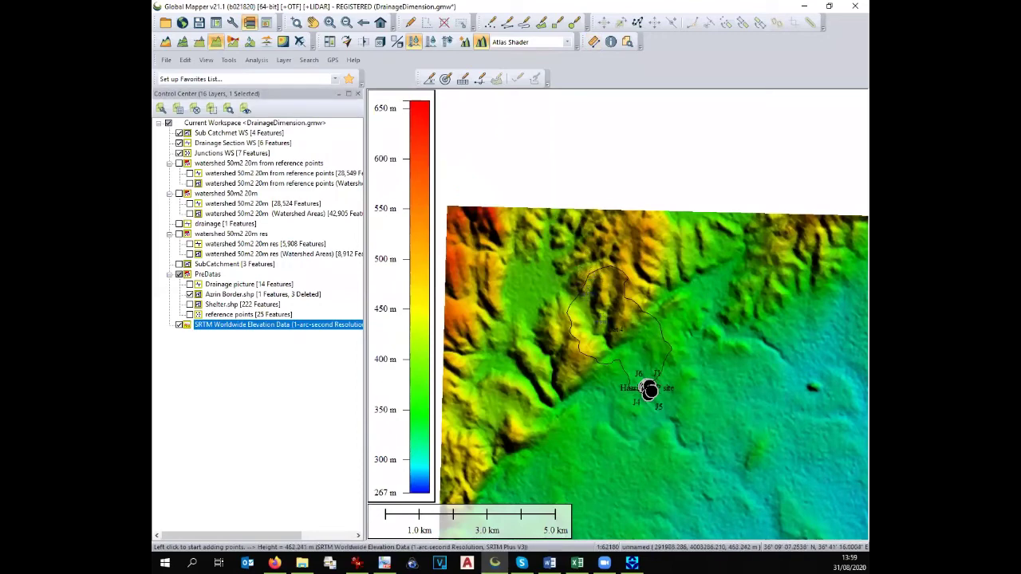
pyautogui.rightClick(646, 385)
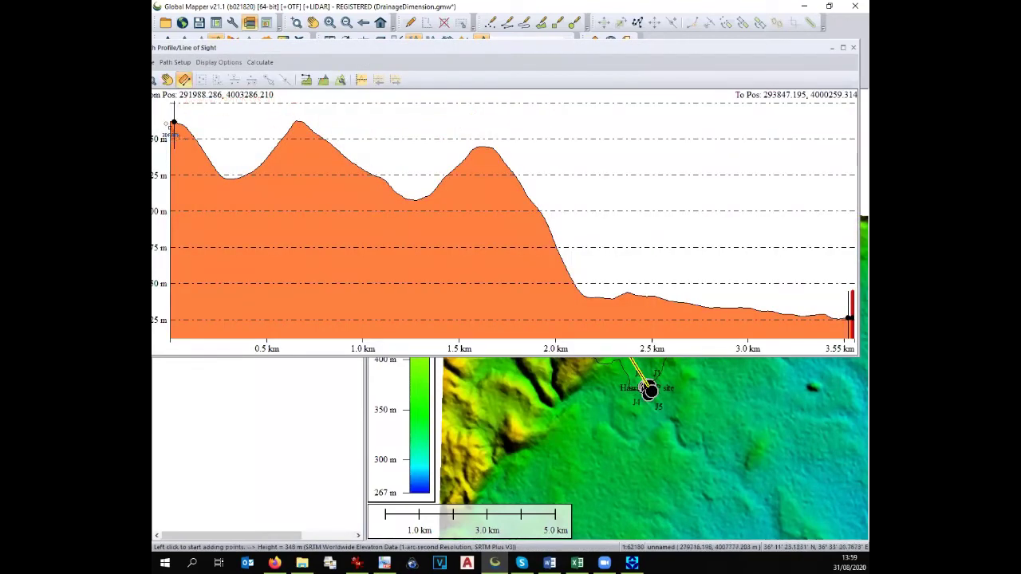
# - Measure the overall slope along the Cat 4 path profile and enter 3,8 as cat4's slope in the Excel Workshop sheet
pyautogui.moveTo(173, 123); pyautogui.dragTo(838, 314)
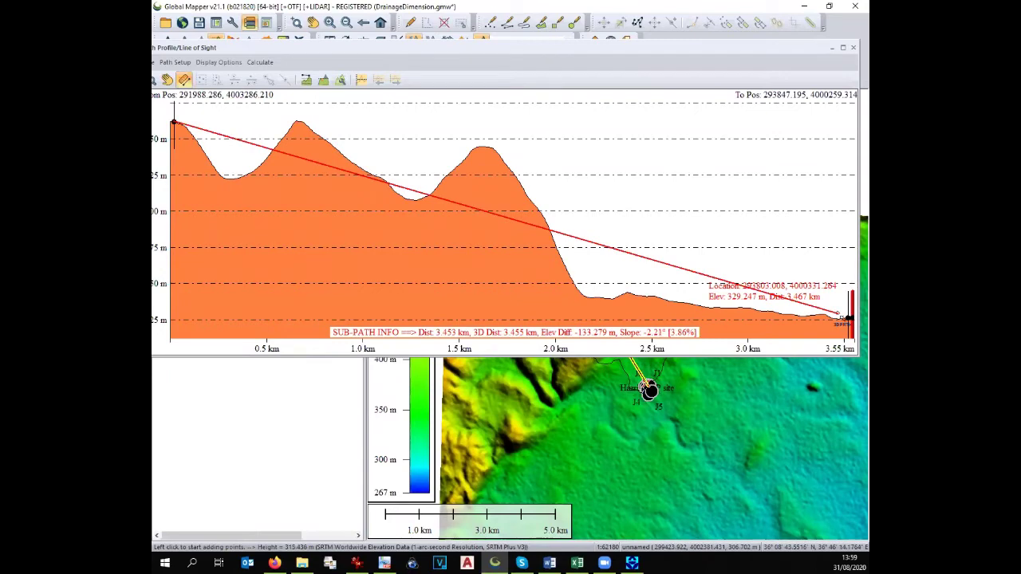
pyautogui.moveTo(840, 299); pyautogui.dragTo(846, 138)
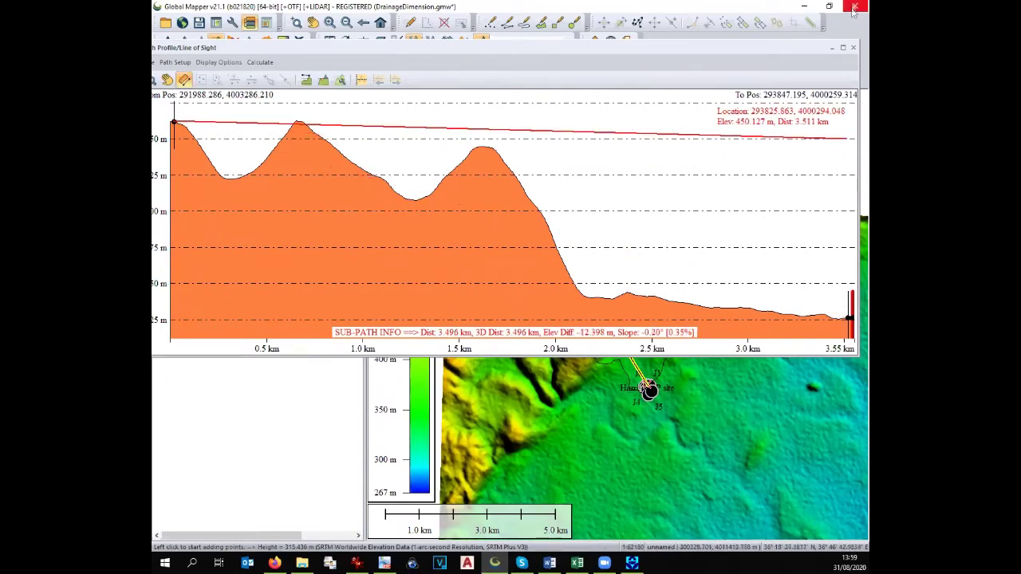
pyautogui.click(853, 48)
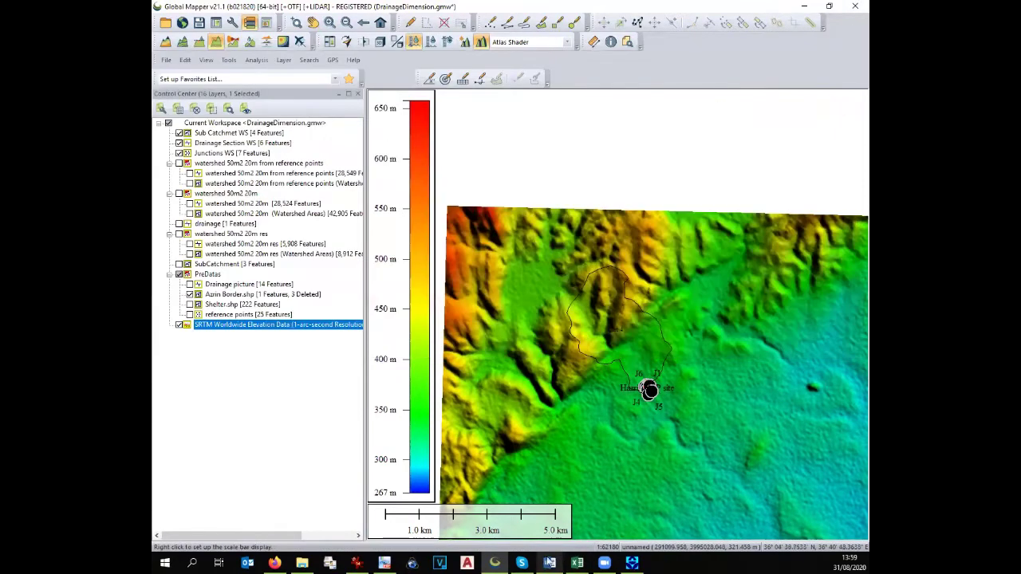
pyautogui.click(578, 563)
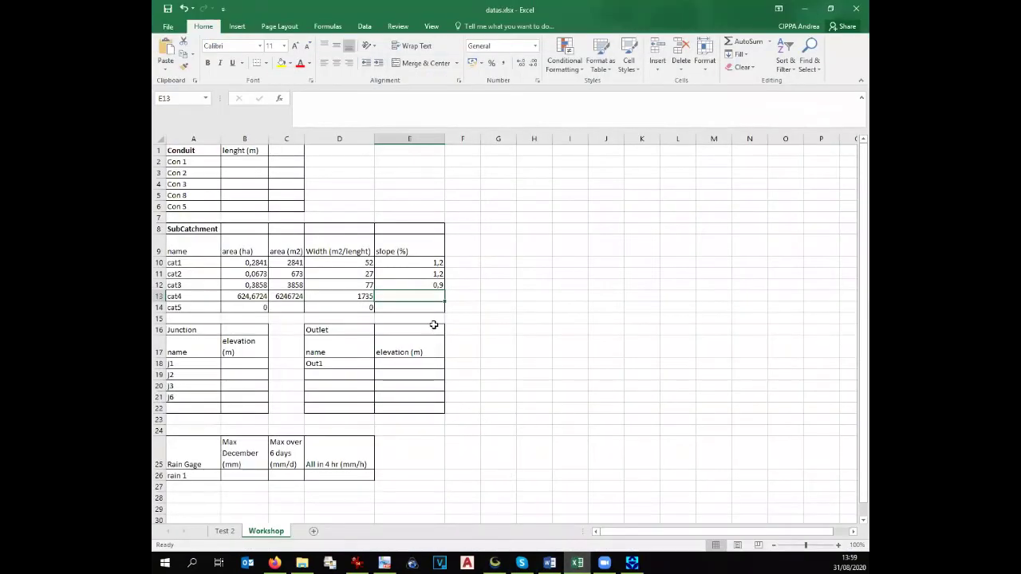
pyautogui.write('3,8')
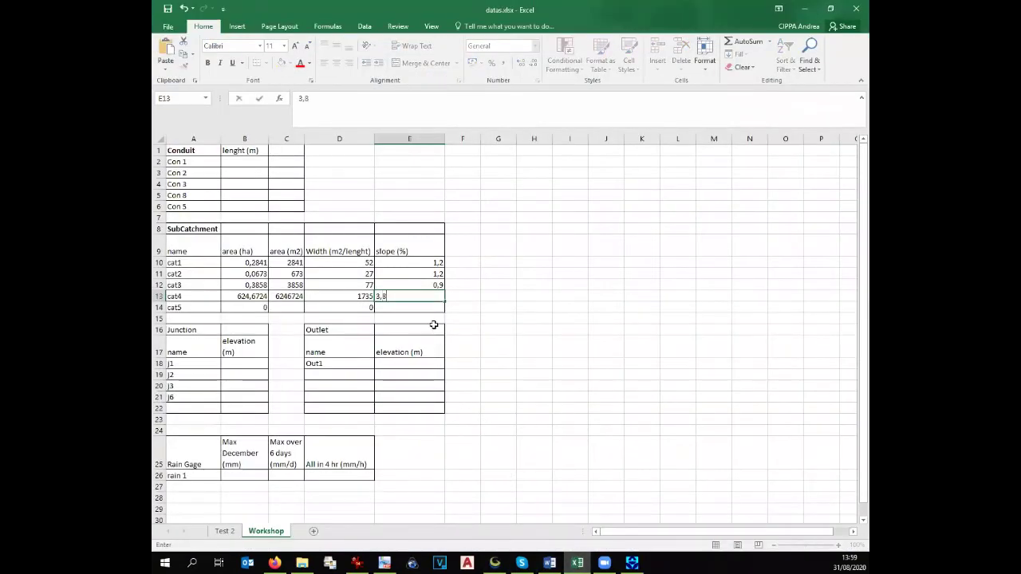
pyautogui.click(493, 298)
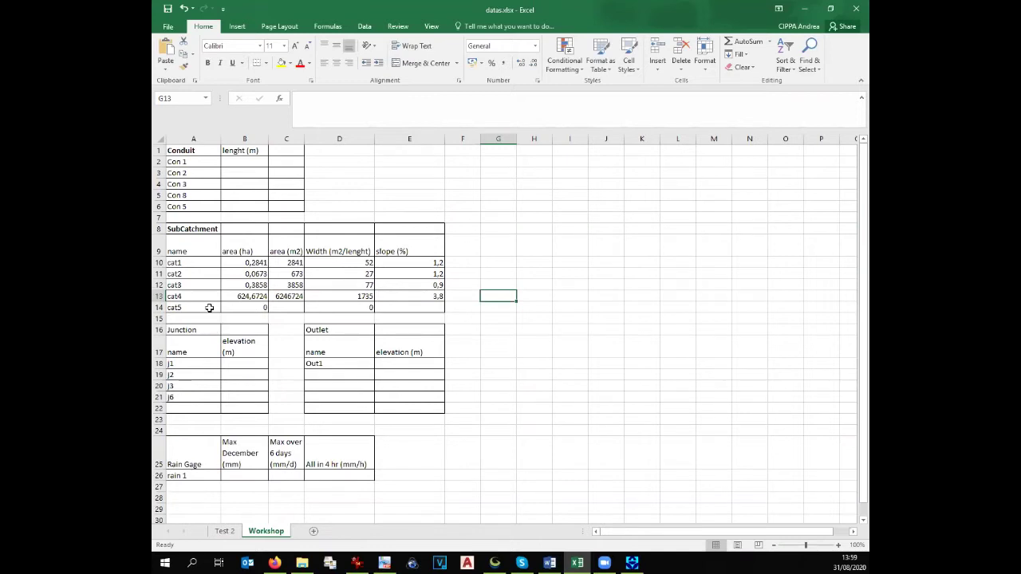
# - Select j2's elevation cell in the Excel Workshop sheet, switch to Global Mapper and hide the SRTM elevation layer
pyautogui.click(229, 364)
pyautogui.click(236, 376)
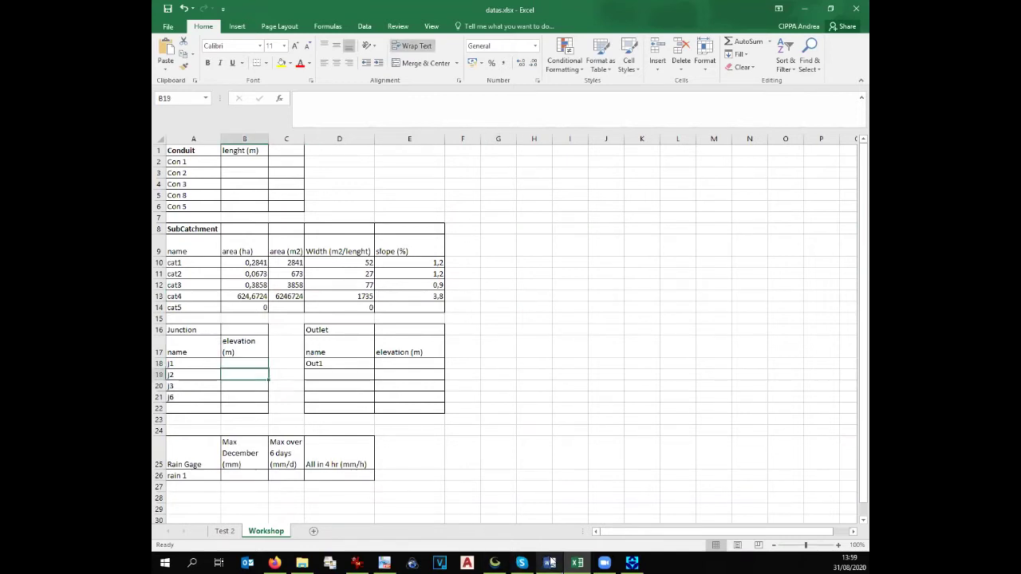
pyautogui.click(496, 563)
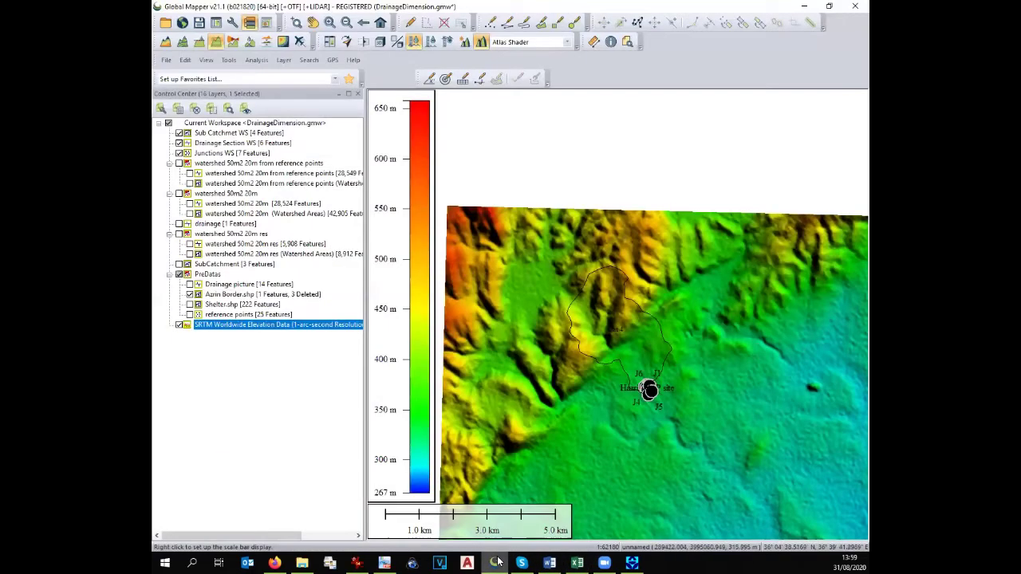
pyautogui.scroll(3, 654, 402)
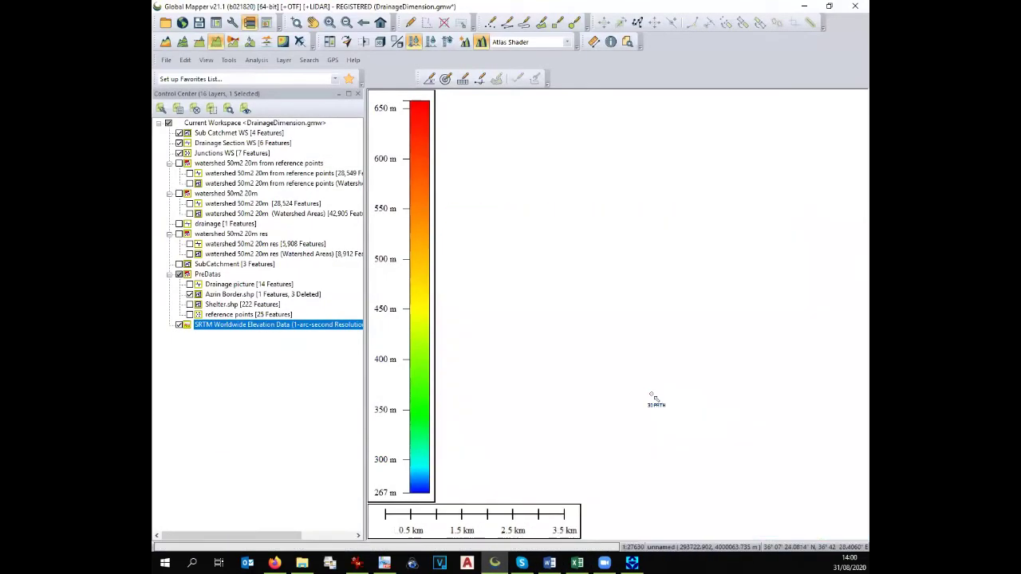
pyautogui.click(178, 325)
pyautogui.click(182, 327)
pyautogui.scroll(4, 652, 429)
pyautogui.scroll(2, 648, 429)
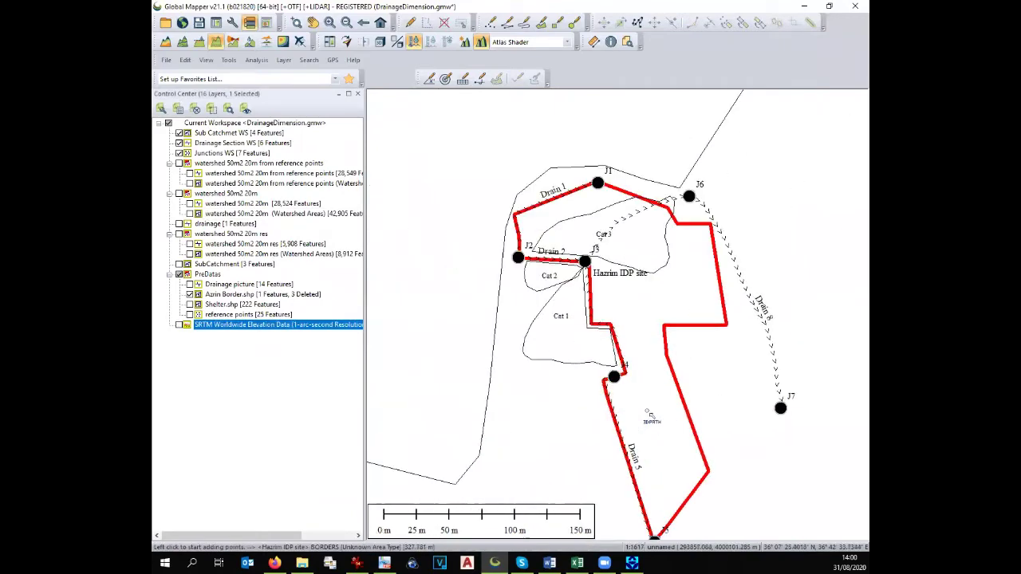
pyautogui.scroll(1, 651, 383)
pyautogui.scroll(-1, 646, 387)
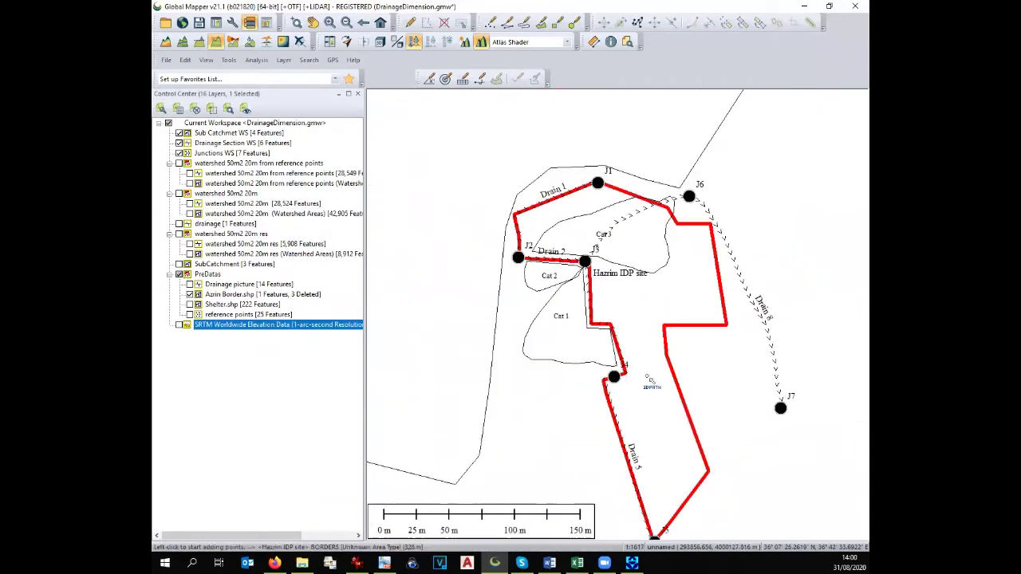
# - Hide the Drainage Section WS and Azrin Border.shp layers and show the feature information of junction J2
pyautogui.click(610, 42)
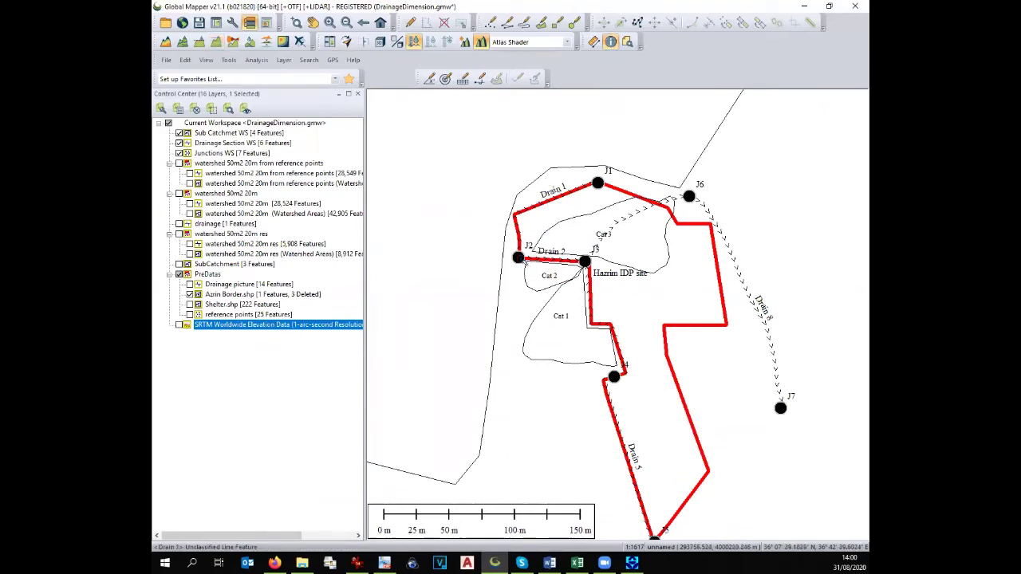
pyautogui.click(521, 254)
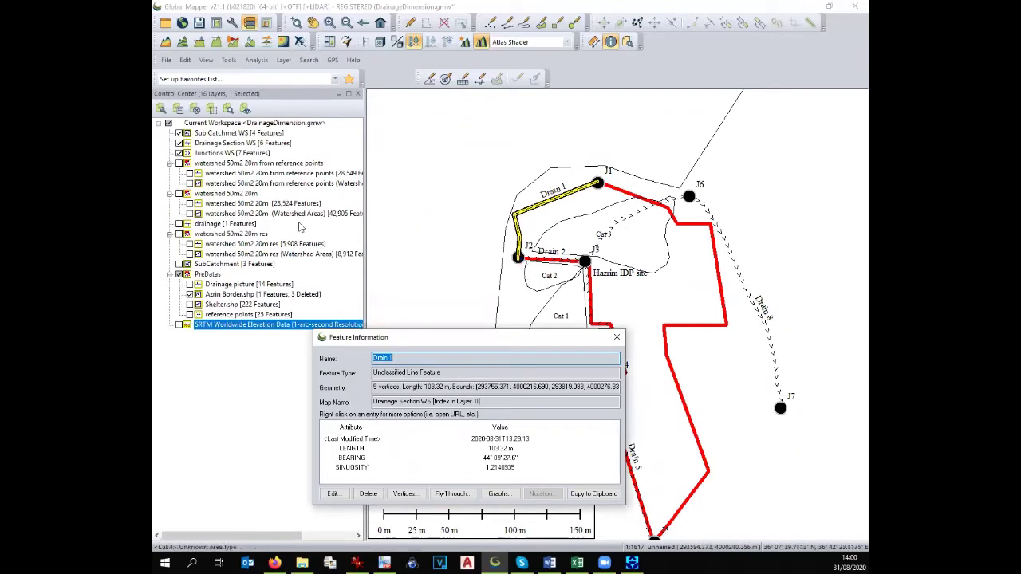
pyautogui.click(199, 143)
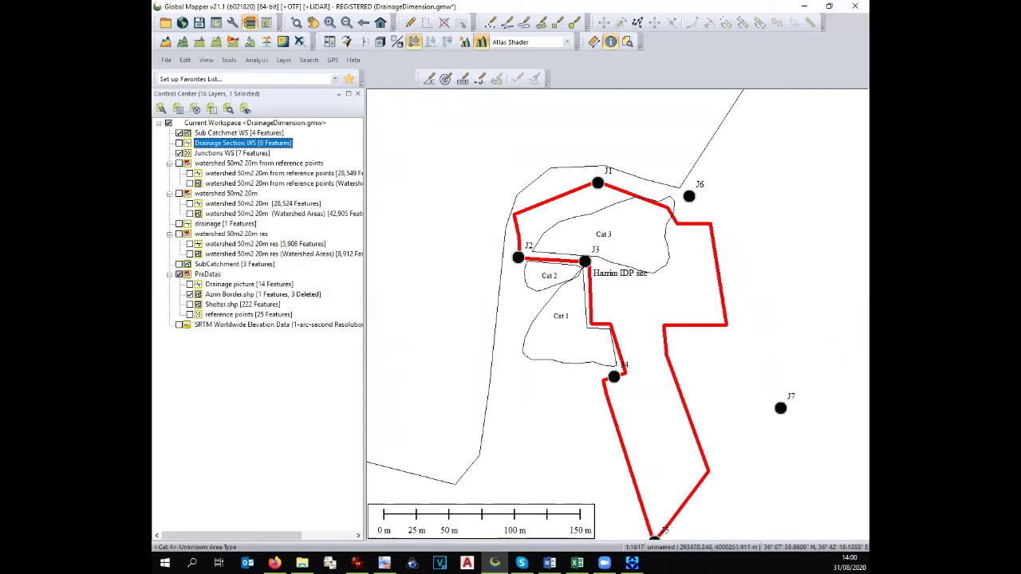
pyautogui.click(189, 294)
pyautogui.click(518, 257)
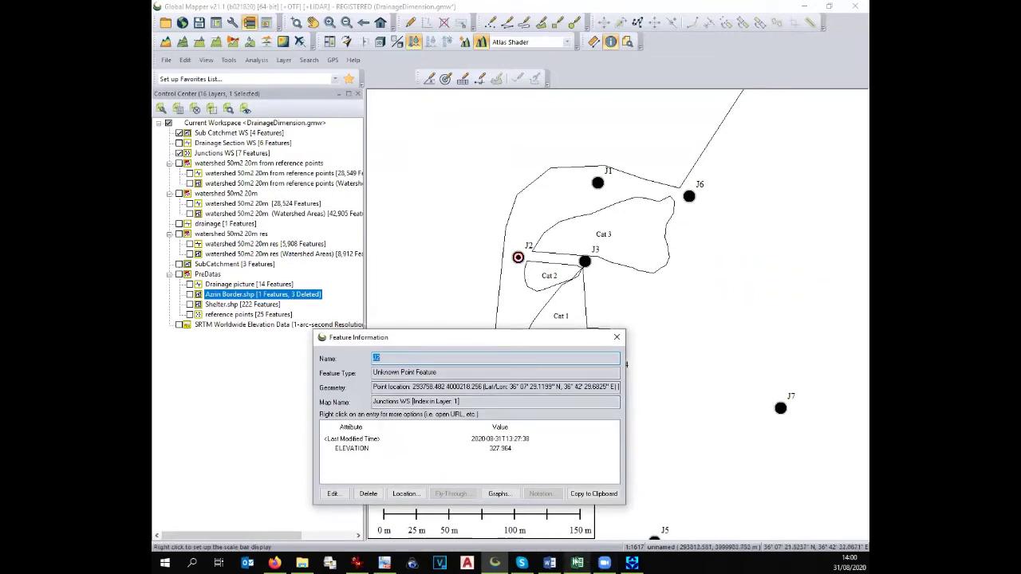
# - Switch to the Excel Workshop sheet and enter 329 as junction j2's elevation
pyautogui.click(578, 564)
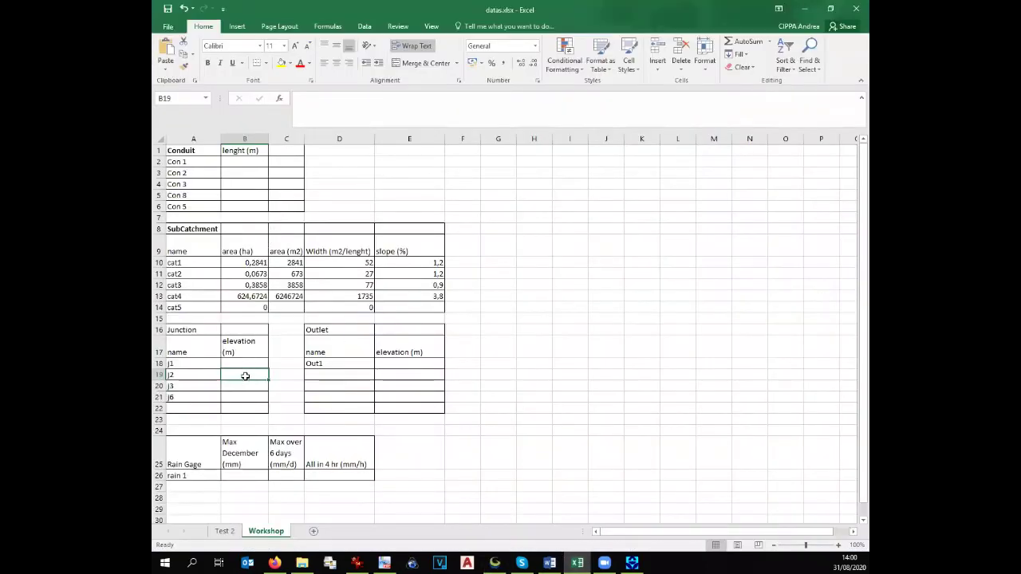
pyautogui.write('32')
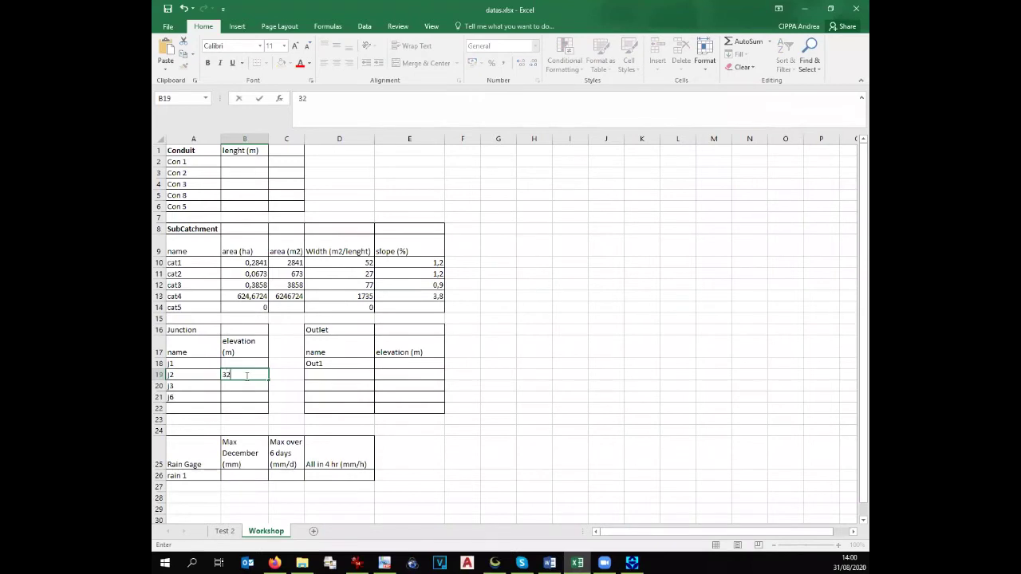
pyautogui.write('9')
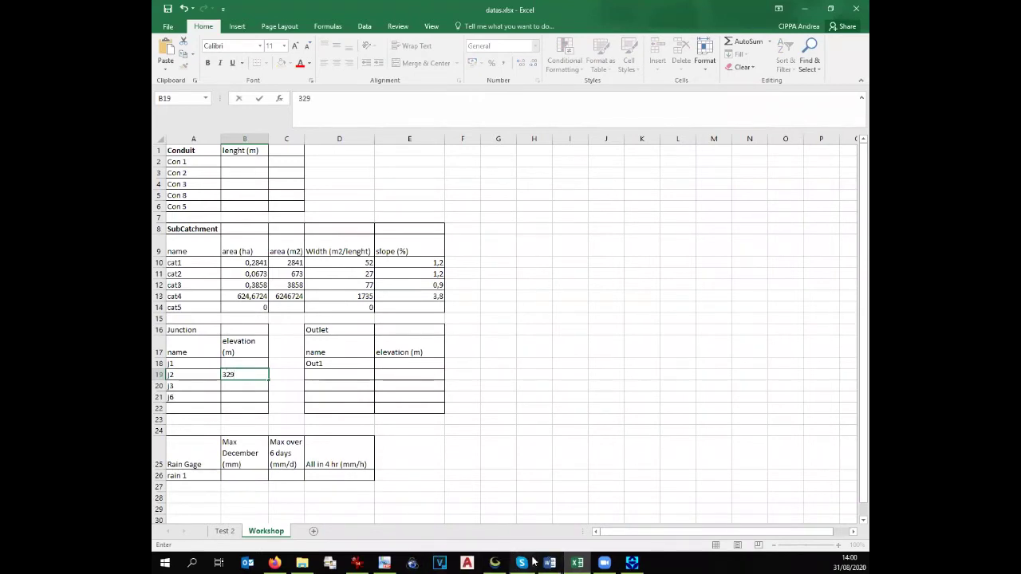
# - Look up junction J3's elevation in Global Mapper and select j3's elevation cell in the Excel Workshop sheet
pyautogui.click(492, 563)
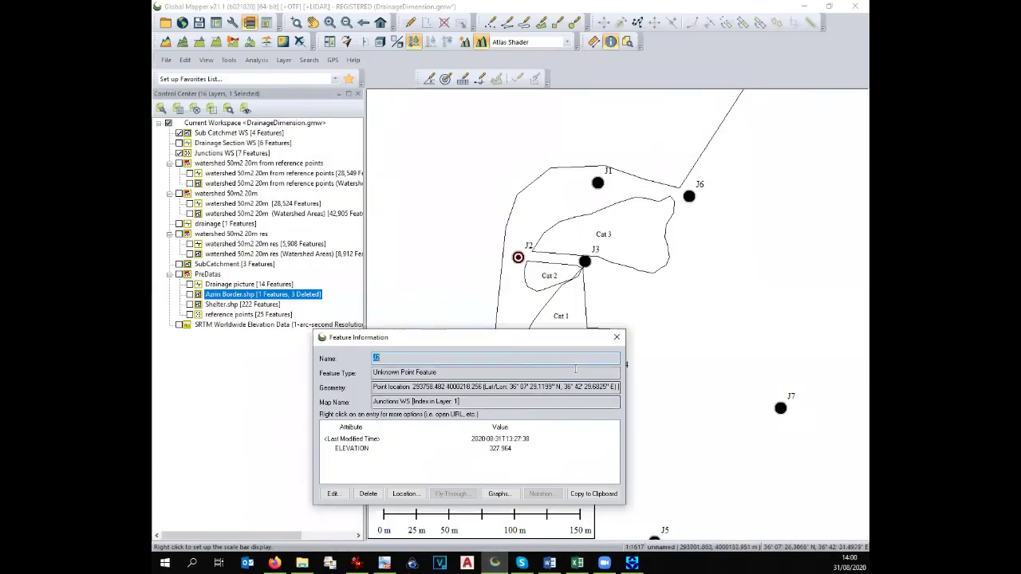
pyautogui.click(586, 263)
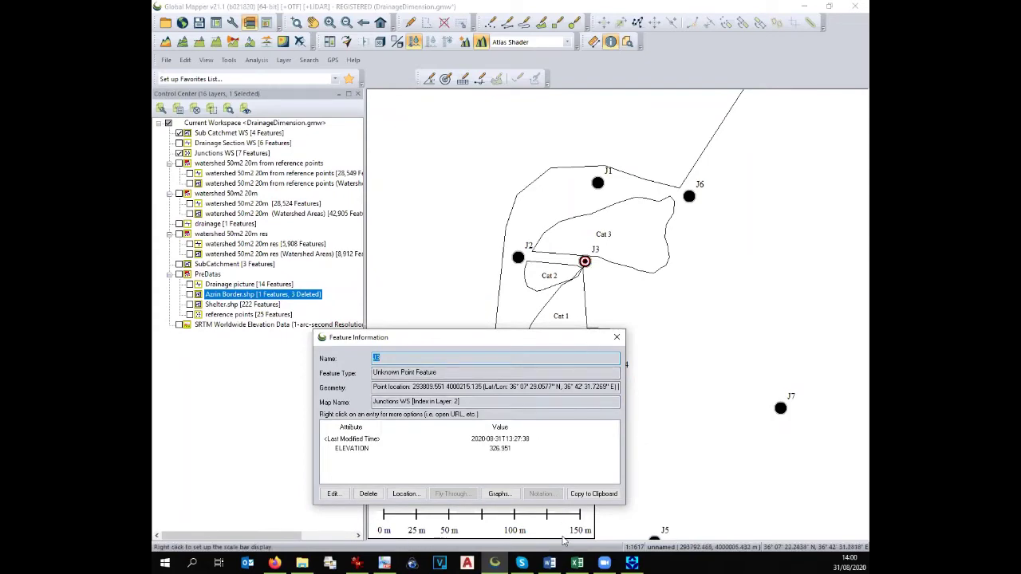
pyautogui.click(577, 563)
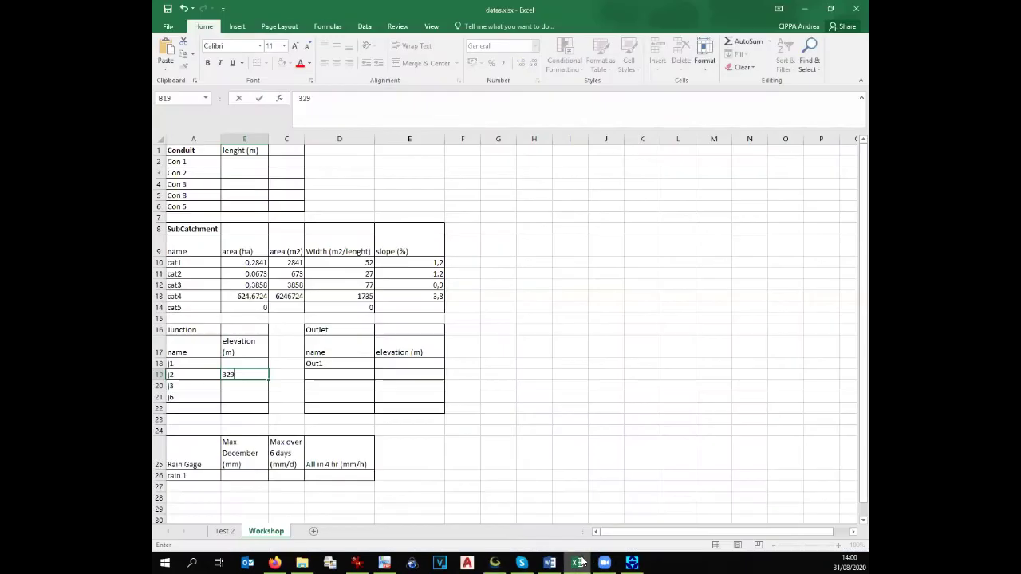
pyautogui.click(259, 386)
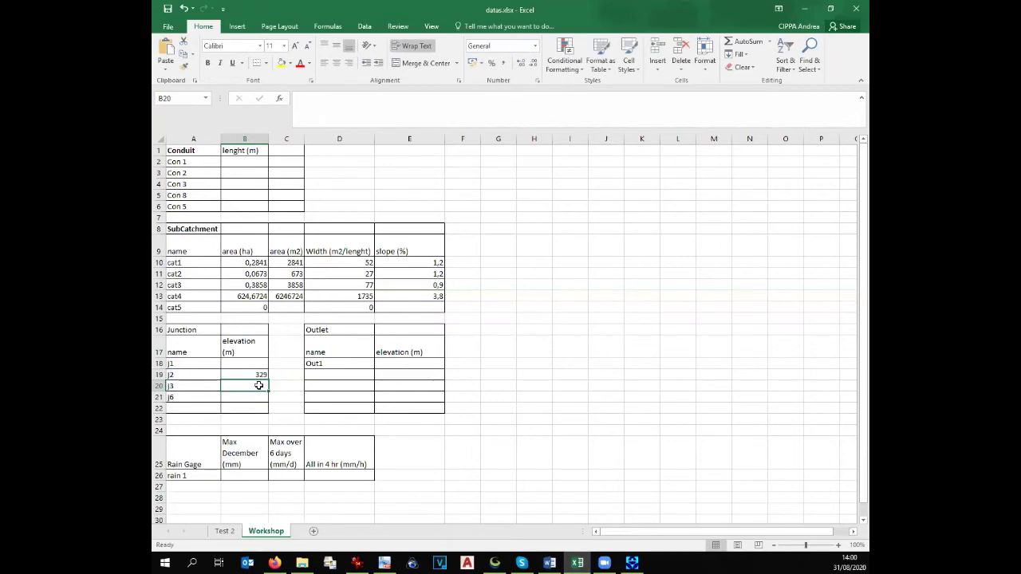
# - Enter 326,9 as the elevation of junction j3, and look up junction J4's feature information in Global Mapper
pyautogui.write('326,9')
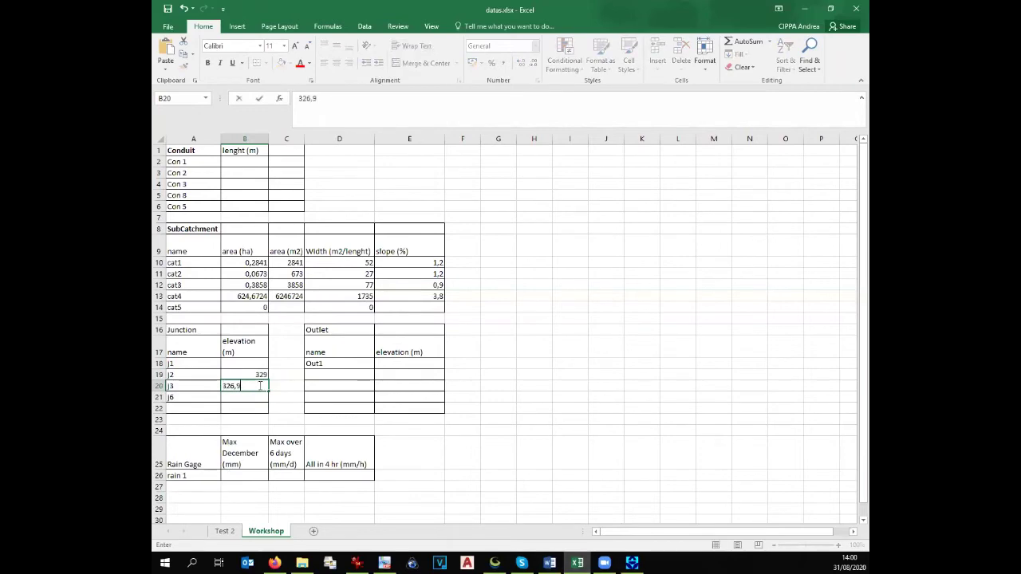
pyautogui.click(496, 563)
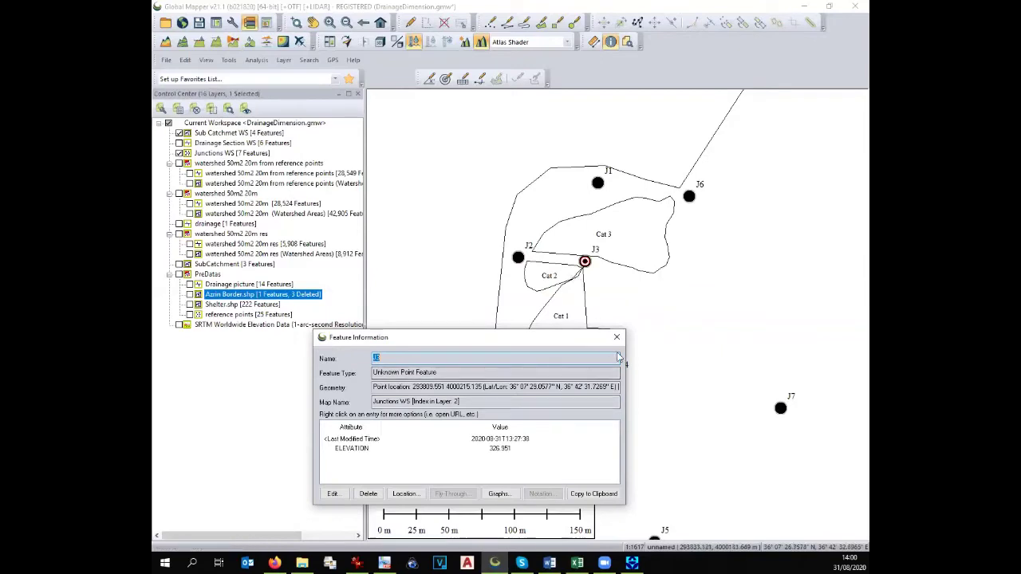
pyautogui.click(616, 338)
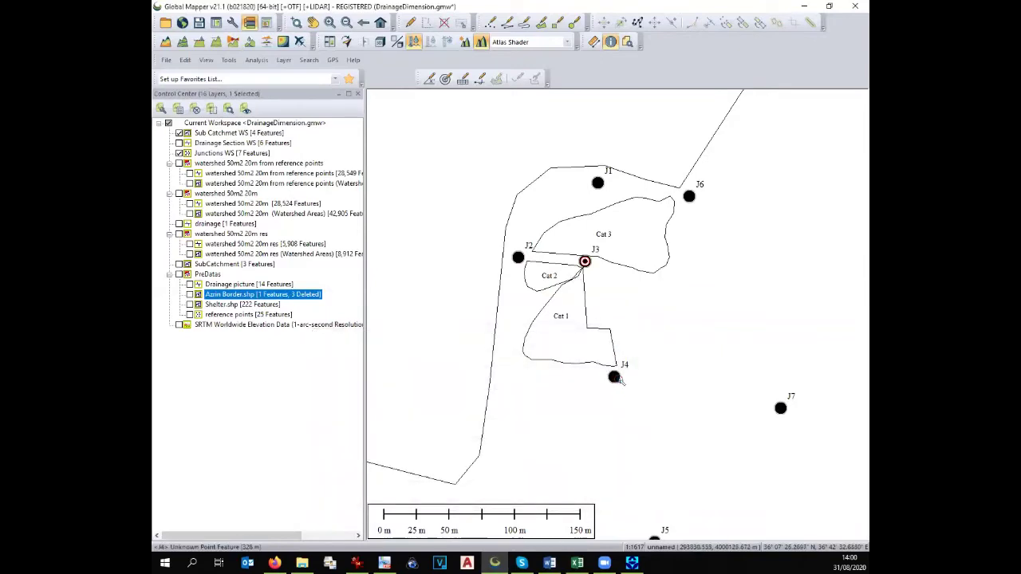
pyautogui.click(614, 376)
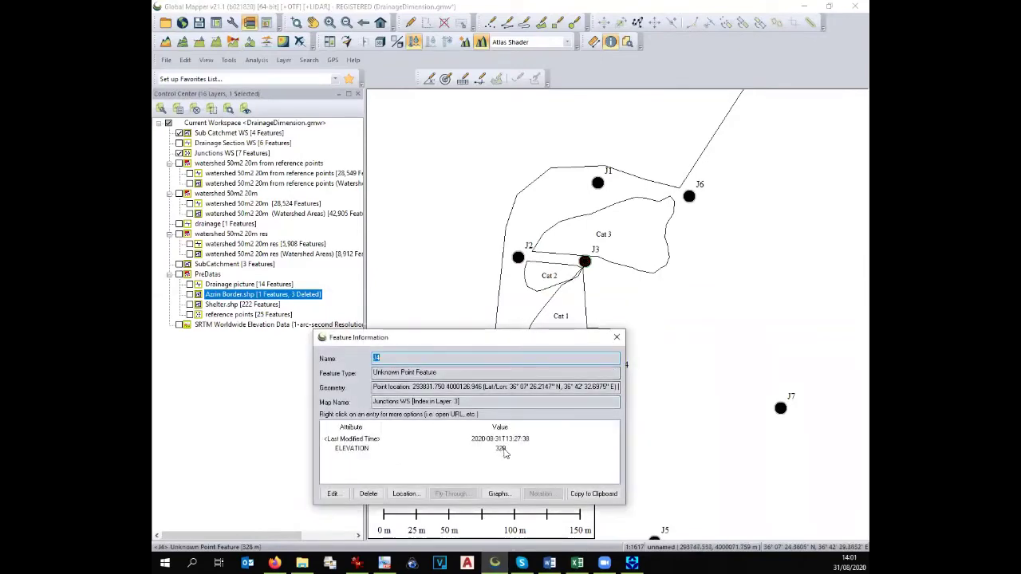
# - Switch to Excel, rename junction j6 in cell A21 as J4, and set its elevation to 328
pyautogui.click(577, 563)
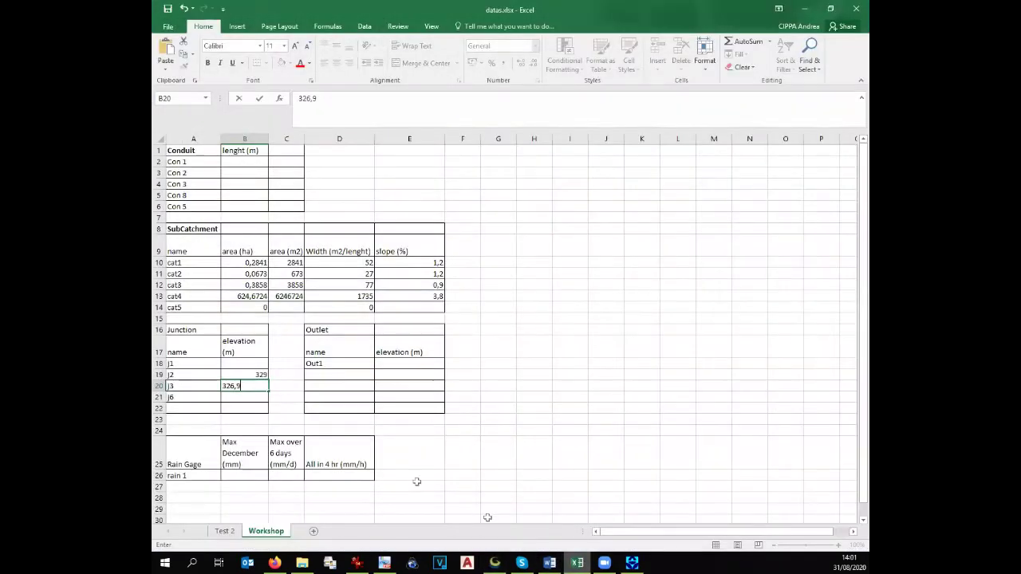
pyautogui.click(182, 397)
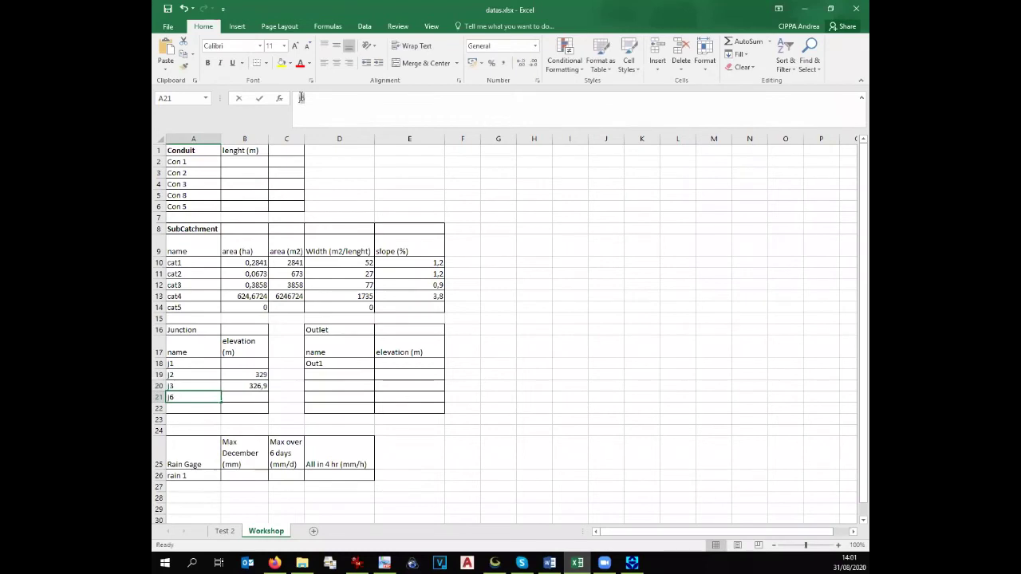
pyautogui.doubleClick(302, 98)
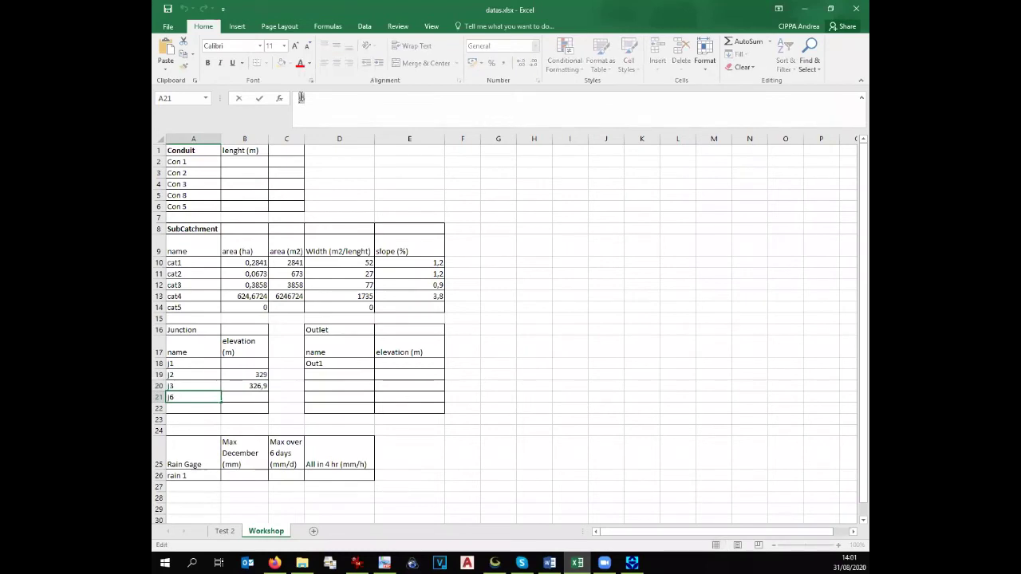
pyautogui.write('J4')
pyautogui.click(251, 403)
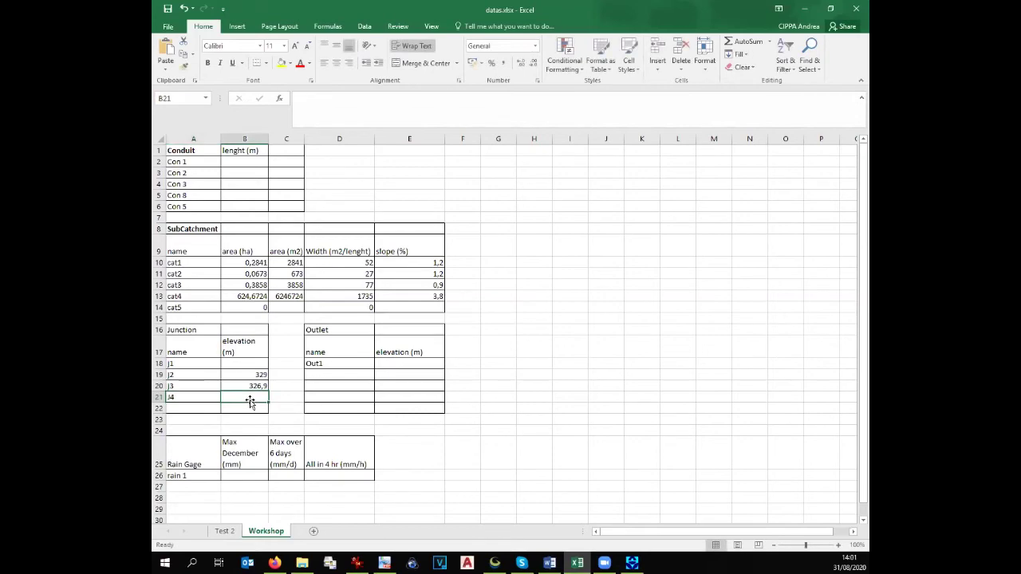
pyautogui.write('328')
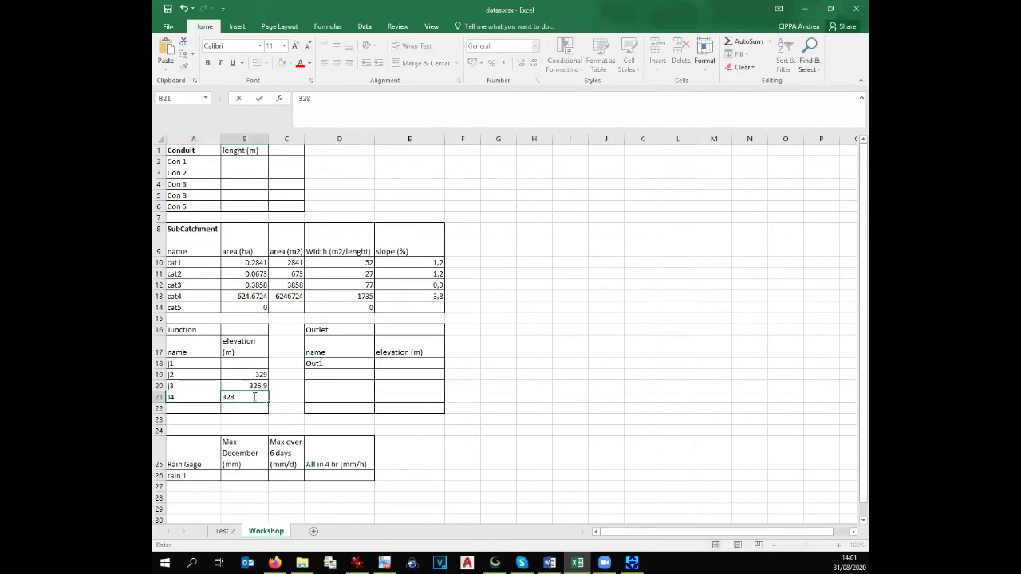
# - Look up junction J6's elevation in Global Mapper, and add J6 with elevation 325,7 to row 22 of the Excel junction table
pyautogui.click(494, 564)
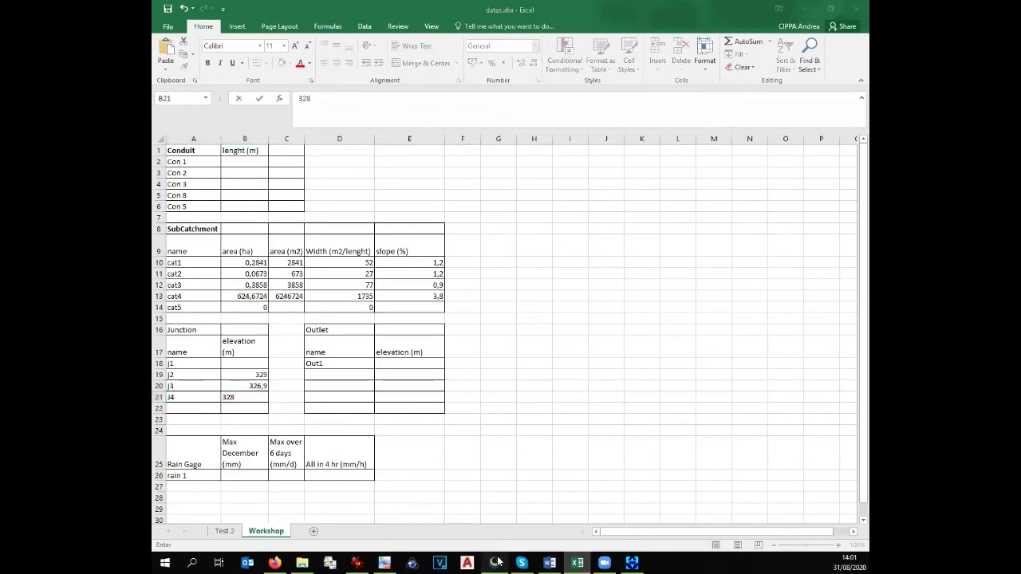
pyautogui.click(616, 338)
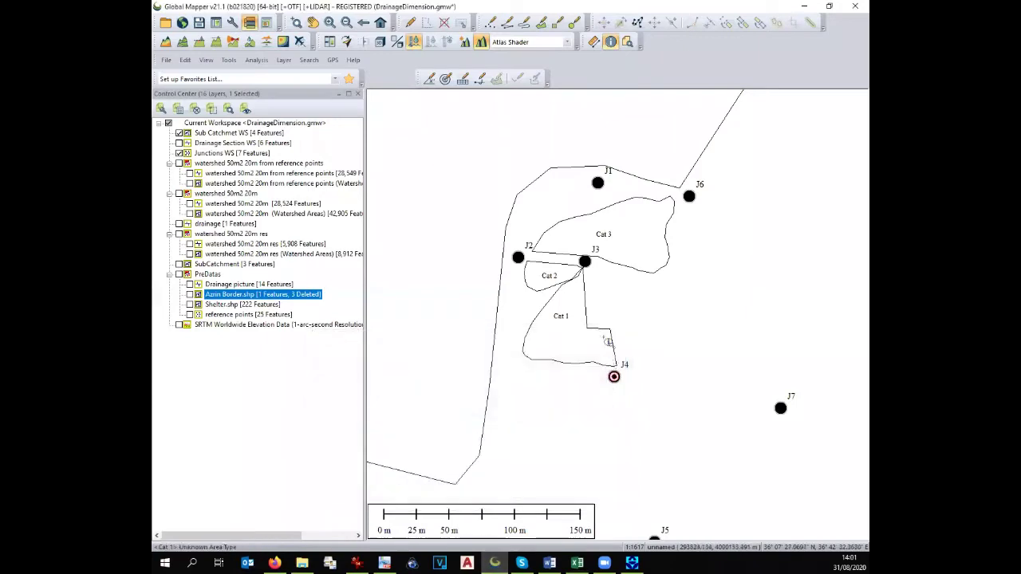
pyautogui.click(691, 197)
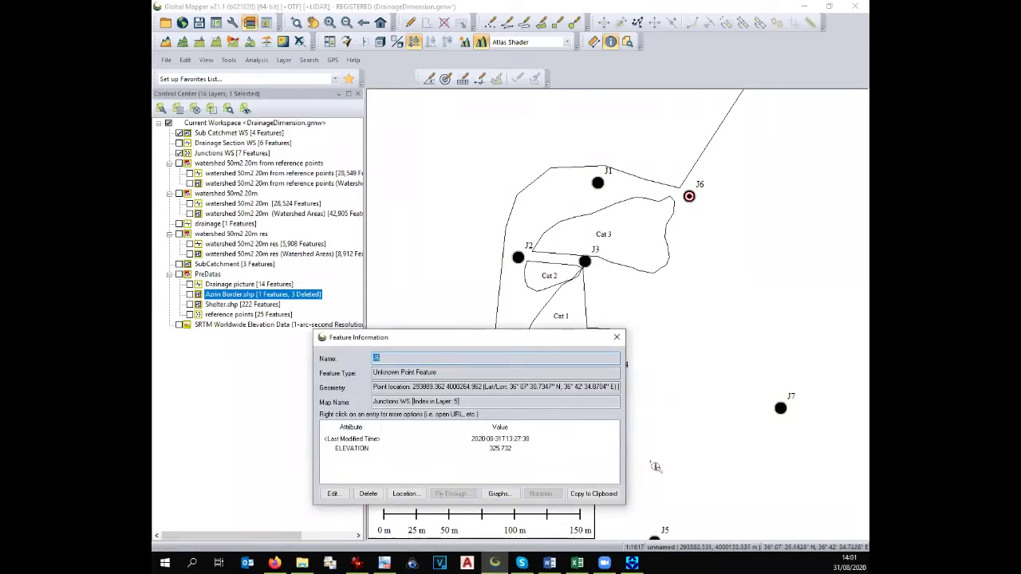
pyautogui.click(579, 562)
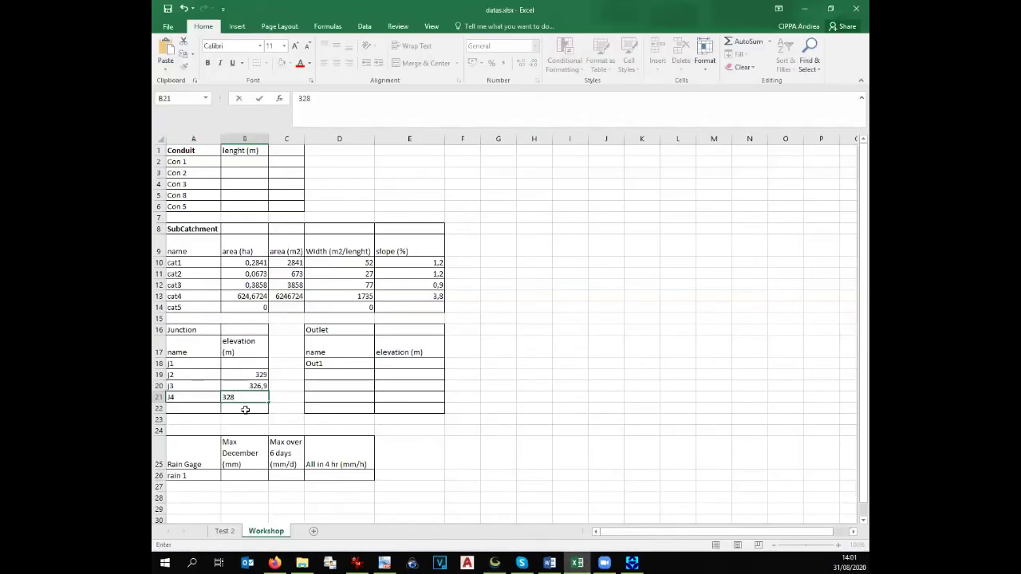
pyautogui.write('328')
pyautogui.press('Return')
pyautogui.write('325,7')
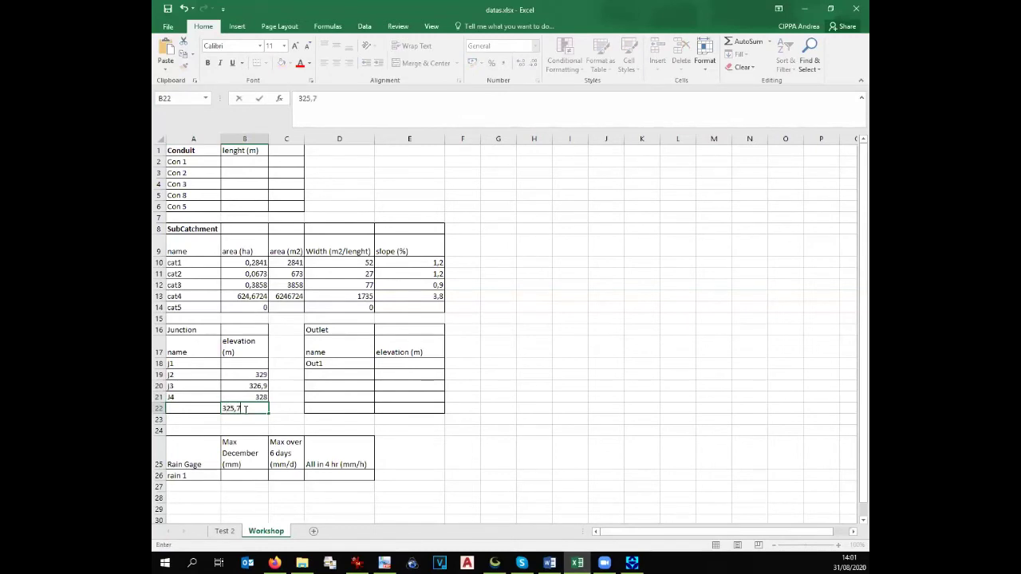
pyautogui.click(172, 408)
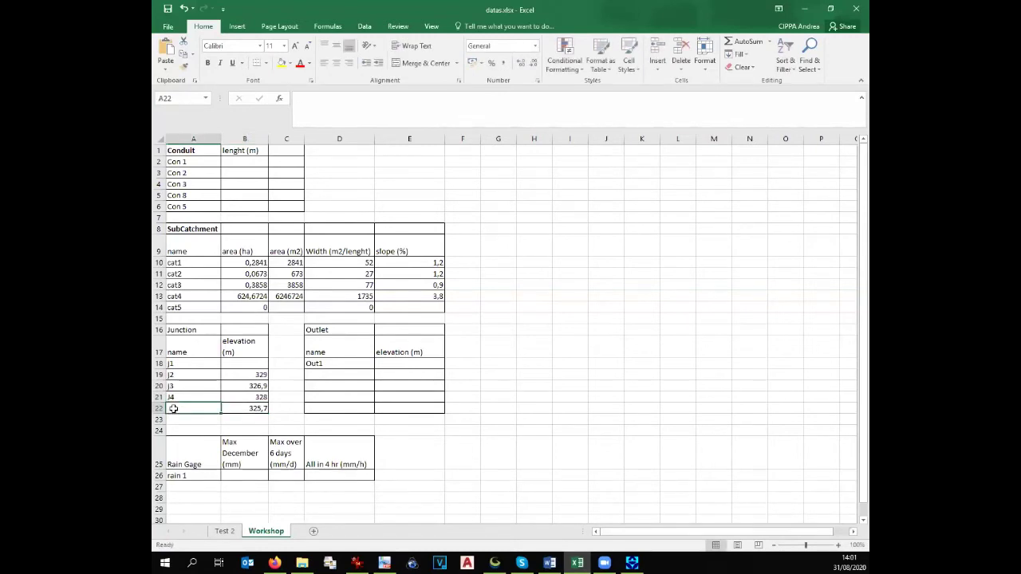
pyautogui.write('J6')
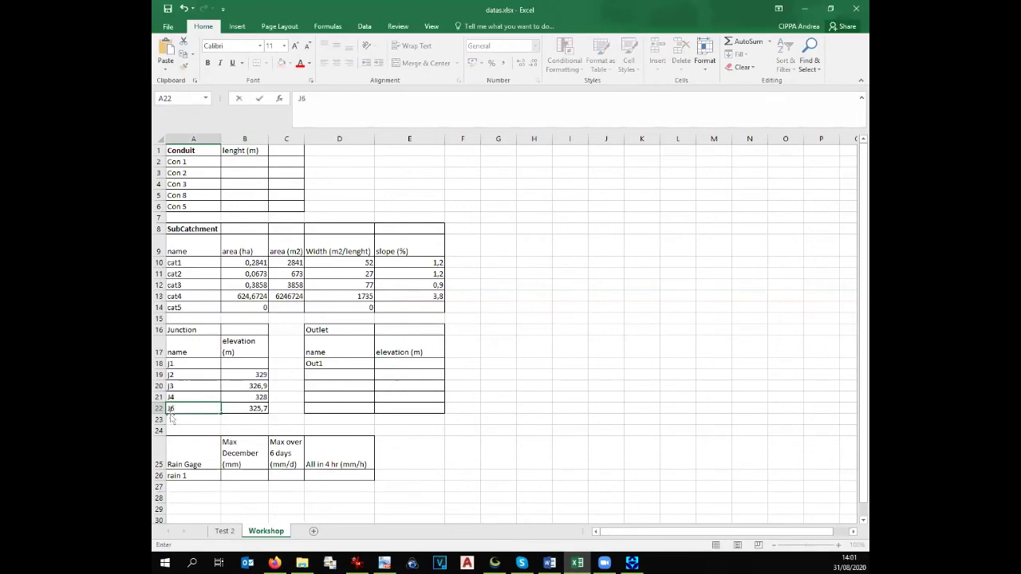
# - Switch to Global Mapper and look up the elevation of junction J7
pyautogui.click(181, 364)
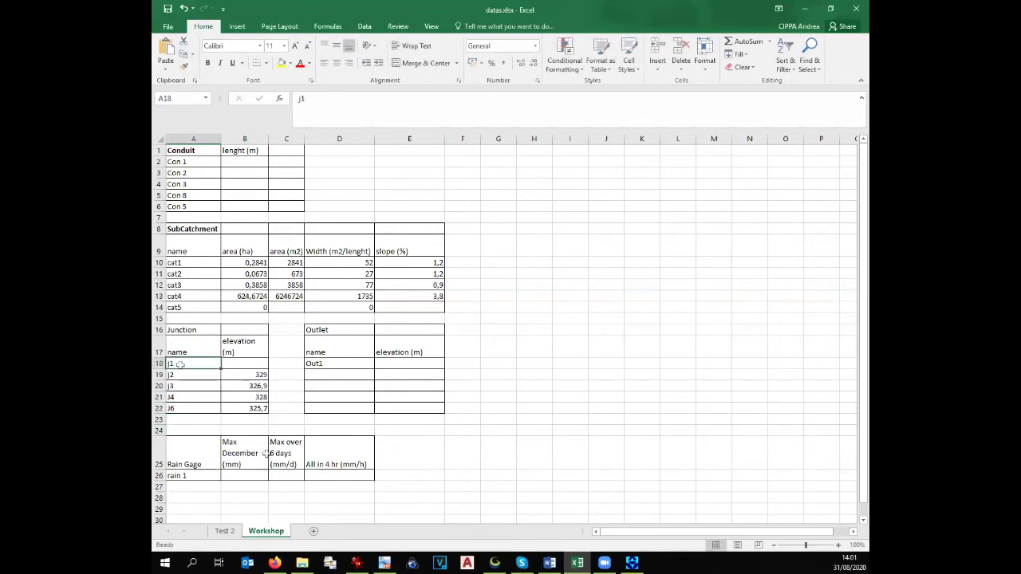
pyautogui.click(495, 563)
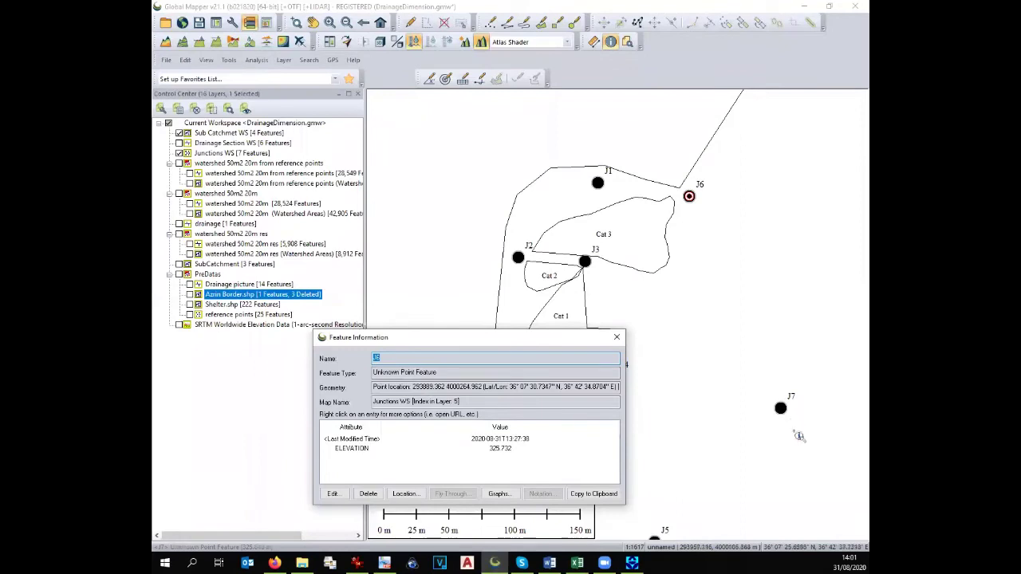
pyautogui.click(781, 408)
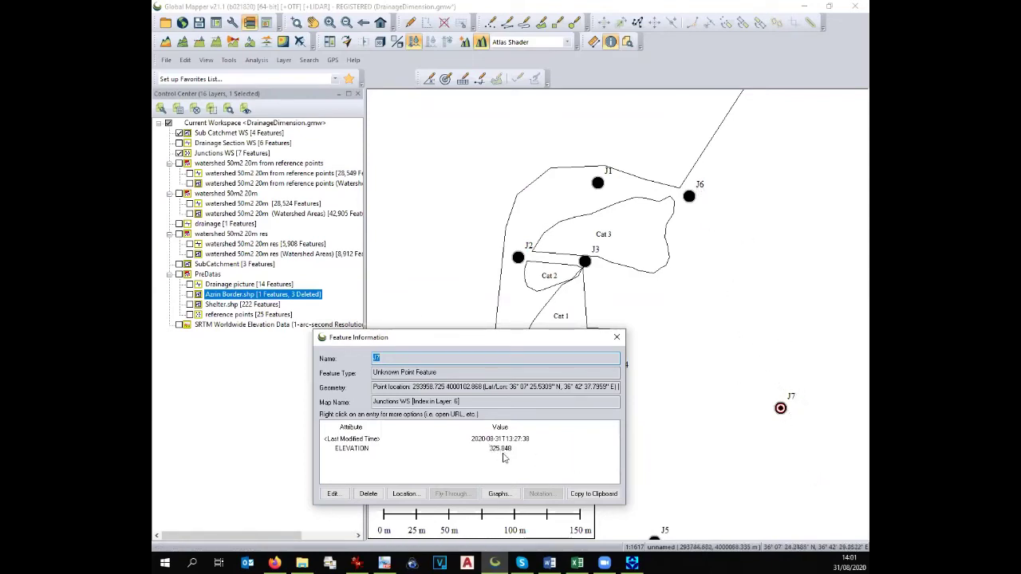
# - Switch to Excel and enter 325,5 as the elevation of junction j1
pyautogui.click(577, 563)
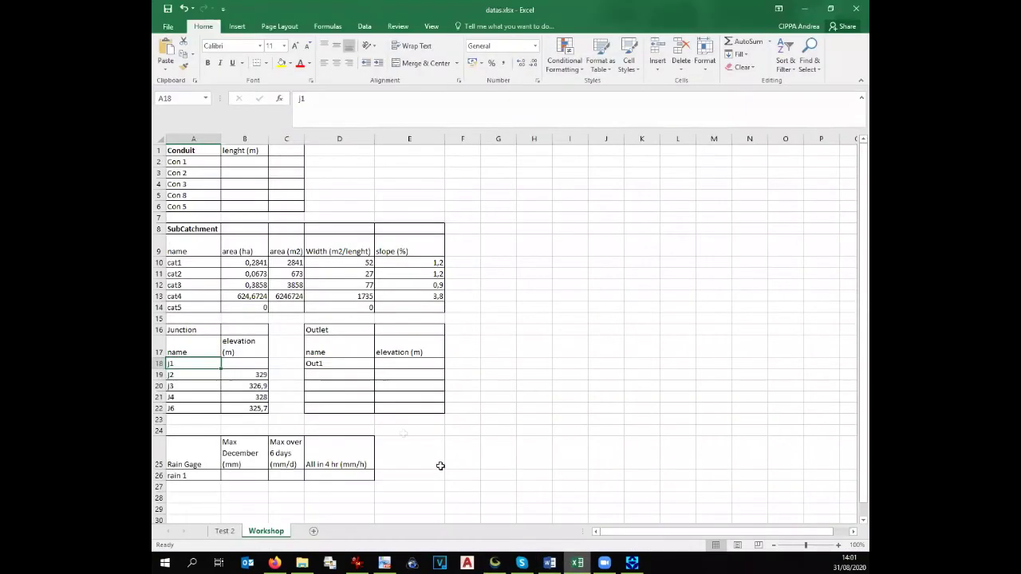
pyautogui.click(251, 363)
pyautogui.write('325,5')
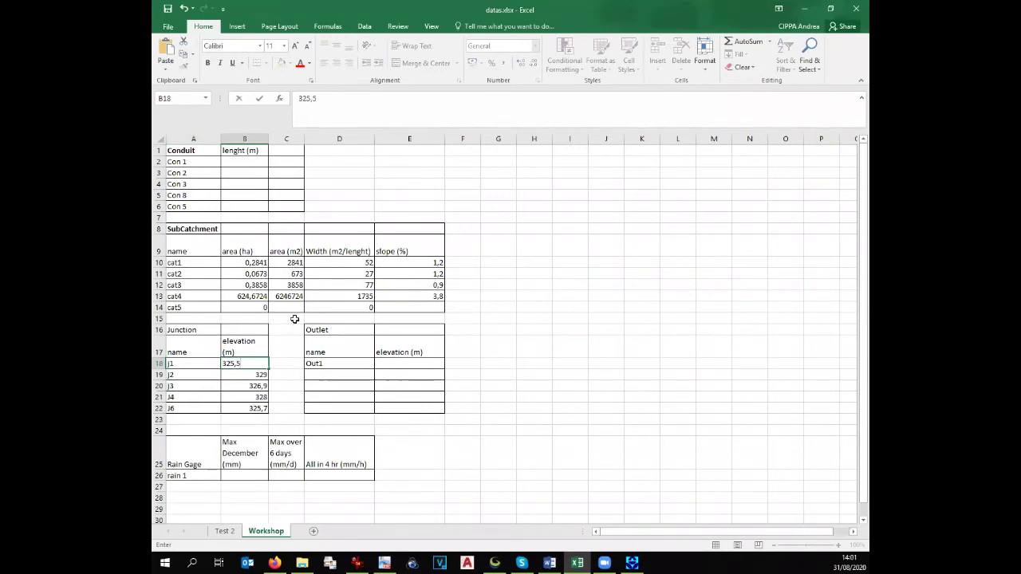
pyautogui.click(290, 353)
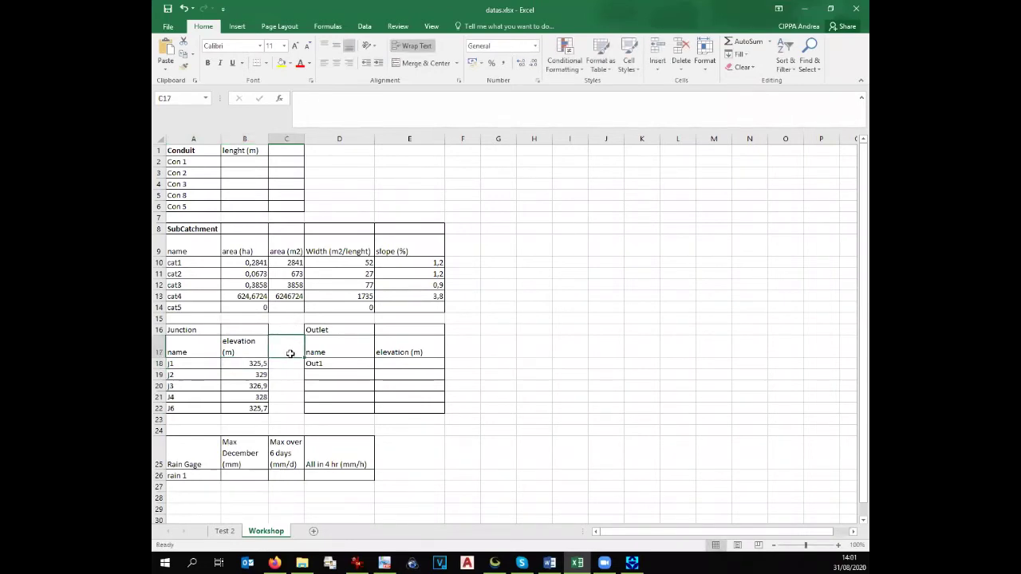
pyautogui.click(171, 364)
pyautogui.click(316, 102)
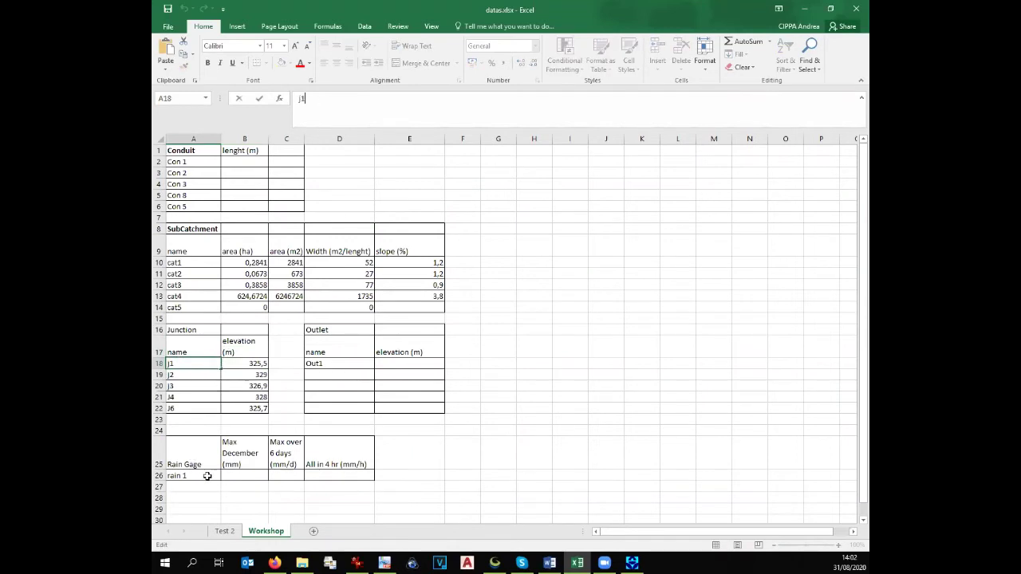
# - Set the elevation of outlet Out1 to 325,5 and clear the elevation of junction j1
pyautogui.click(391, 364)
pyautogui.write('32')
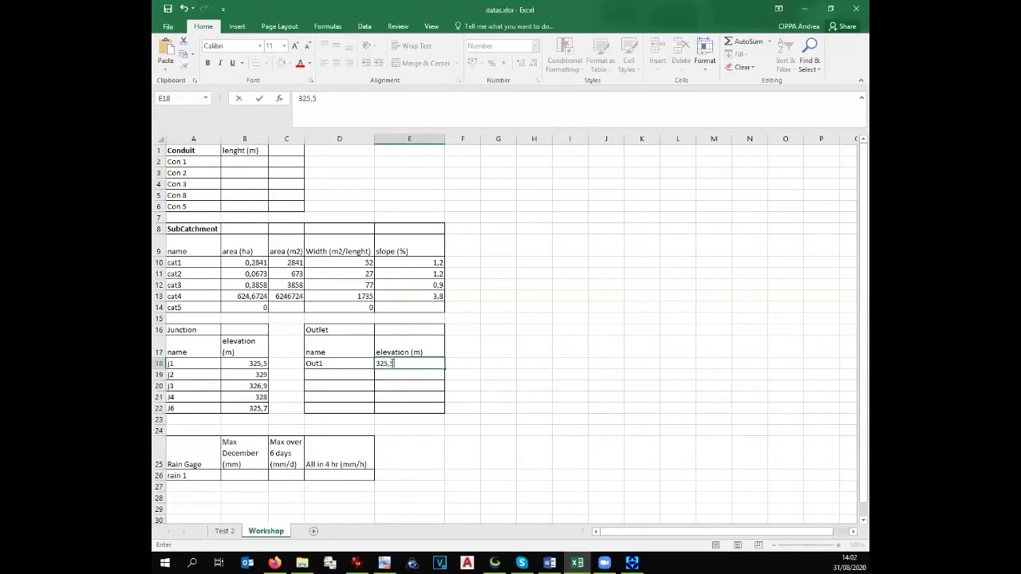
pyautogui.write('5,5')
pyautogui.click(258, 363)
pyautogui.press('Delete')
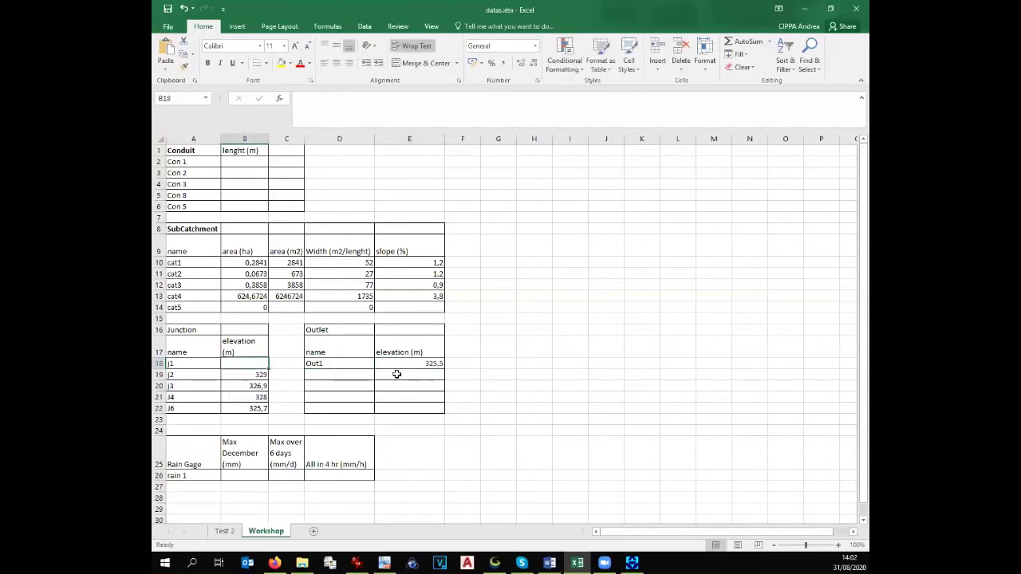
# - Switch to Global Mapper, show the Drainage Section WS layer, and look up the length of Drain 2
pyautogui.click(494, 563)
pyautogui.click(619, 335)
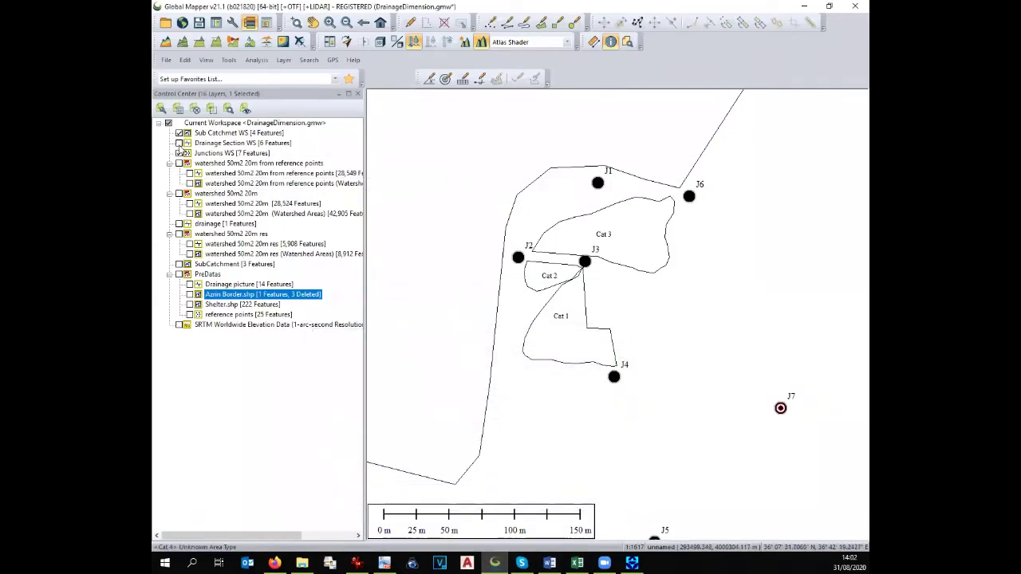
pyautogui.click(180, 143)
pyautogui.scroll(1, 606, 342)
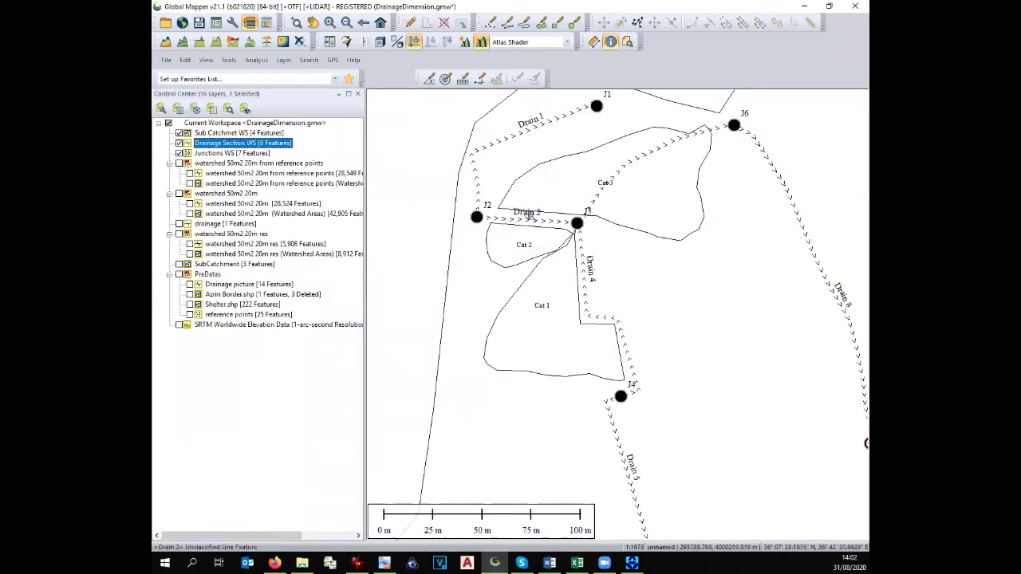
pyautogui.click(527, 224)
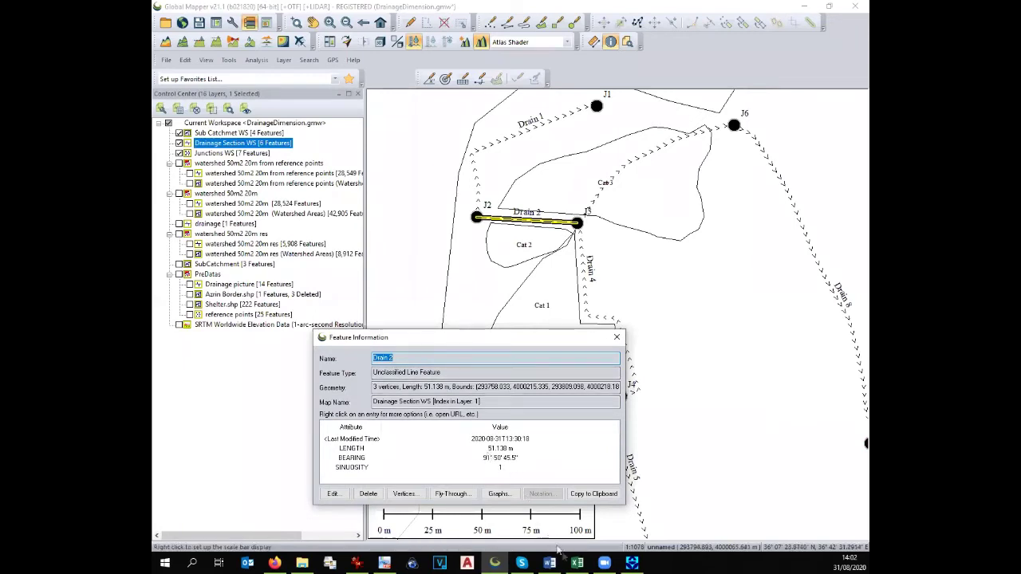
# - Switch to Excel and enter 51 as the length of conduit Con 2
pyautogui.click(577, 564)
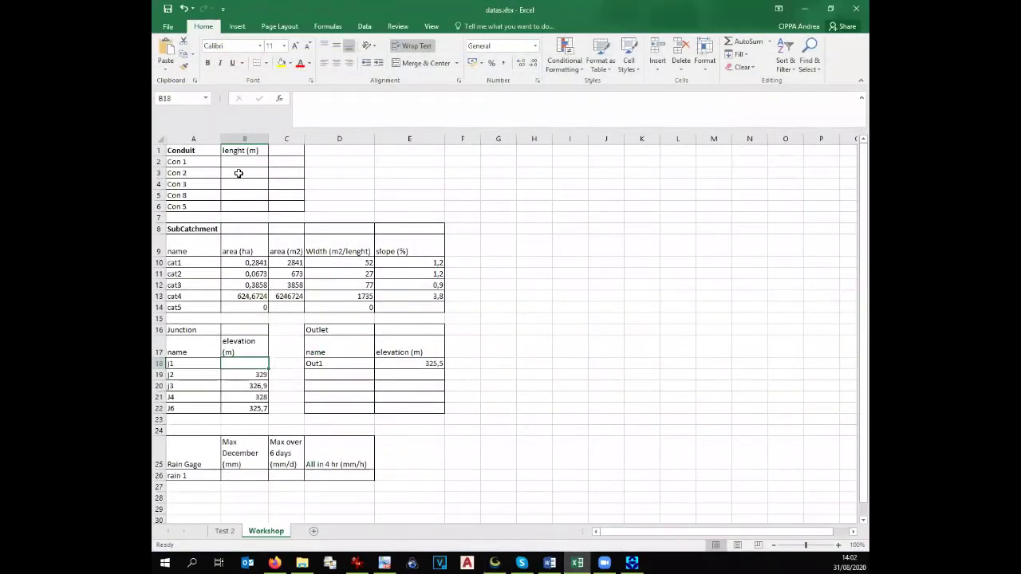
pyautogui.click(238, 173)
pyautogui.write('51')
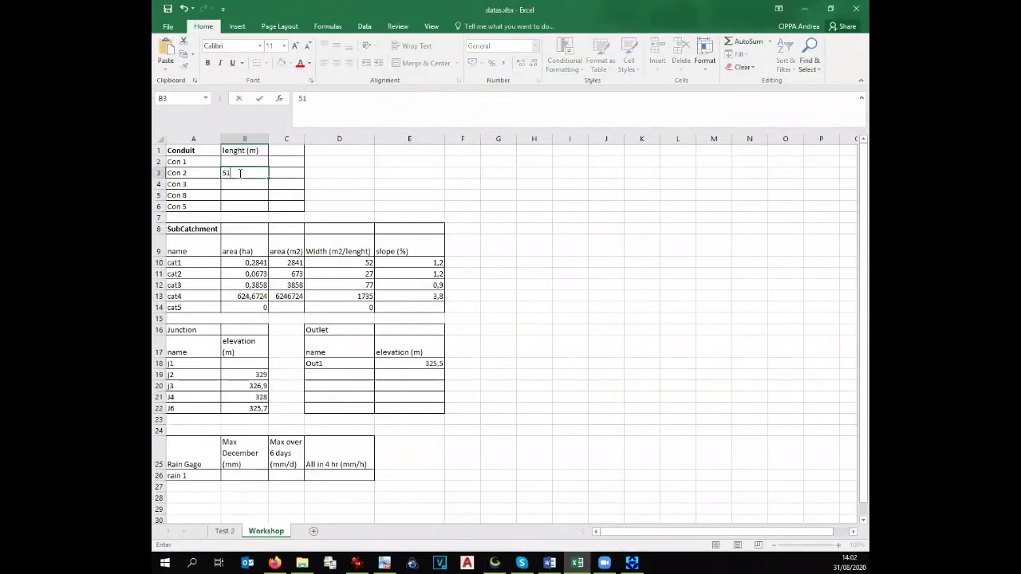
# - Look up the length of Drain 4 in Global Mapper, and rename conduit Con 3 as Con 4 in the Excel sheet
pyautogui.click(495, 563)
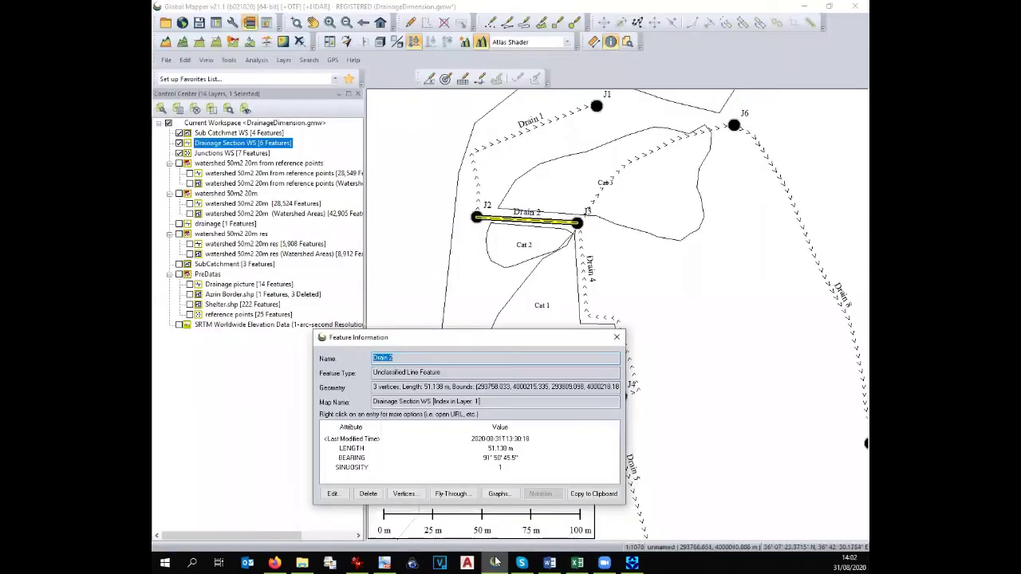
pyautogui.click(617, 337)
pyautogui.click(590, 291)
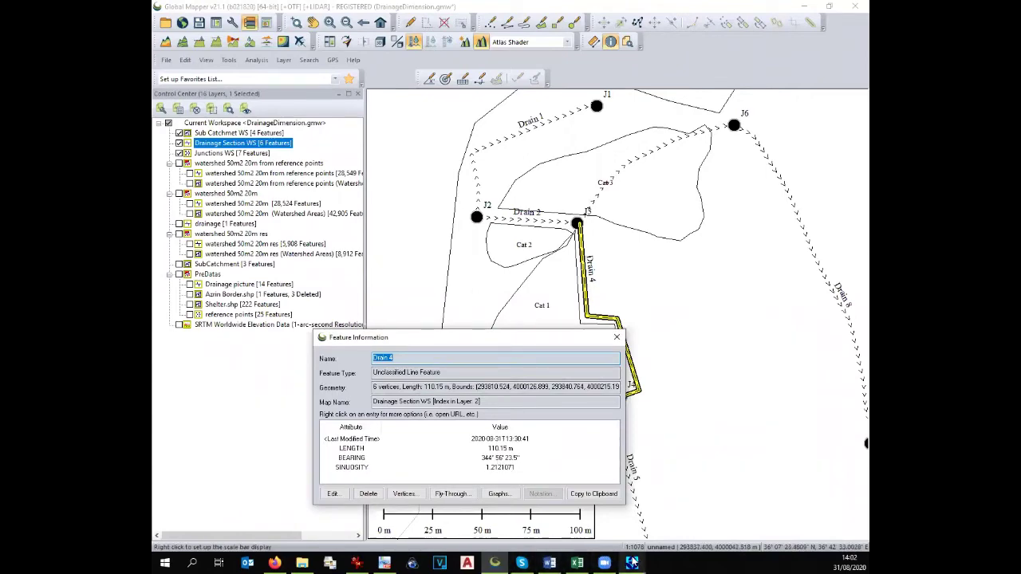
pyautogui.click(579, 564)
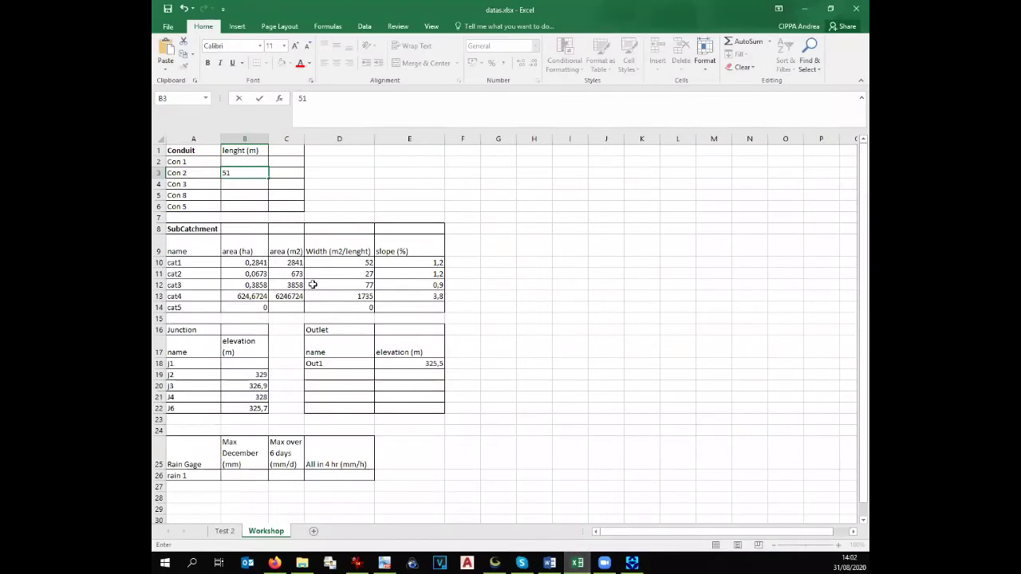
pyautogui.click(204, 183)
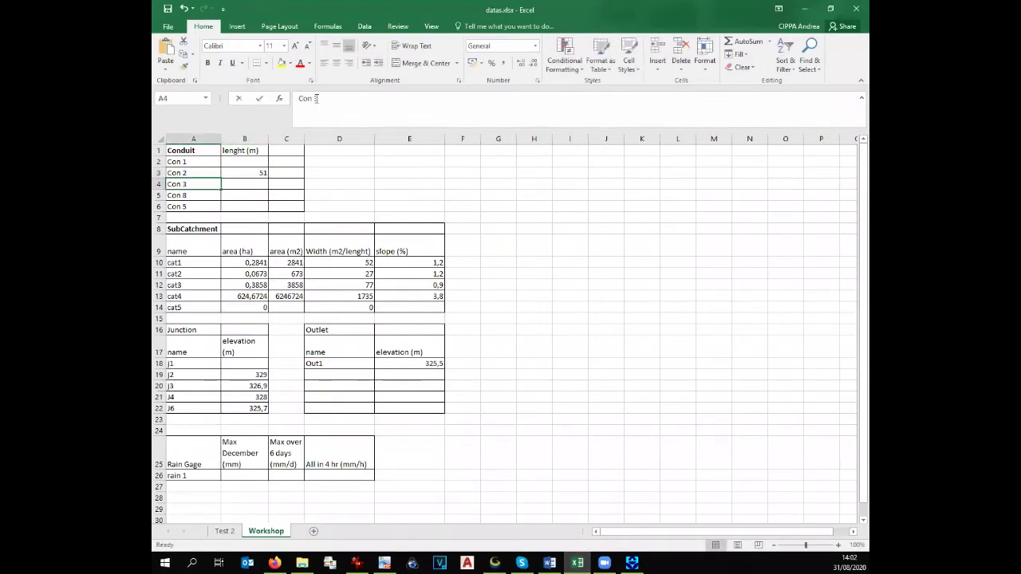
pyautogui.write('4')
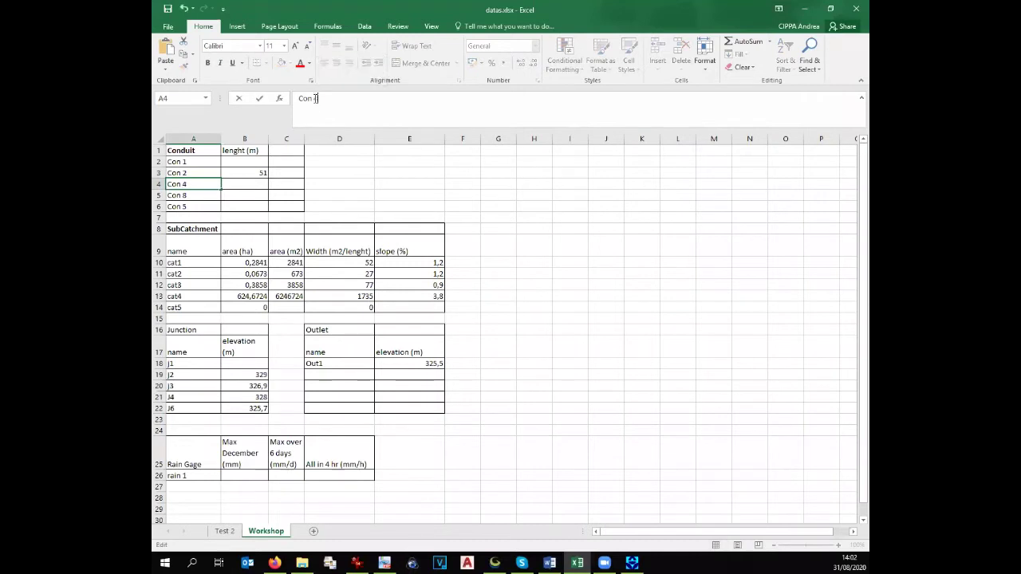
# - Enter 110 as the length of conduit Con 4, and look up the length of the drain between J3 and J6 in Global Mapper
pyautogui.click(258, 182)
pyautogui.write('110')
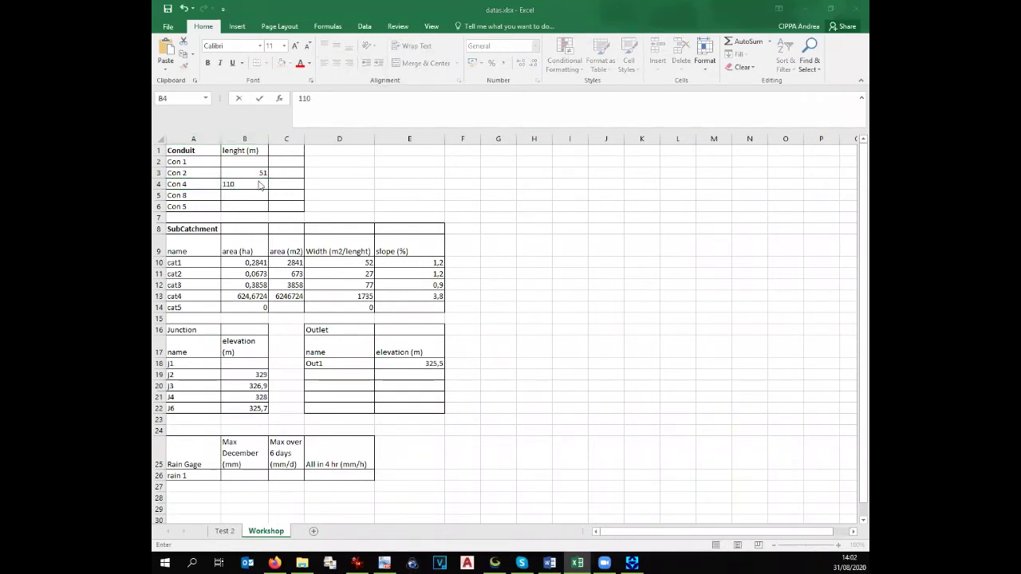
pyautogui.hotkey('alt', 'Tab')
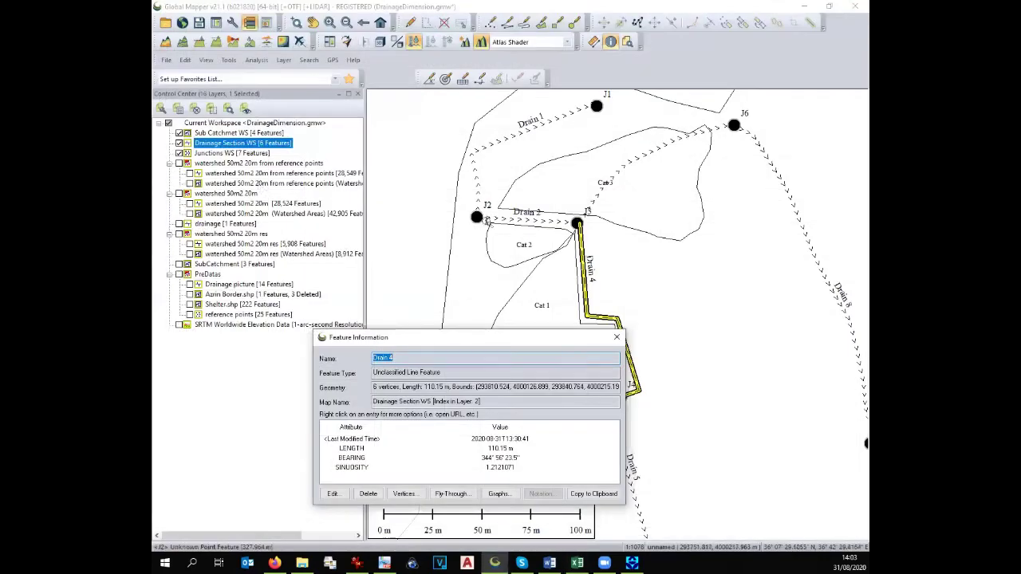
pyautogui.click(627, 179)
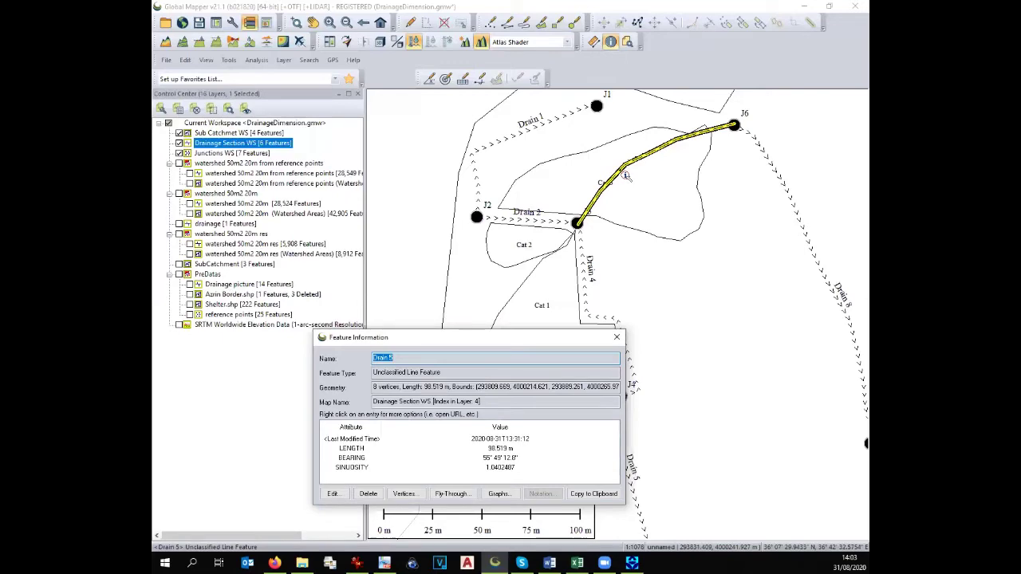
# - Switch to Excel and enter 98 as the length of conduit Con 5, and look up the length of Drain 8 in Global Mapper
pyautogui.hotkey('alt', 'Tab')
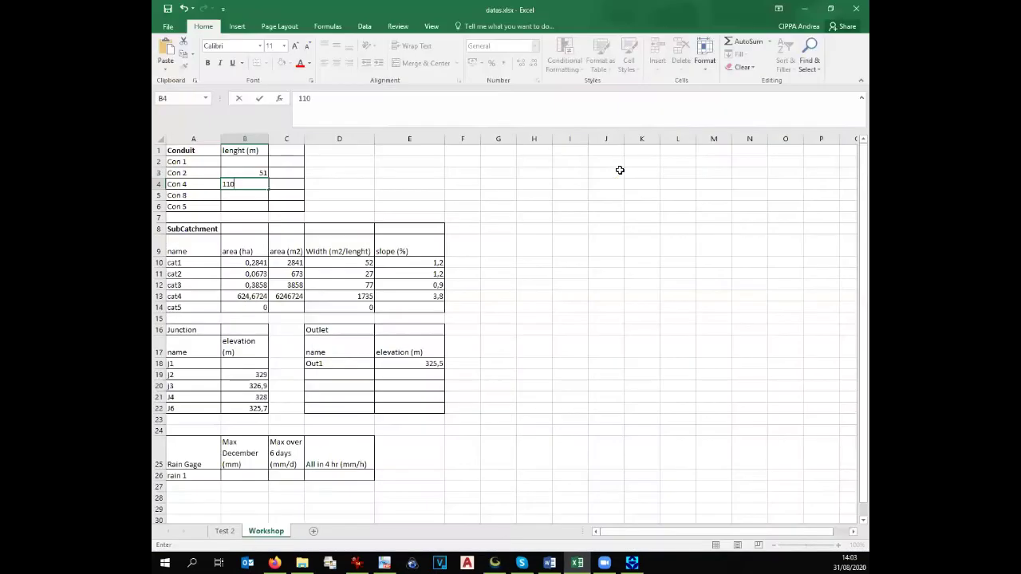
pyautogui.click(234, 205)
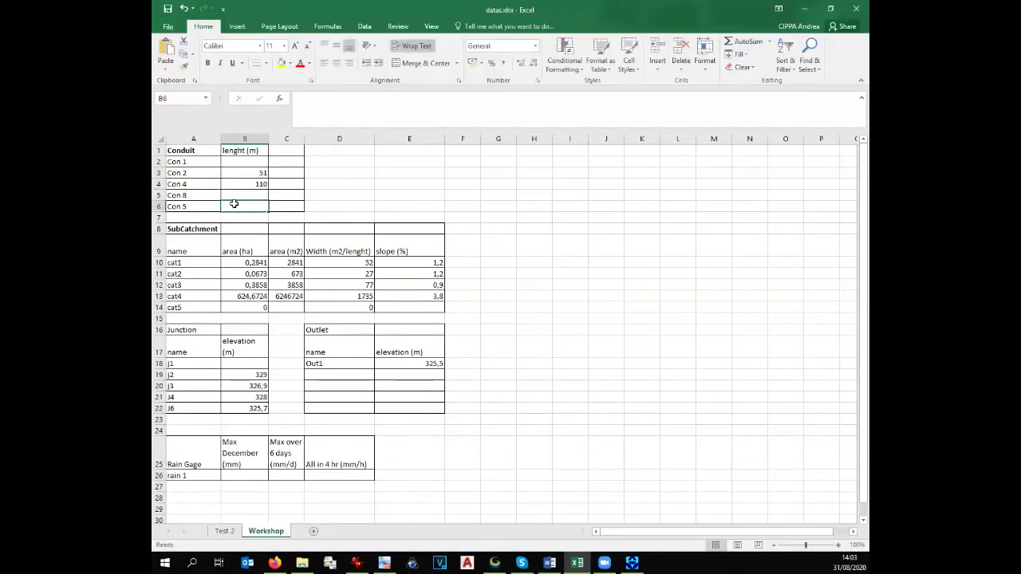
pyautogui.write('98')
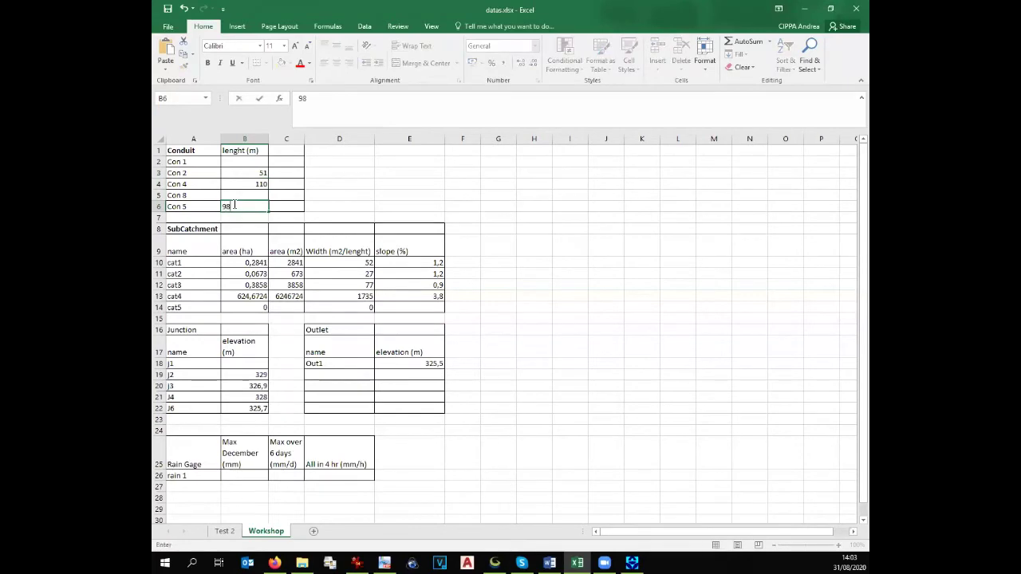
pyautogui.hotkey('alt', 'Tab')
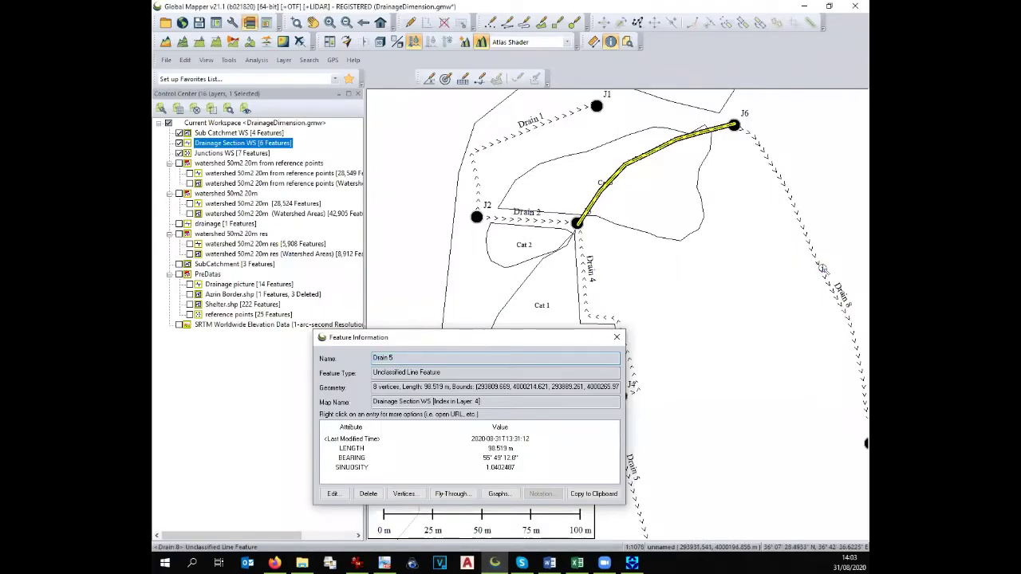
pyautogui.click(824, 270)
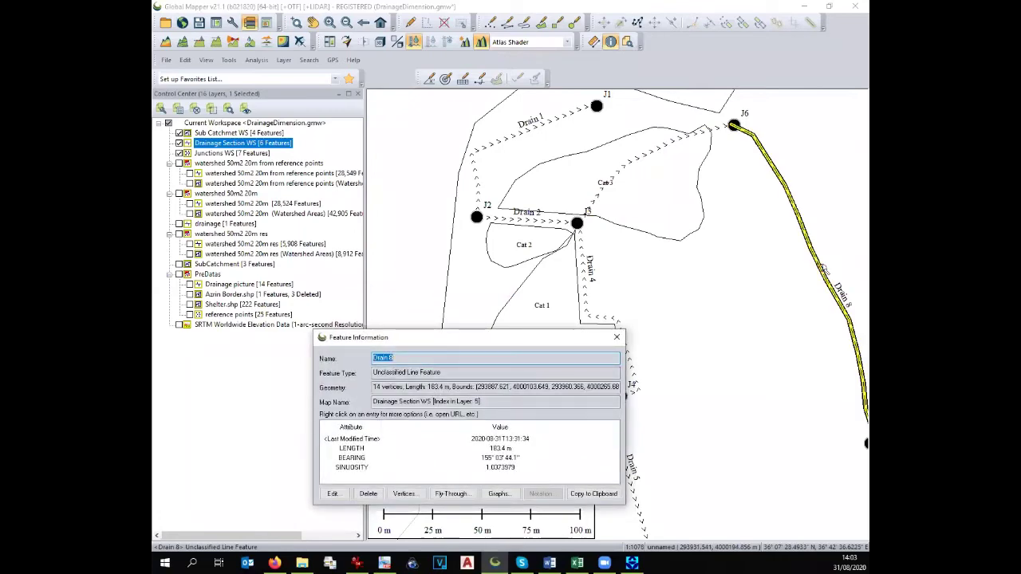
# - Switch to Excel and enter 183 as the length of conduit Con 8
pyautogui.hotkey('alt', 'Tab')
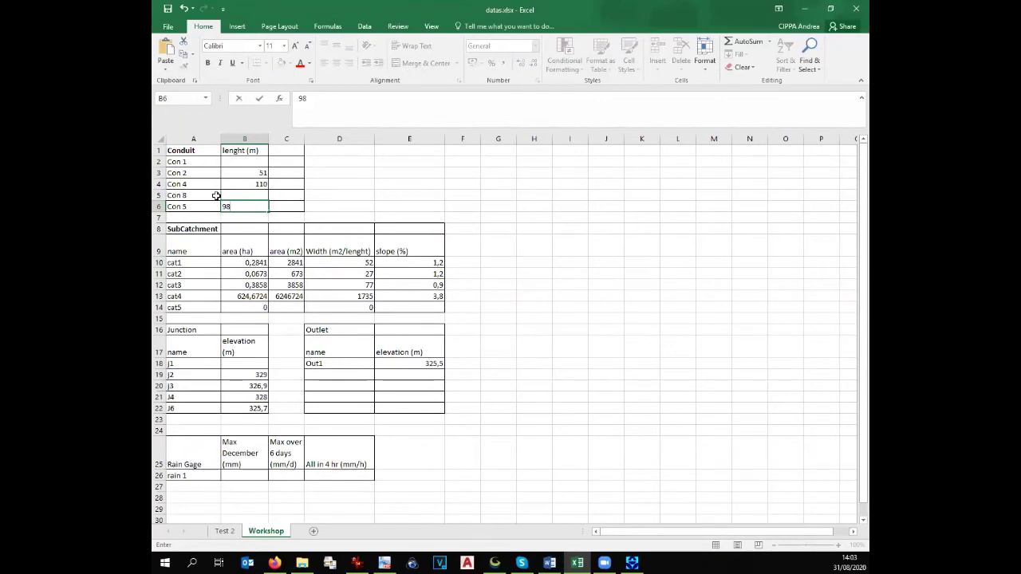
pyautogui.click(255, 193)
pyautogui.write('1')
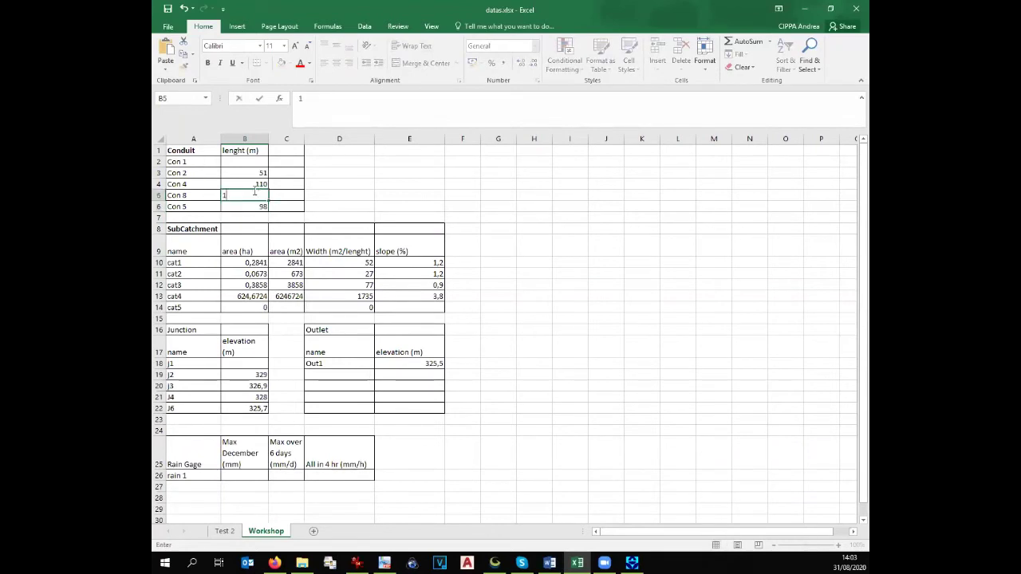
pyautogui.write('83')
pyautogui.click(397, 230)
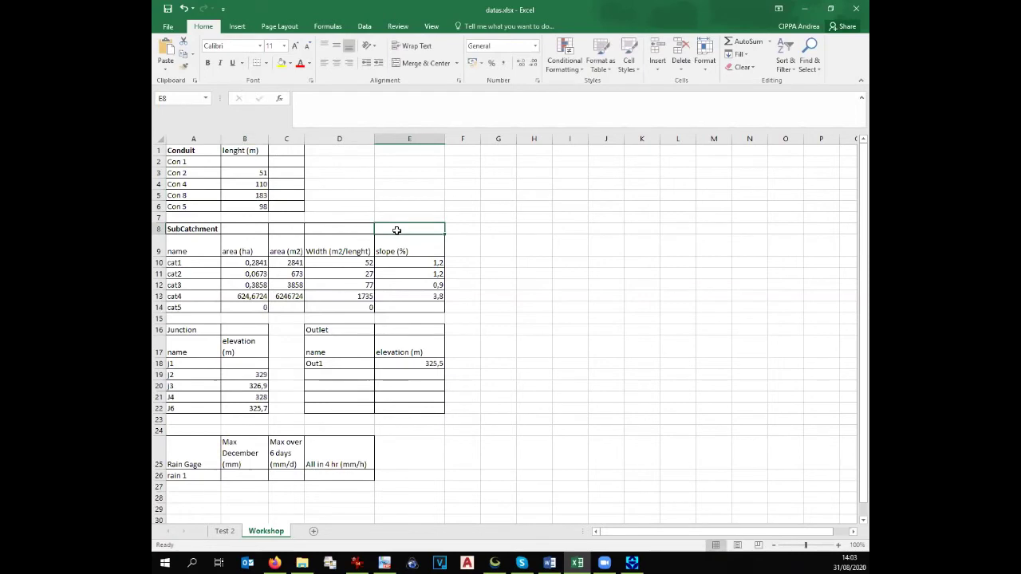
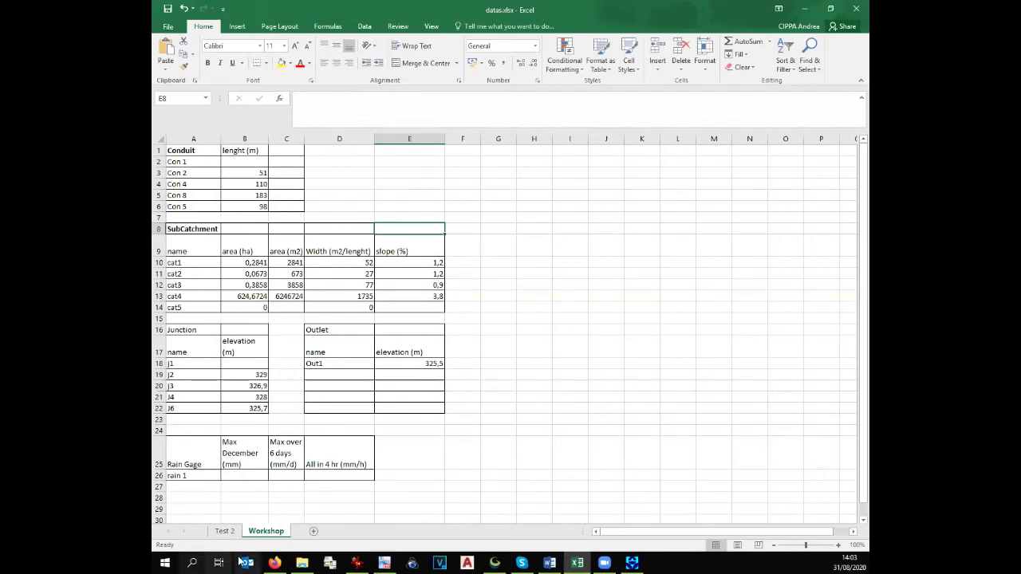
pyautogui.click(274, 563)
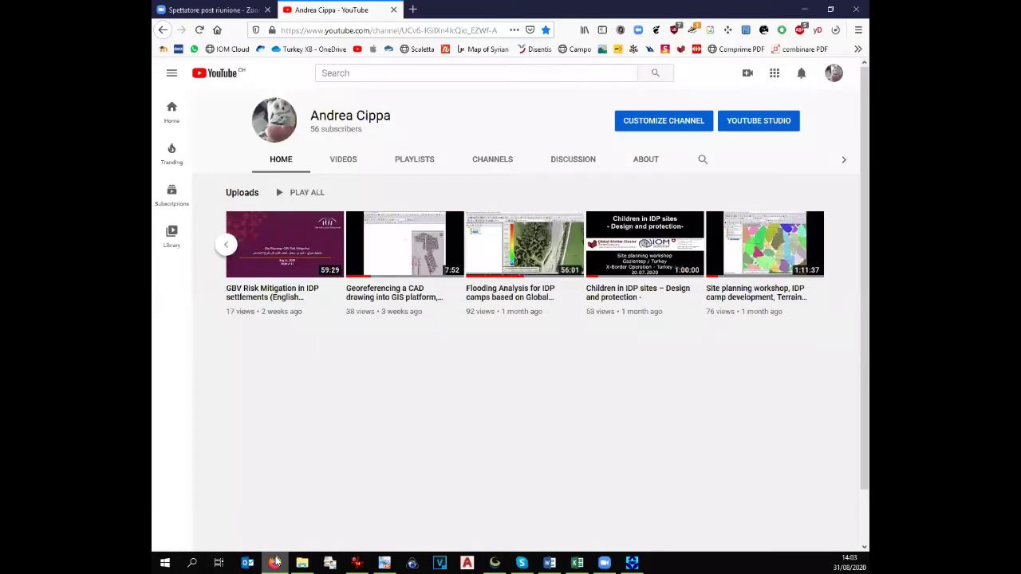
pyautogui.click(549, 562)
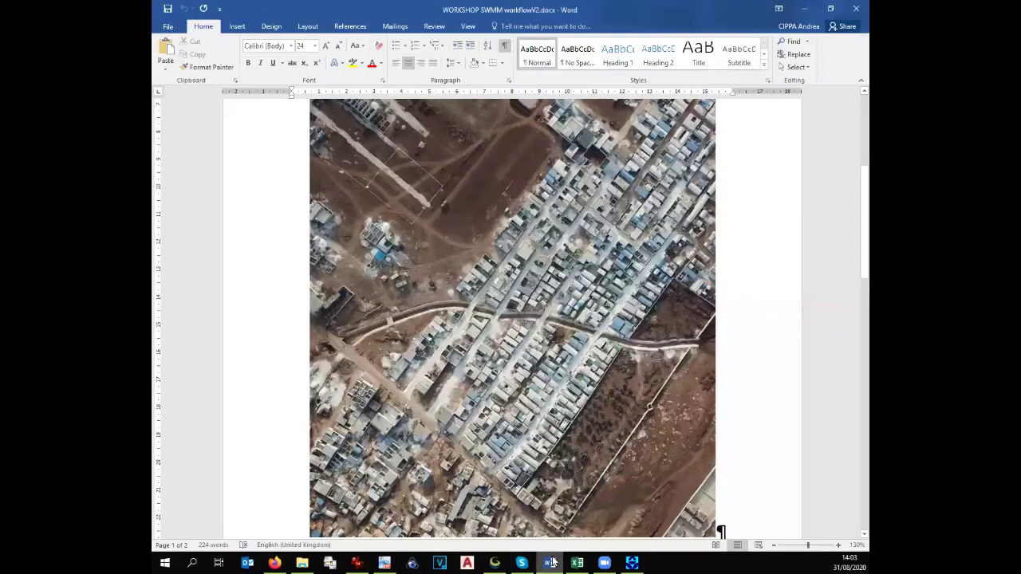
pyautogui.scroll(-5, 547, 549)
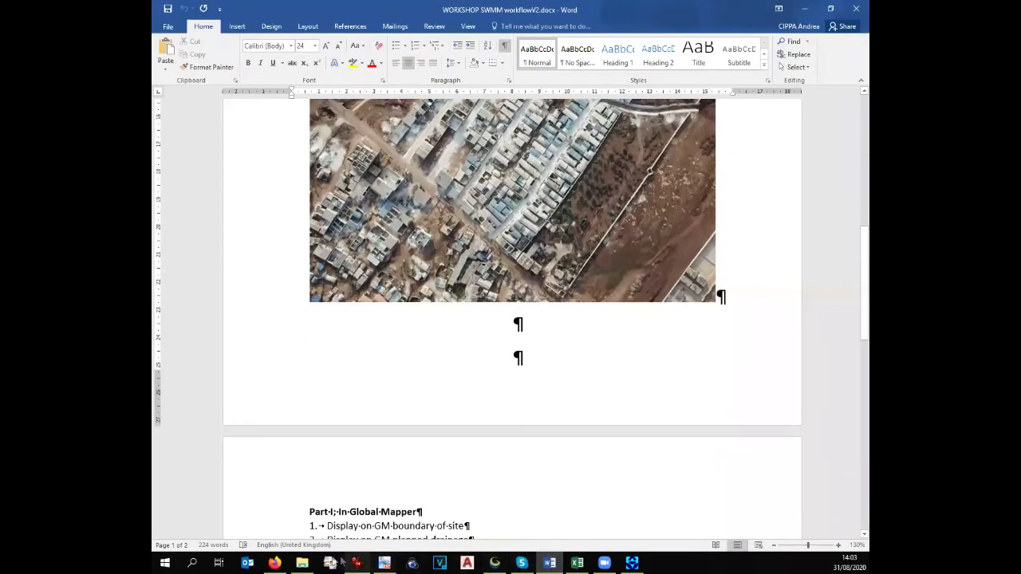
# - Switch to File Explorer and open SWMM references.docx from the SWMM folder on the Desktop
pyautogui.click(307, 562)
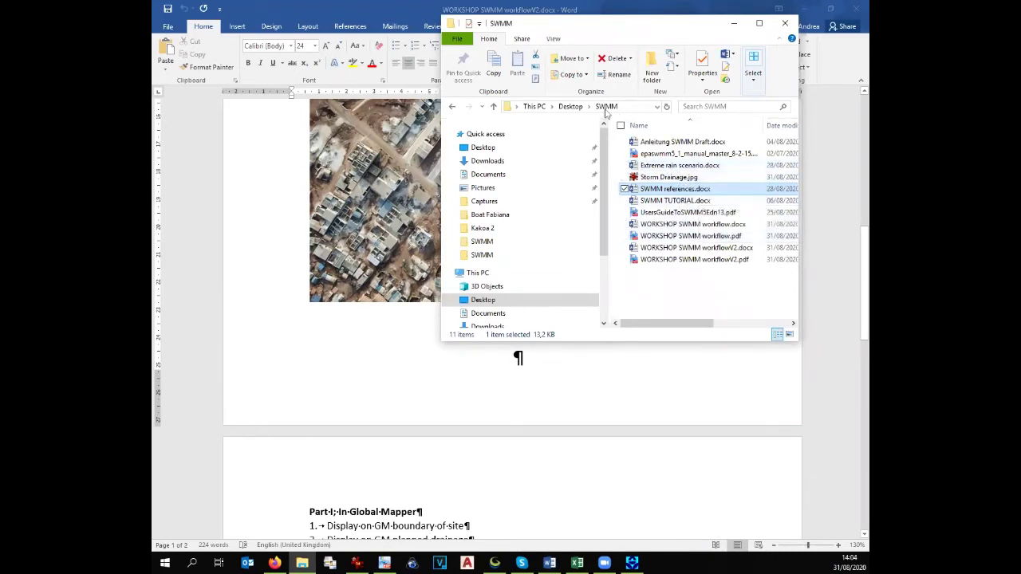
pyautogui.click(489, 151)
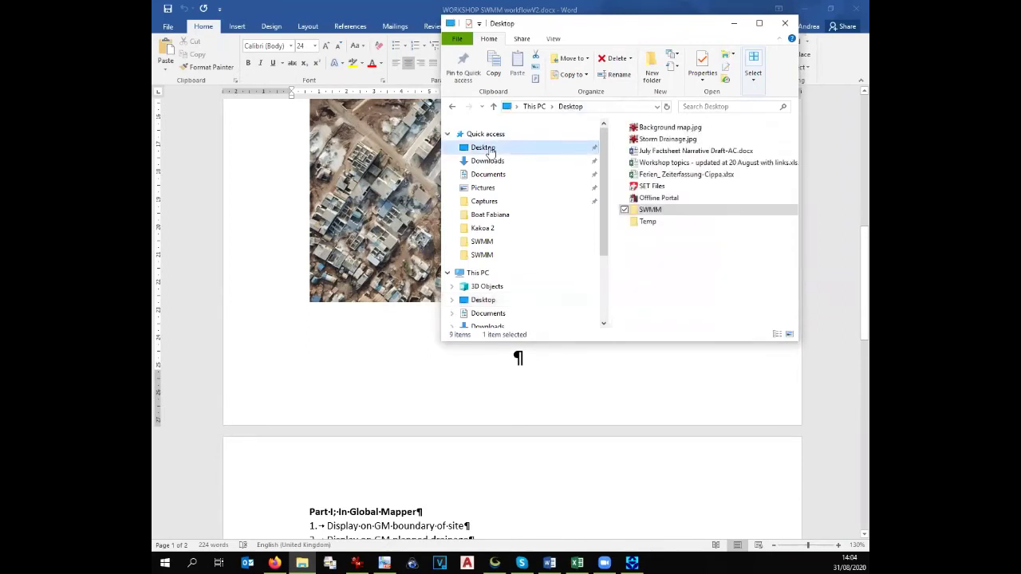
pyautogui.click(492, 246)
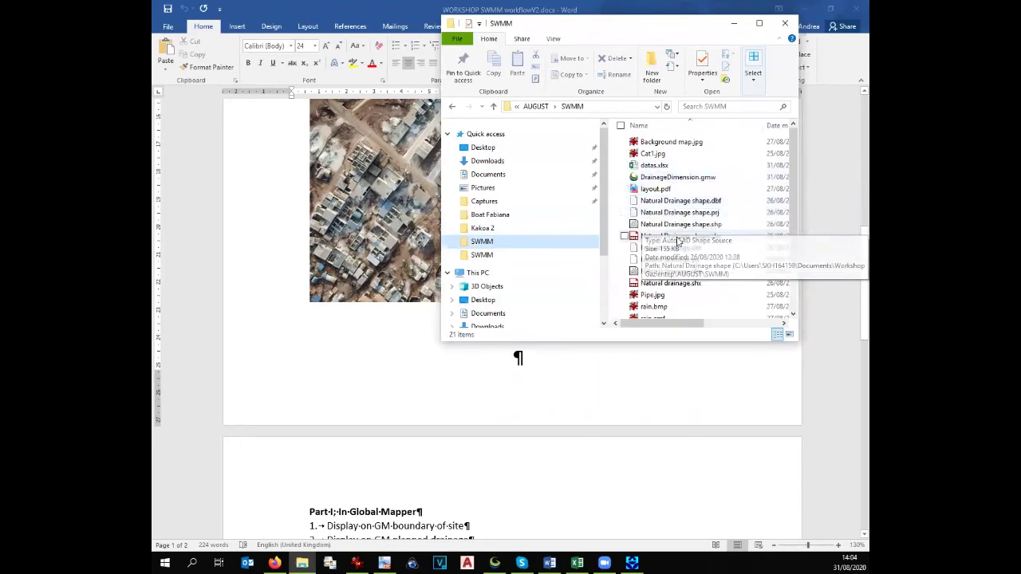
pyautogui.scroll(-2, 650, 227)
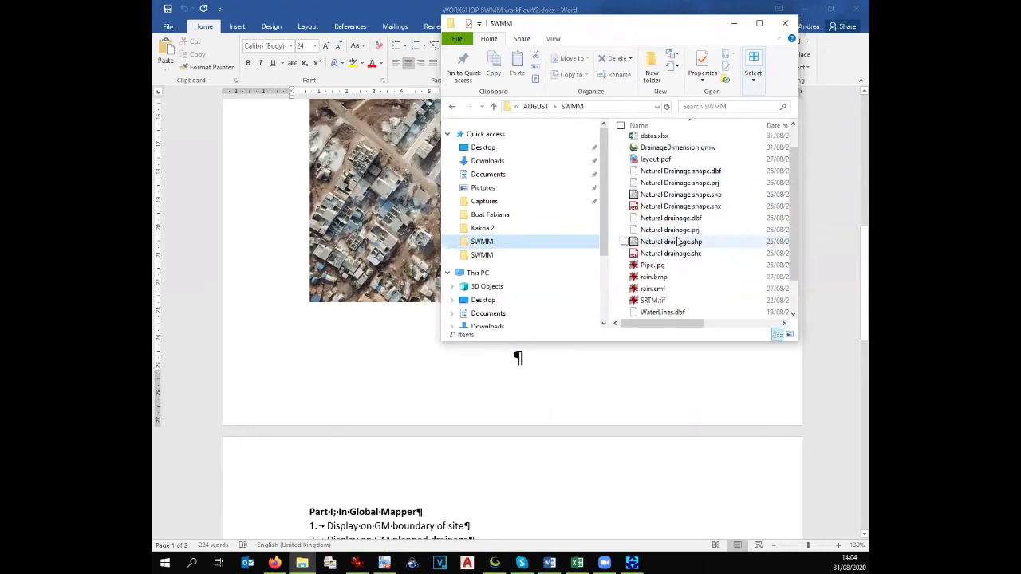
pyautogui.click(558, 255)
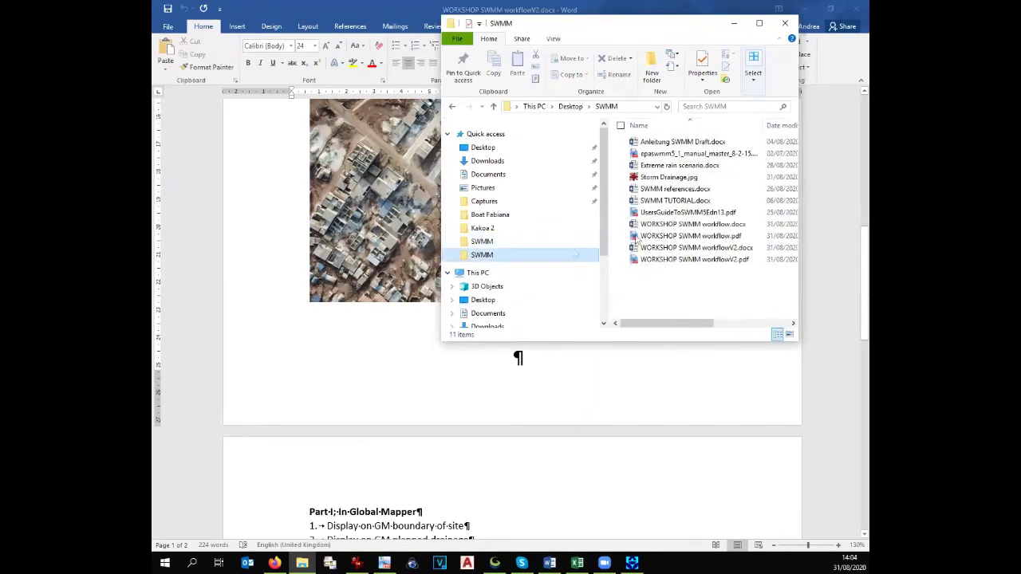
pyautogui.doubleClick(717, 189)
# - Copy the Weather Spark link under Meteorological data (example) and open it in Firefox
pyautogui.scroll(-5, 592, 284)
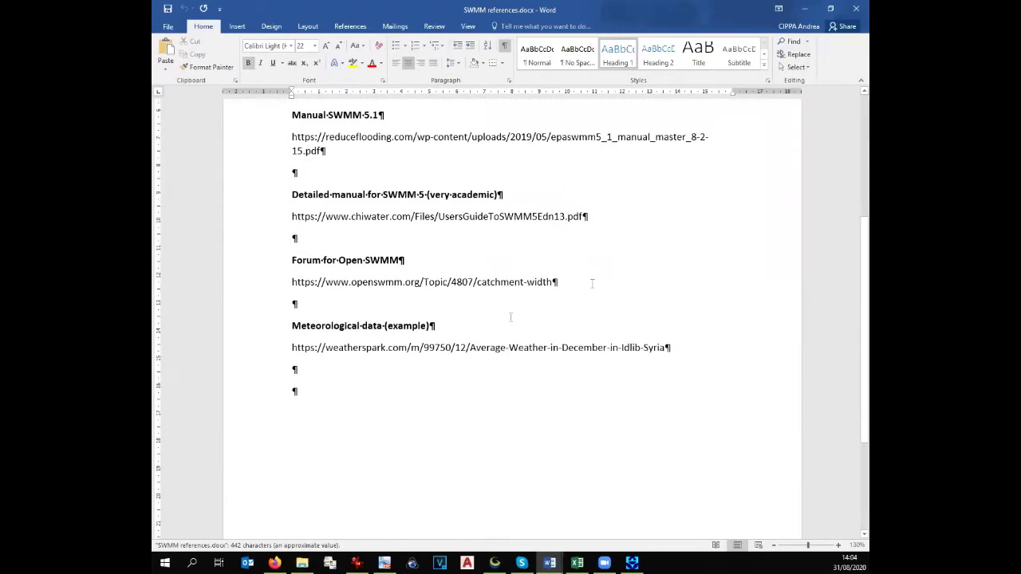
pyautogui.tripleClick(457, 351)
pyautogui.hotkey('ctrl', 'c')
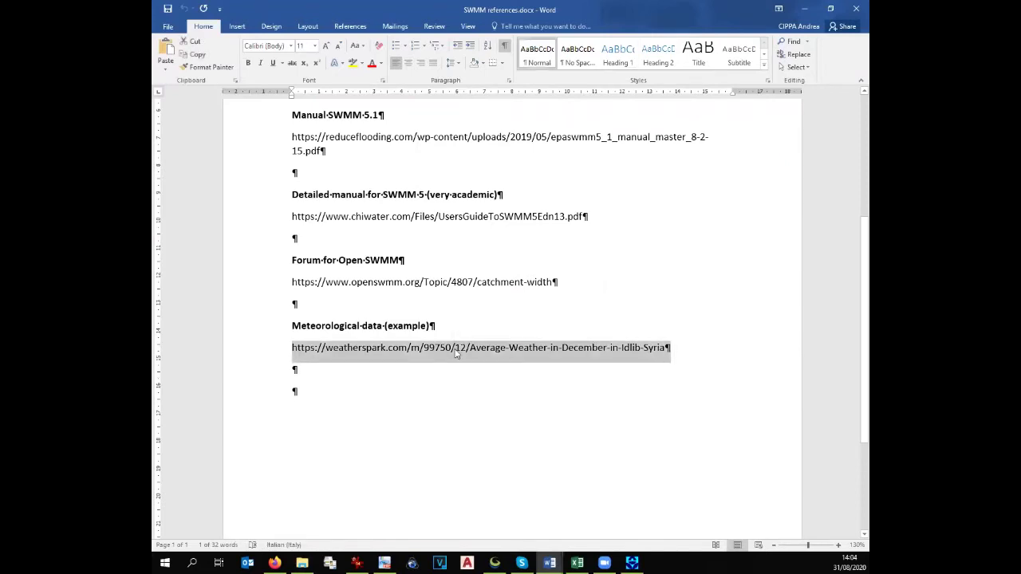
pyautogui.click(274, 564)
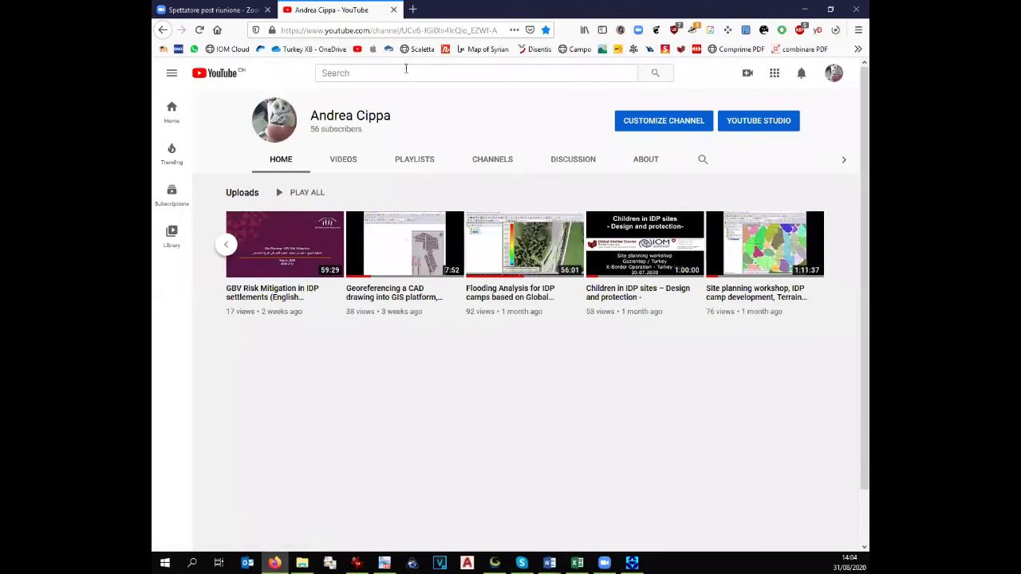
pyautogui.click(382, 29)
pyautogui.hotkey('ctrl', 'v')
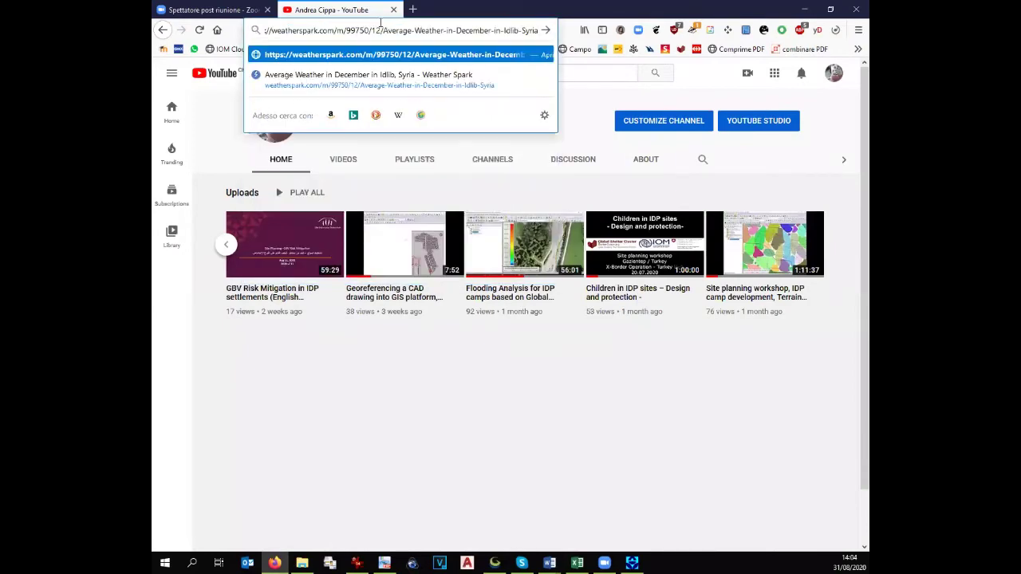
pyautogui.press('Return')
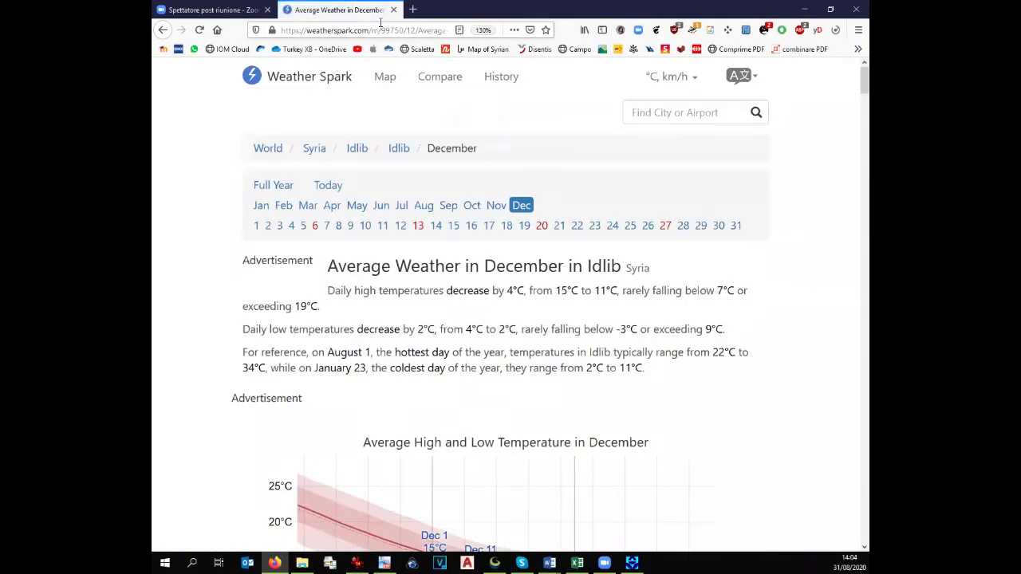
# - Show Idlib's full-year weather and examine the daily chance of precipitation and the average monthly rainfall charts
pyautogui.click(399, 148)
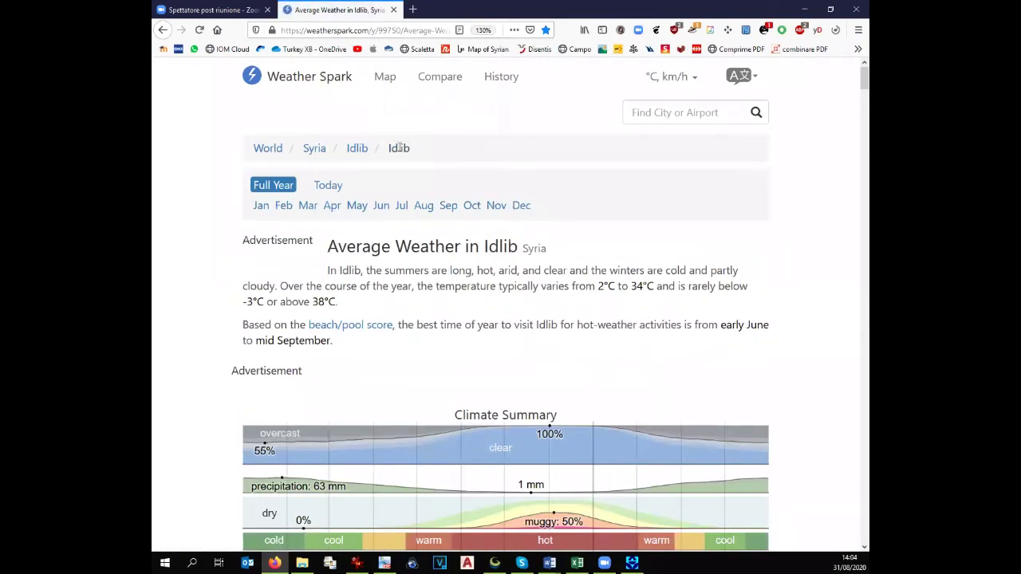
pyautogui.scroll(-15, 399, 148)
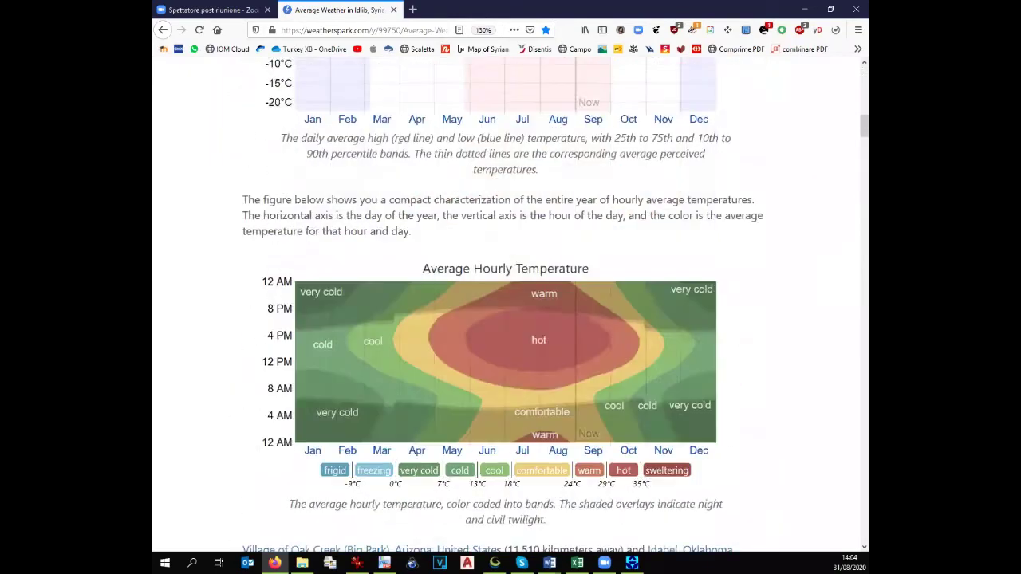
pyautogui.scroll(-15, 399, 148)
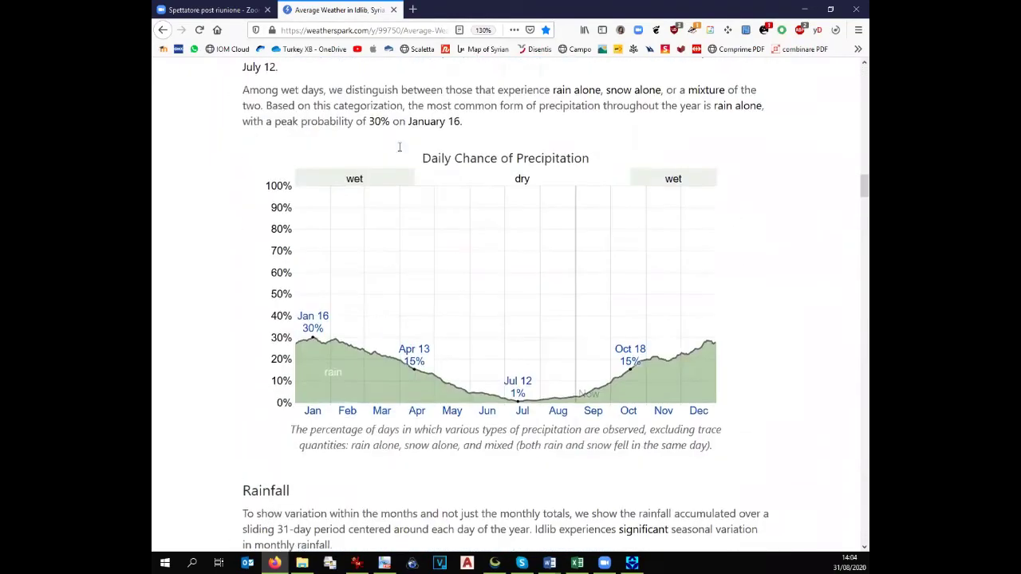
pyautogui.scroll(-2, 399, 147)
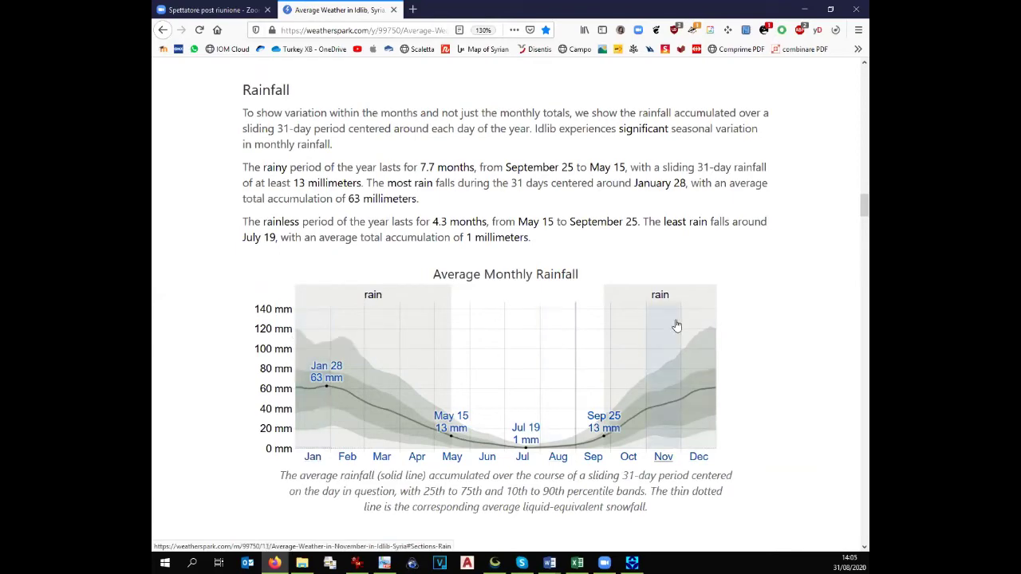
pyautogui.scroll(5, 689, 334)
pyautogui.scroll(20, 689, 334)
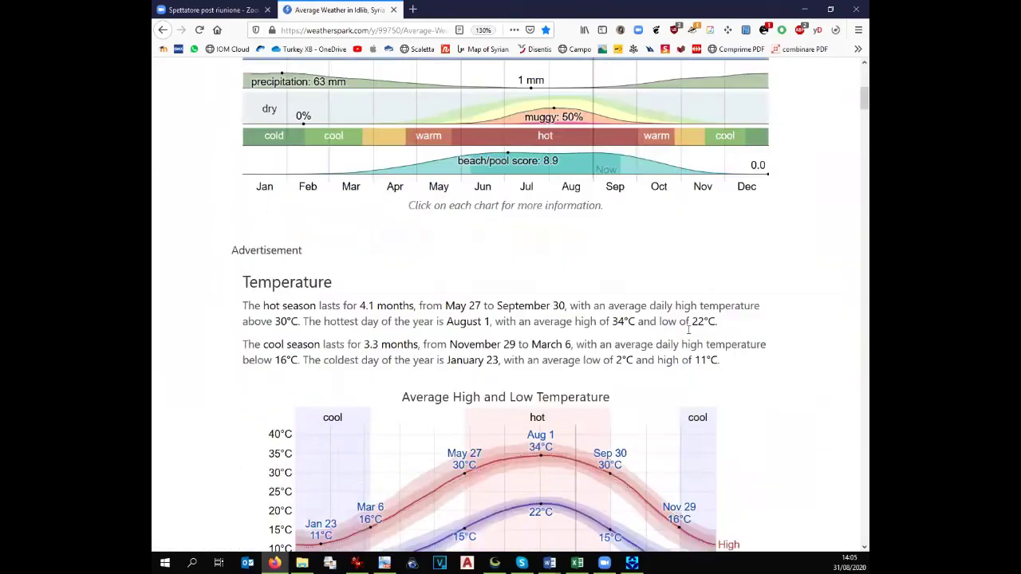
# - Show Idlib's December weather, examine the peak of the average monthly rainfall chart, and switch back to the Excel sheet
pyautogui.click(520, 206)
pyautogui.scroll(-15, 524, 227)
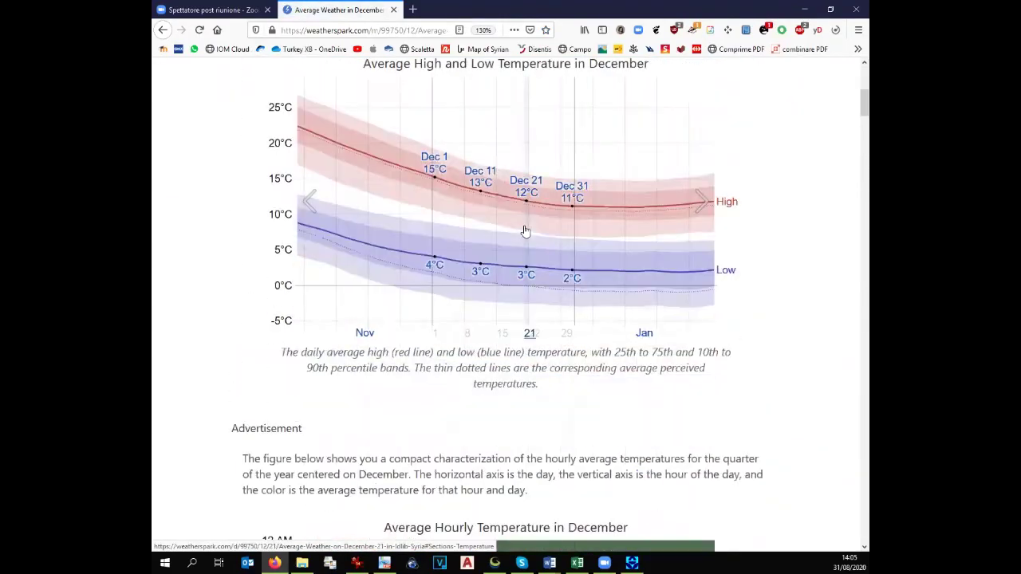
pyautogui.scroll(-5, 525, 226)
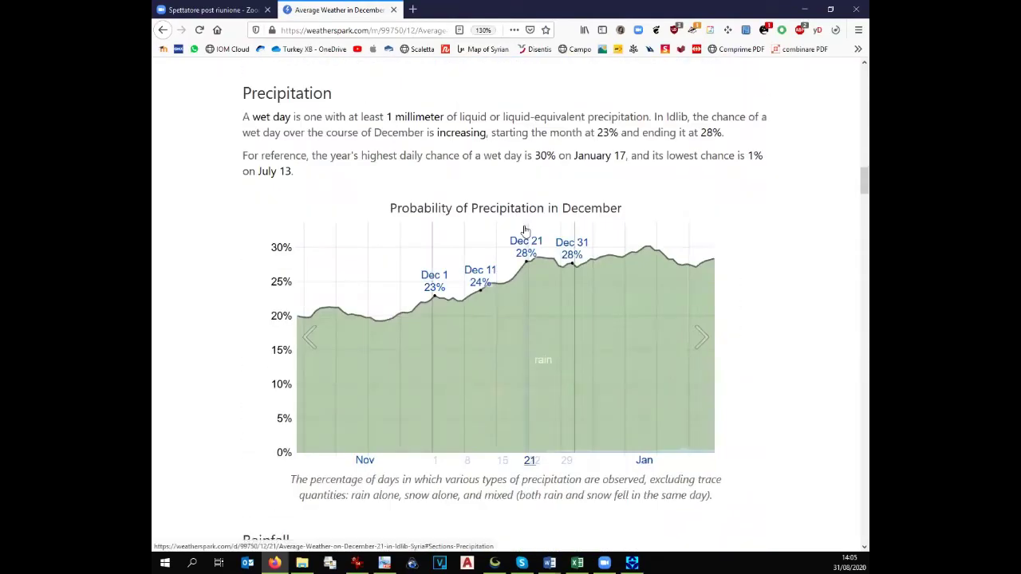
pyautogui.scroll(-6, 525, 229)
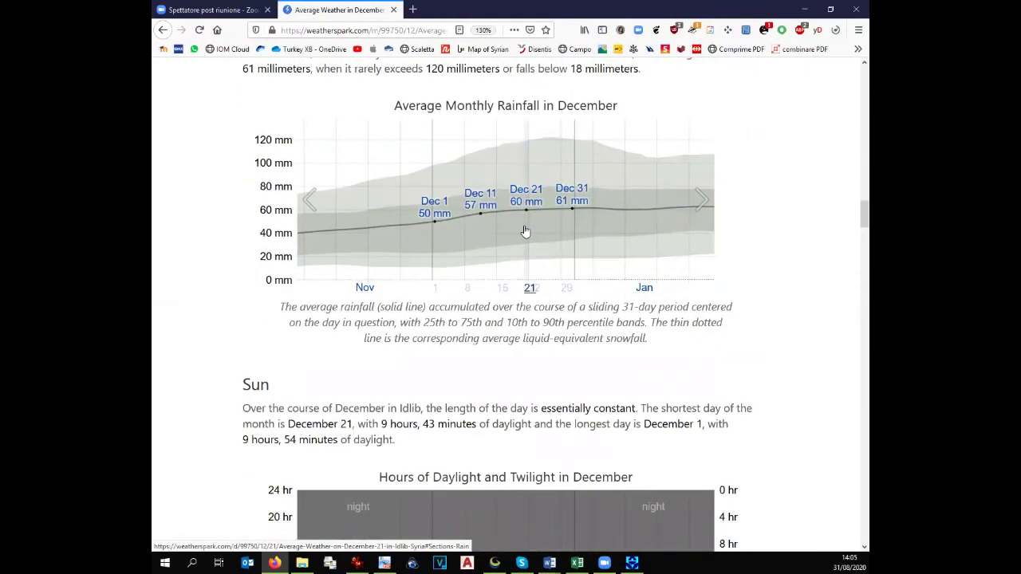
pyautogui.scroll(1, 526, 231)
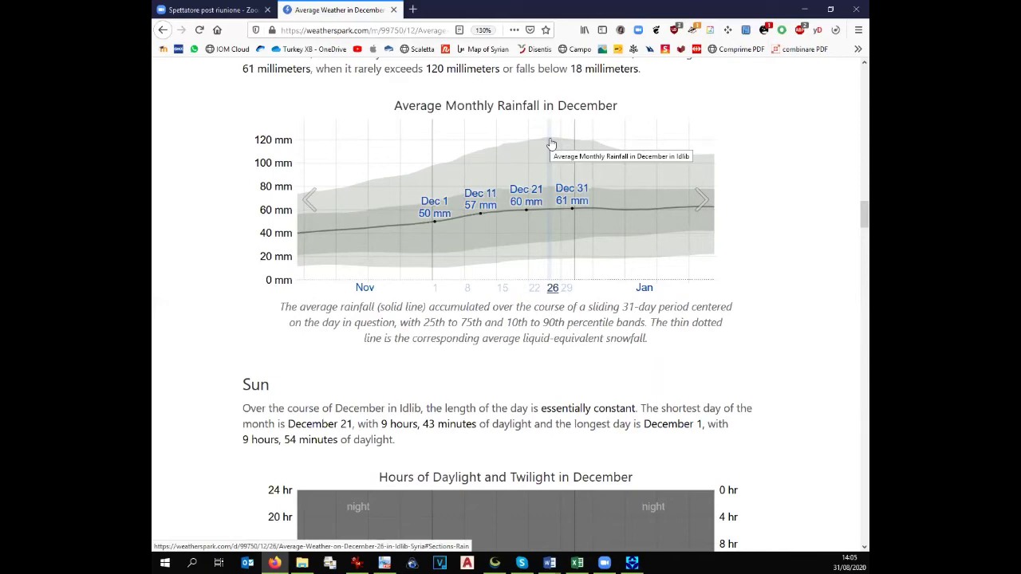
pyautogui.click(578, 563)
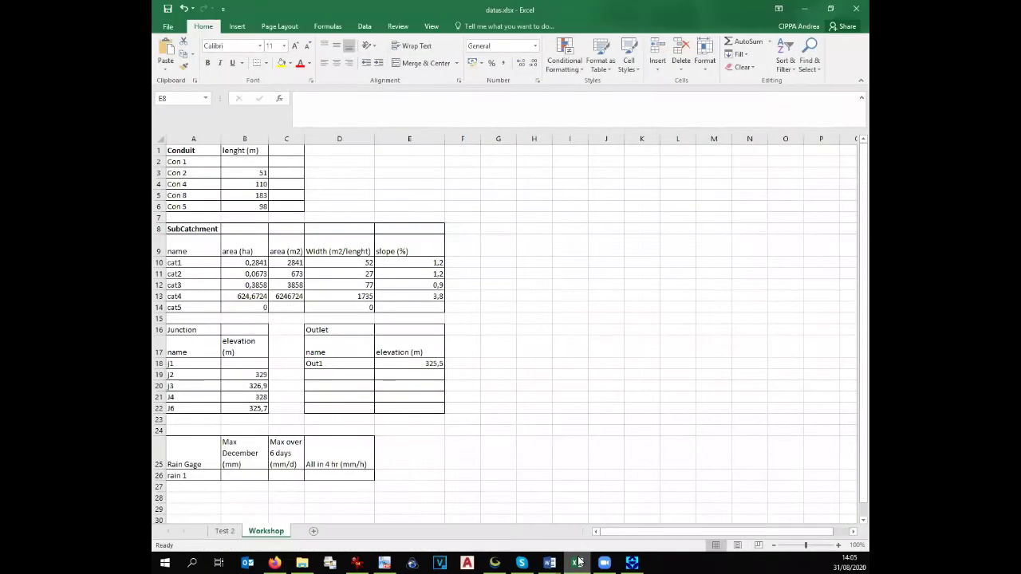
# - Enter 120 as the maximum December rainfall for rain 1 in the Rain Gage table
pyautogui.scroll(-1, 439, 433)
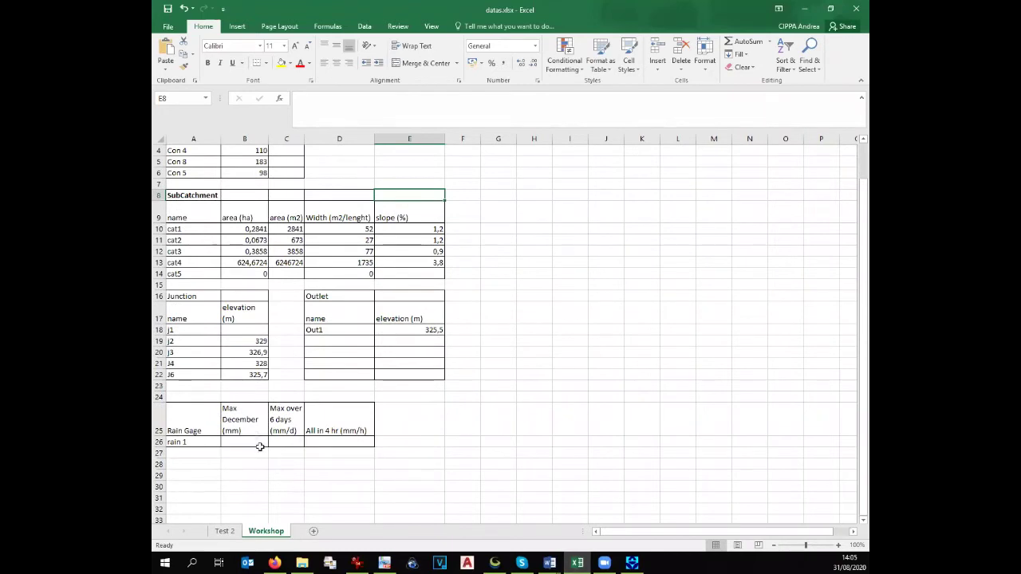
pyautogui.click(254, 441)
pyautogui.write('120')
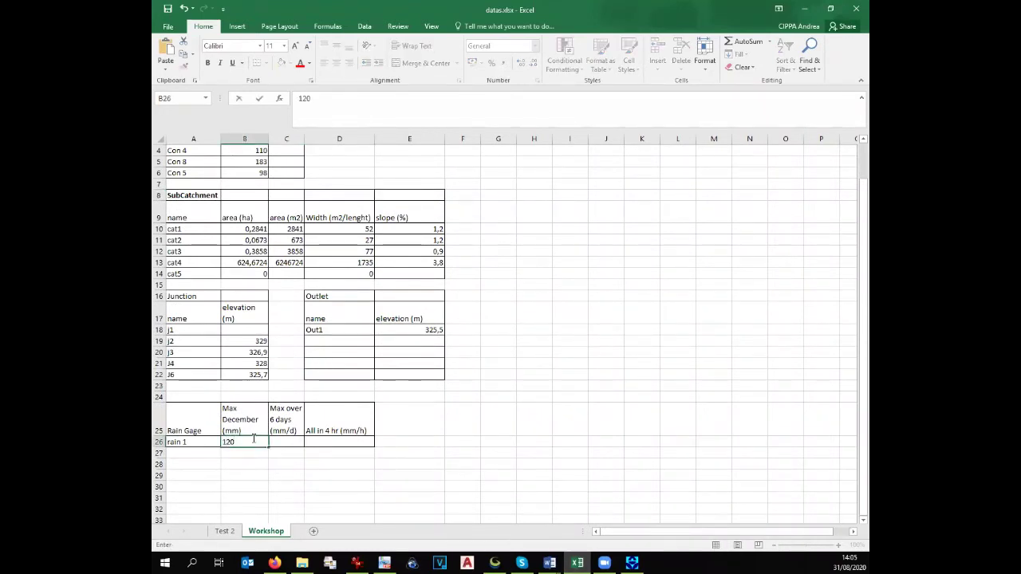
# - Change the 6-day rainfall heading to "Max over 4 days (mm/d)" and enter 30 below it for rain 1
pyautogui.click(276, 419)
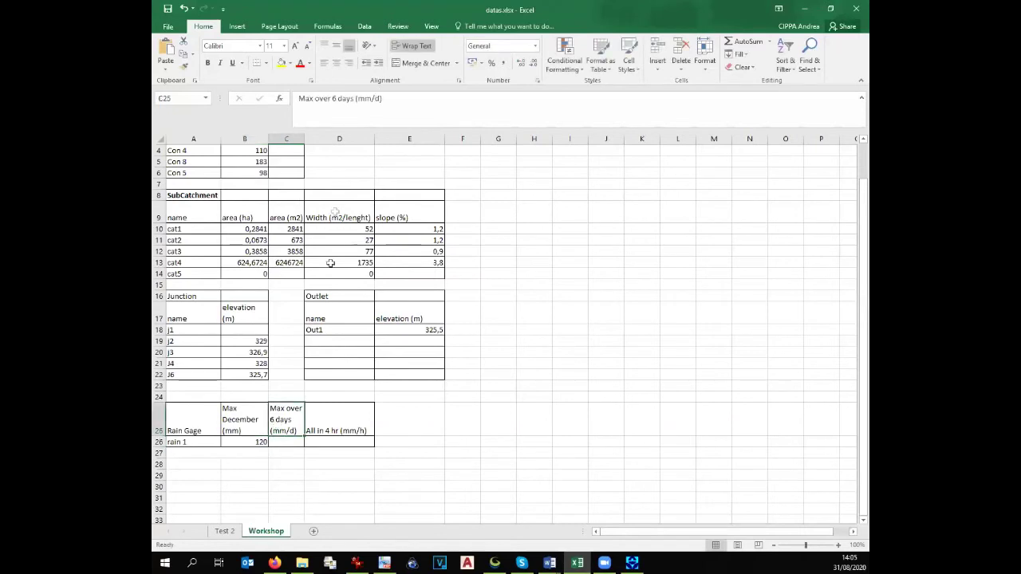
pyautogui.click(335, 98)
pyautogui.doubleClick(335, 98)
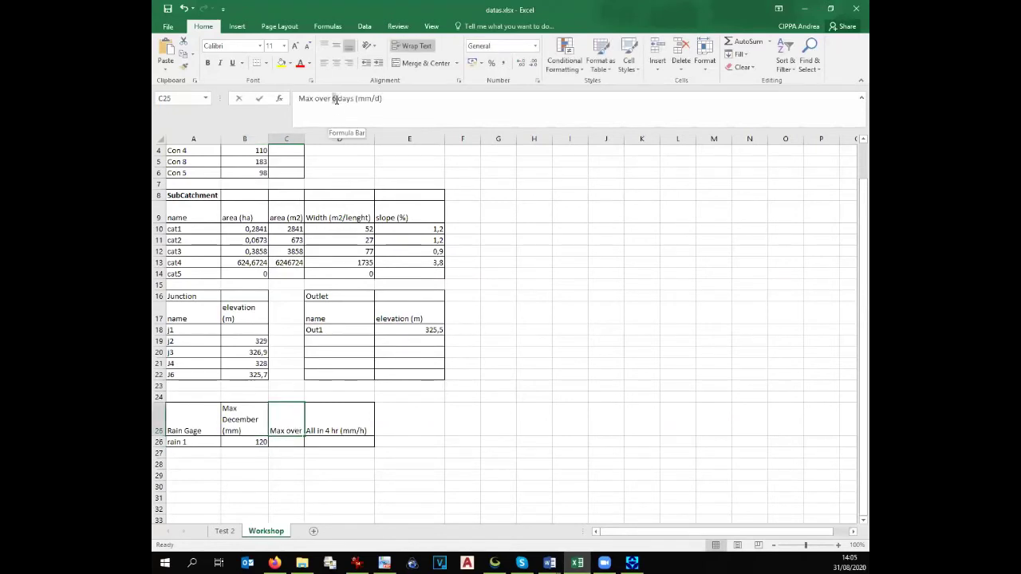
pyautogui.write('4')
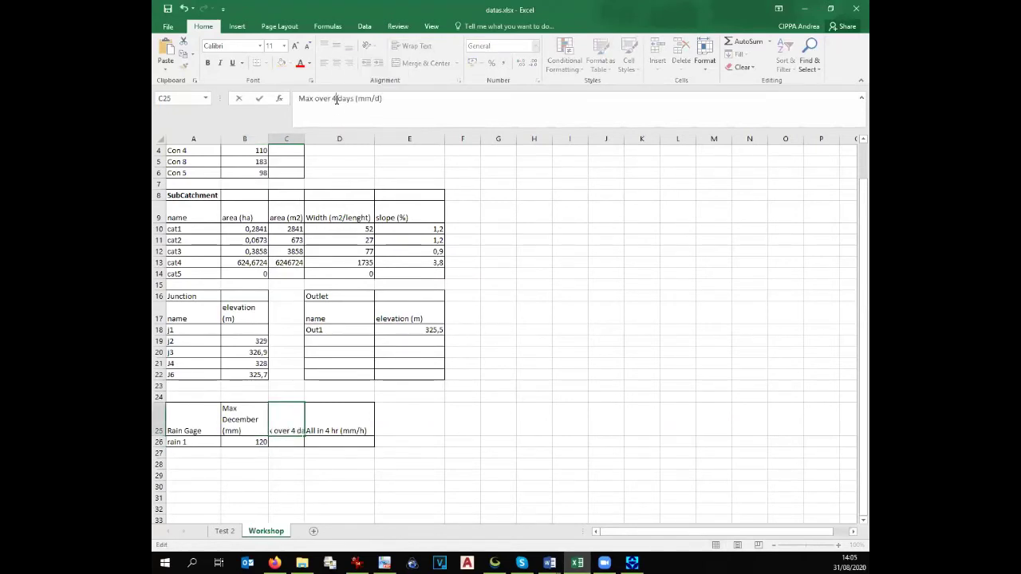
pyautogui.click(287, 444)
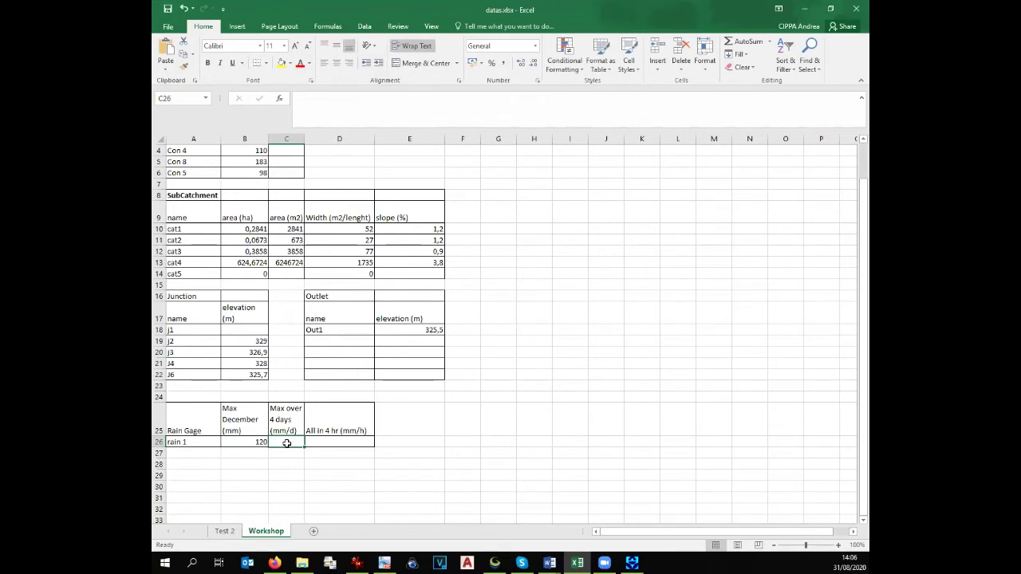
pyautogui.write('30')
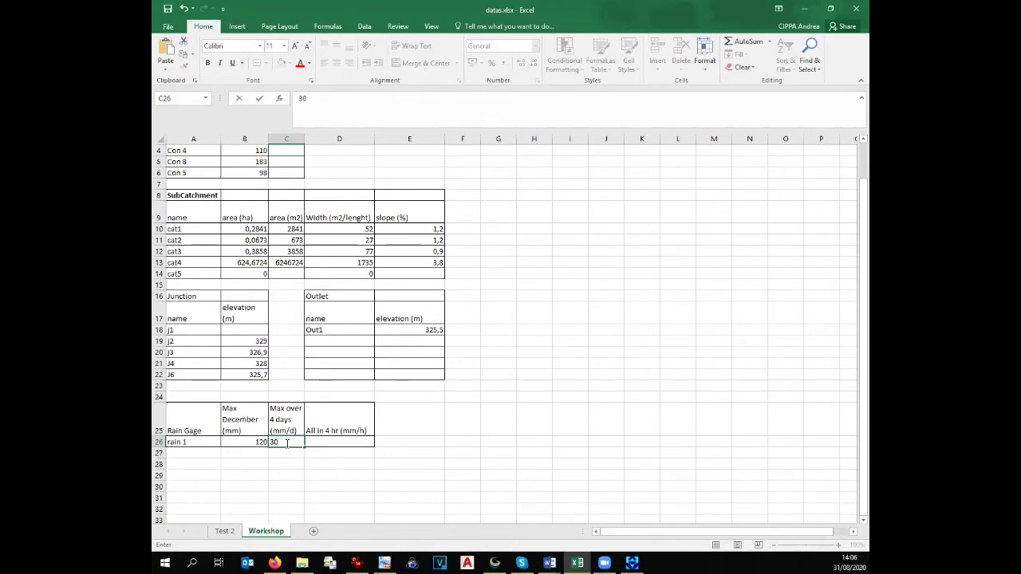
# - Enter 5 as the hourly rainfall (mm/h) for rain 1 in cell D26
pyautogui.click(328, 442)
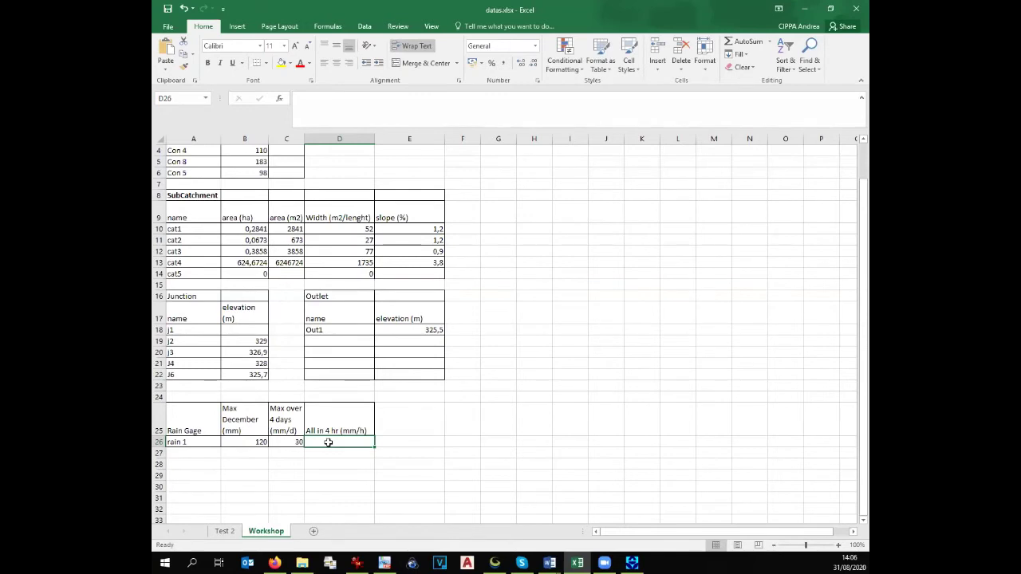
pyautogui.click(279, 442)
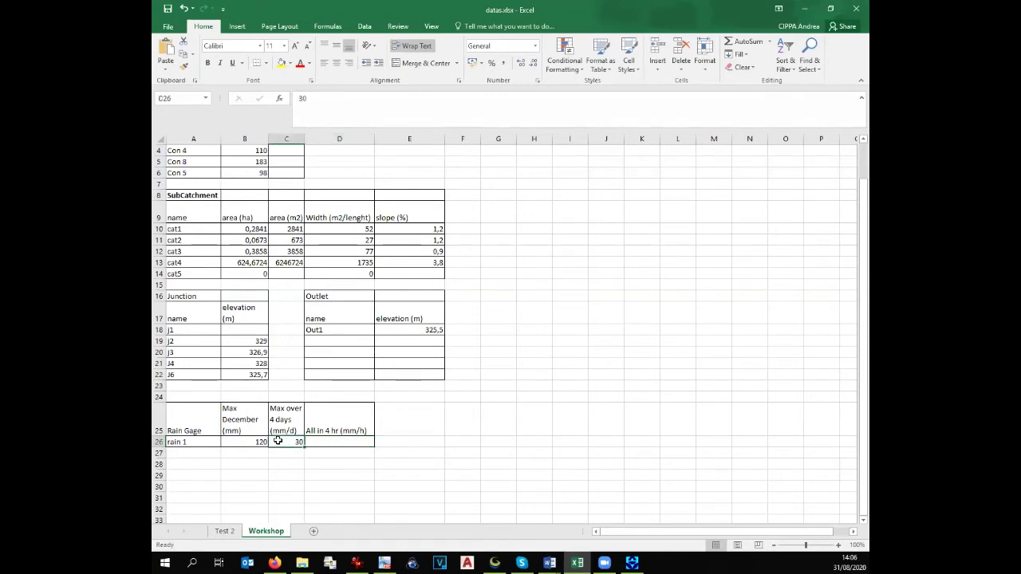
pyautogui.click(336, 442)
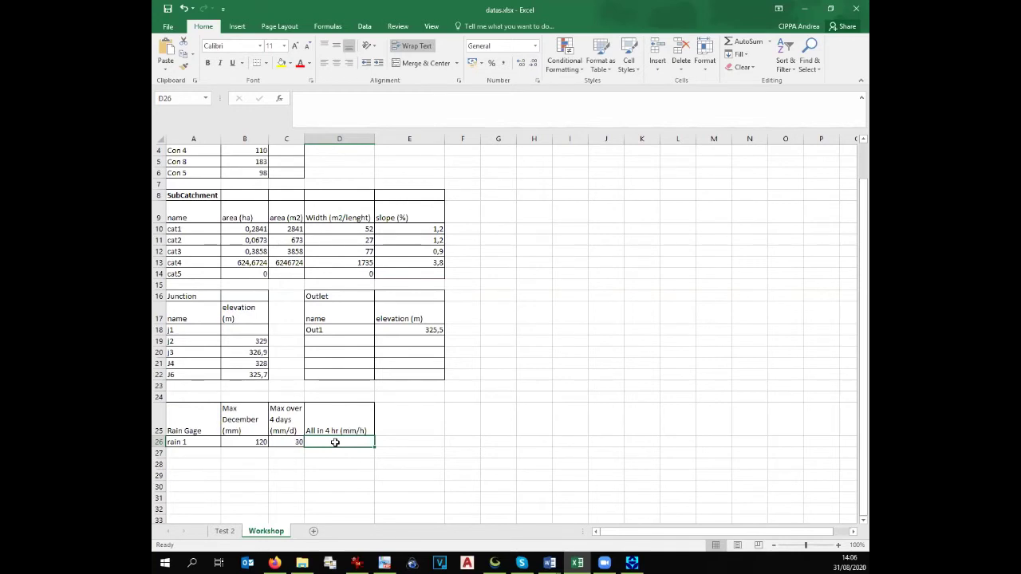
pyautogui.write('5')
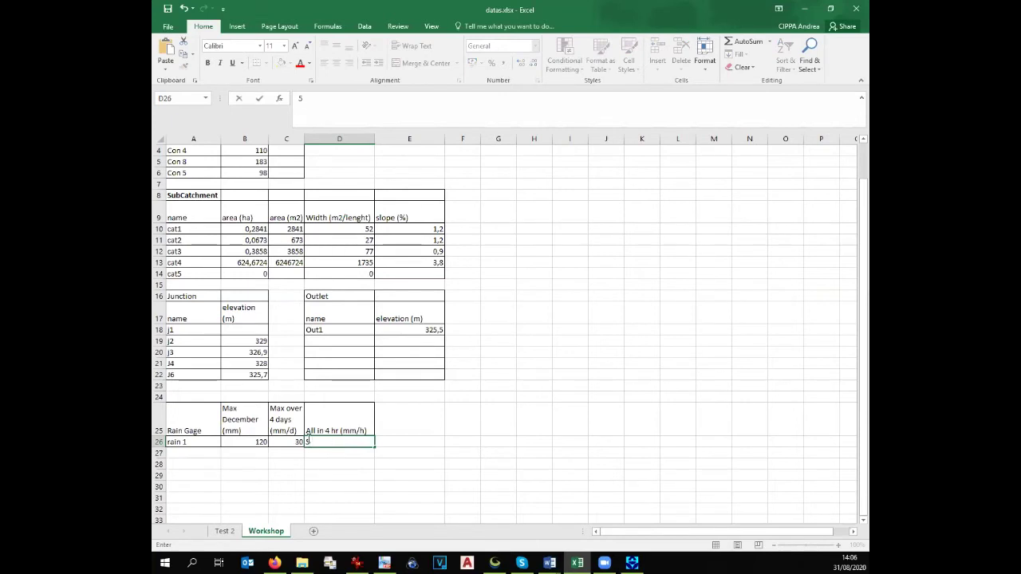
# - Change the hourly rainfall heading in cell D25 to "All in 6 hr (mm/h)"
pyautogui.click(327, 431)
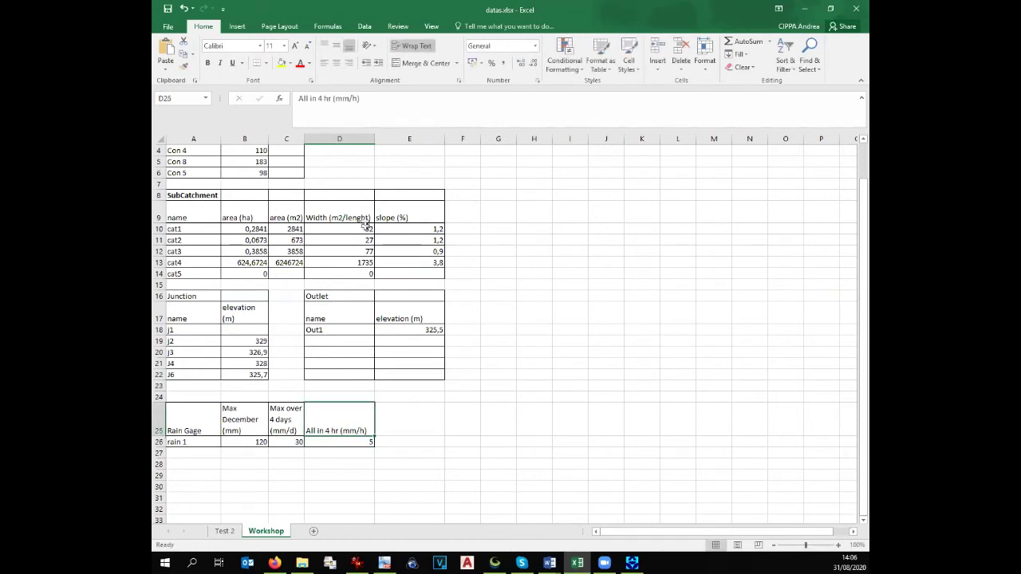
pyautogui.click(322, 98)
pyautogui.doubleClick(322, 99)
pyautogui.write('6')
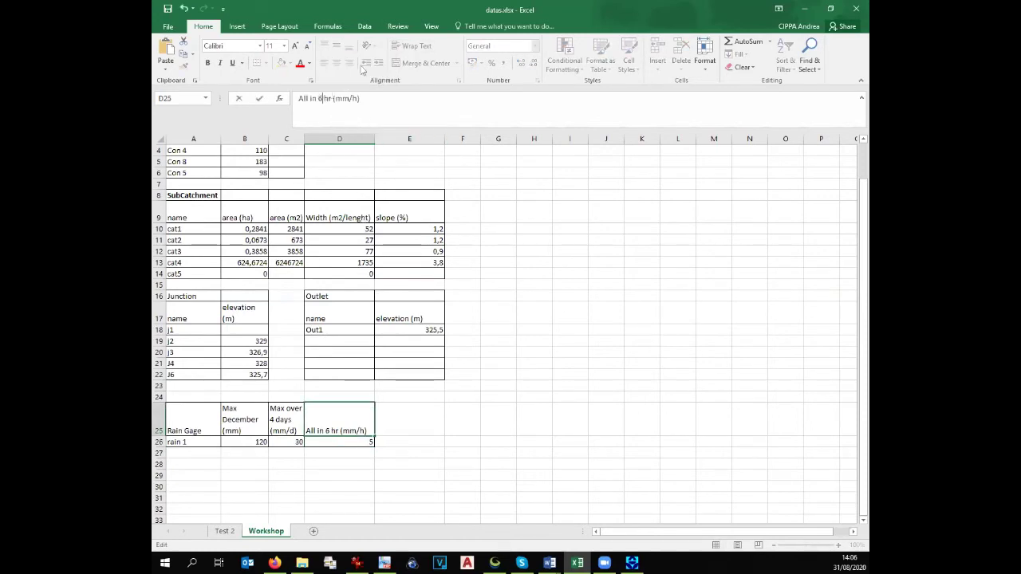
pyautogui.click(498, 354)
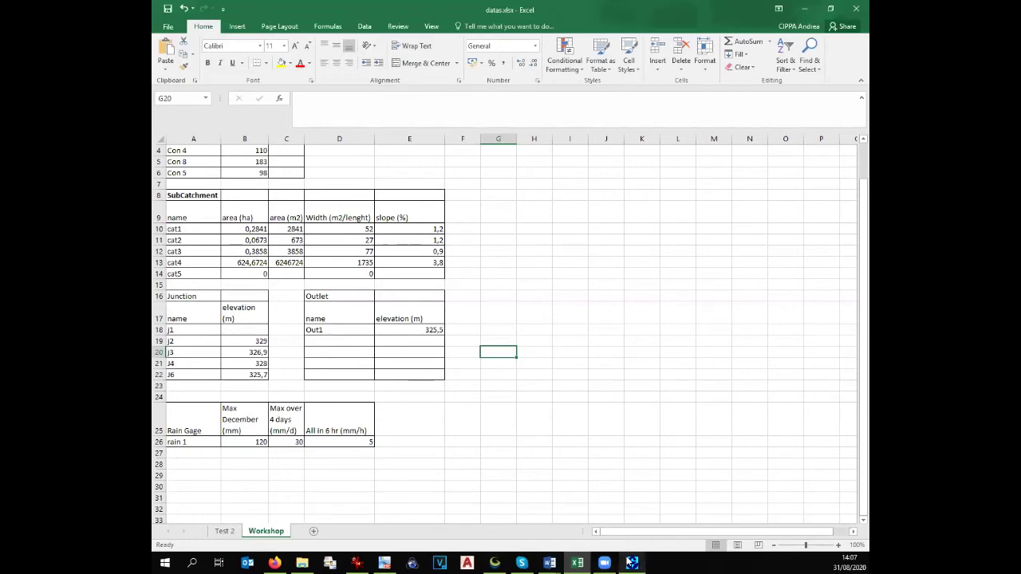
# - Switch to SWMM 5.1, open the properties of subcatchment Cat1, and reposition and enlarge the property window to show all rows
pyautogui.moveTo(577, 563)
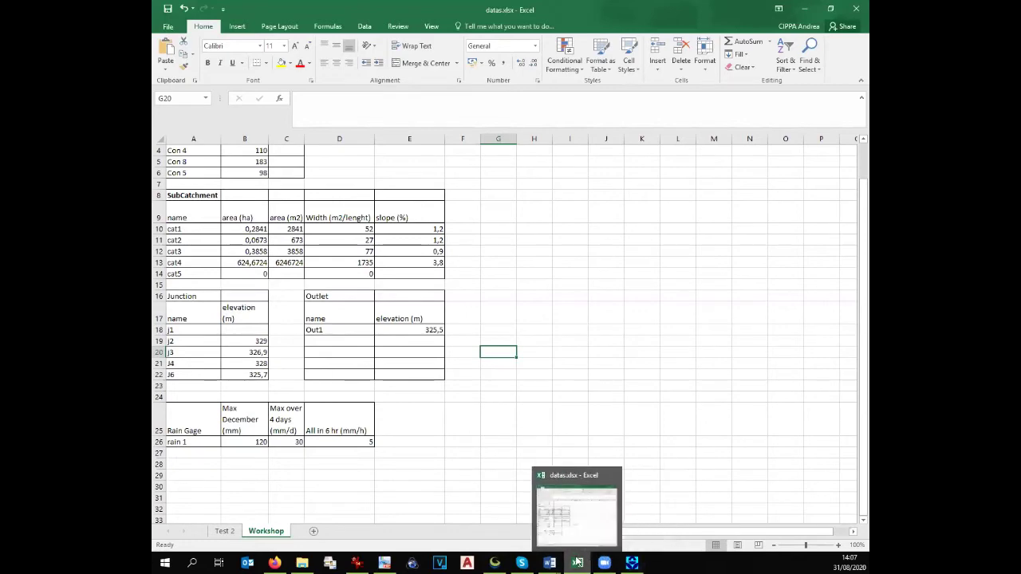
pyautogui.scroll(1, 280, 353)
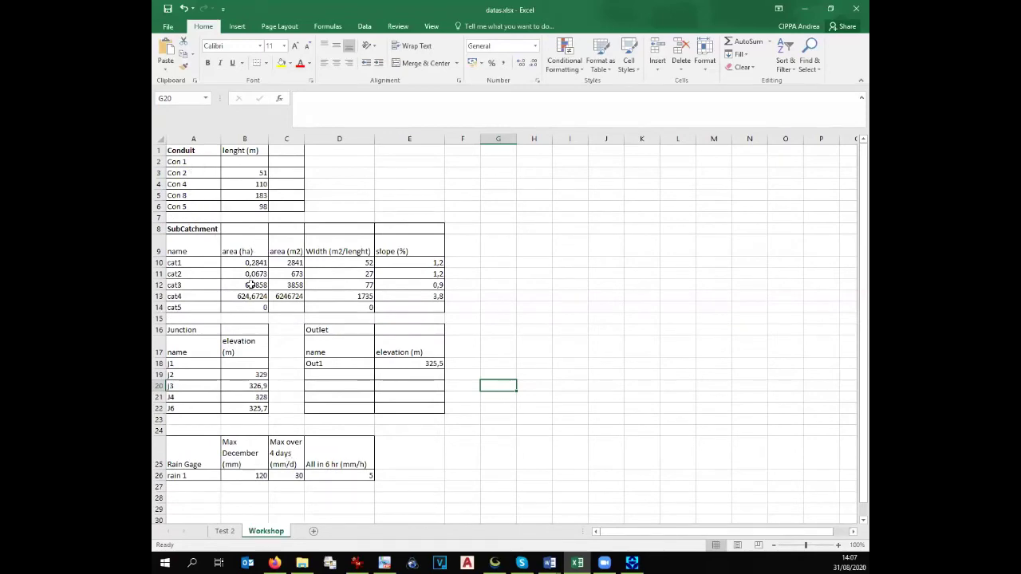
pyautogui.click(631, 564)
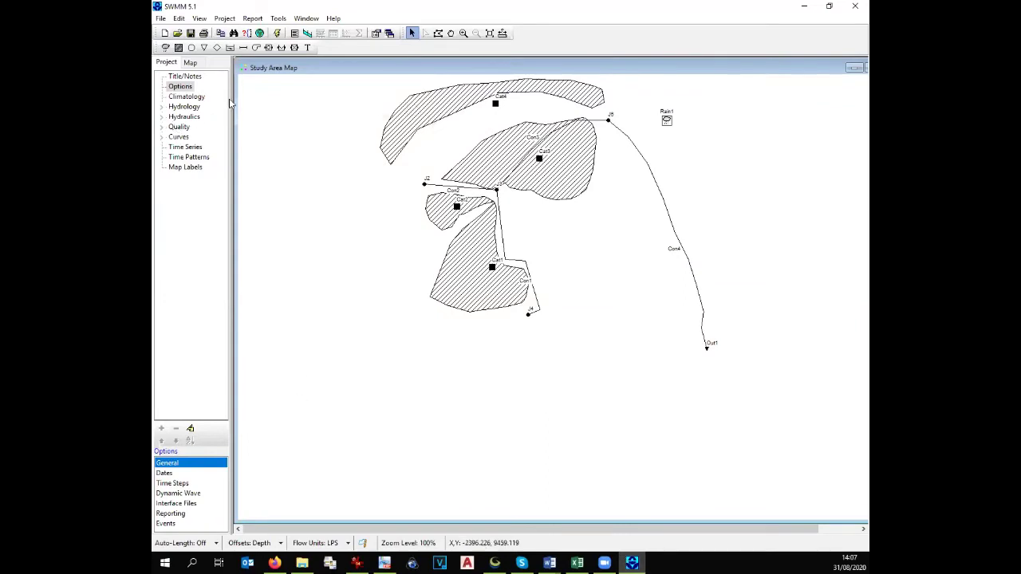
pyautogui.click(163, 108)
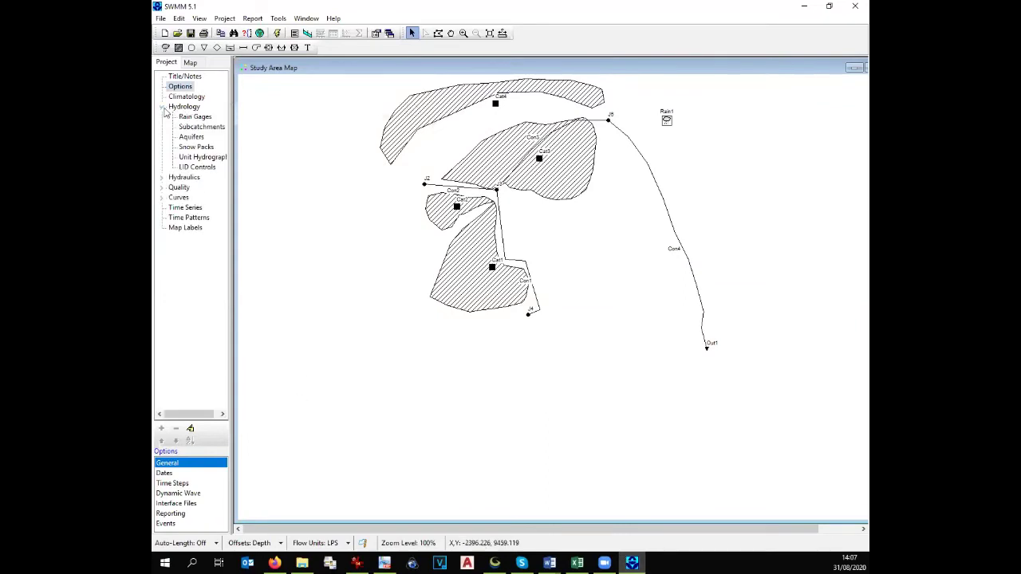
pyautogui.click(190, 118)
pyautogui.click(190, 128)
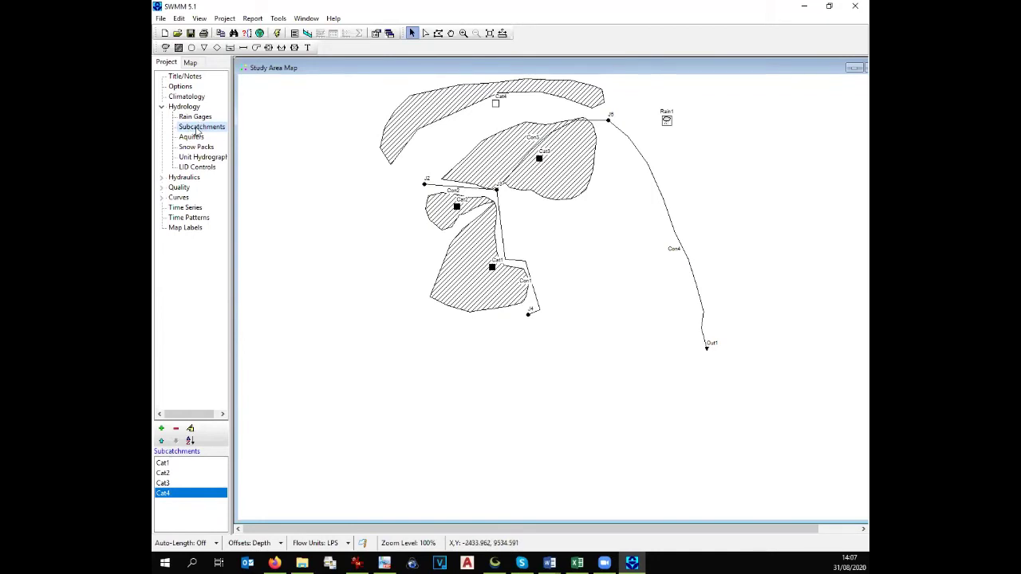
pyautogui.doubleClick(179, 463)
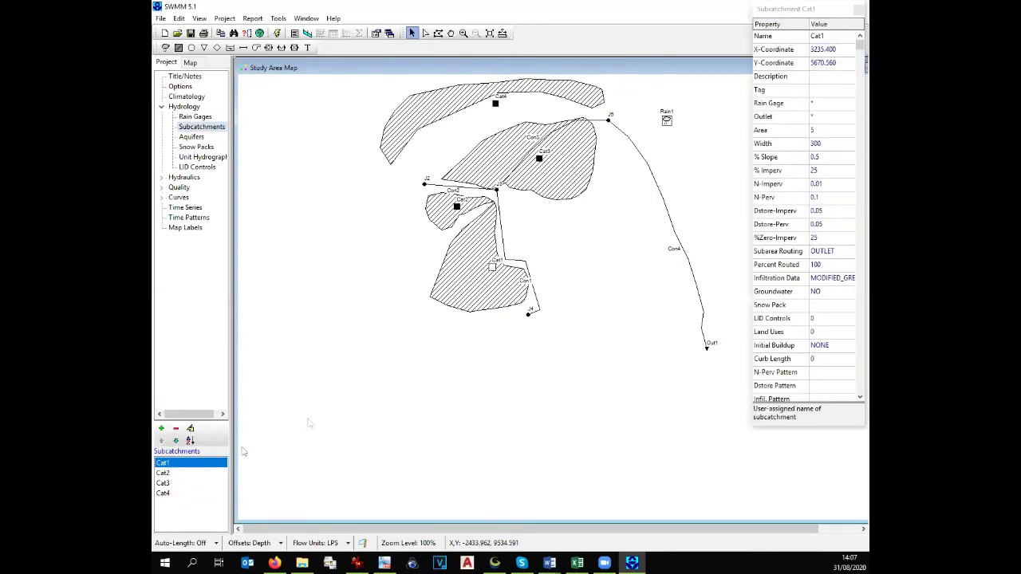
pyautogui.moveTo(804, 15); pyautogui.dragTo(713, 41)
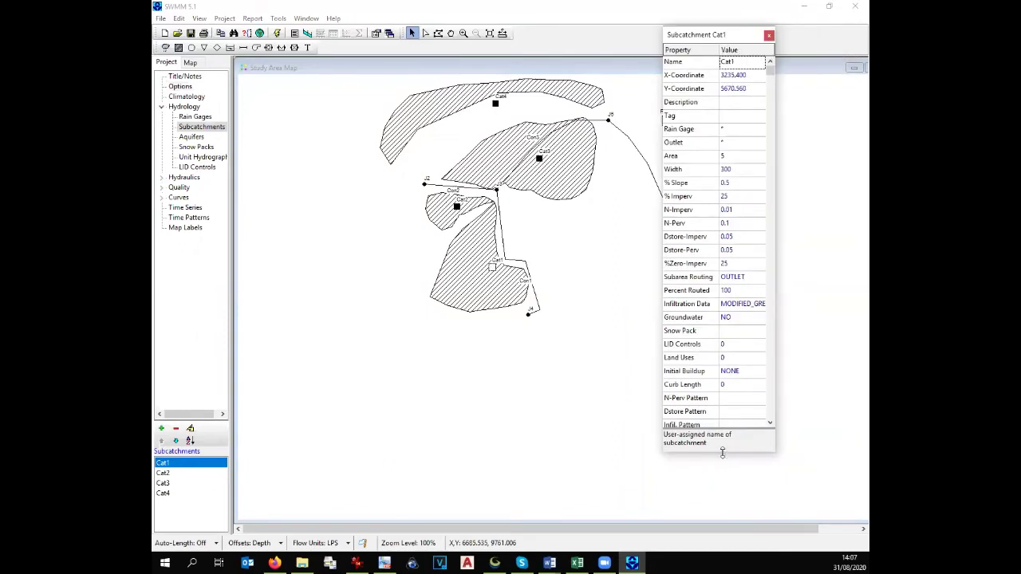
pyautogui.moveTo(723, 452); pyautogui.dragTo(722, 477)
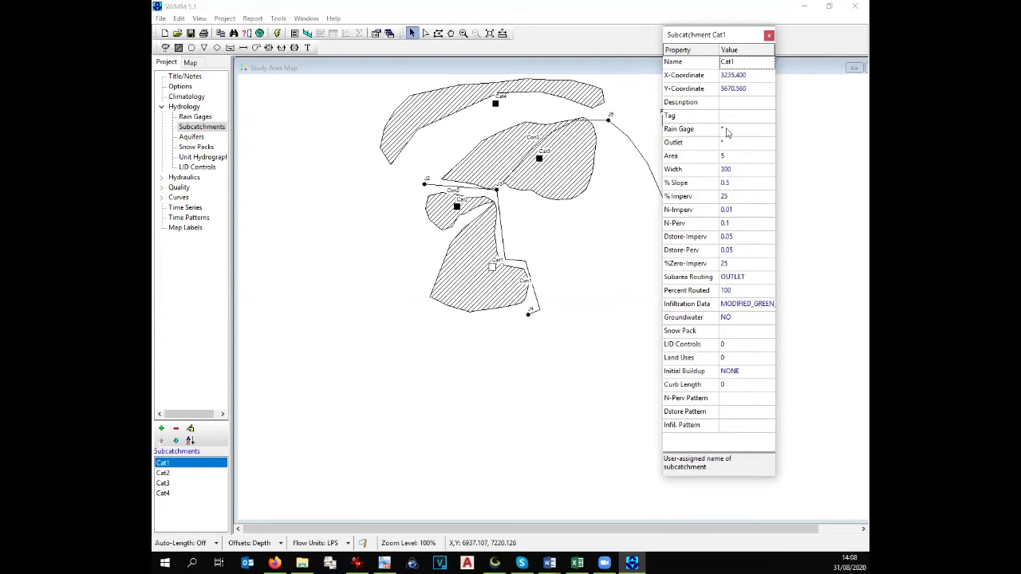
# - Assign Rain1 as the rain gage and J4 as the outlet of subcatchment Cat1
pyautogui.click(193, 118)
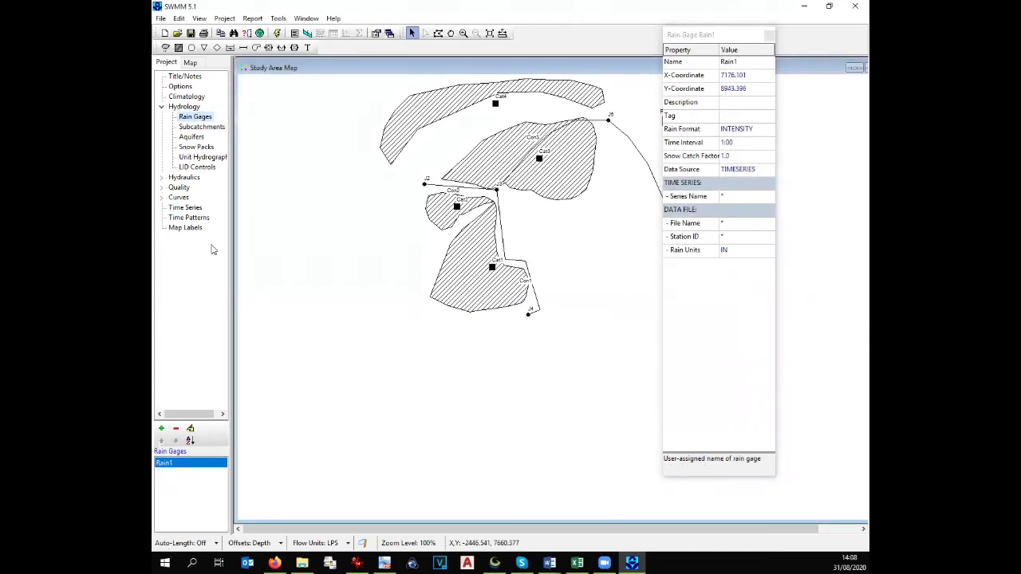
pyautogui.click(201, 128)
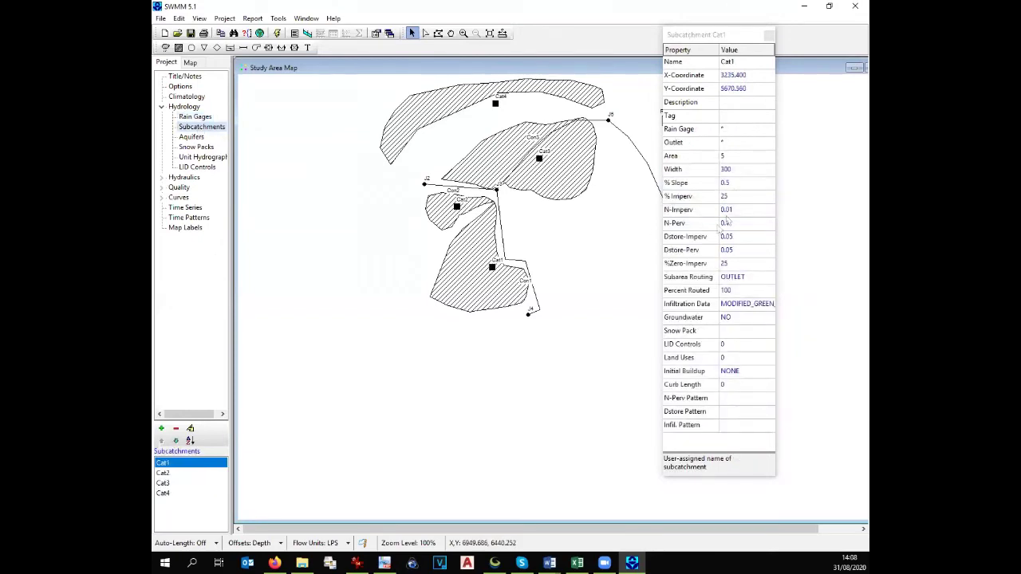
pyautogui.click(764, 130)
pyautogui.click(769, 132)
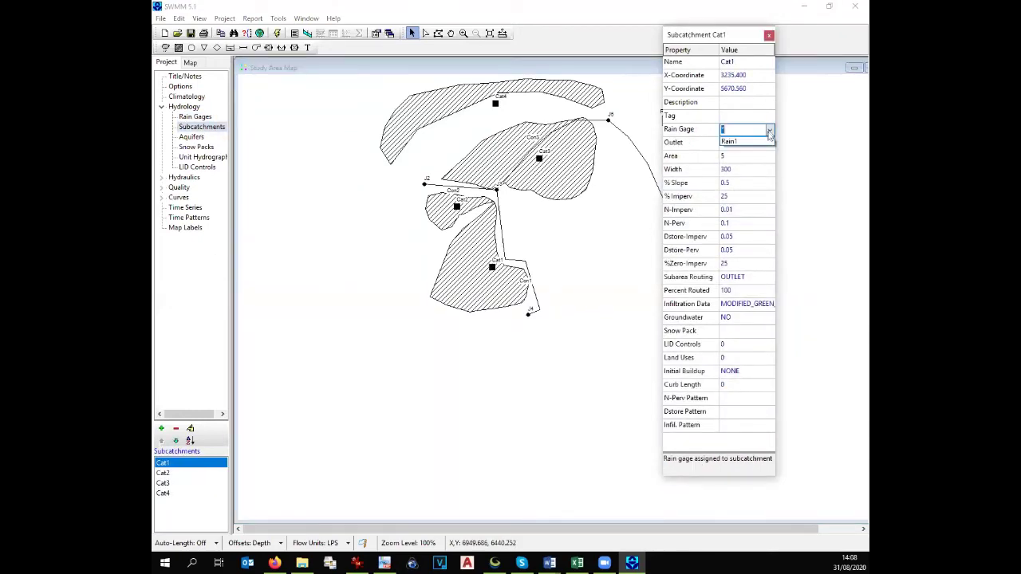
pyautogui.click(762, 142)
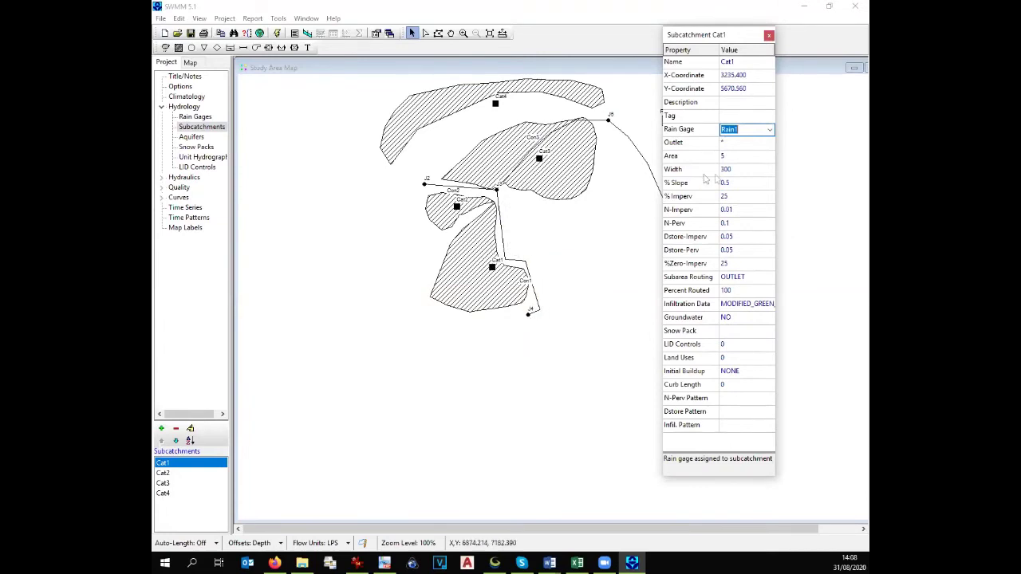
pyautogui.click(730, 144)
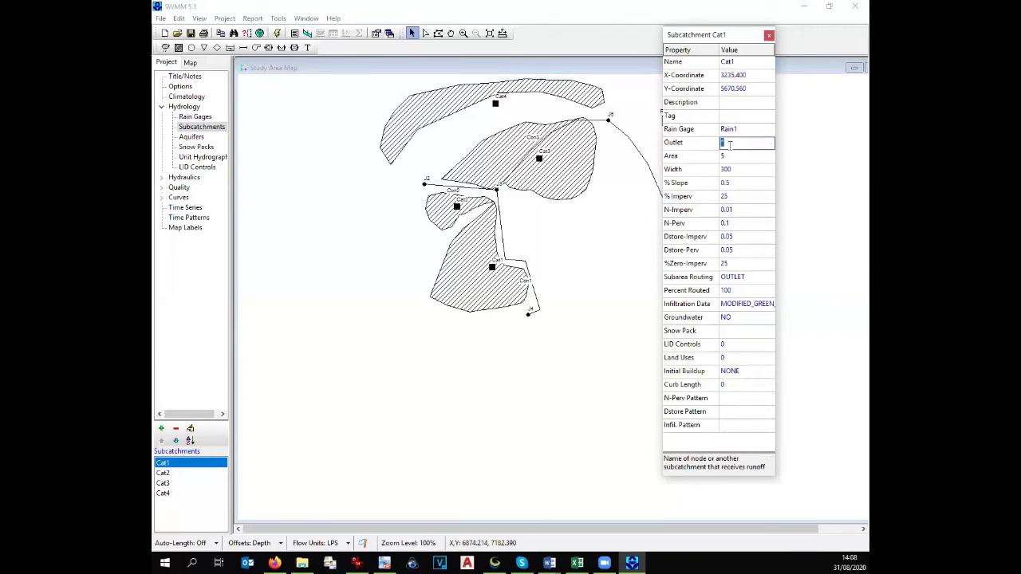
pyautogui.write('J4')
# - Check cat1's area in the Excel sheet and set subcatchment Cat1's area to 0.28 ha in SWMM
pyautogui.click(744, 158)
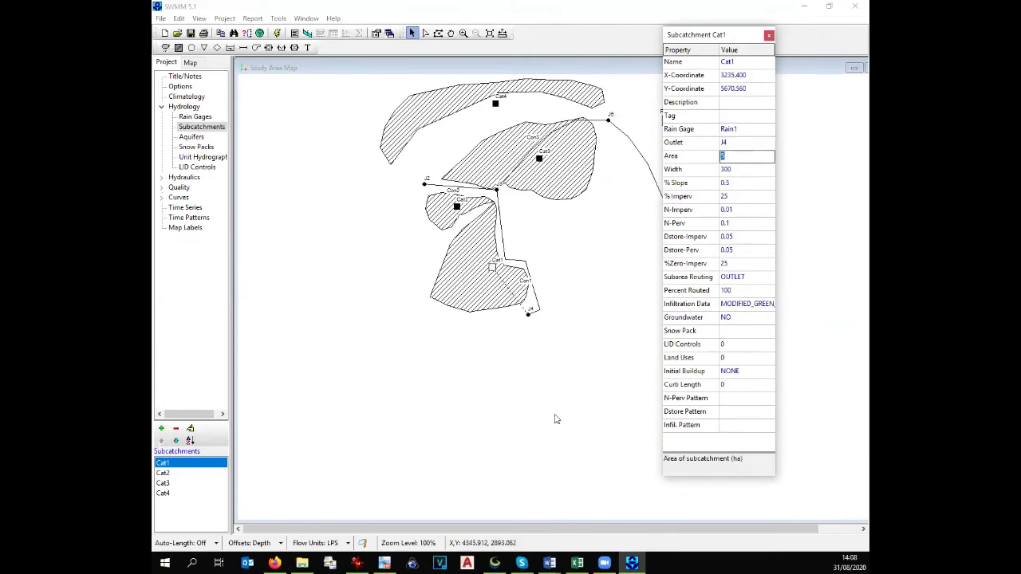
pyautogui.click(577, 564)
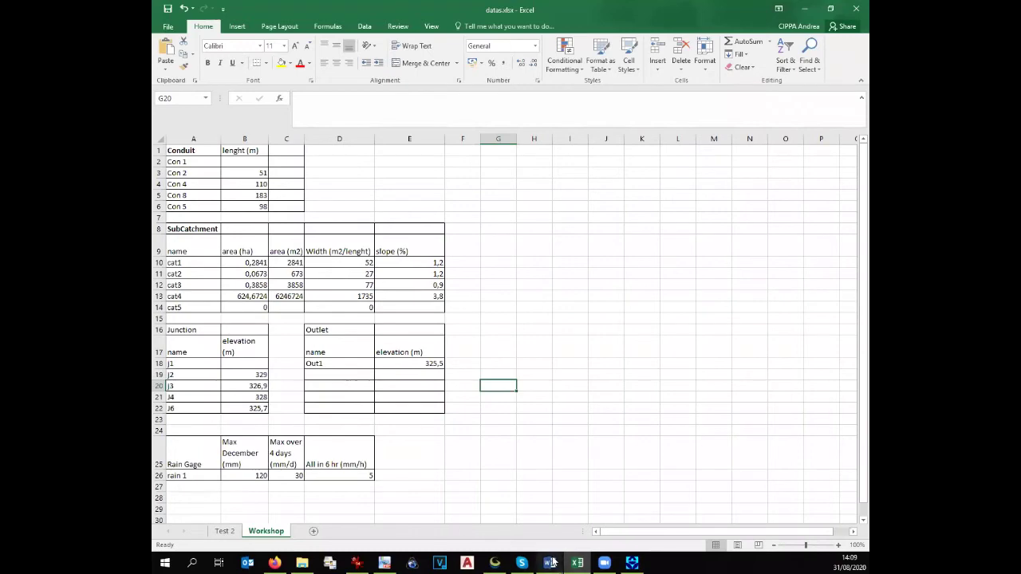
pyautogui.click(635, 563)
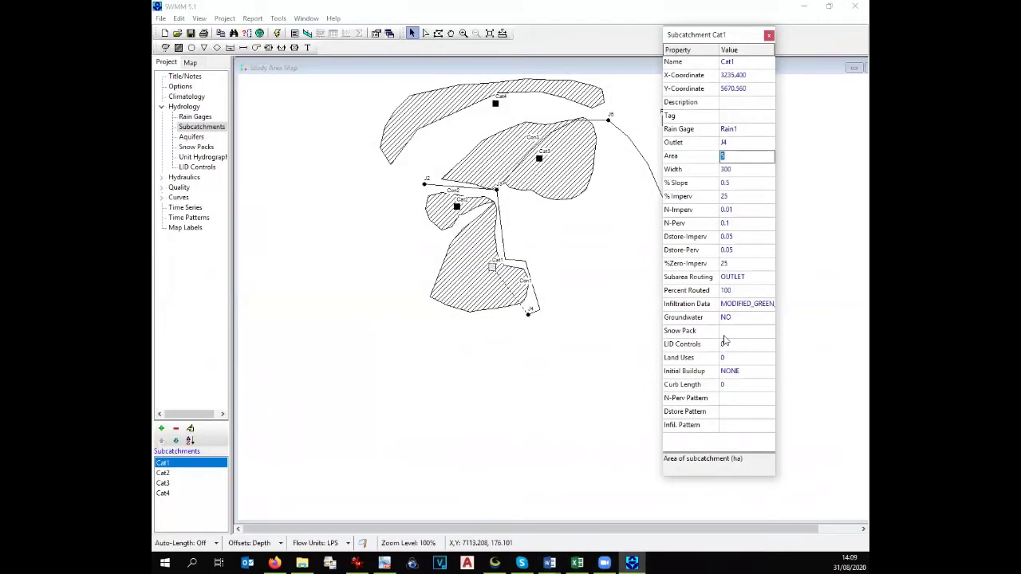
pyautogui.write('0.28')
# - Check cat1's width in the Excel sheet and set subcatchment Cat1's width to 52 m in SWMM
pyautogui.click(750, 170)
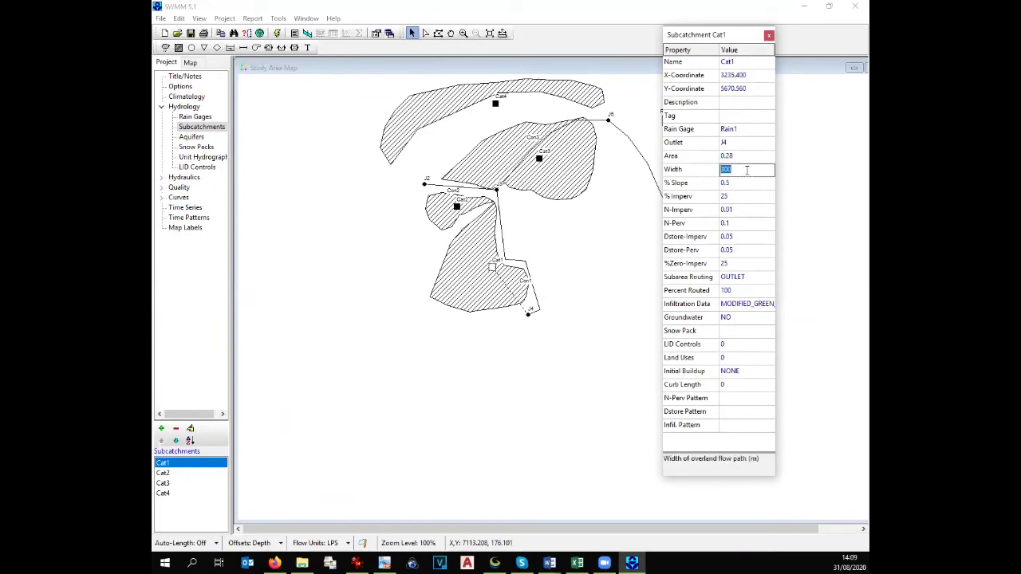
pyautogui.click(578, 563)
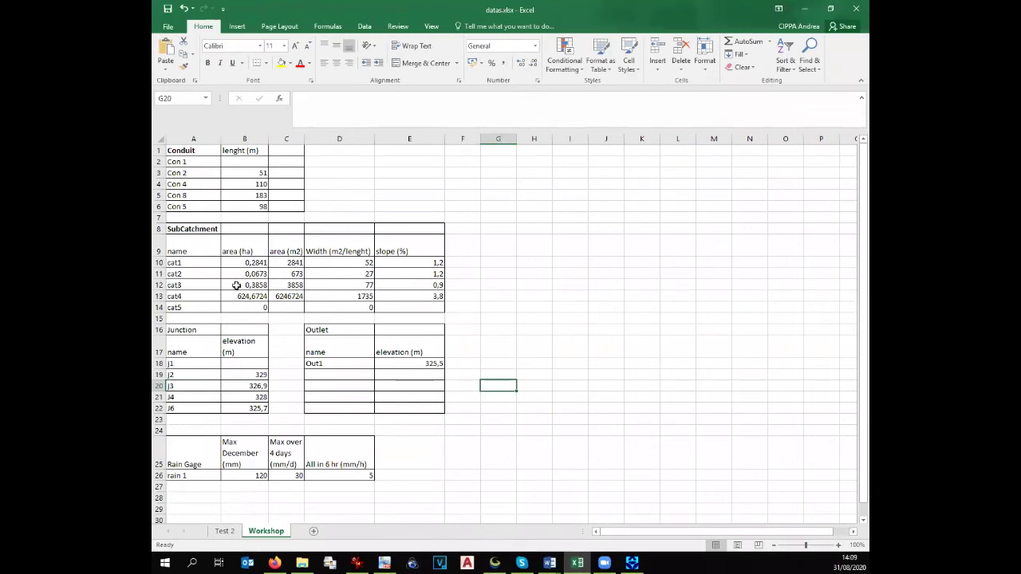
pyautogui.click(362, 263)
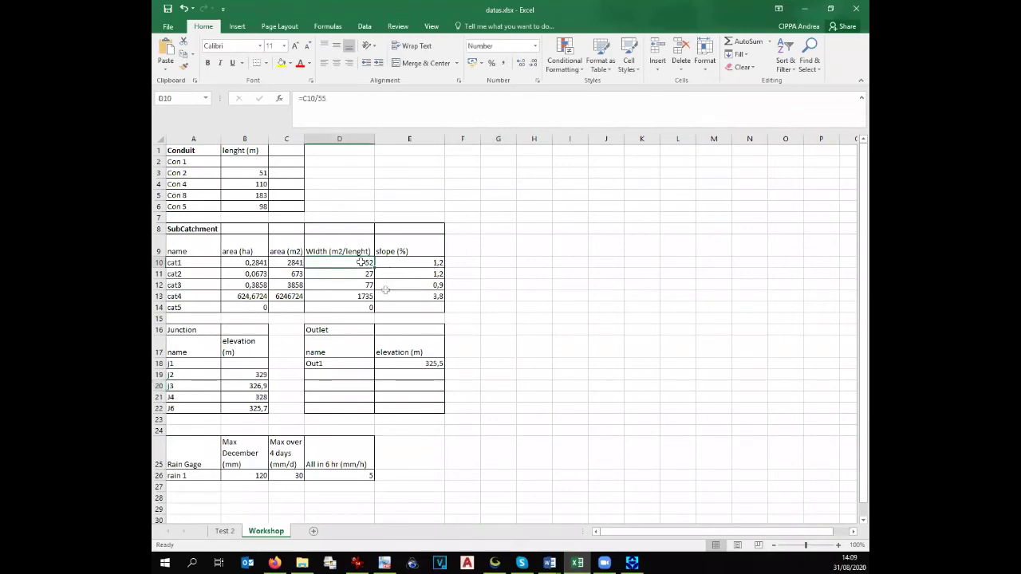
pyautogui.click(632, 563)
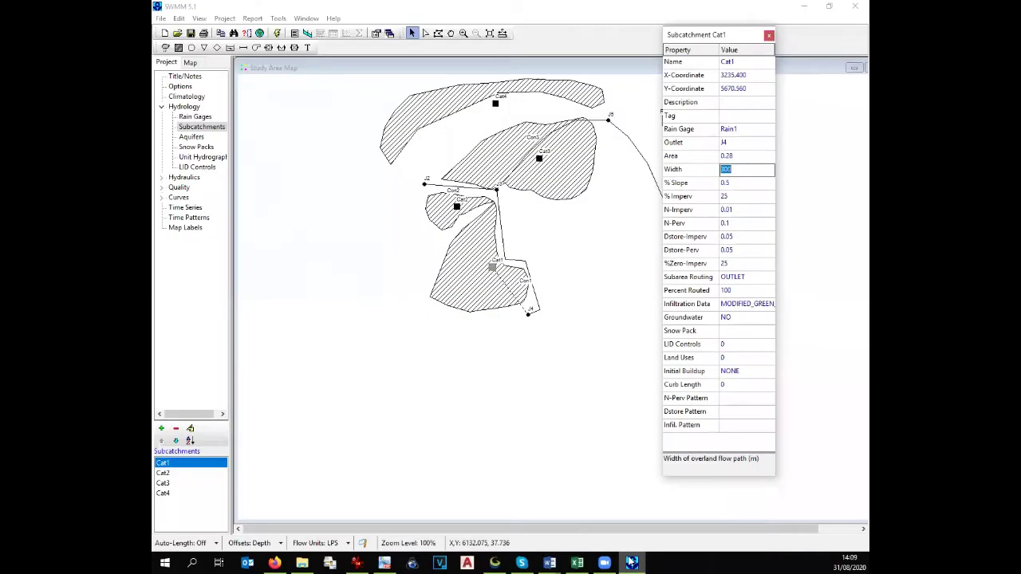
pyautogui.write('52')
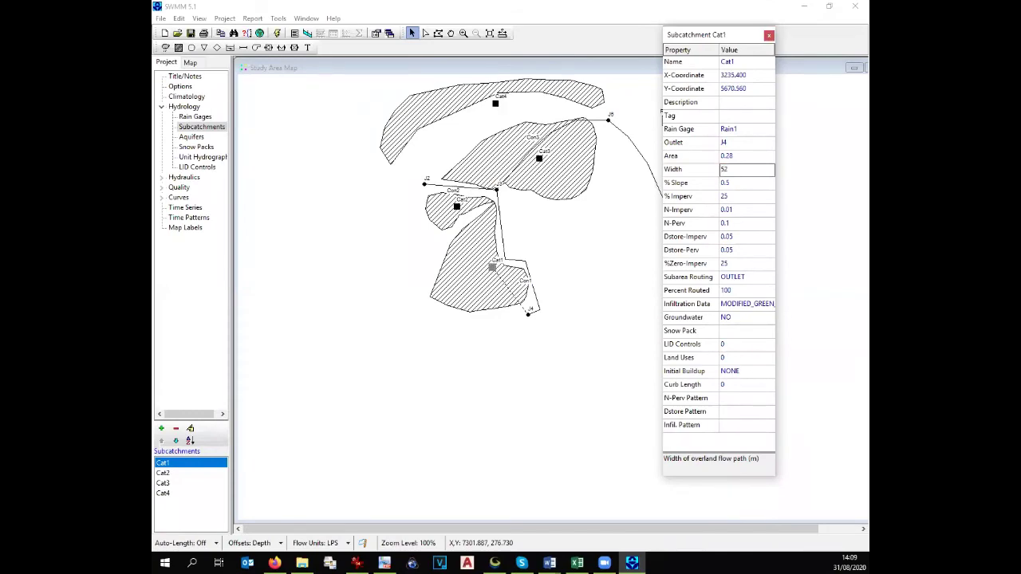
# - Check cat1's slope in the Excel sheet and set subcatchment Cat1's slope to 1.2 % in SWMM
pyautogui.hotkey('alt', 'Tab')
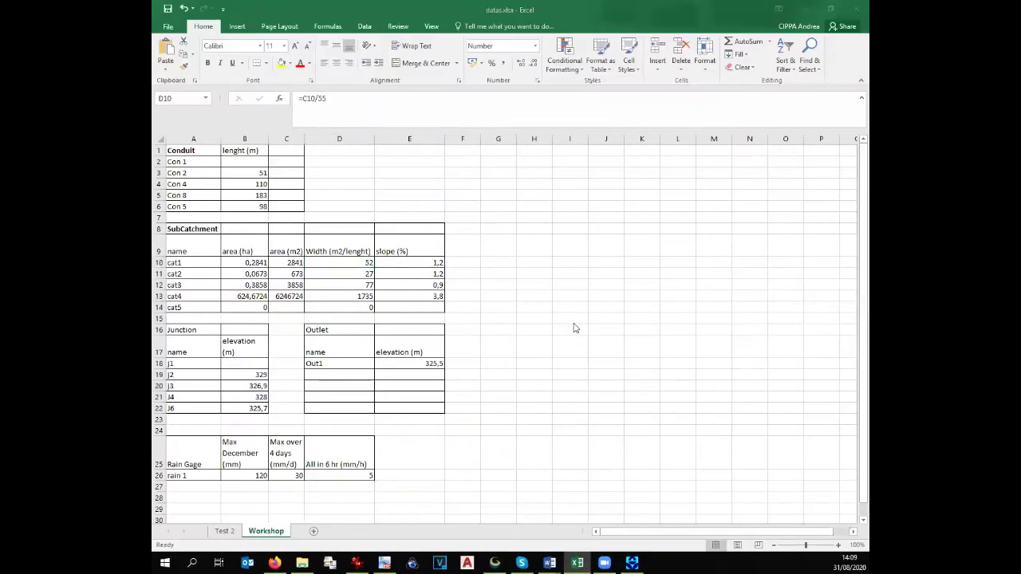
pyautogui.hotkey('alt', 'Tab')
pyautogui.click(747, 183)
pyautogui.write('1.2')
# - Set the impervious area percentage of subcatchment Cat1 to 0
pyautogui.click(732, 198)
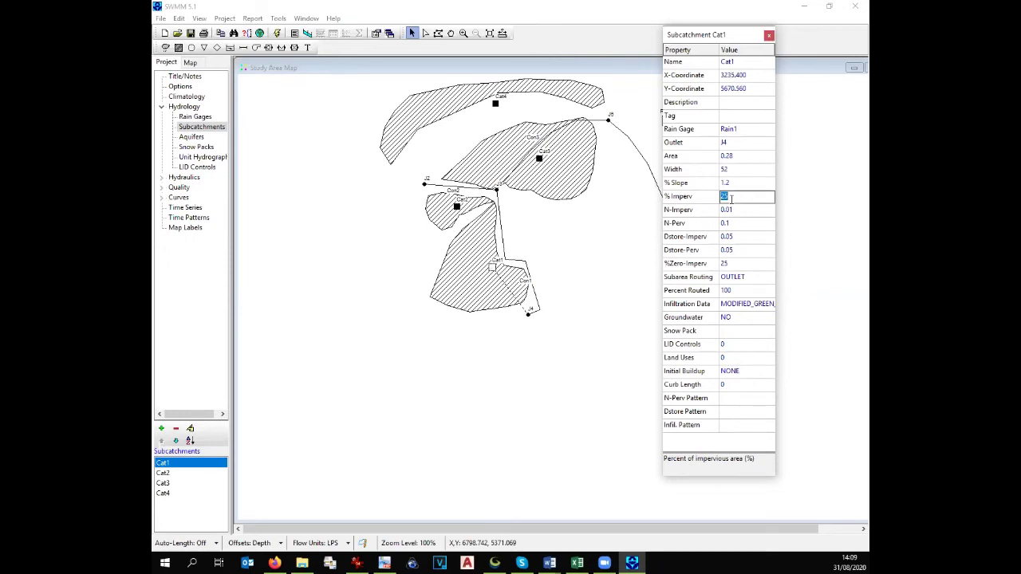
pyautogui.write('0')
pyautogui.click(703, 212)
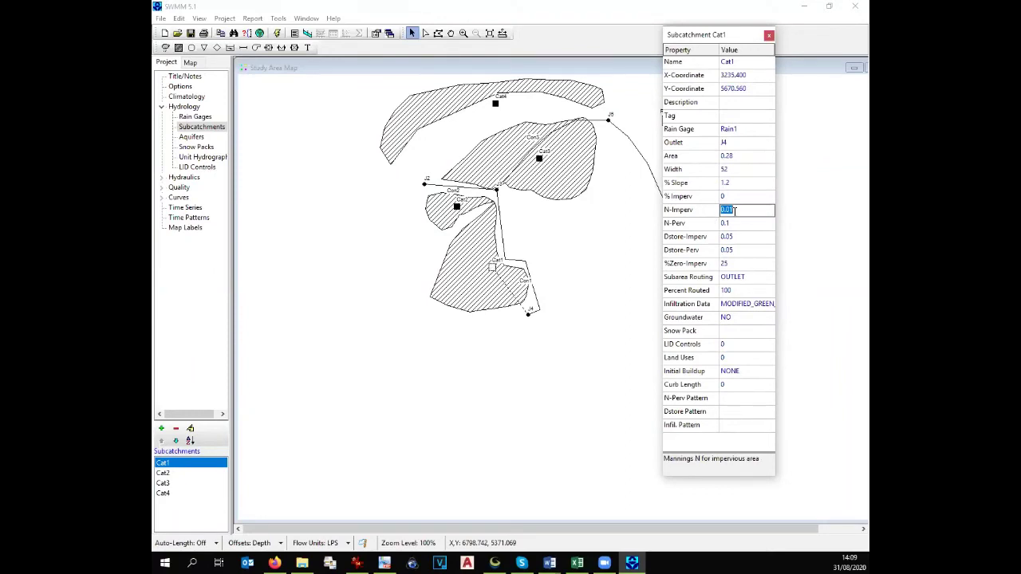
pyautogui.click(743, 197)
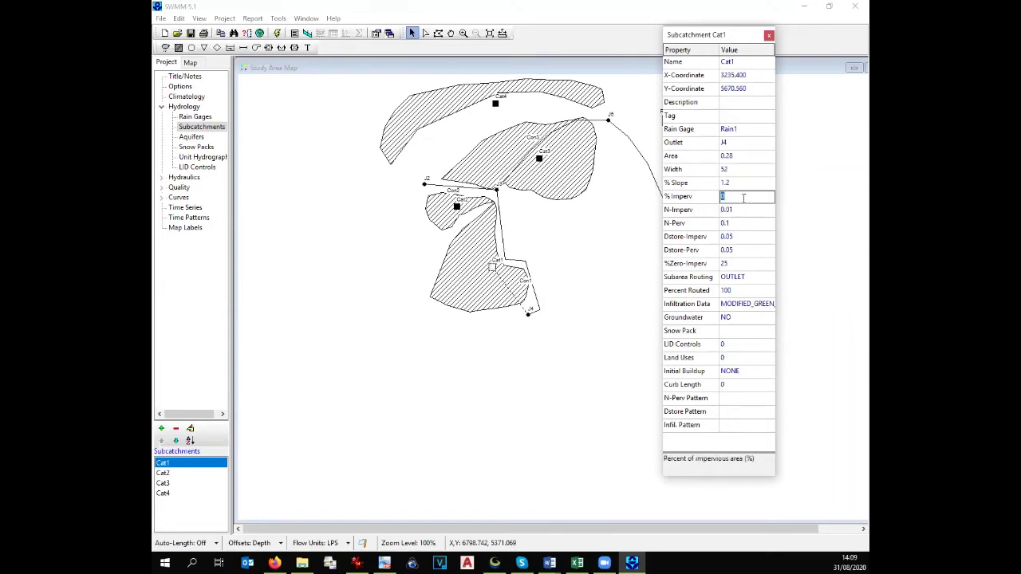
pyautogui.click(741, 210)
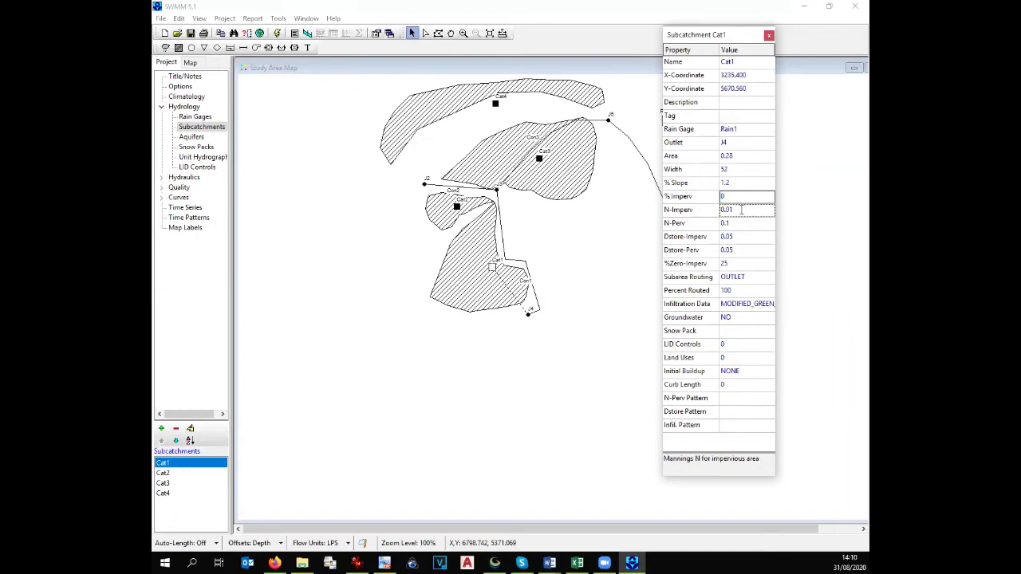
# - Open the help on subcatchment properties from Cat1's N-Perv property, then enlarge the help window and place it beside the property window
pyautogui.click(742, 225)
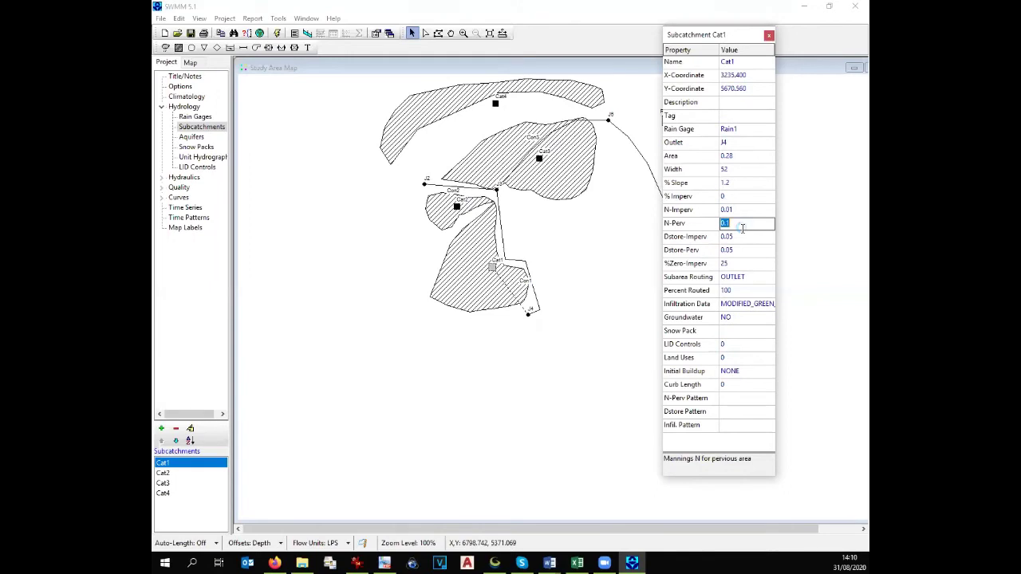
pyautogui.click(515, 83)
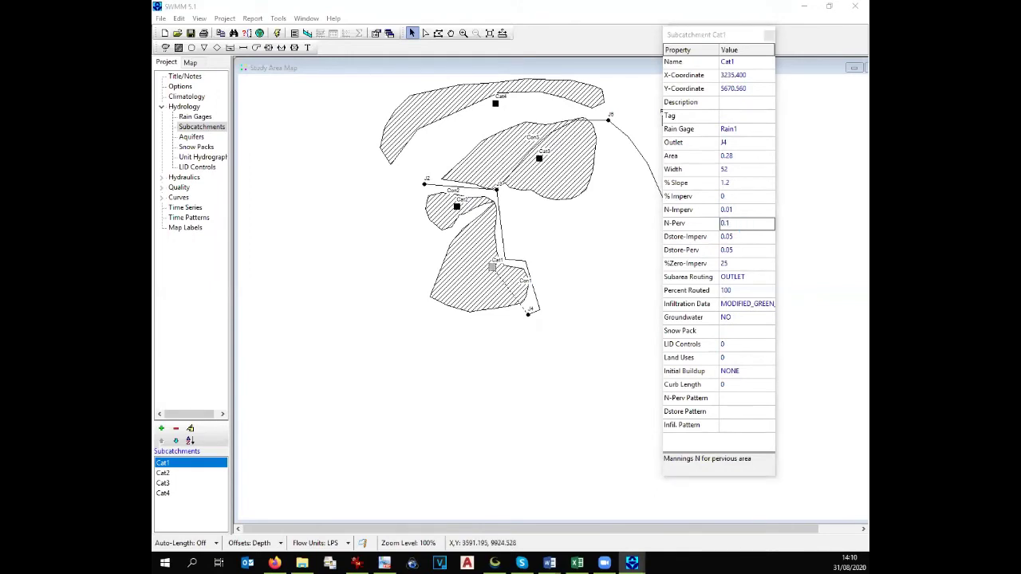
pyautogui.press('F1')
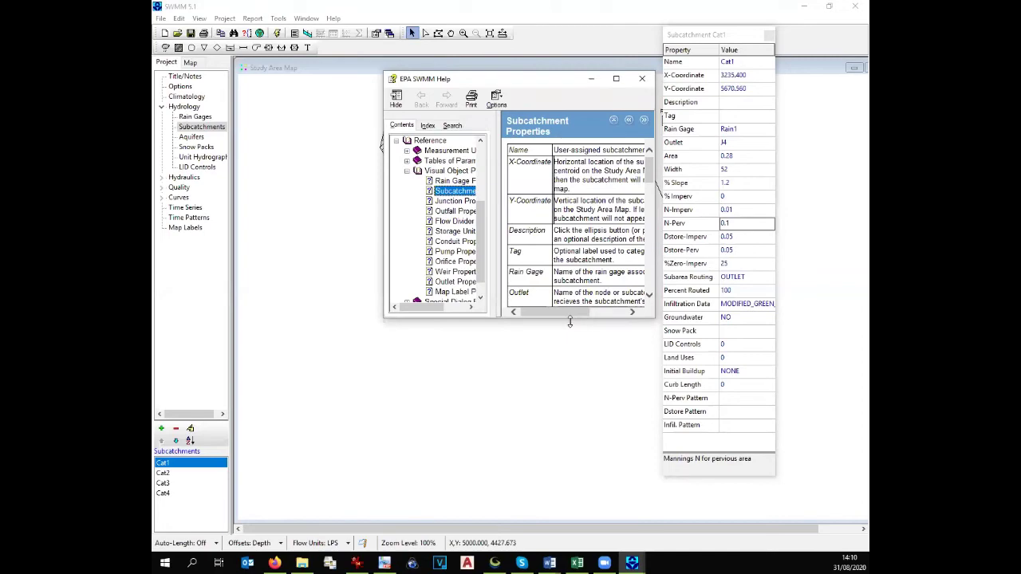
pyautogui.moveTo(569, 319); pyautogui.dragTo(570, 466)
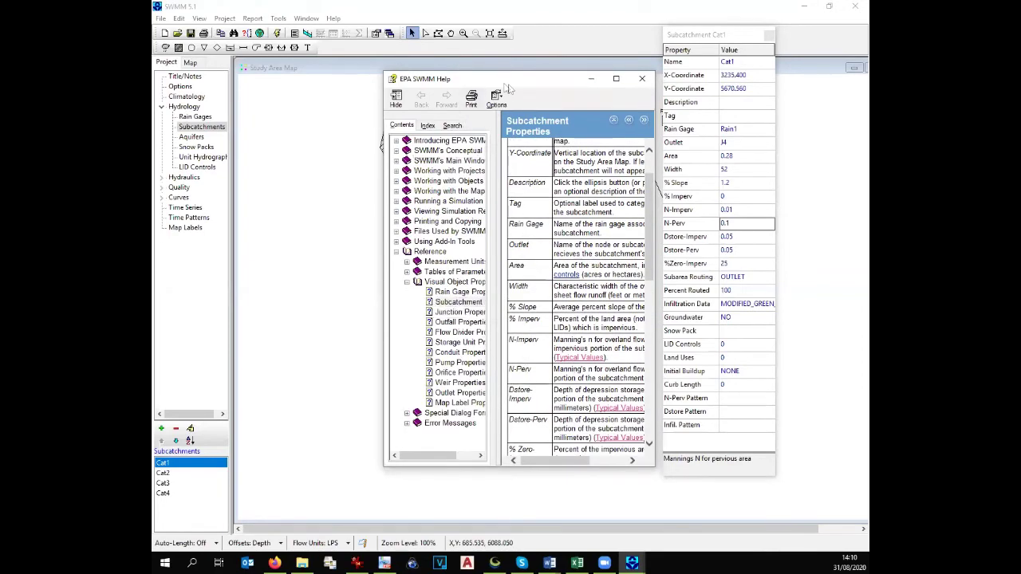
pyautogui.moveTo(511, 79); pyautogui.dragTo(427, 76)
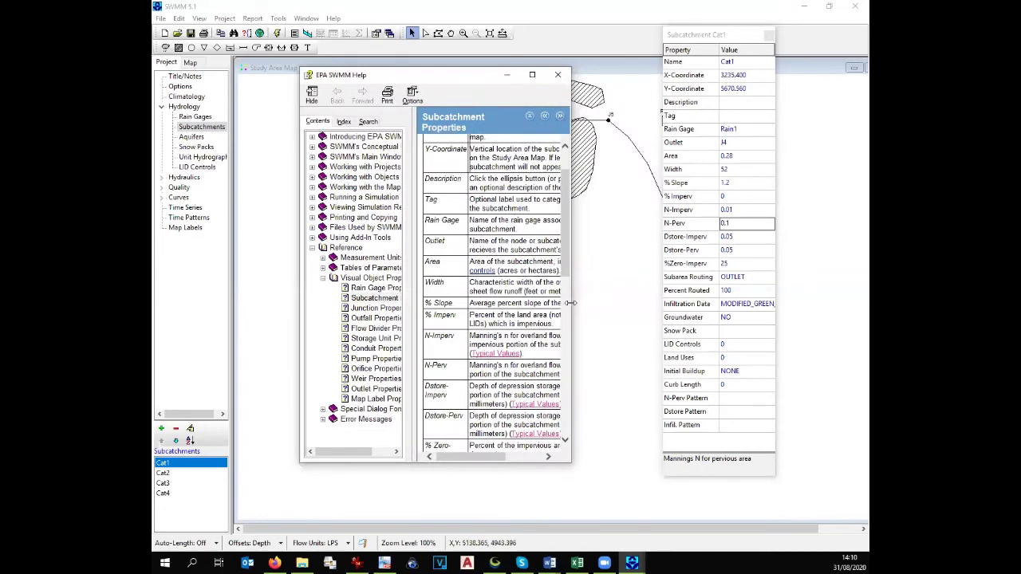
pyautogui.moveTo(571, 303); pyautogui.dragTo(651, 331)
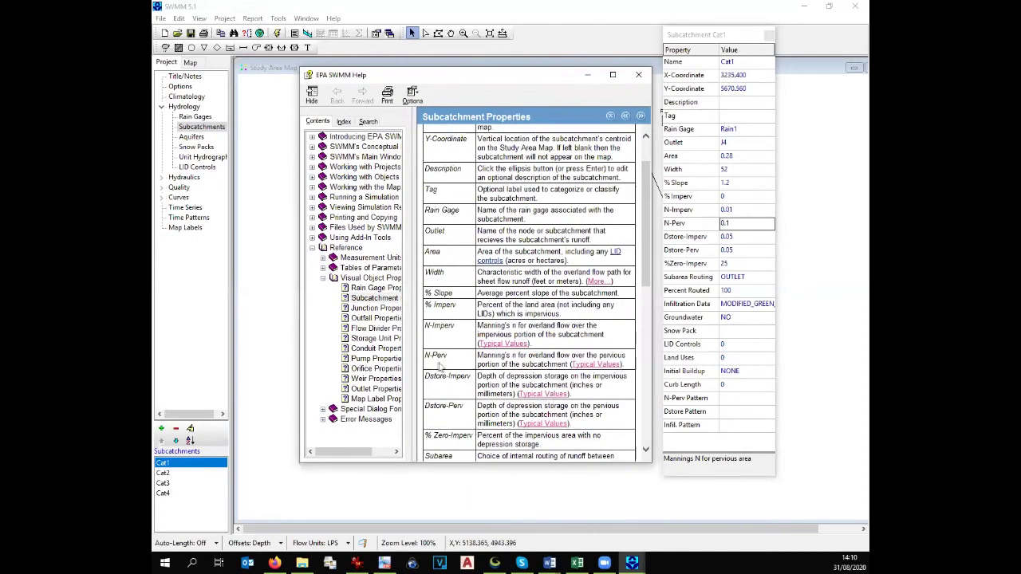
# - Look up the typical Manning's n values for N-Perv and set Cat1's N-Perv to 0.15 for short prairie grass
pyautogui.click(595, 365)
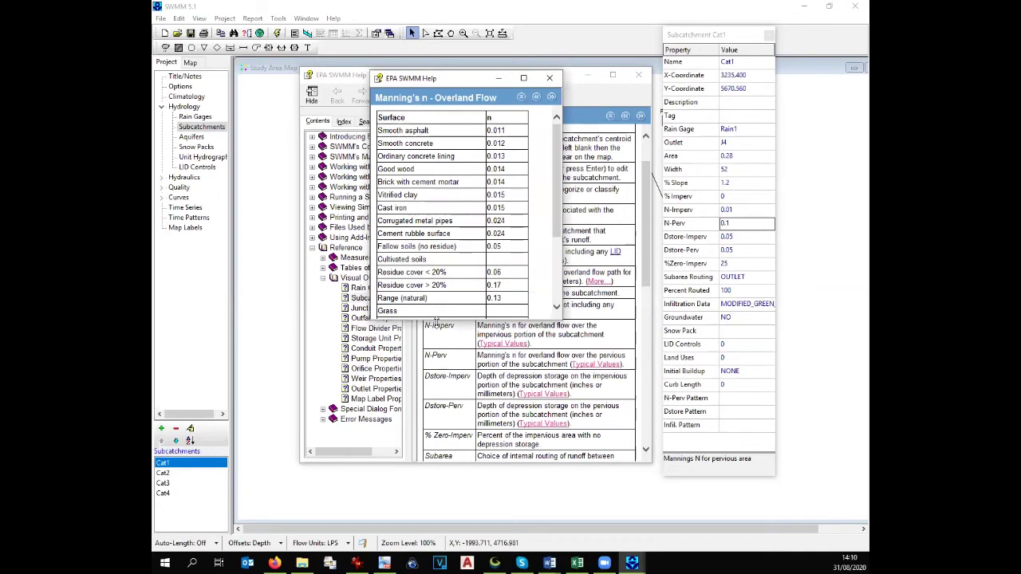
pyautogui.moveTo(436, 321); pyautogui.dragTo(435, 451)
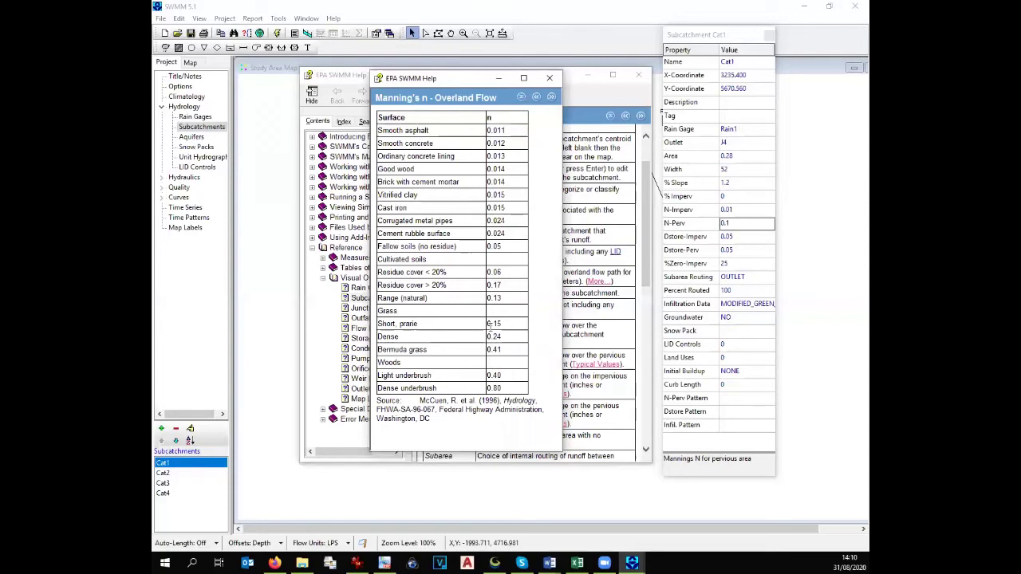
pyautogui.click(749, 224)
pyautogui.write('5')
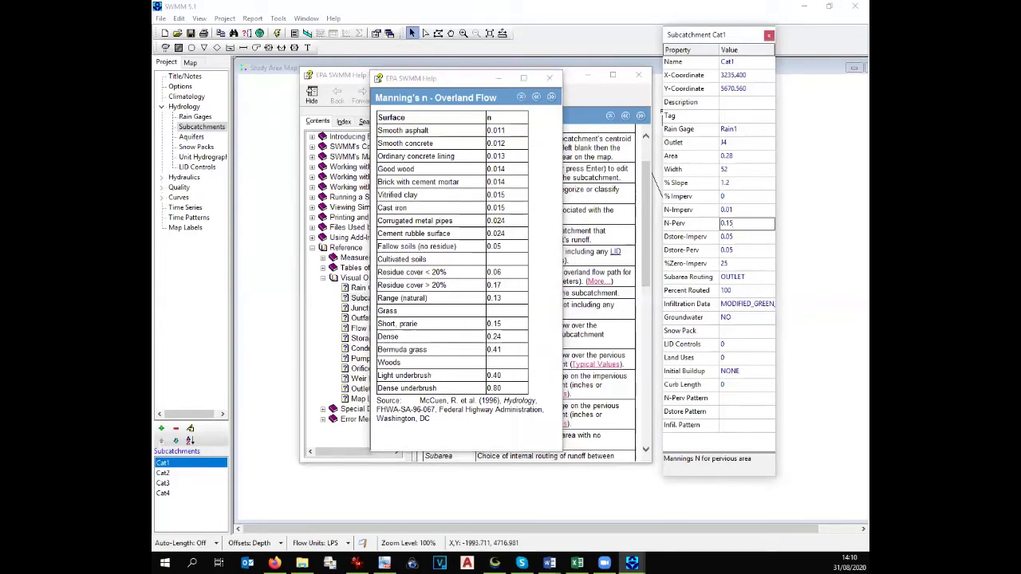
# - Look up the typical depression storage values for Dstore-Perv in the subcatchment properties help
pyautogui.click(696, 241)
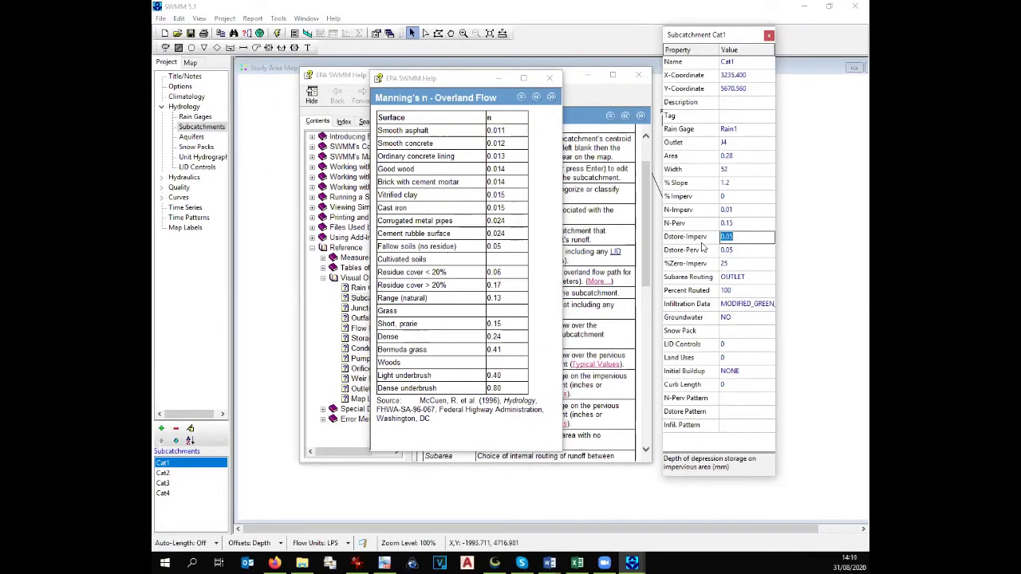
pyautogui.click(691, 210)
pyautogui.click(698, 252)
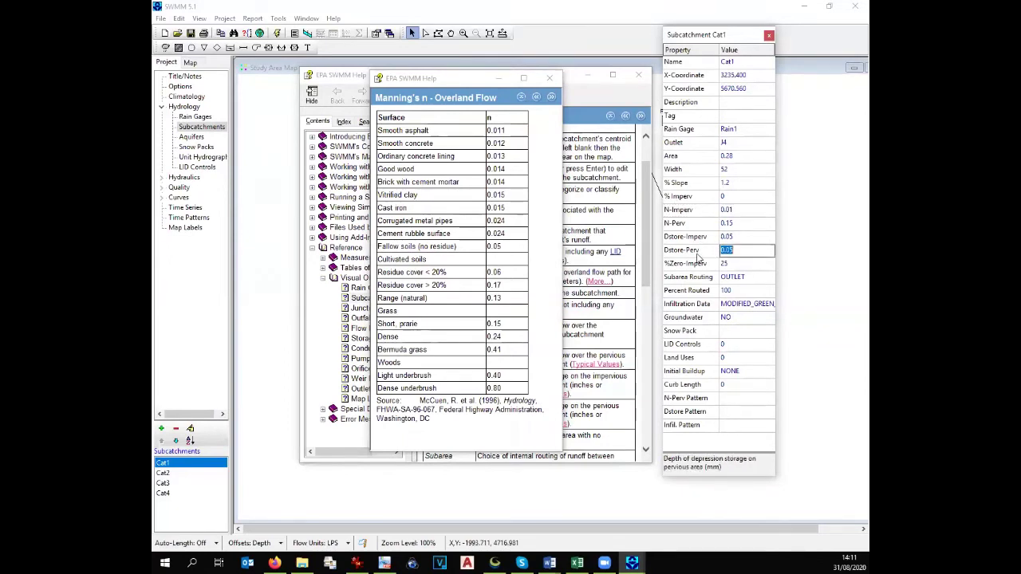
pyautogui.press('F1')
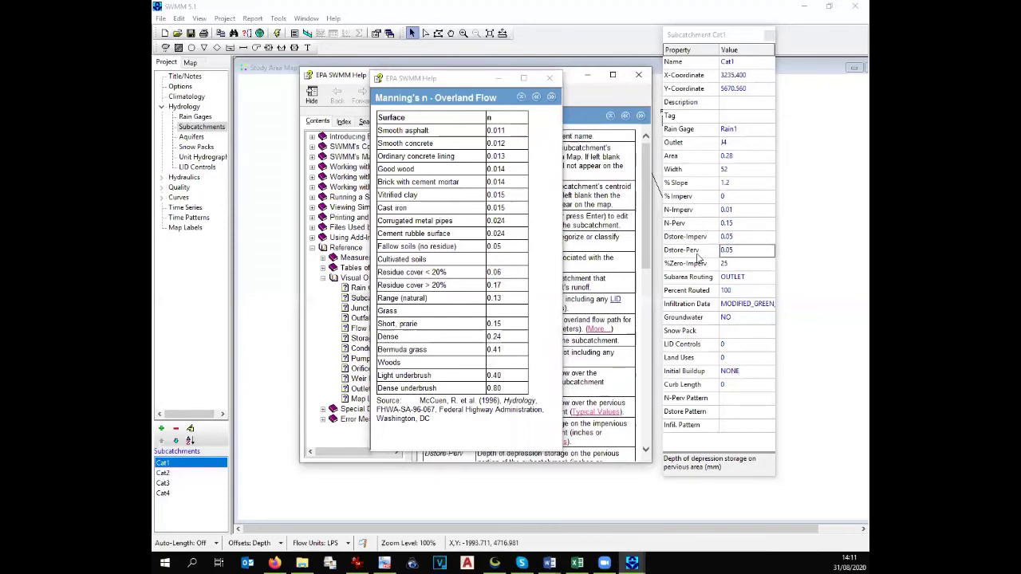
pyautogui.click(552, 80)
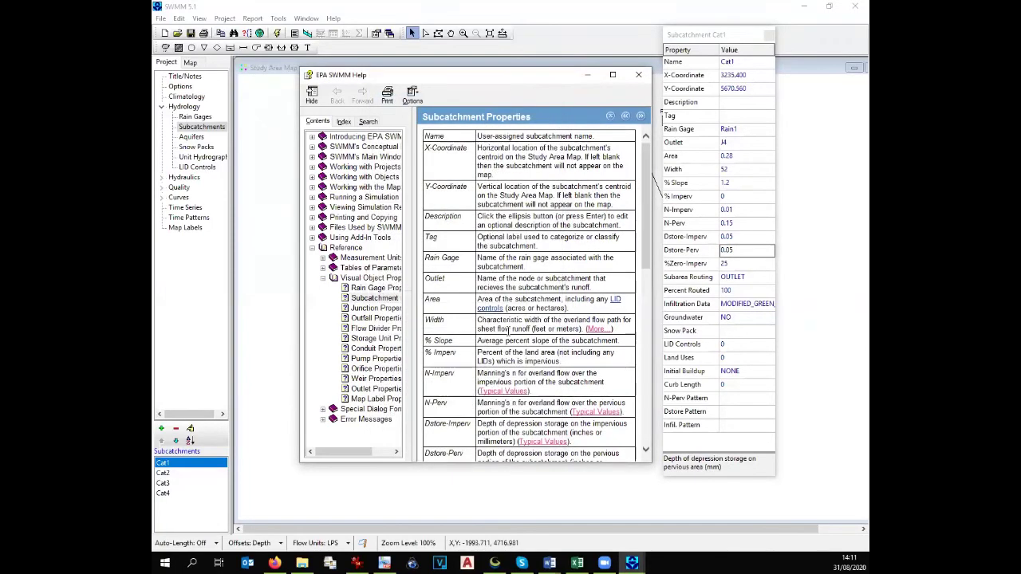
pyautogui.scroll(-2, 507, 328)
pyautogui.scroll(-2, 507, 328)
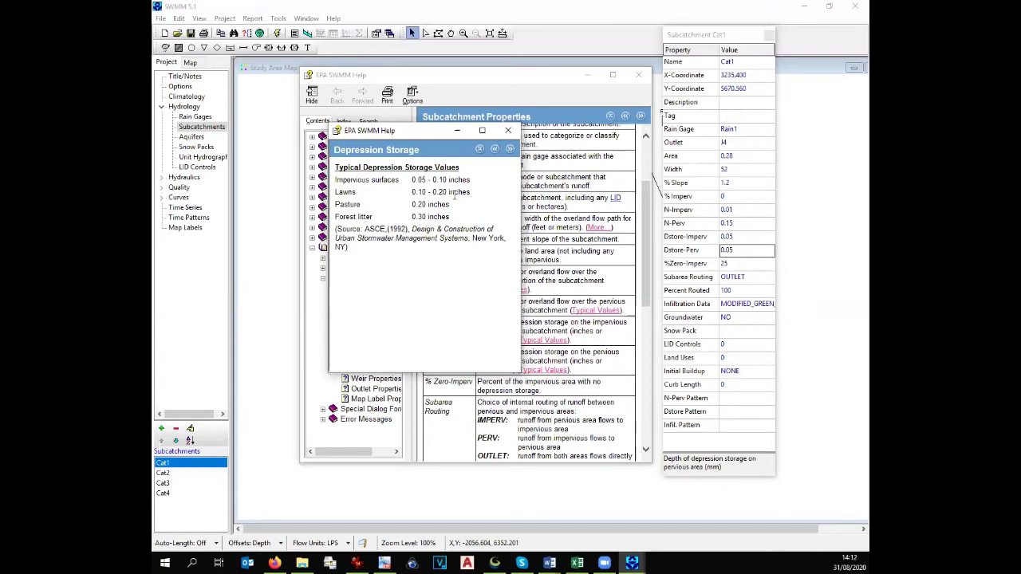
pyautogui.click(507, 131)
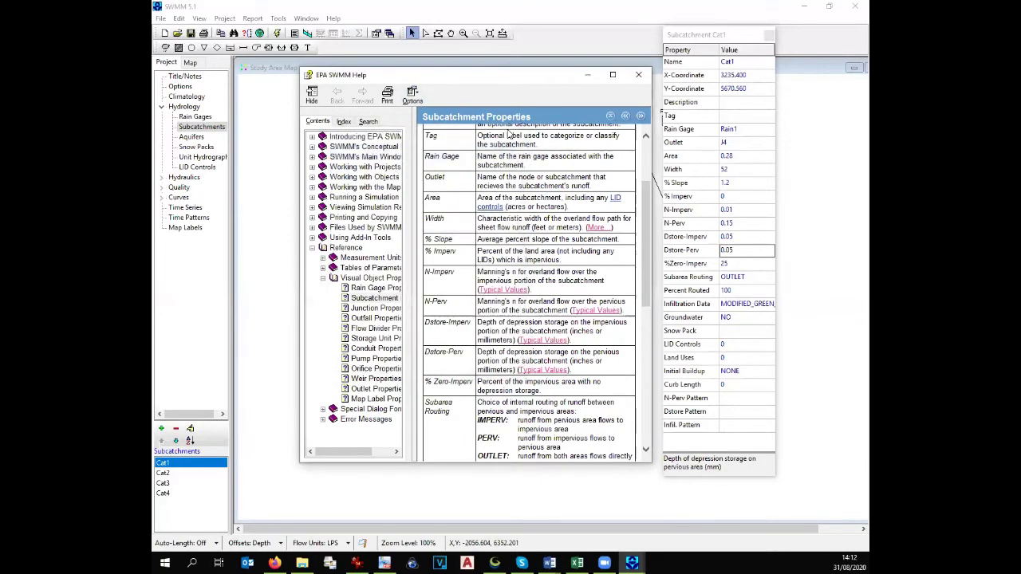
# - Set Cat1's Dstore-Perv to 0.0025 mm and close the property and help windows
pyautogui.click(732, 251)
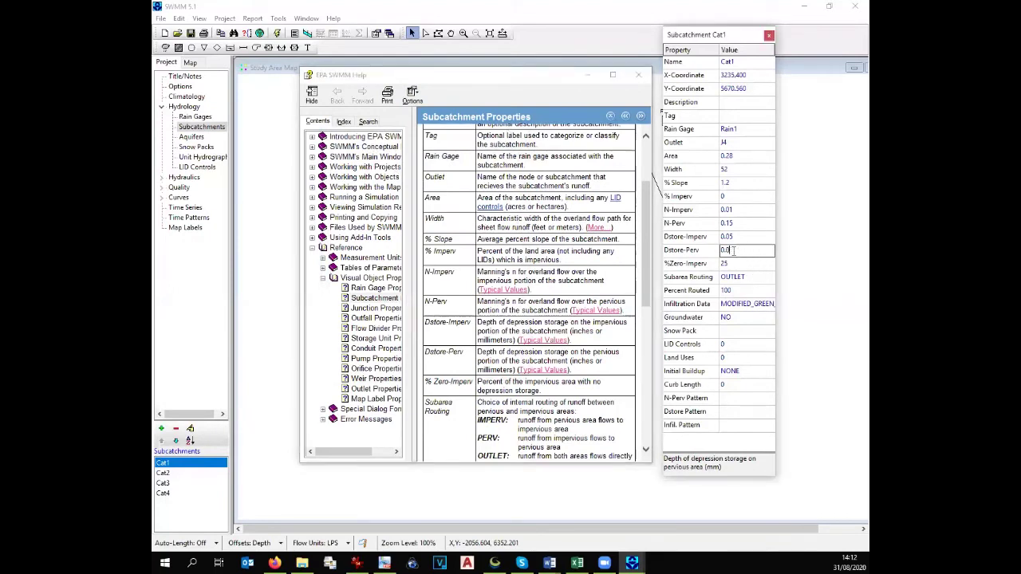
pyautogui.write('025')
pyautogui.click(750, 305)
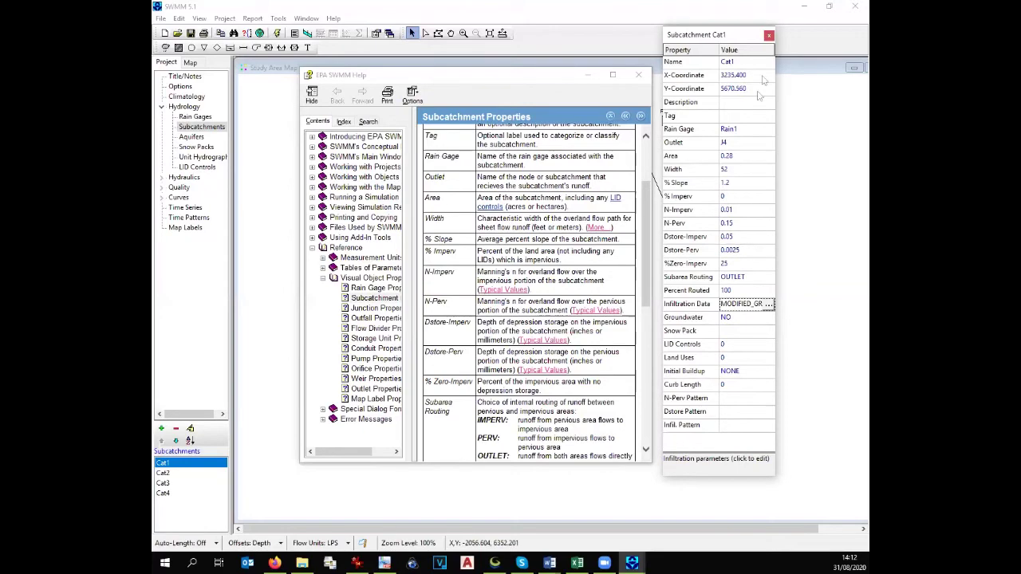
pyautogui.click(770, 38)
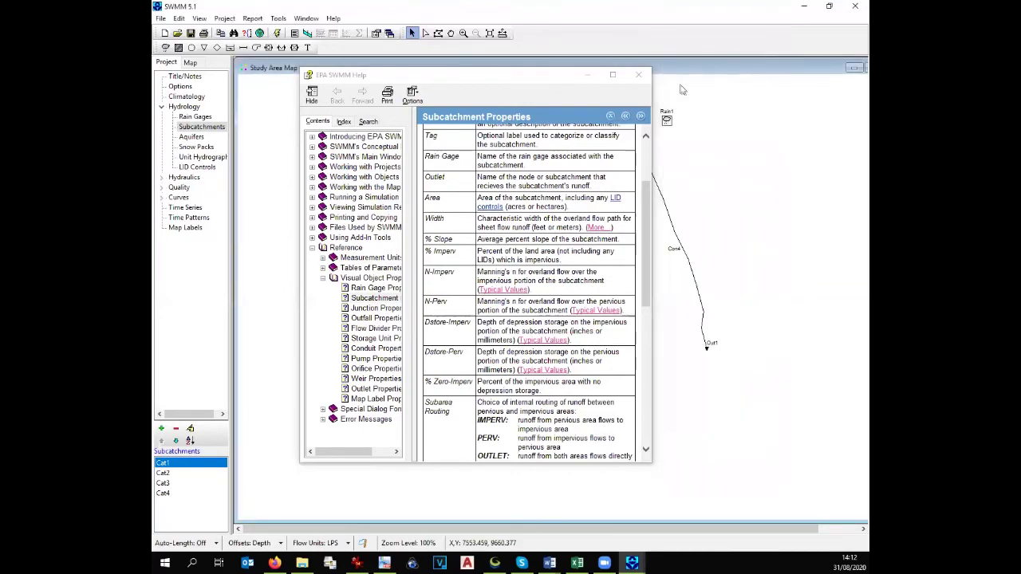
pyautogui.click(638, 75)
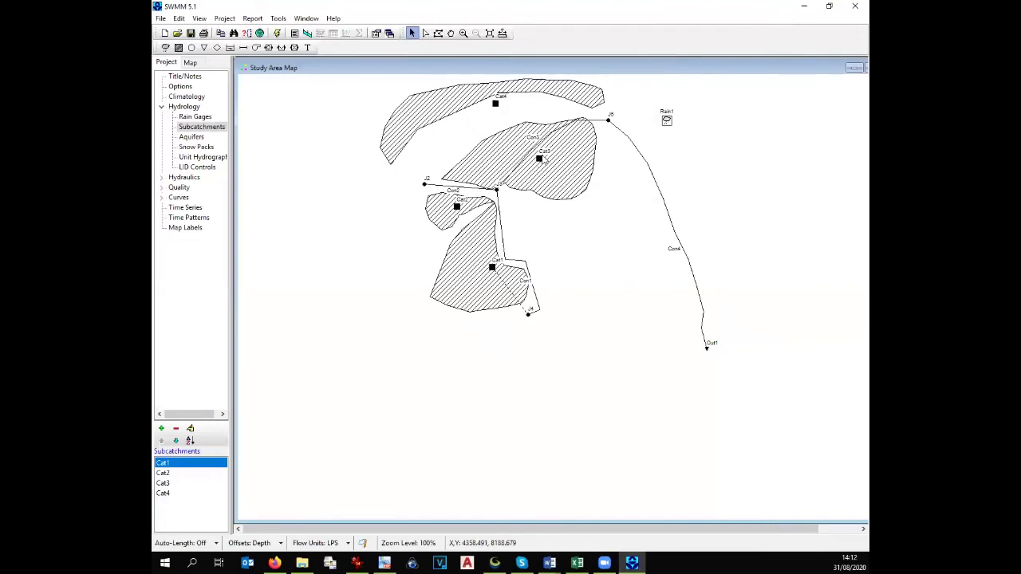
# - Open the properties of subcatchment Cat2 and assign Rain1 as its rain gage and J2 as its outlet
pyautogui.doubleClick(456, 206)
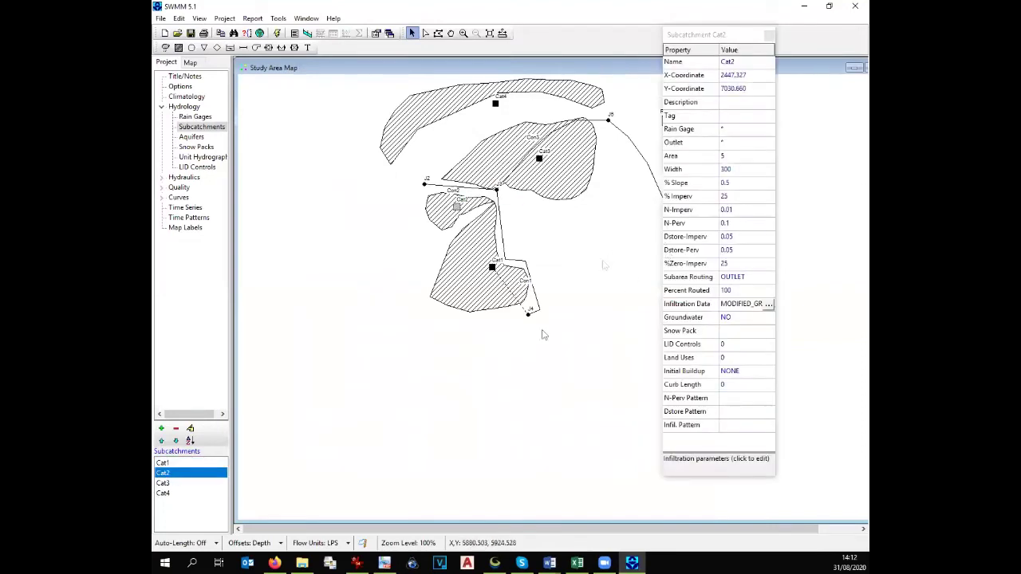
pyautogui.moveTo(568, 561)
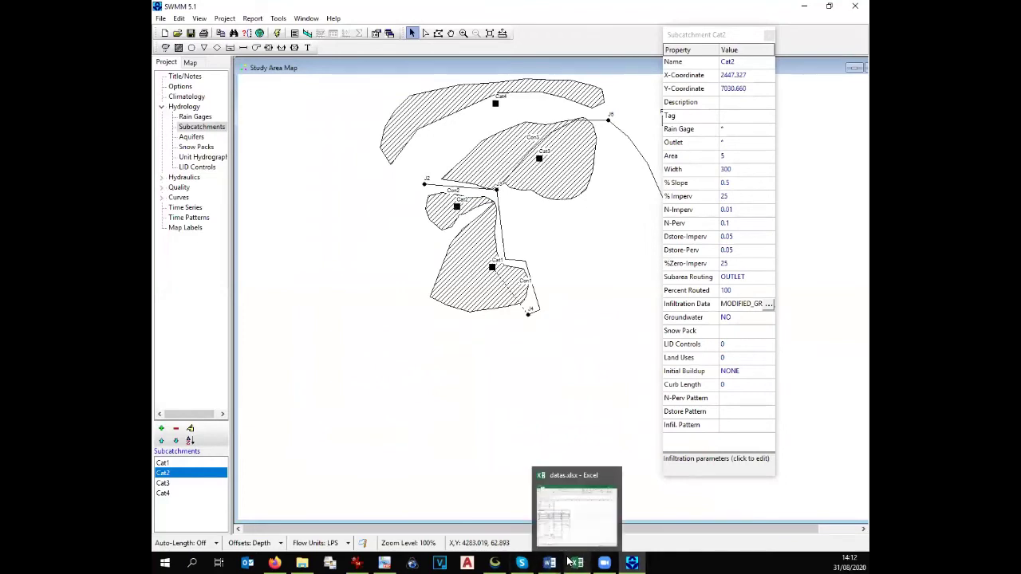
pyautogui.click(768, 133)
pyautogui.click(769, 134)
pyautogui.click(746, 145)
pyautogui.click(746, 142)
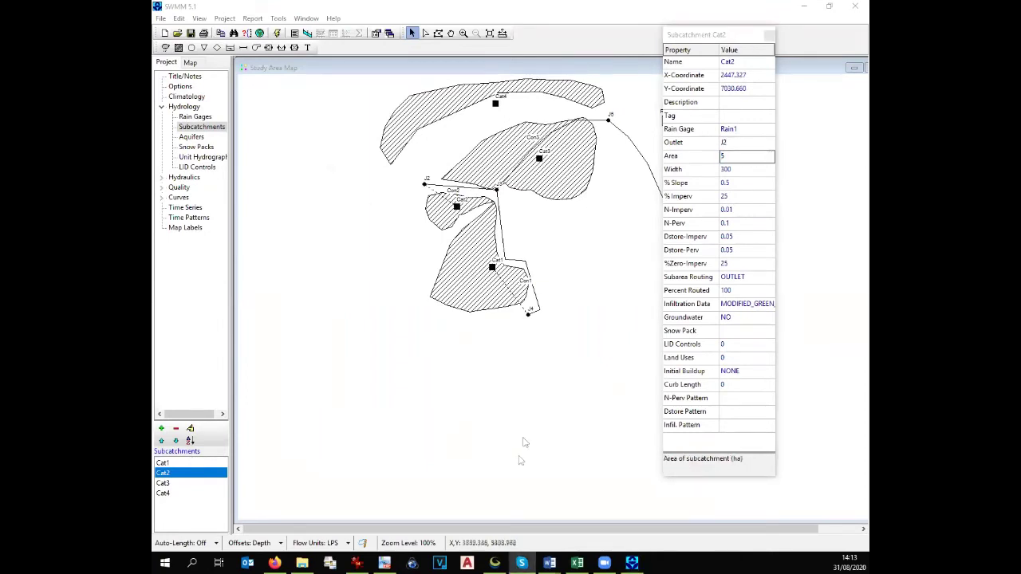
# - Check cat2's area in the Excel sheet and set subcatchment Cat2's area to 0.067 ha in SWMM
pyautogui.click(577, 563)
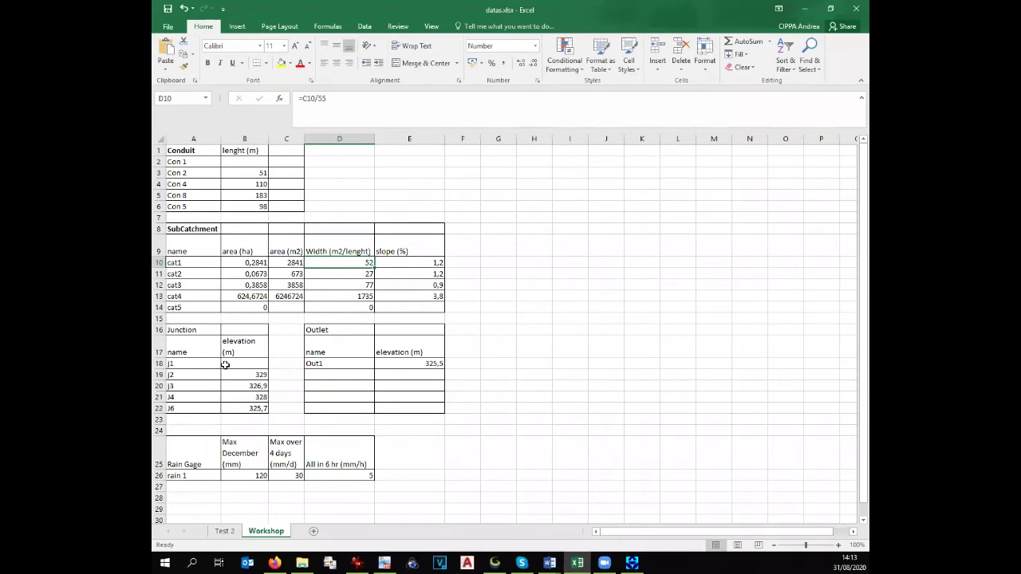
pyautogui.click(283, 274)
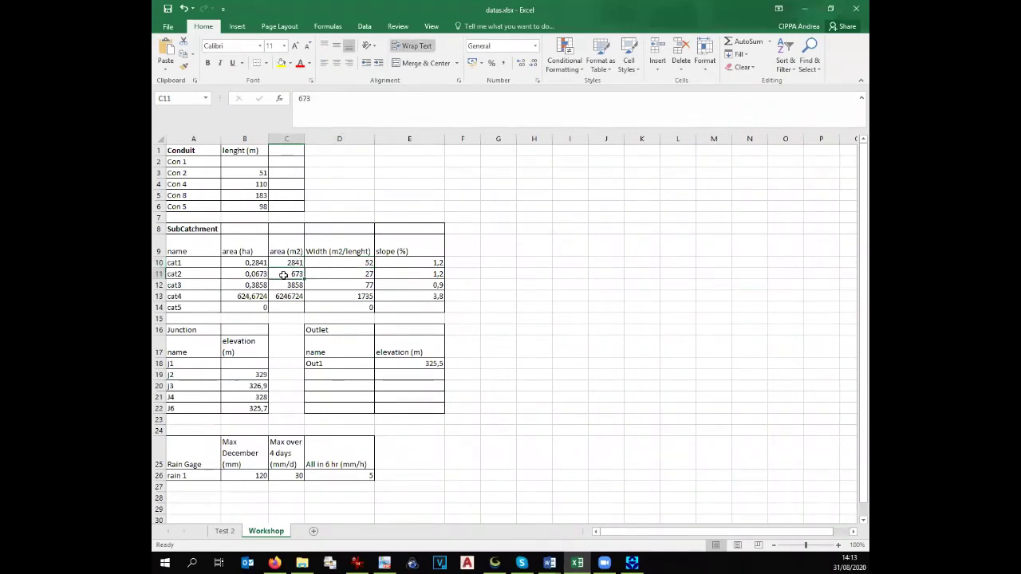
pyautogui.click(249, 274)
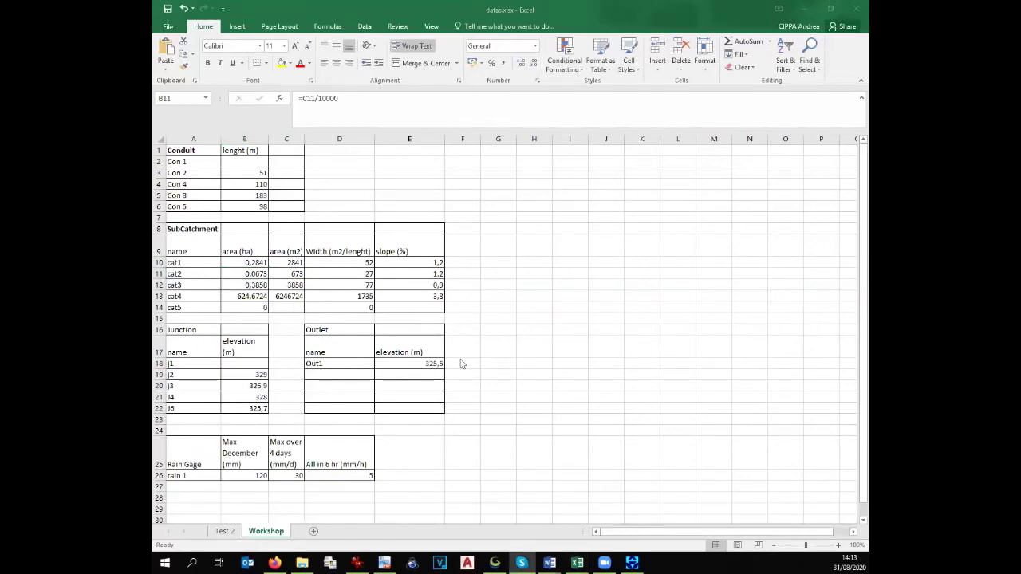
pyautogui.click(632, 563)
pyautogui.write('0.')
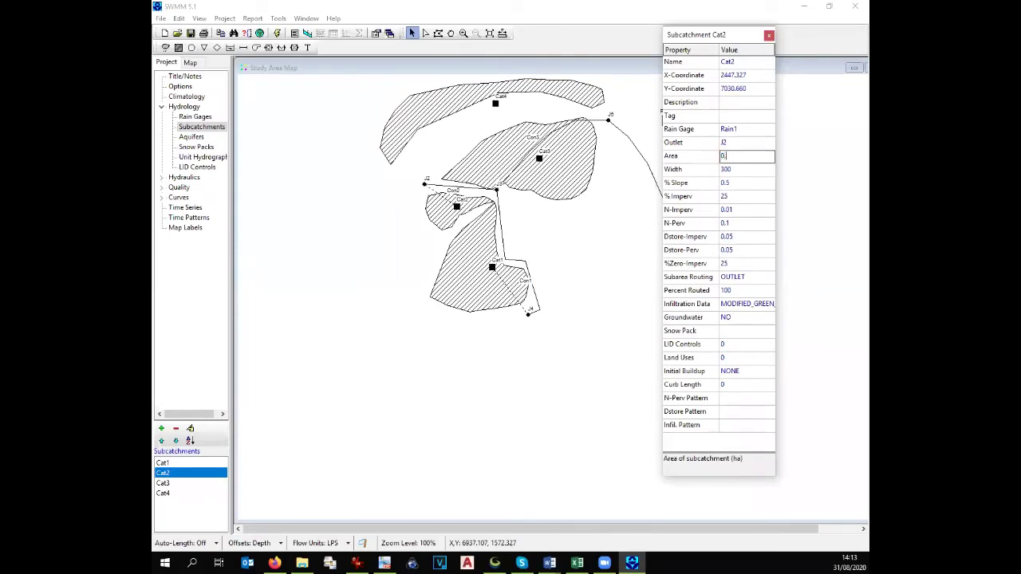
pyautogui.write('067')
# - Check cat2's width in the Excel sheet and set subcatchment Cat2's width to 27 m in SWMM
pyautogui.click(747, 169)
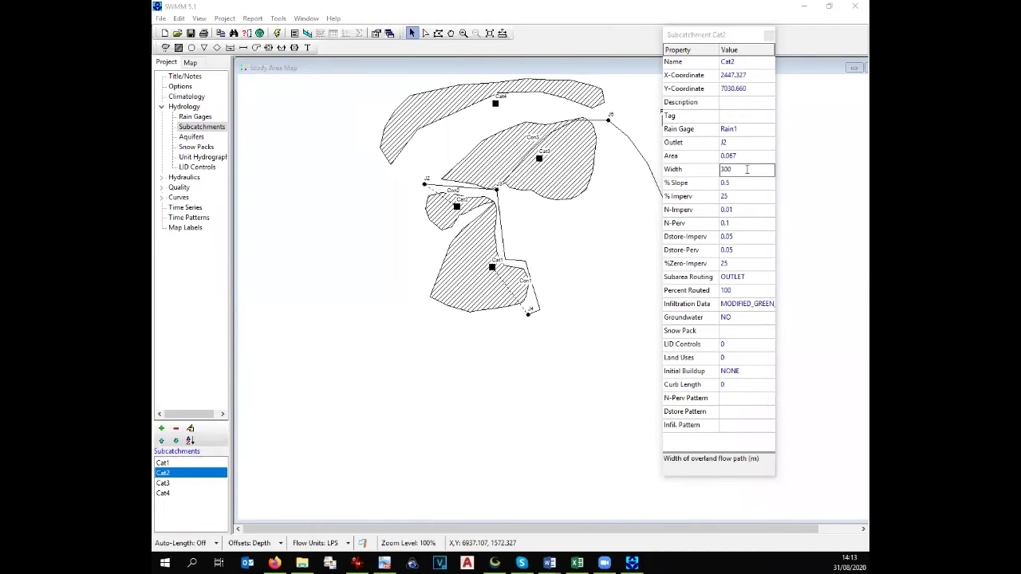
pyautogui.hotkey('alt', 'Tab')
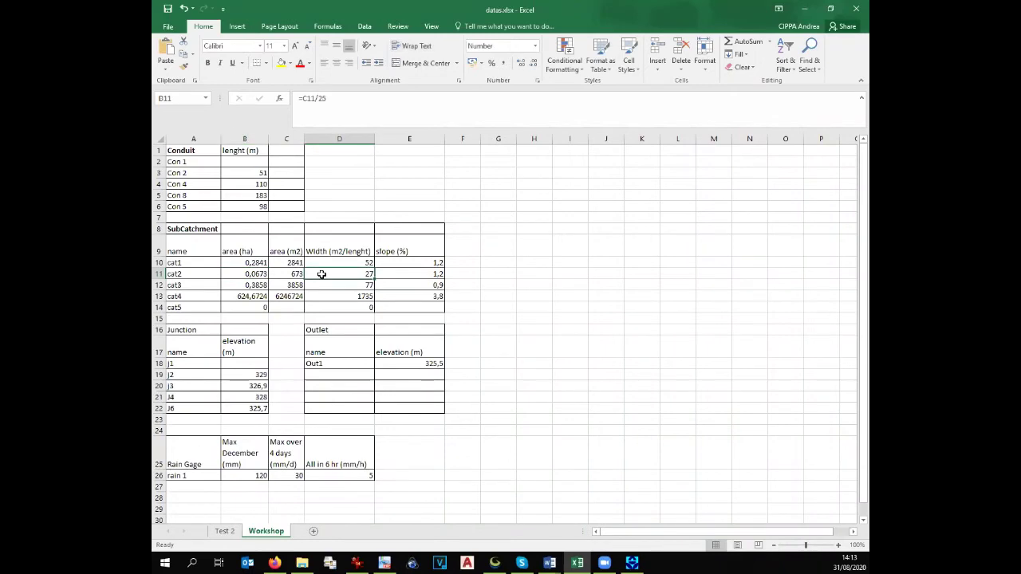
pyautogui.hotkey('alt', 'Tab')
pyautogui.write('2')
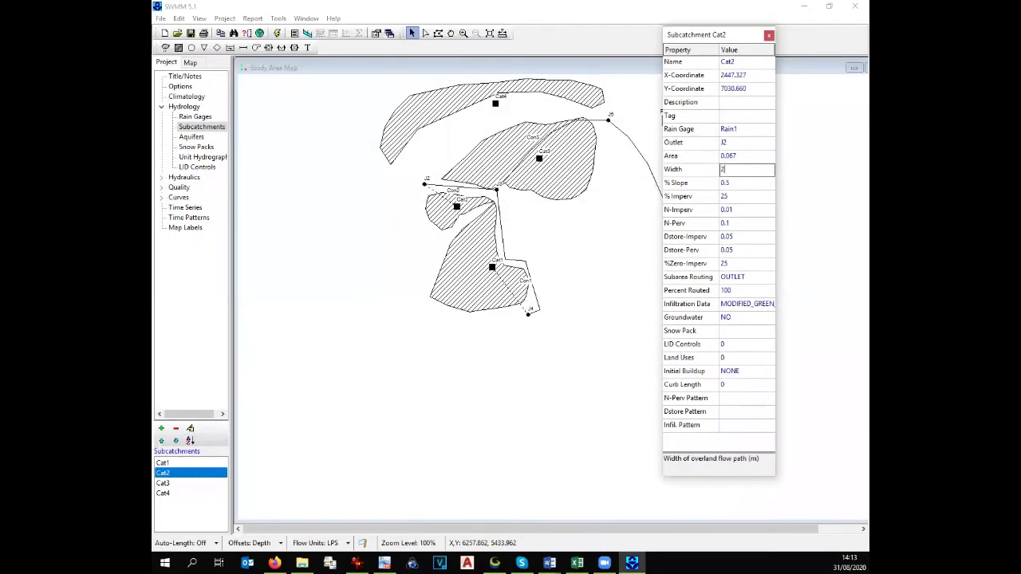
pyautogui.write('7')
# - Check cat2's slope in the Excel sheet, and set subcatchment Cat2's % Slope to 1.2 and % Imperv to 0 in SWMM
pyautogui.hotkey('alt', 'Tab')
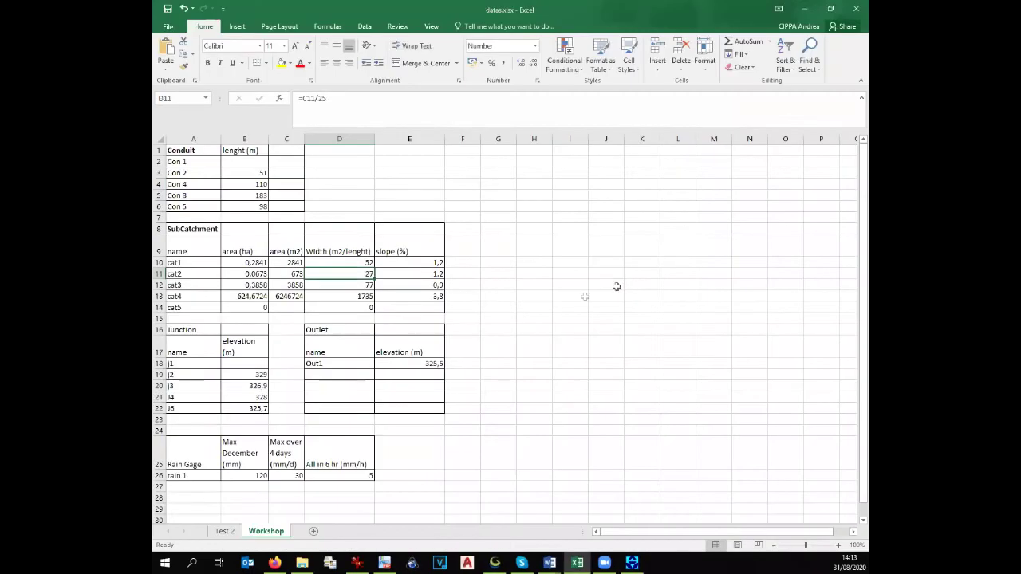
pyautogui.click(415, 274)
pyautogui.hotkey('alt', 'Tab')
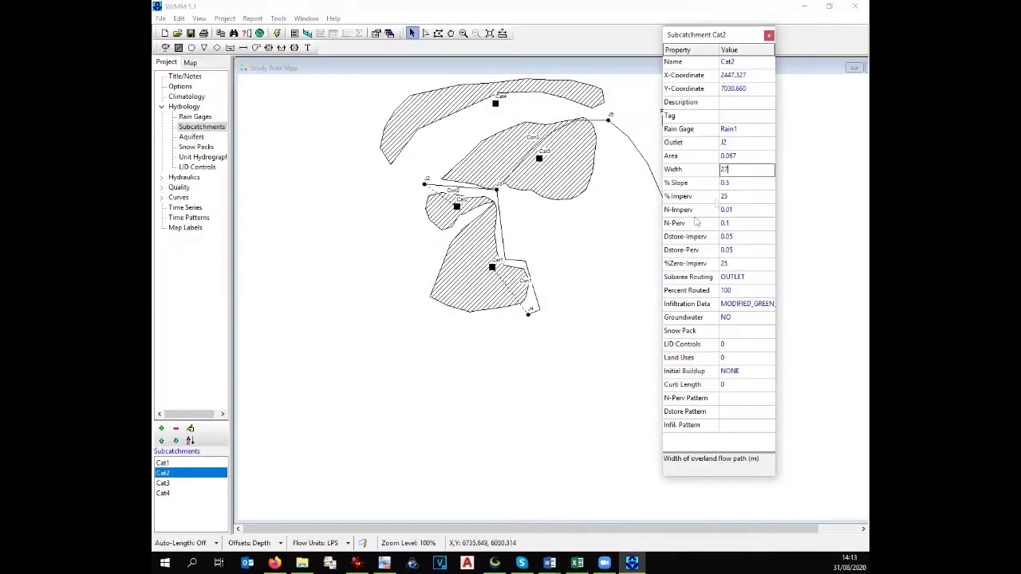
pyautogui.click(751, 183)
pyautogui.write('1.2')
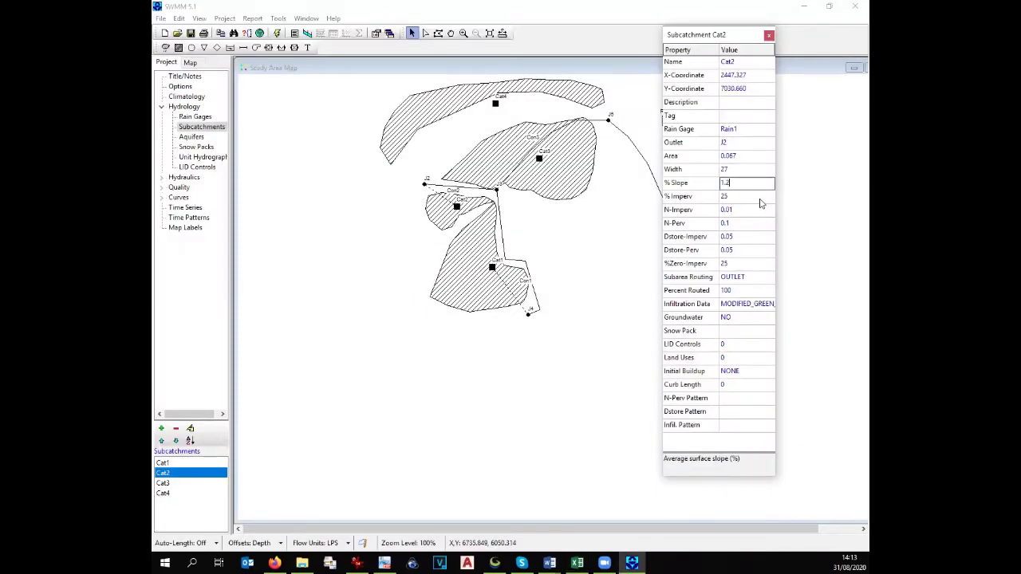
pyautogui.press('Down')
pyautogui.write('0')
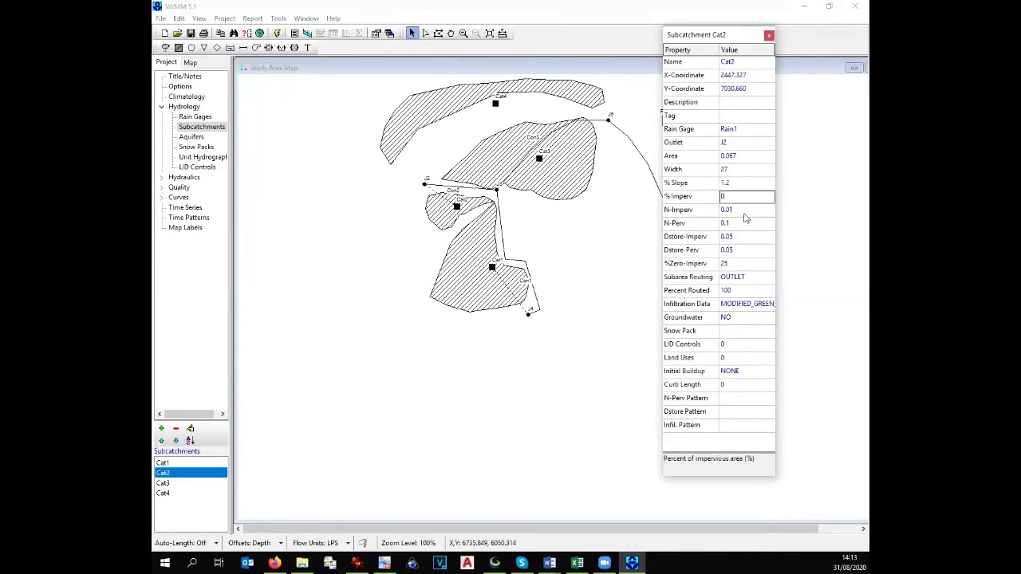
# - Set Cat2's N-Perv to 0.15 and Dstore-Perv to 0.025 mm, and close its property window
pyautogui.click(742, 225)
pyautogui.click(742, 224)
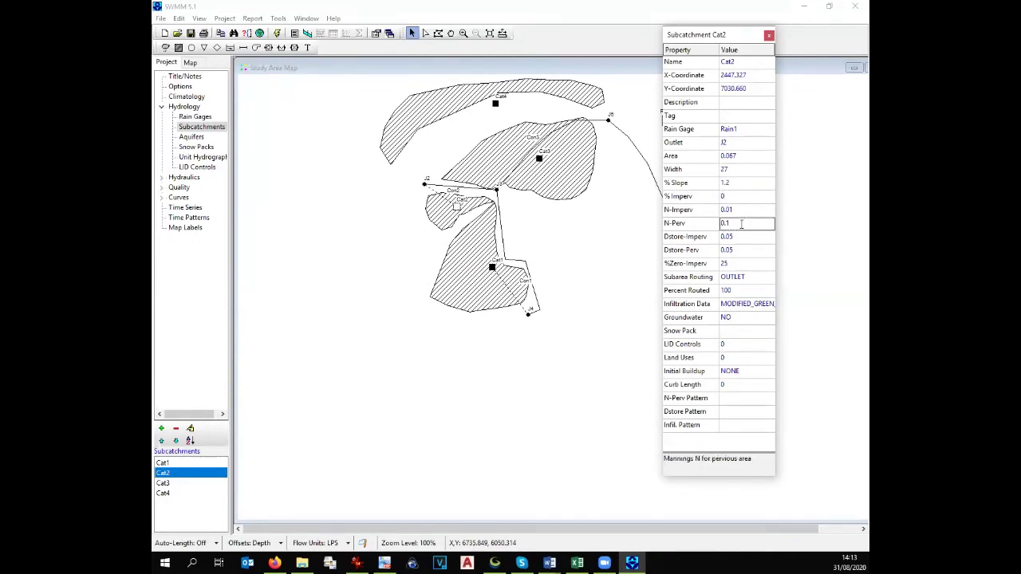
pyautogui.click(729, 237)
pyautogui.click(728, 237)
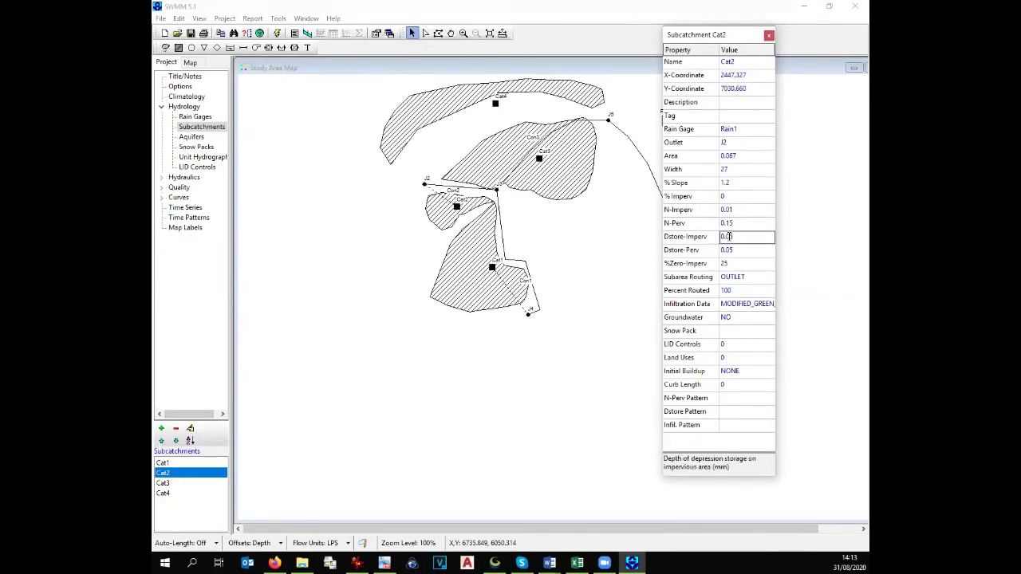
pyautogui.click(731, 250)
pyautogui.click(731, 250)
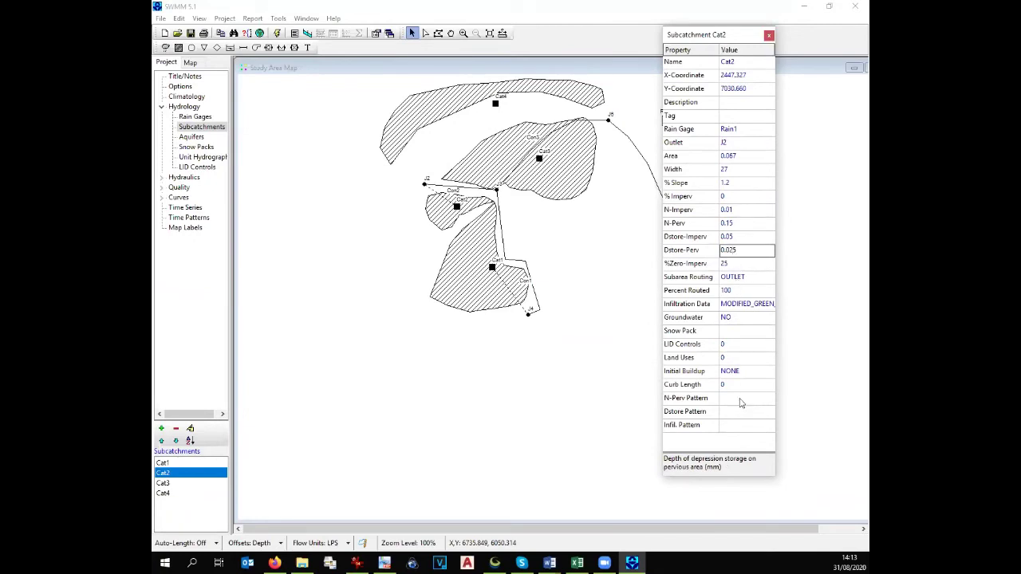
pyautogui.click(768, 35)
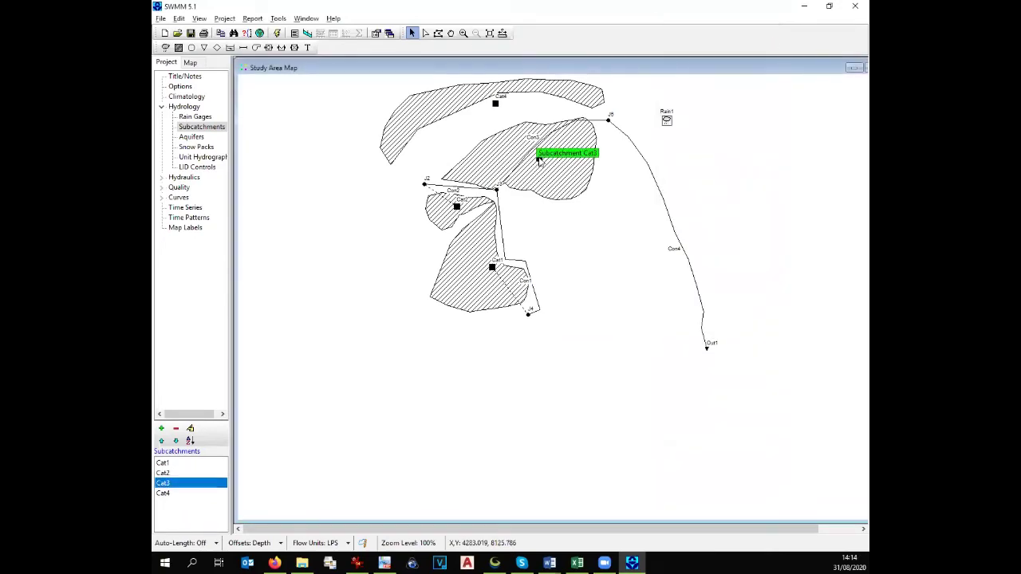
# - Locate cat3's area in the Excel sheet, and assign Rain1 as rain gage and J3 as outlet of subcatchment Cat3 in SWMM
pyautogui.hotkey('alt', 'Tab')
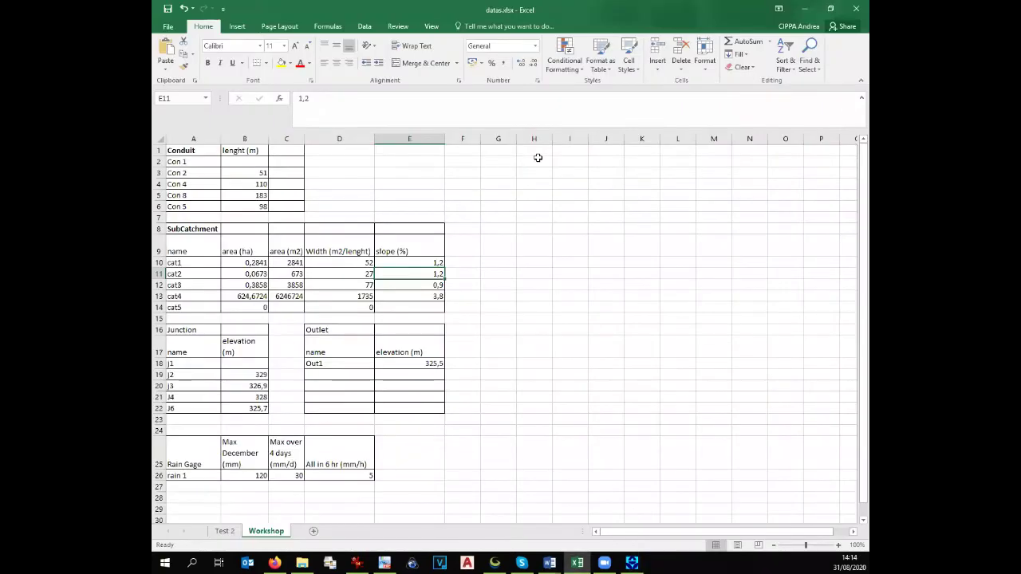
pyautogui.click(252, 284)
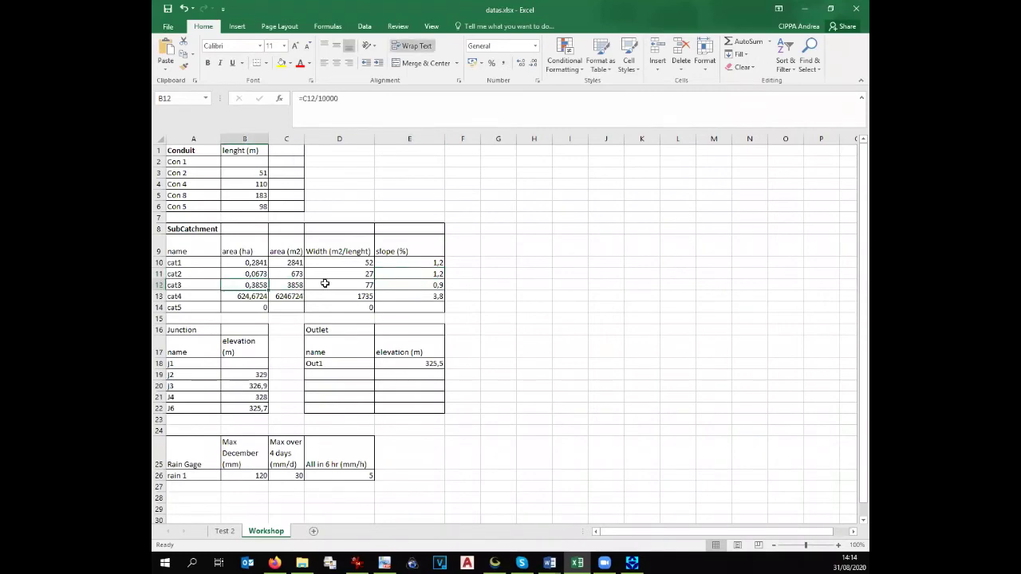
pyautogui.hotkey('alt', 'Tab')
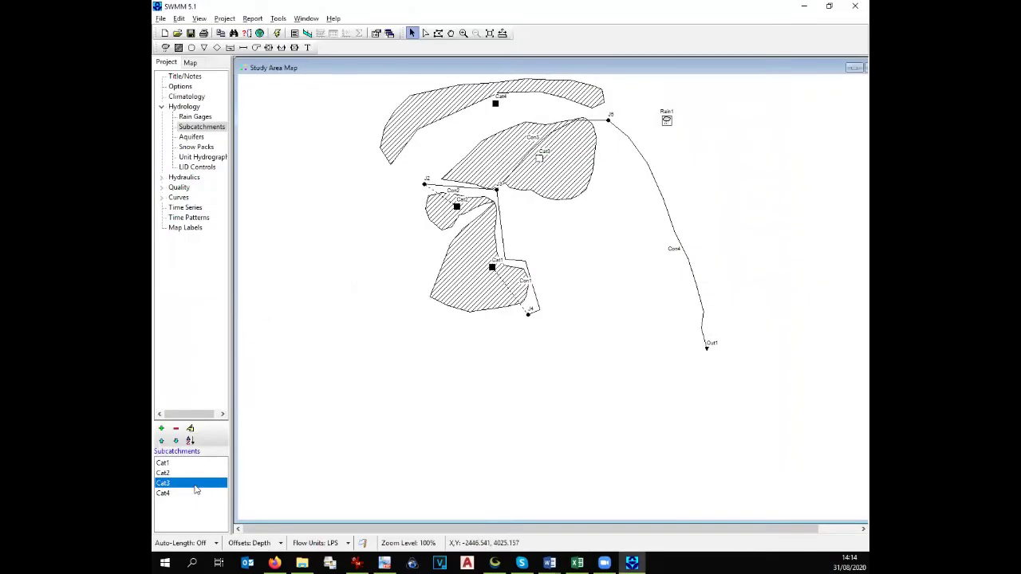
pyautogui.doubleClick(195, 485)
pyautogui.click(740, 144)
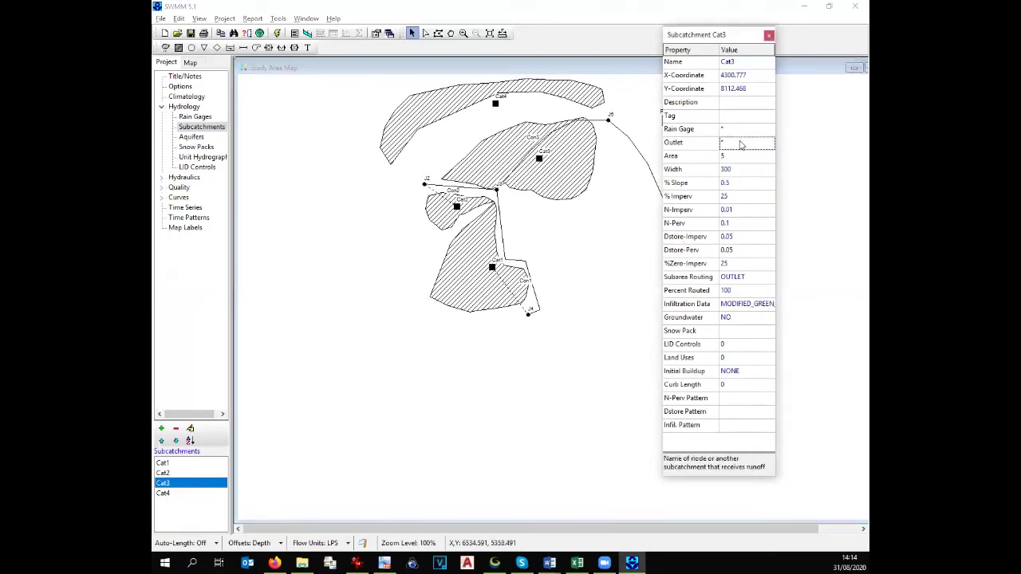
pyautogui.click(764, 130)
pyautogui.click(770, 130)
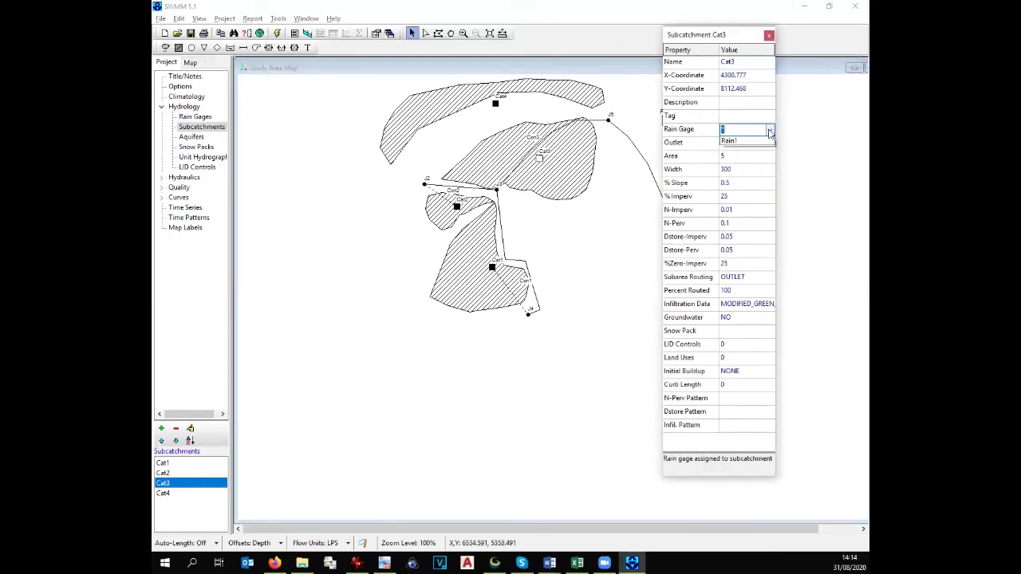
pyautogui.click(764, 141)
pyautogui.click(766, 146)
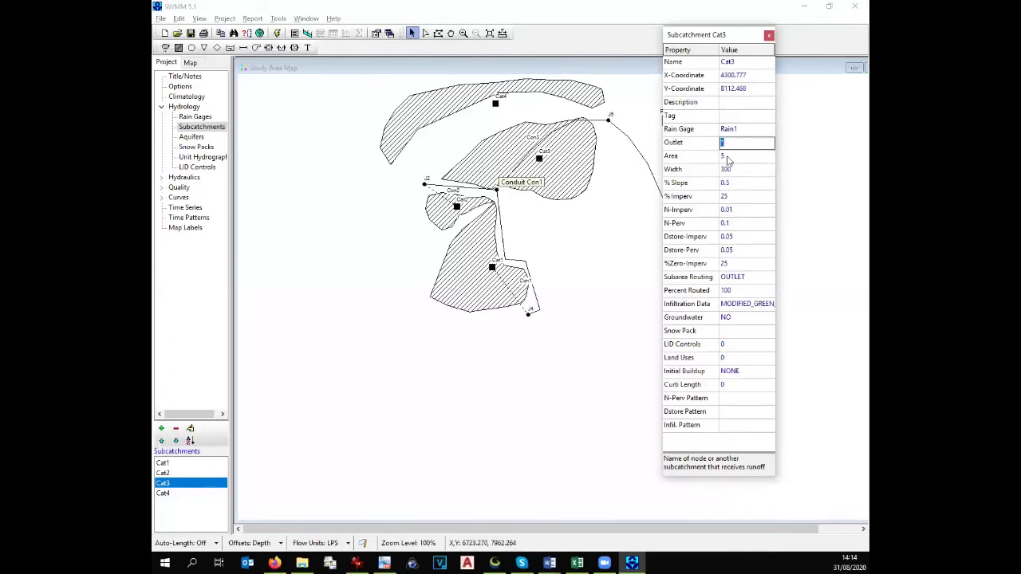
pyautogui.write('J3')
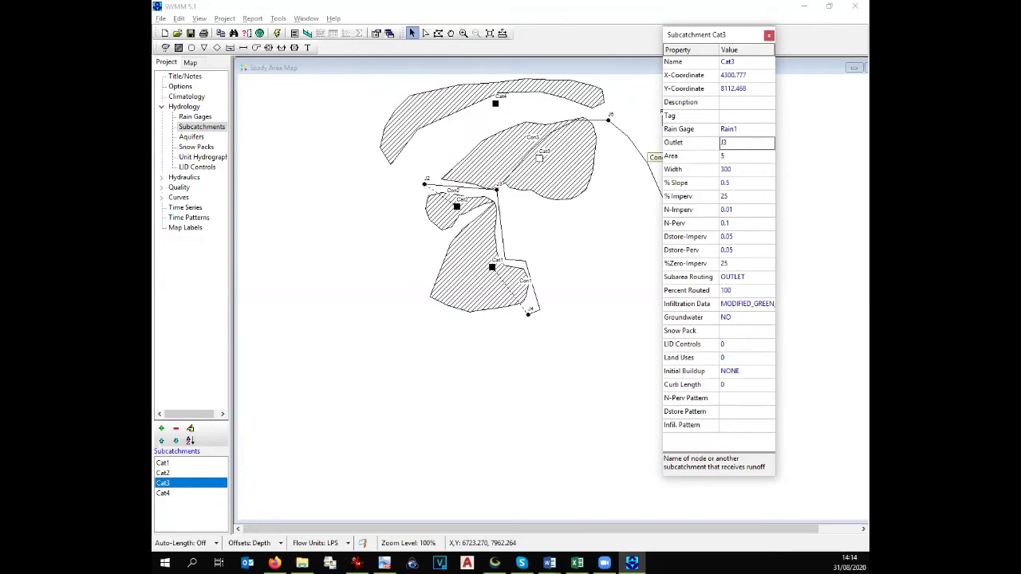
# - Check cat3's area in the Excel sheet and set subcatchment Cat3's area to 0.38 ha in SWMM
pyautogui.click(766, 157)
pyautogui.hotkey('alt', 'Tab')
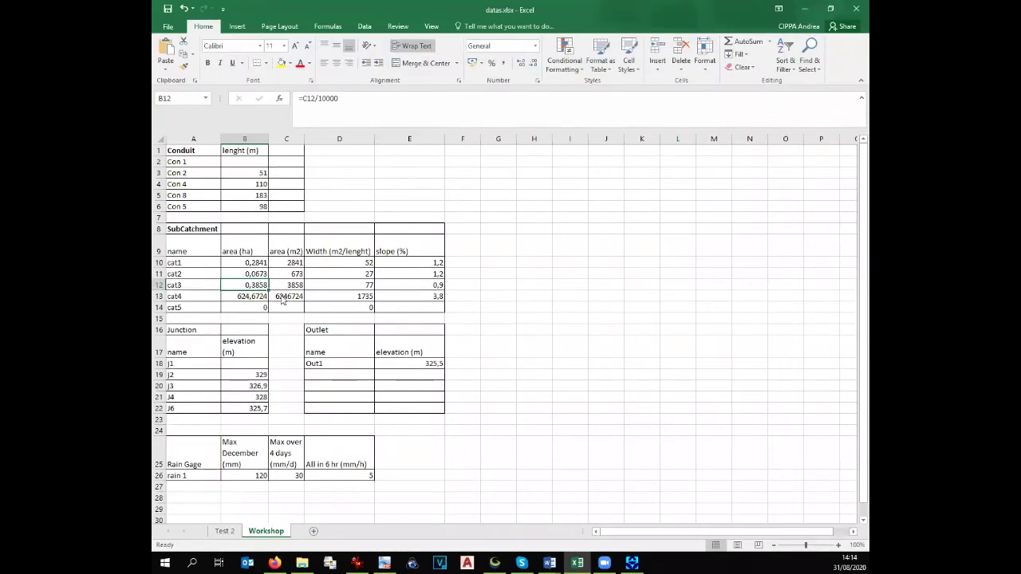
pyautogui.hotkey('alt', 'Tab')
pyautogui.write('0.38')
pyautogui.press('Return')
# - Check cat3's width in the Excel sheet and set subcatchment Cat3's width to 77 m in SWMM
pyautogui.hotkey('alt', 'Tab')
pyautogui.click(363, 287)
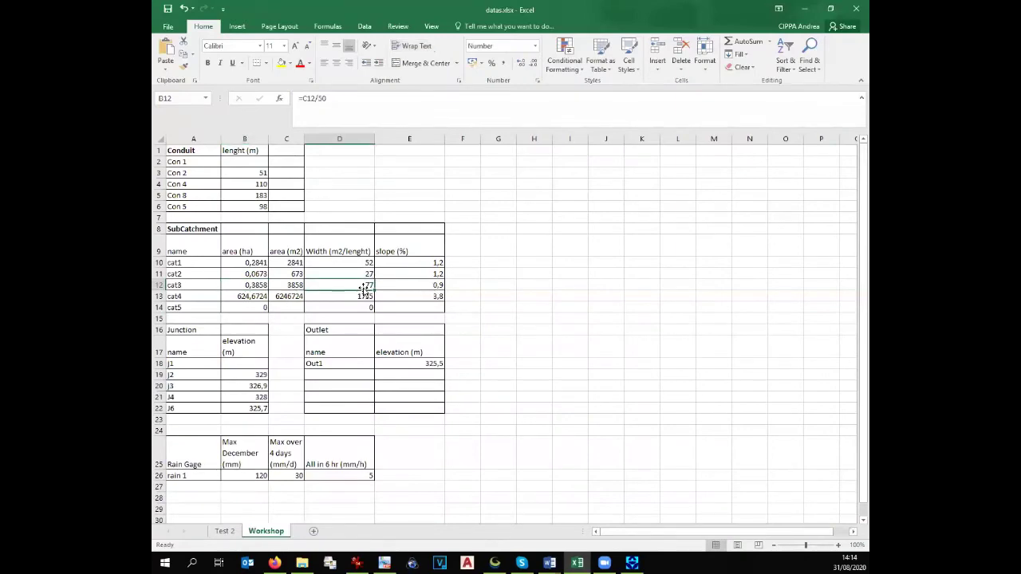
pyautogui.hotkey('alt', 'Tab')
pyautogui.write('77')
# - Check cat3's slope in the Excel sheet, and set subcatchment Cat3's % Slope to 0.9 and % Imperv to 0 in SWMM
pyautogui.hotkey('alt', 'Tab')
pyautogui.click(427, 288)
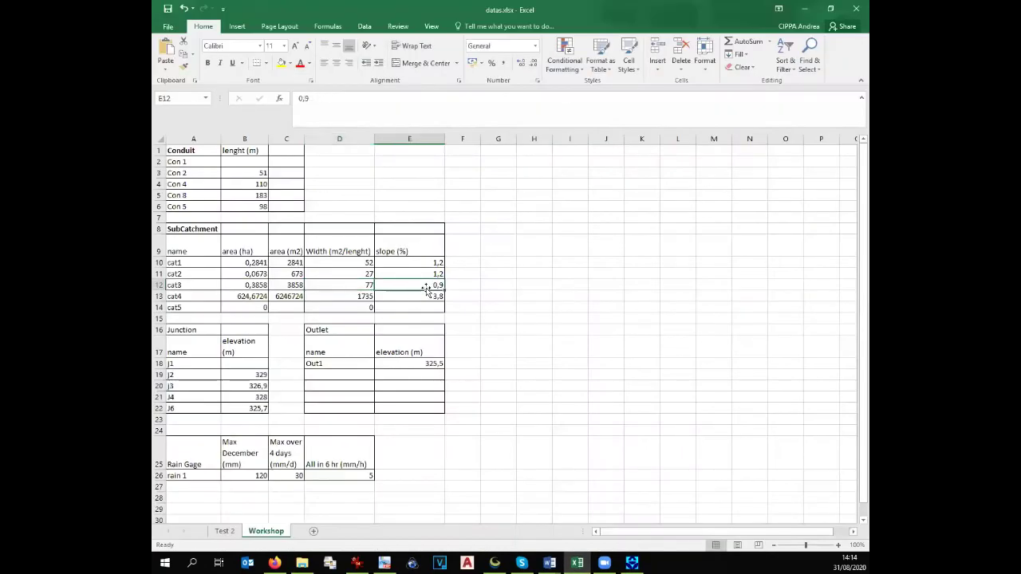
pyautogui.hotkey('alt', 'Tab')
pyautogui.click(739, 183)
pyautogui.write('0.9')
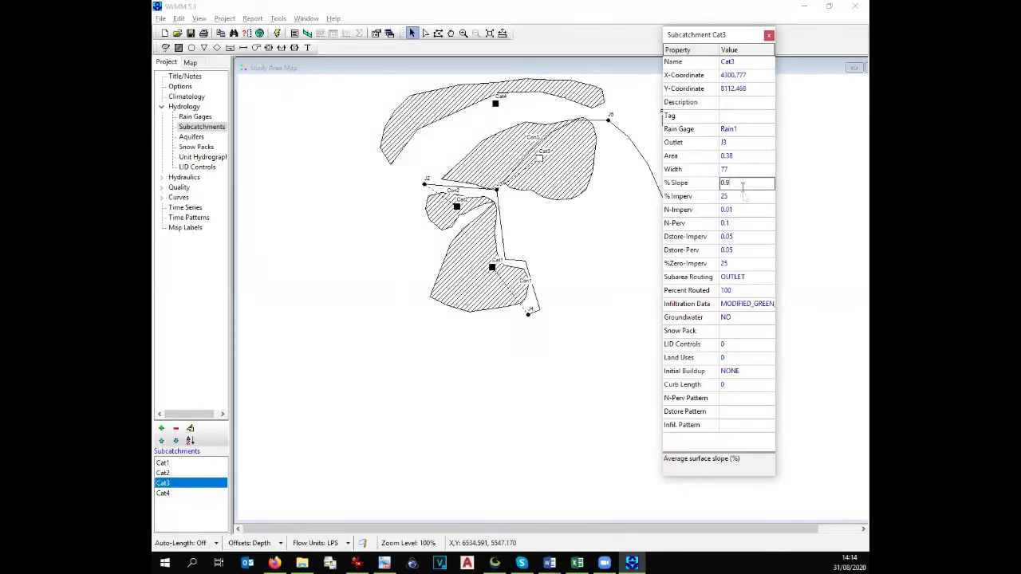
pyautogui.press('Return')
pyautogui.write('0')
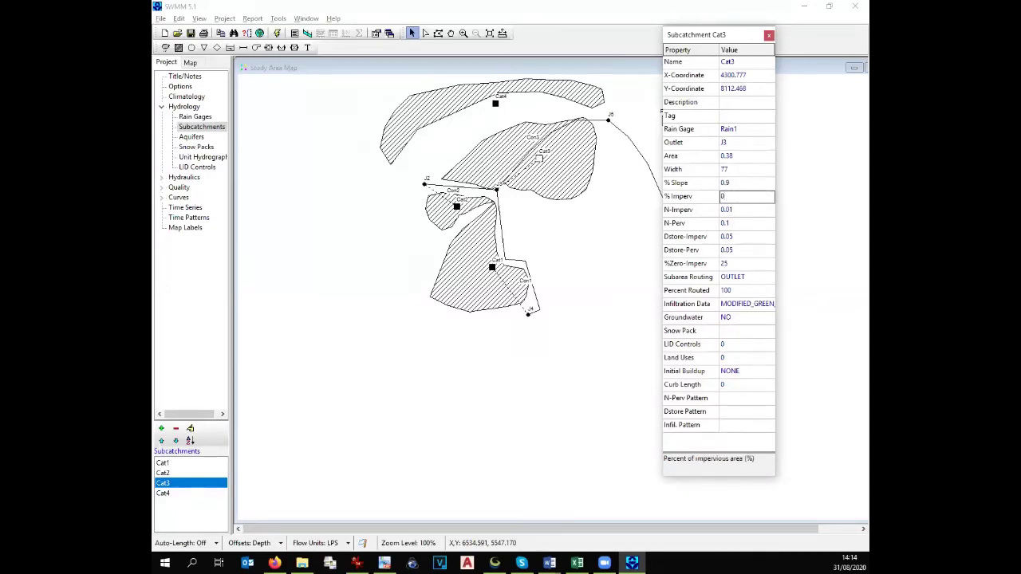
pyautogui.press('Return')
# - Set Cat3's N-Imperv to 0.015 and its N-Perv to 0.15
pyautogui.click(749, 210)
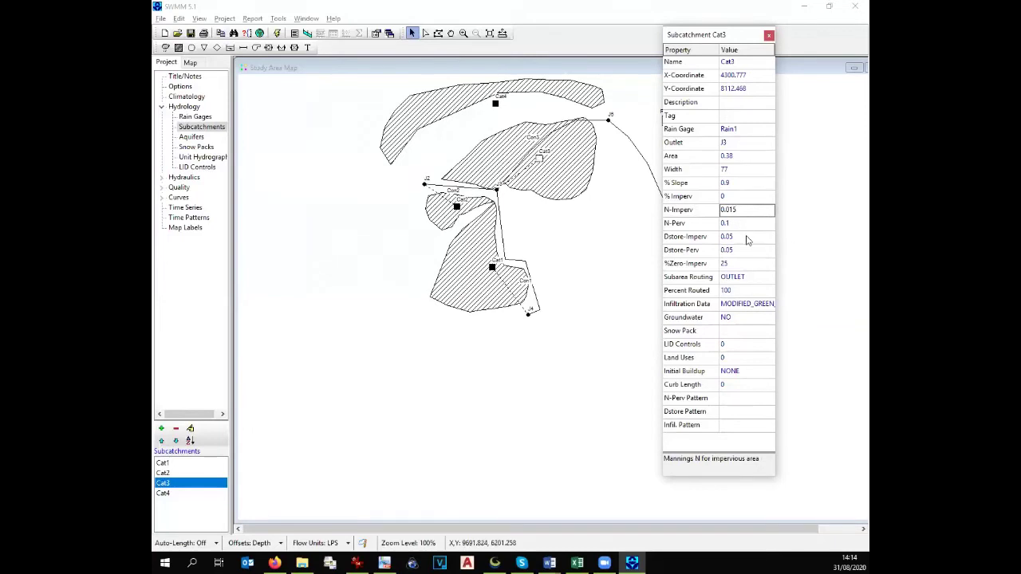
pyautogui.click(740, 224)
pyautogui.click(739, 223)
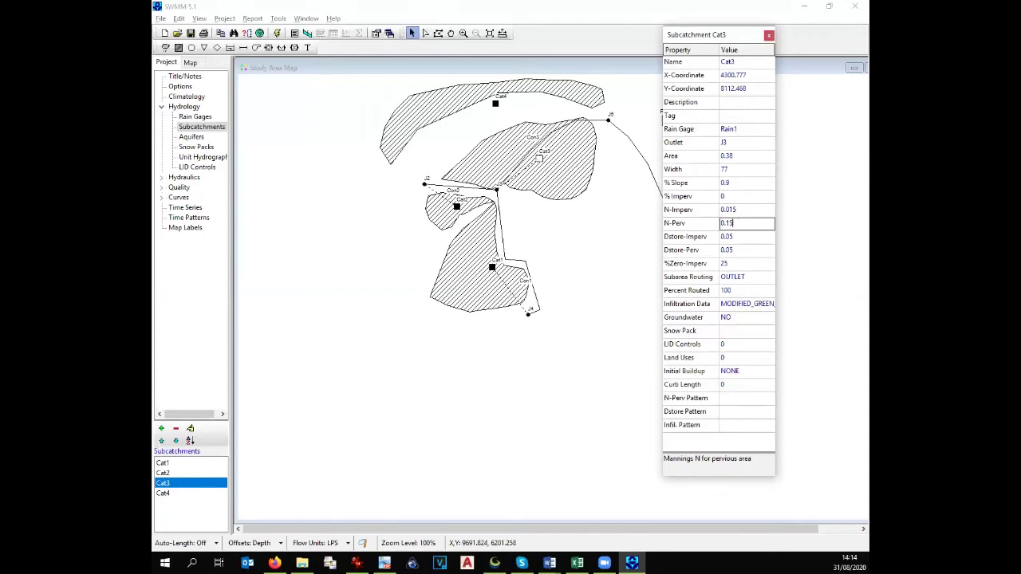
# - Edit Cat3's Dstore-Perv depression storage depth and close its property window
pyautogui.click(729, 250)
pyautogui.click(730, 250)
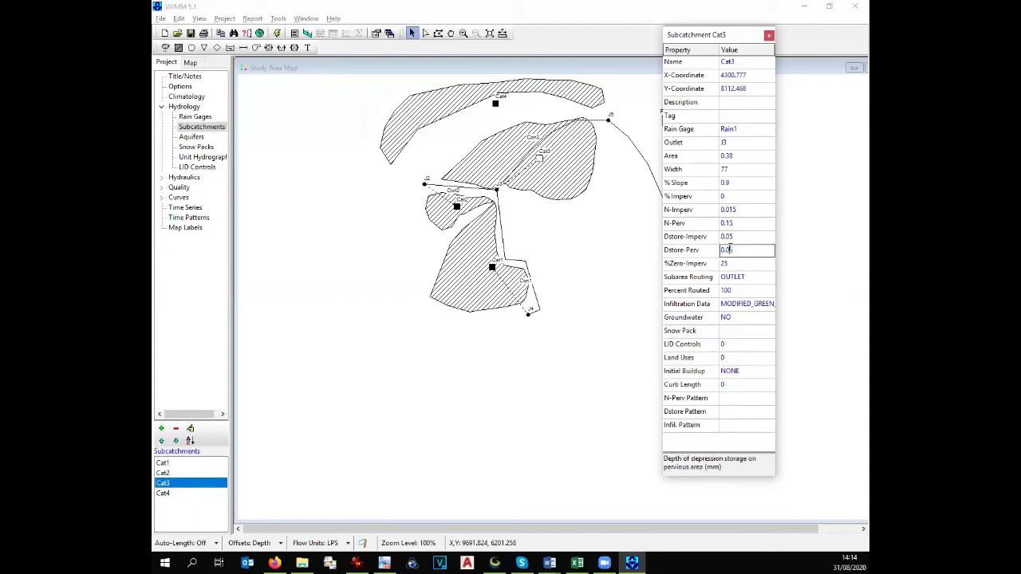
pyautogui.write('15')
pyautogui.click(768, 35)
# - Open the properties of subcatchment Cat4 and assign Rain1 as its rain gage and J6 as its outlet
pyautogui.doubleClick(493, 99)
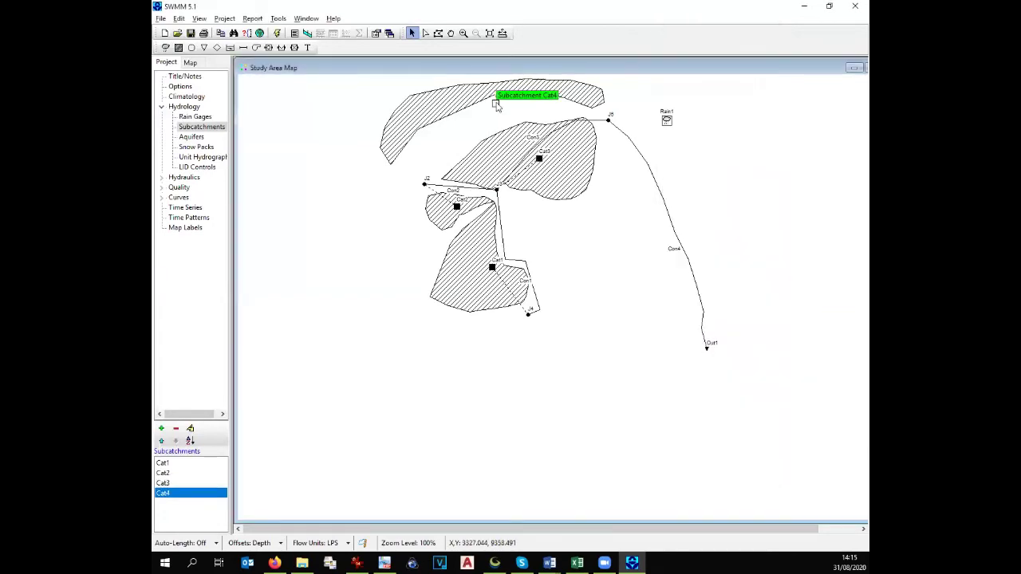
pyautogui.click(730, 130)
pyautogui.click(770, 130)
pyautogui.click(754, 142)
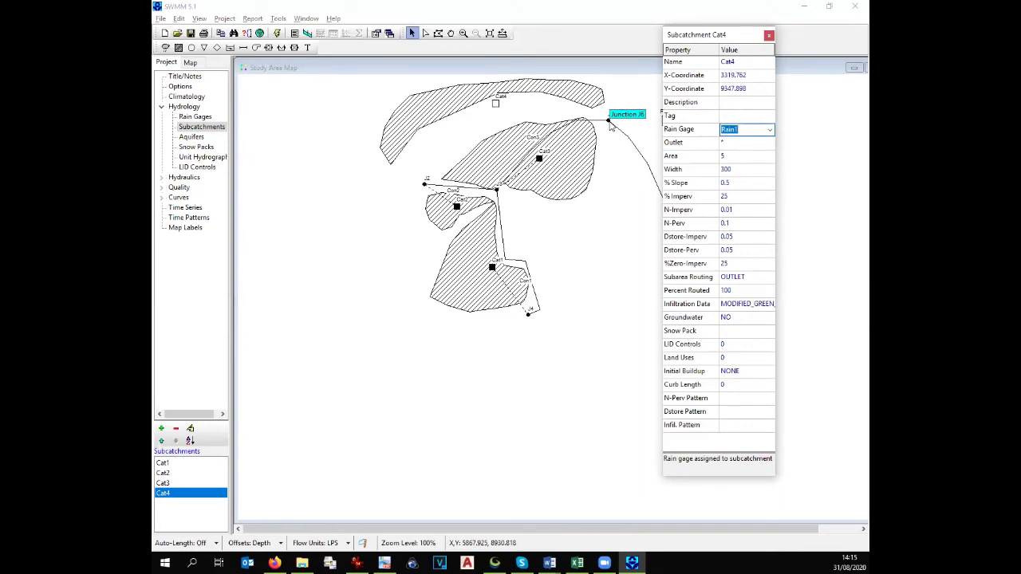
pyautogui.click(735, 142)
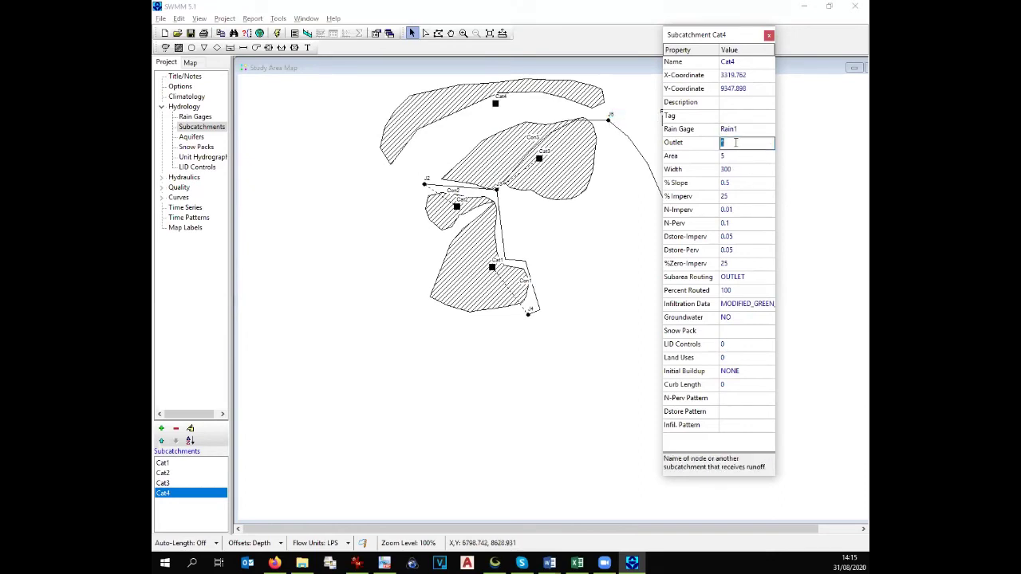
pyautogui.write('J6')
# - Copy cat4's area from the Excel sheet and set subcatchment Cat4's area to 624 ha in SWMM
pyautogui.click(760, 159)
pyautogui.hotkey('alt', 'Tab')
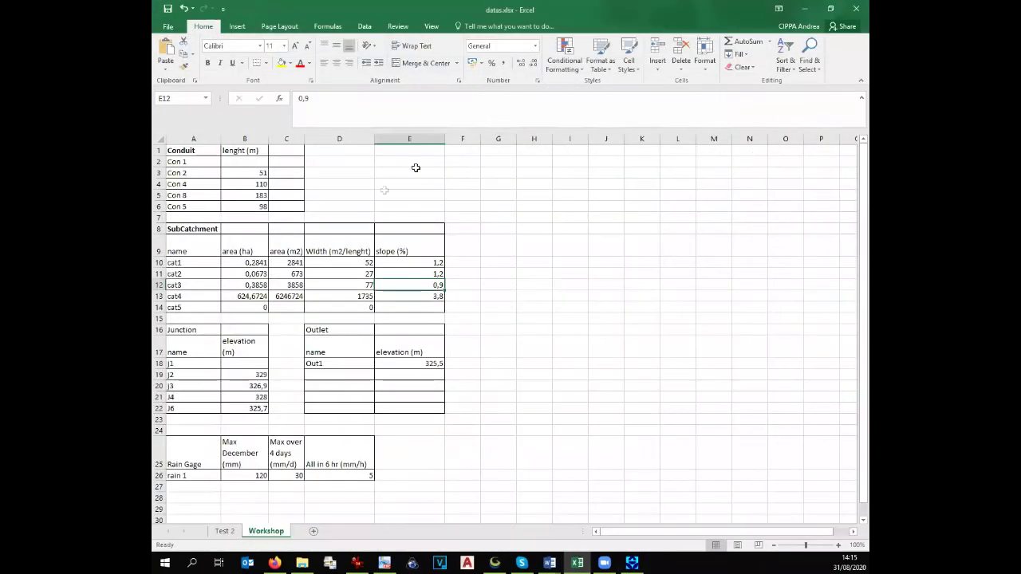
pyautogui.click(242, 296)
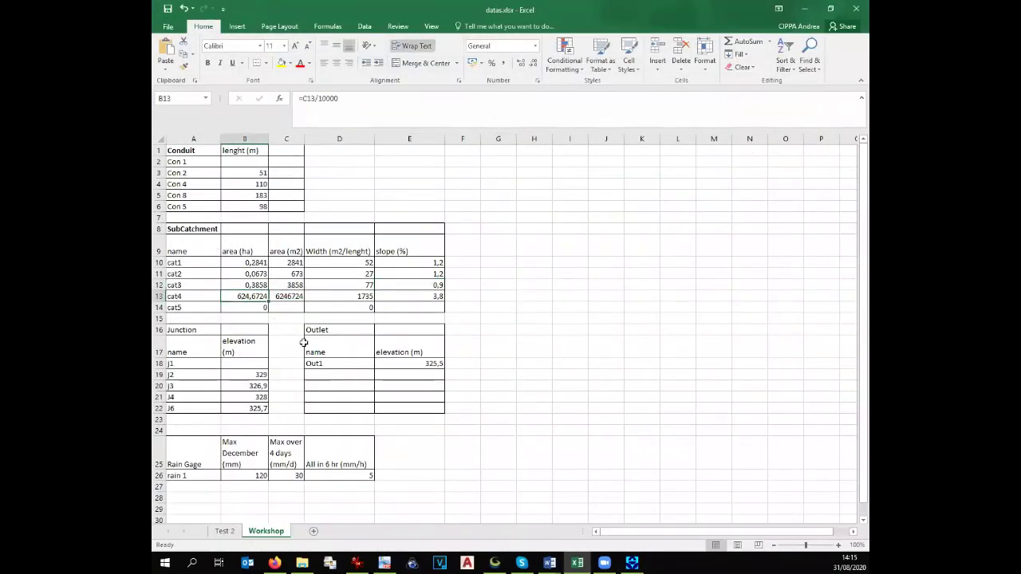
pyautogui.hotkey('ctrl', 'c')
pyautogui.hotkey('alt', 'Tab')
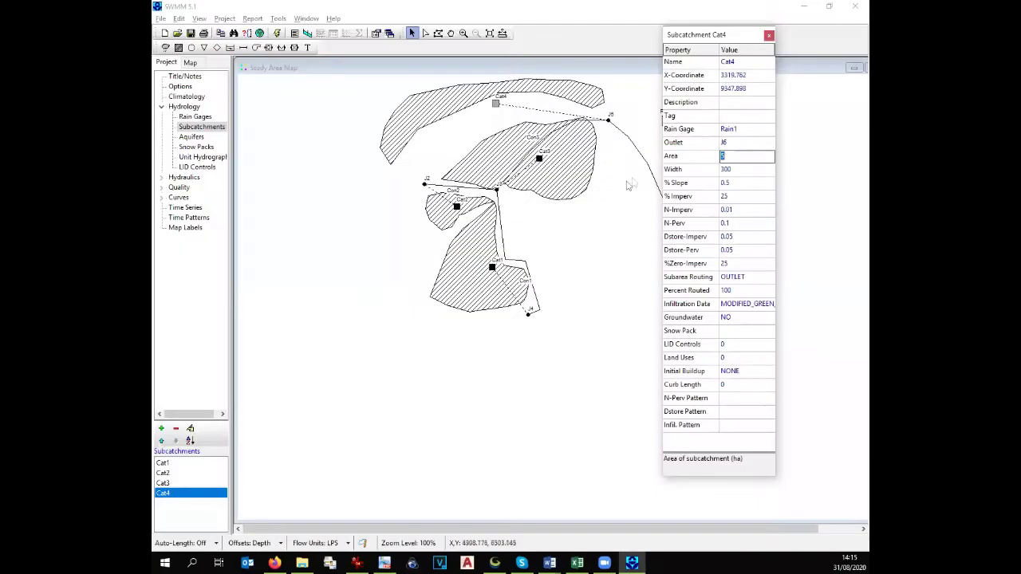
pyautogui.hotkey('ctrl', 'v')
# - Check cat4's width in the Excel sheet and set subcatchment Cat4's width to 1735 m in SWMM
pyautogui.click(764, 169)
pyautogui.hotkey('alt', 'Tab')
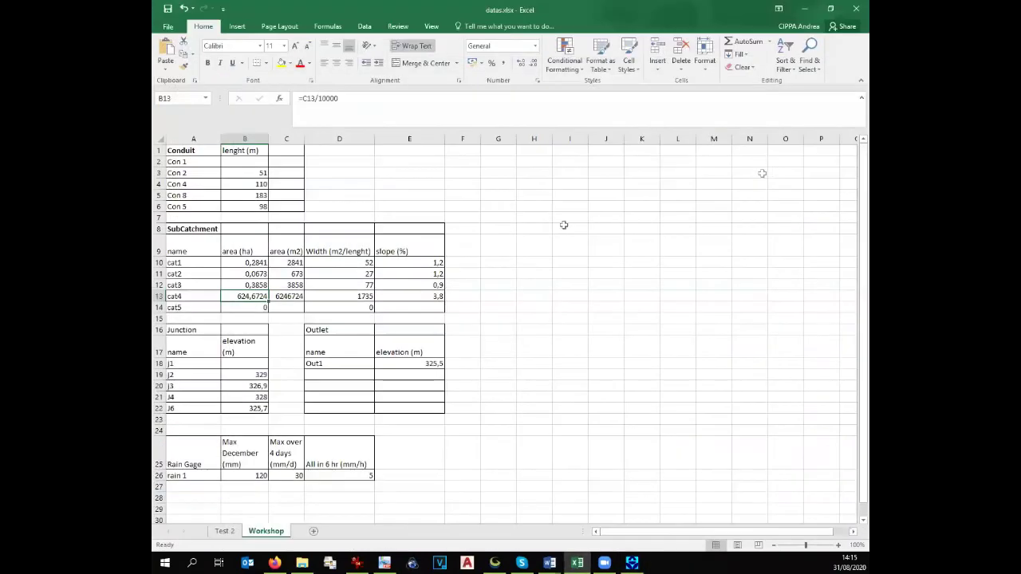
pyautogui.click(364, 296)
pyautogui.hotkey('alt', 'Tab')
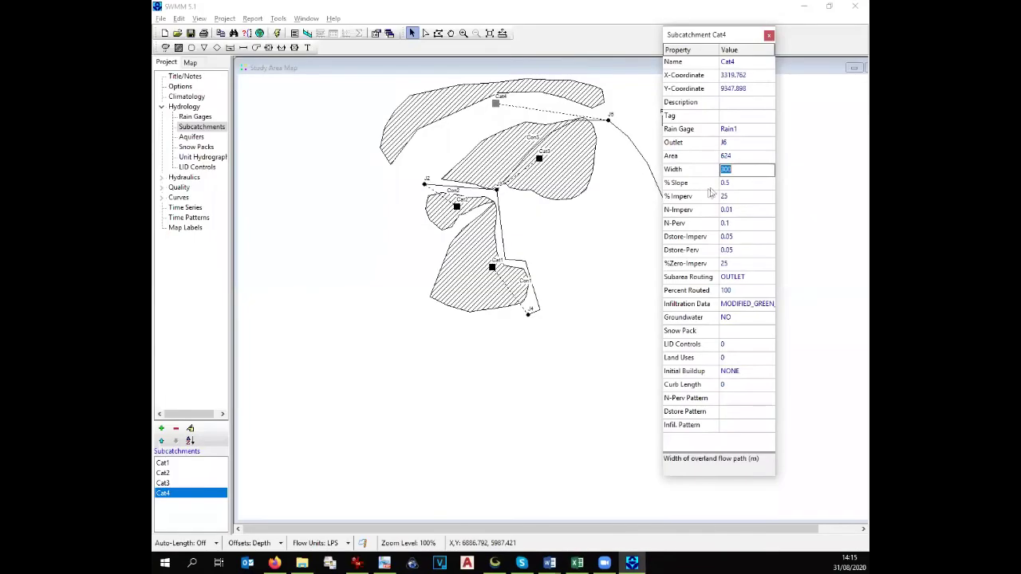
pyautogui.click(743, 185)
pyautogui.click(743, 168)
pyautogui.write('1735')
# - Check cat4's slope in the Excel sheet, and set subcatchment Cat4's % Slope to 38 and % Imperv to 0 in SWMM
pyautogui.click(746, 183)
pyautogui.hotkey('alt', 'Tab')
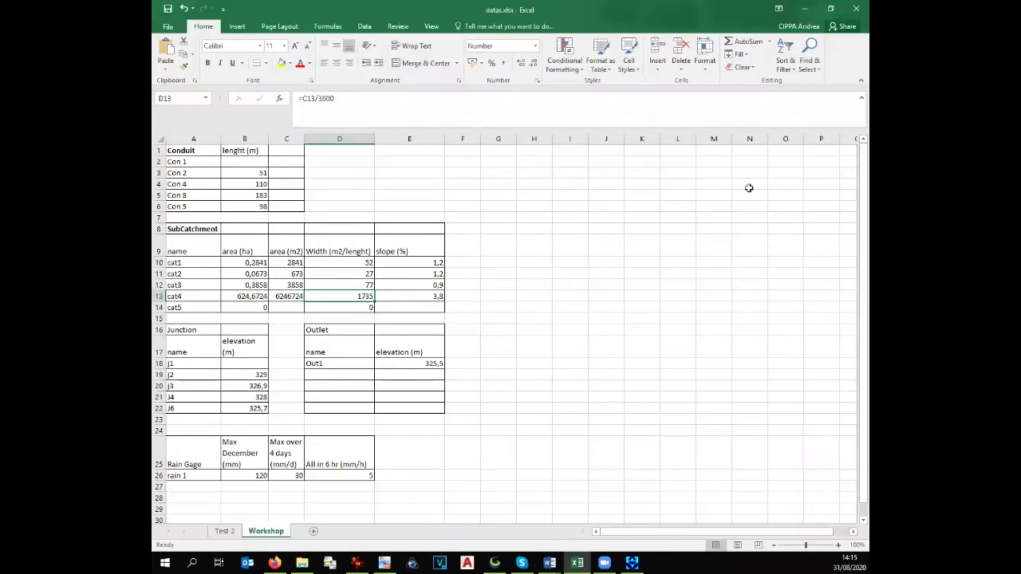
pyautogui.click(420, 296)
pyautogui.hotkey('alt', 'Tab')
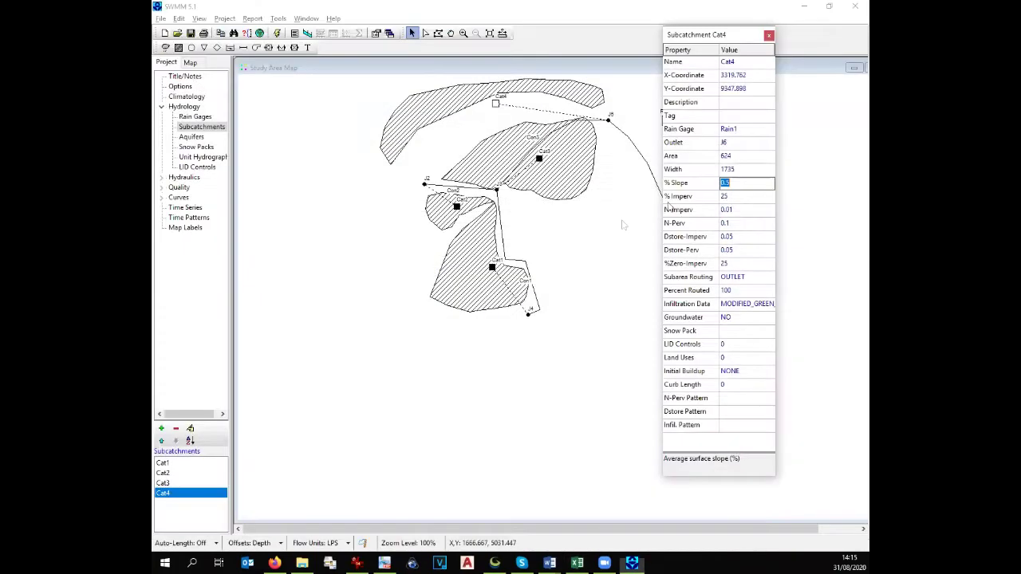
pyautogui.write('0')
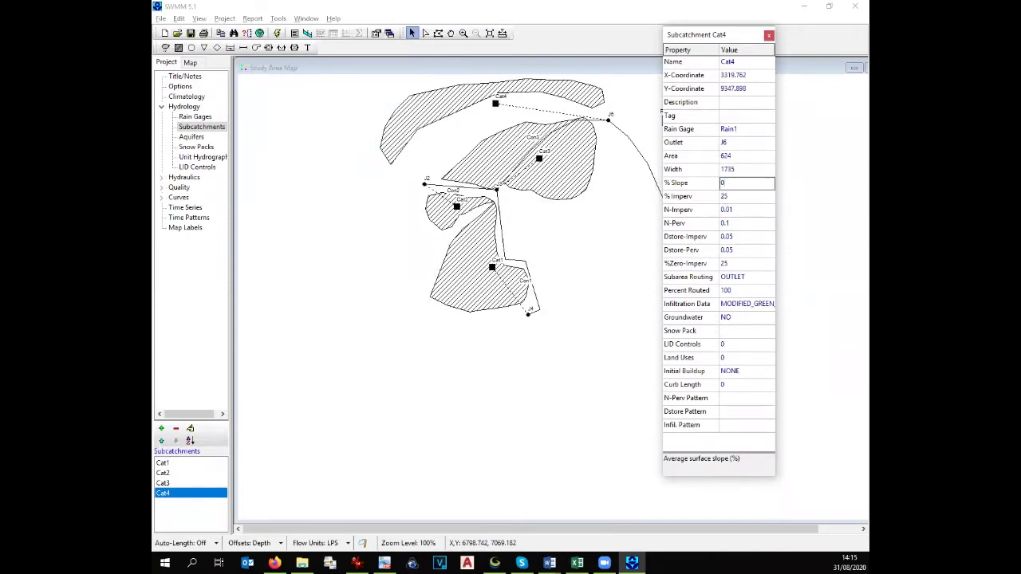
pyautogui.write('8')
pyautogui.click(757, 198)
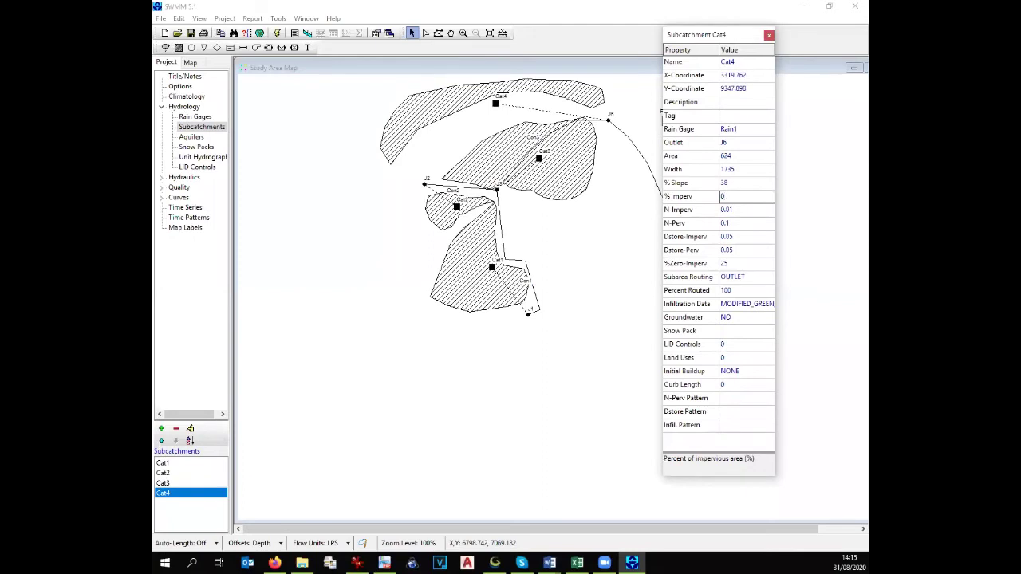
# - Set subcatchment Cat4's N-Perv to 0.15, Dstore-Perv to 0.015 mm and % Slope to 3.8, closing its properties
pyautogui.click(735, 224)
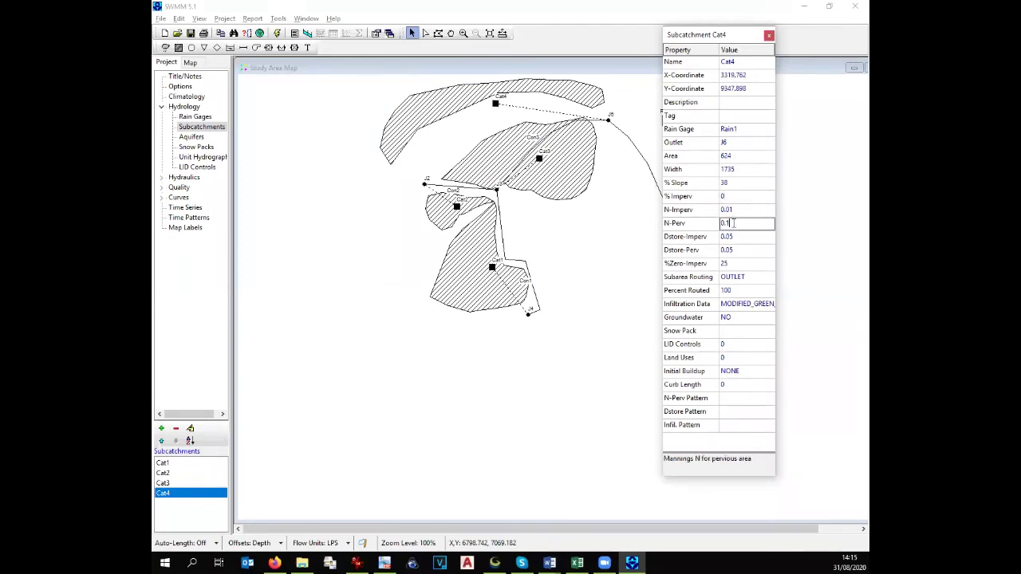
pyautogui.click(728, 252)
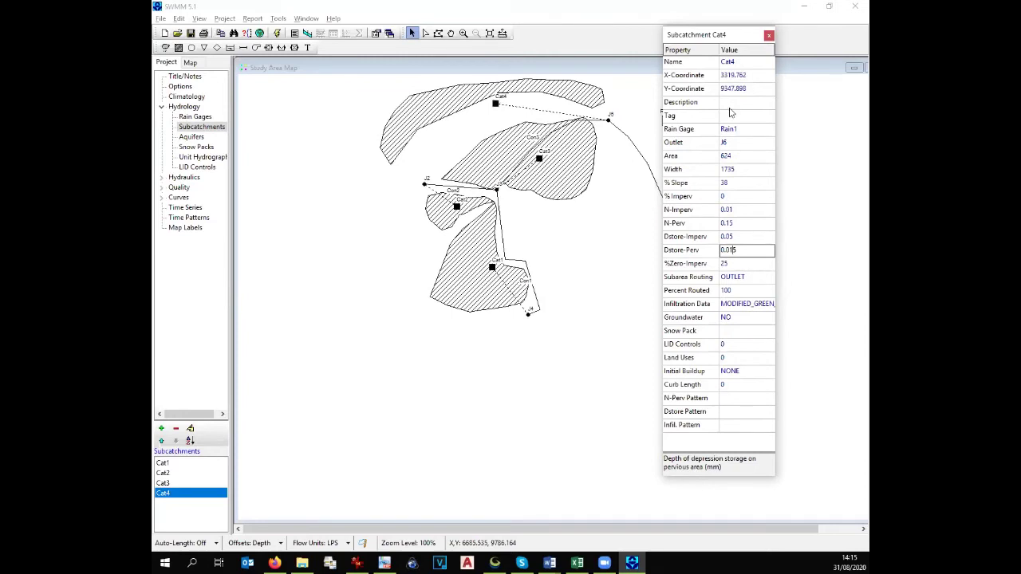
pyautogui.click(743, 184)
pyautogui.write('3.')
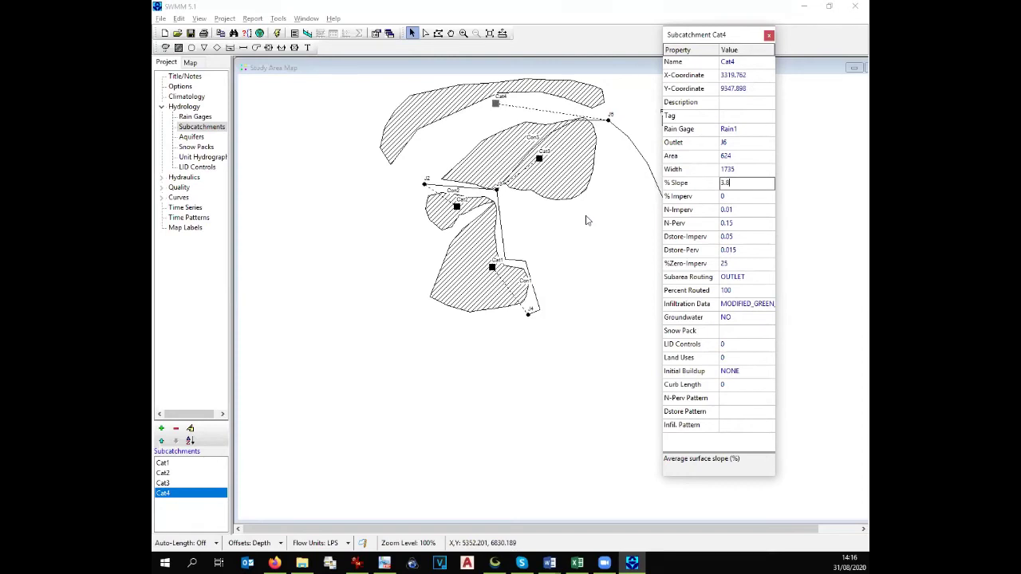
pyautogui.click(769, 35)
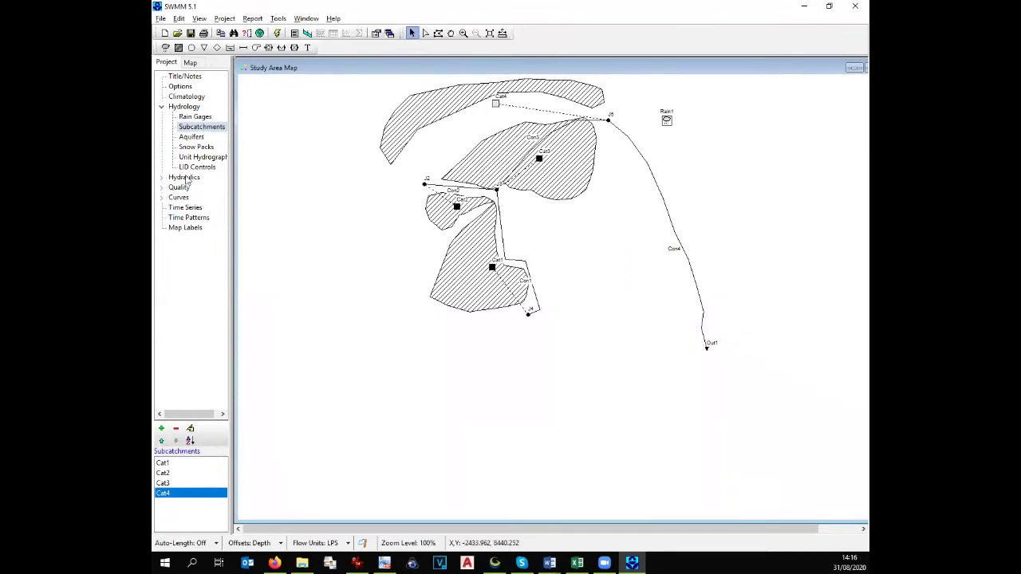
# - Check the junction table in the Excel sheet and open the properties of junction J2 in SWMM
pyautogui.hotkey('alt', 'Tab')
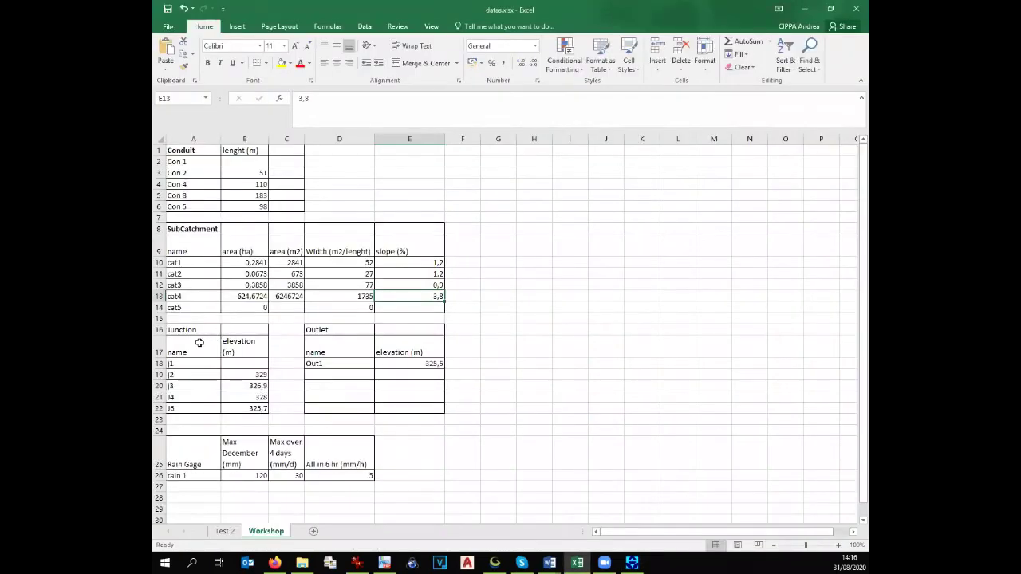
pyautogui.hotkey('alt', 'Tab')
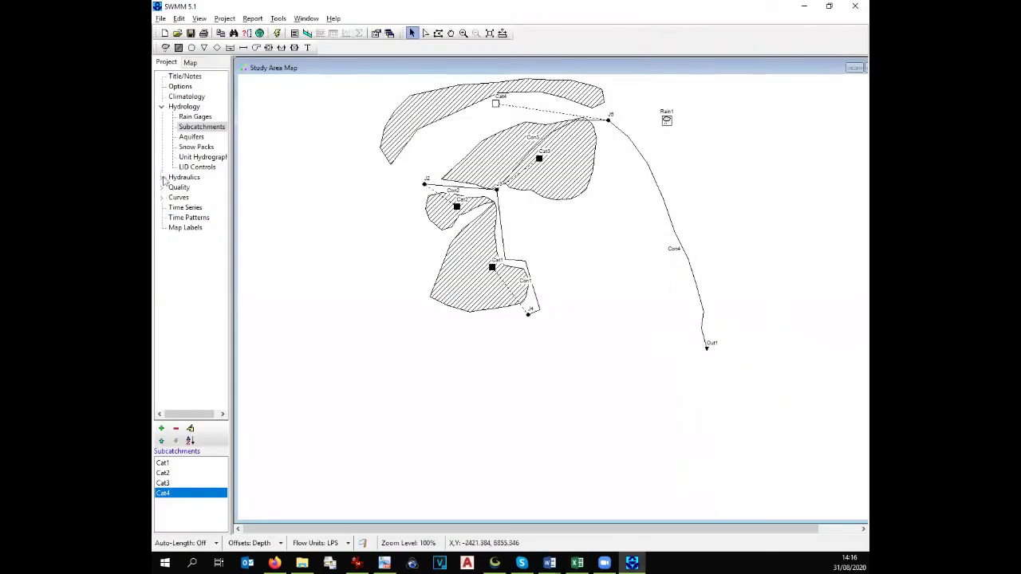
pyautogui.click(162, 178)
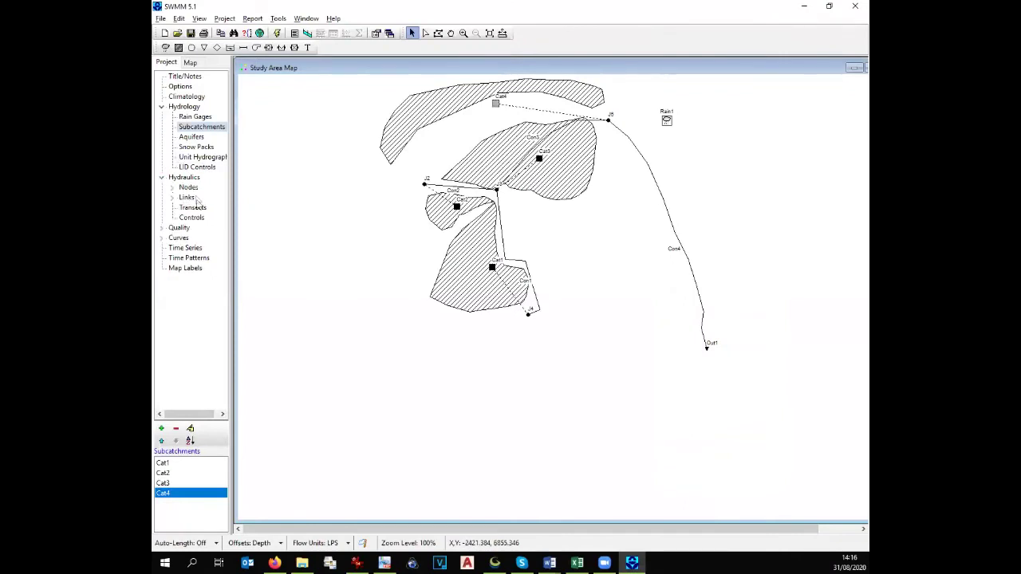
pyautogui.click(196, 187)
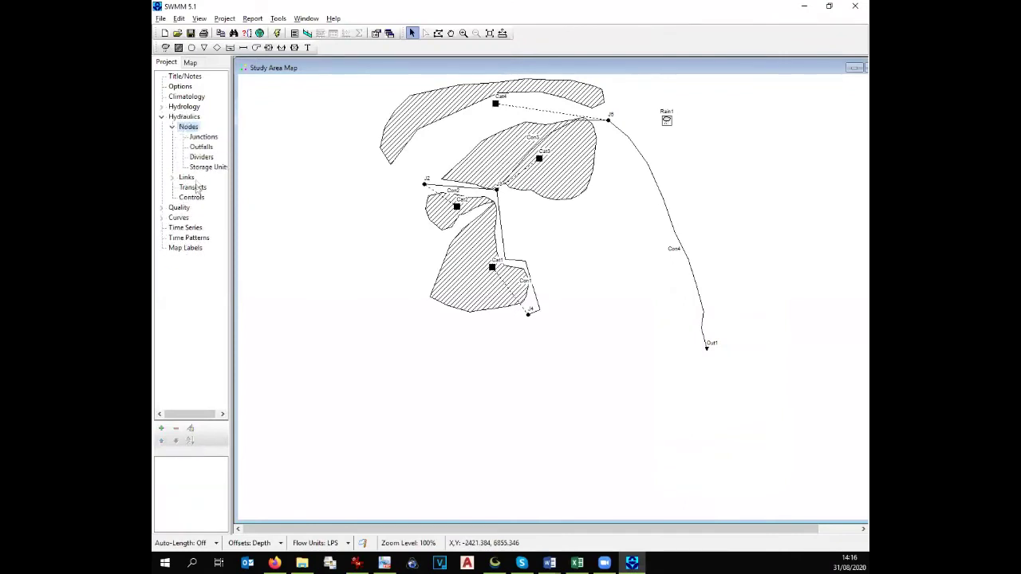
pyautogui.click(203, 137)
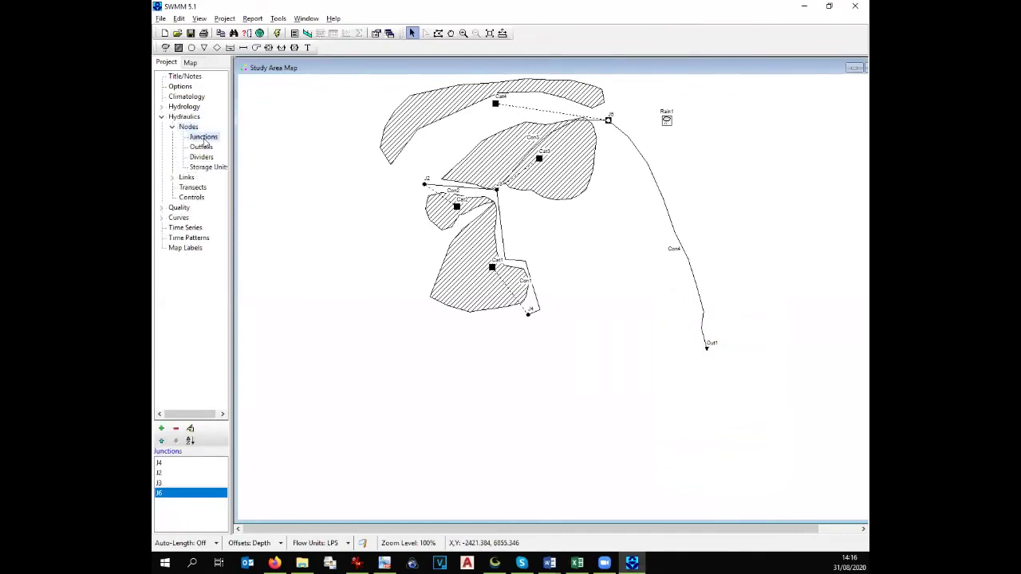
pyautogui.doubleClick(170, 474)
# - Look up j2's elevation in the Excel sheet and set junction J2's invert elevation to 329 m in SWMM
pyautogui.hotkey('alt', 'Tab')
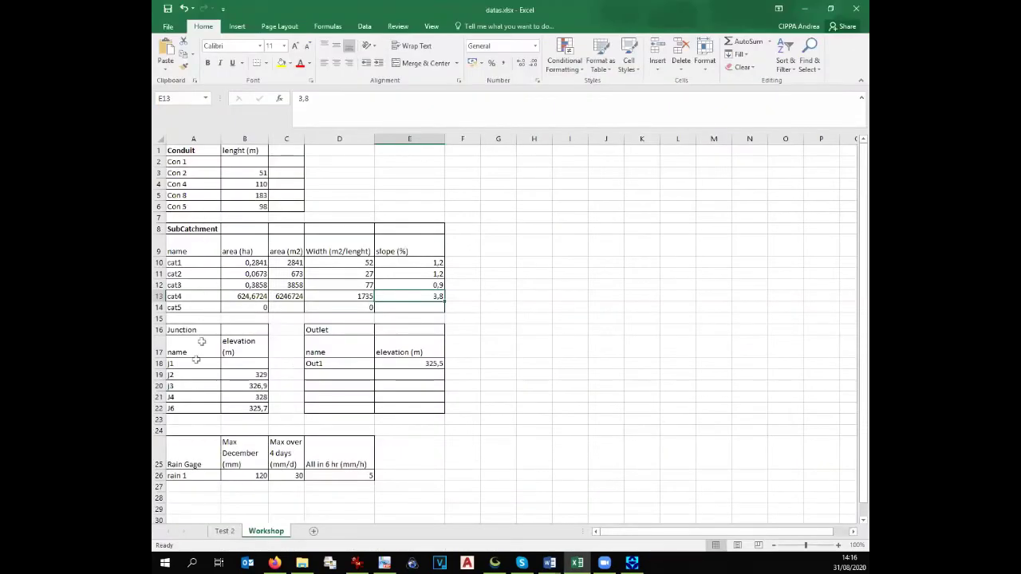
pyautogui.click(242, 375)
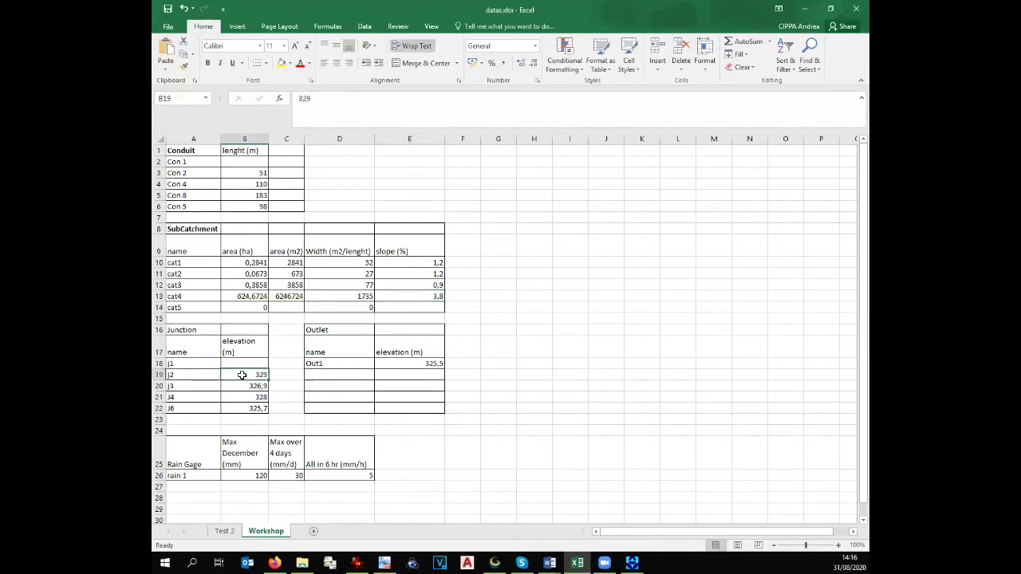
pyautogui.hotkey('alt', 'Tab')
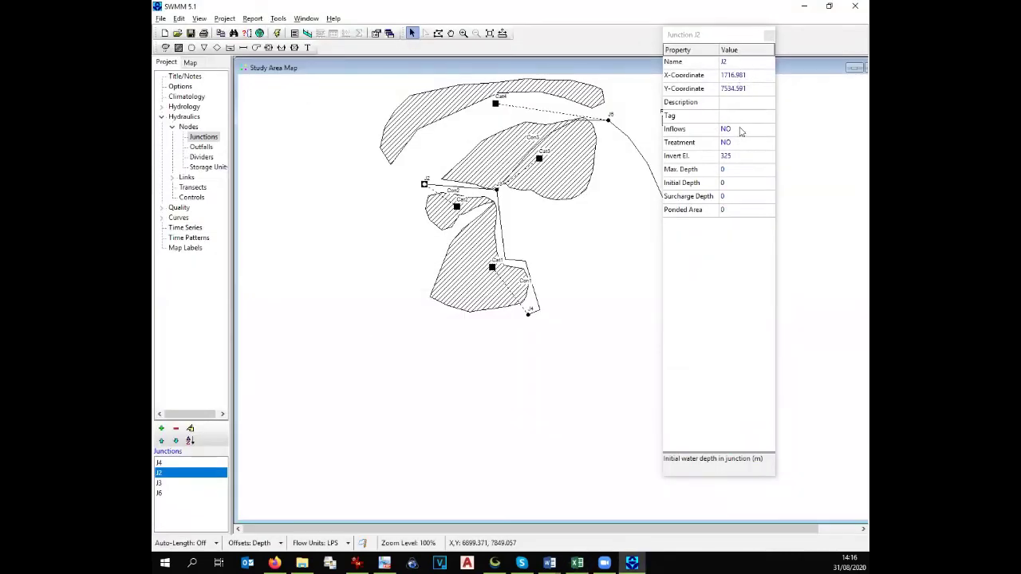
pyautogui.click(696, 144)
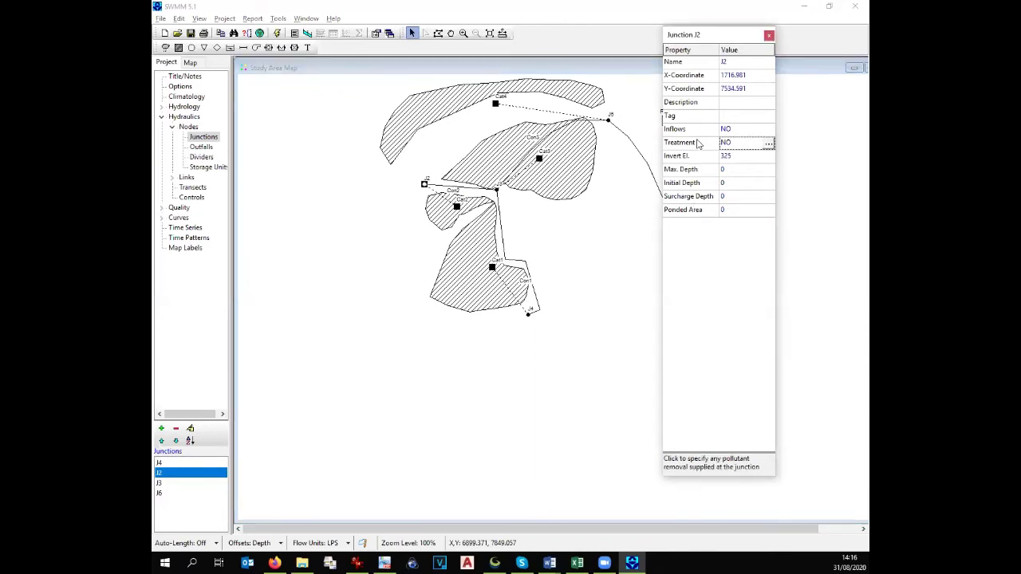
pyautogui.click(699, 160)
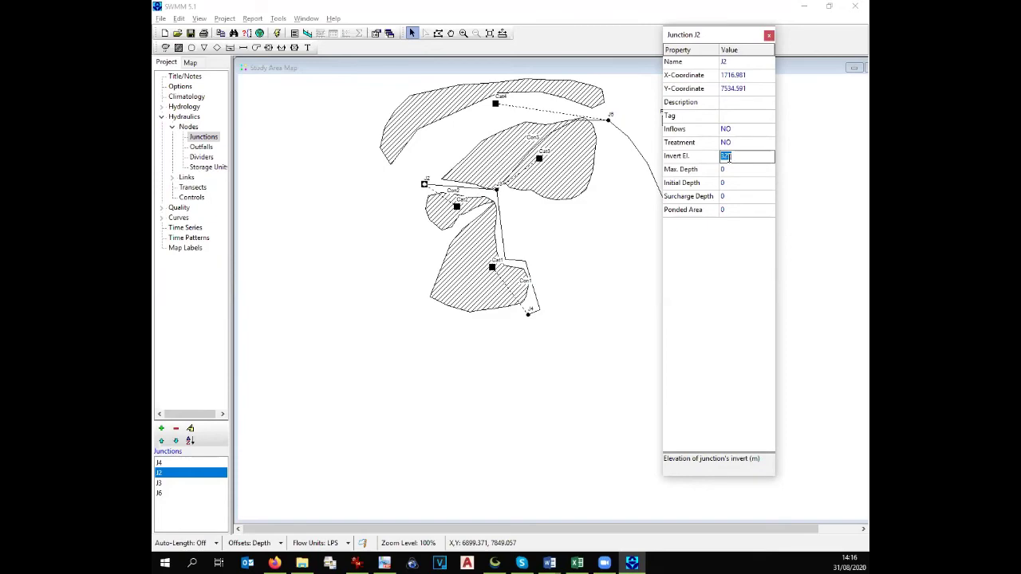
pyautogui.hotkey('alt', 'Tab')
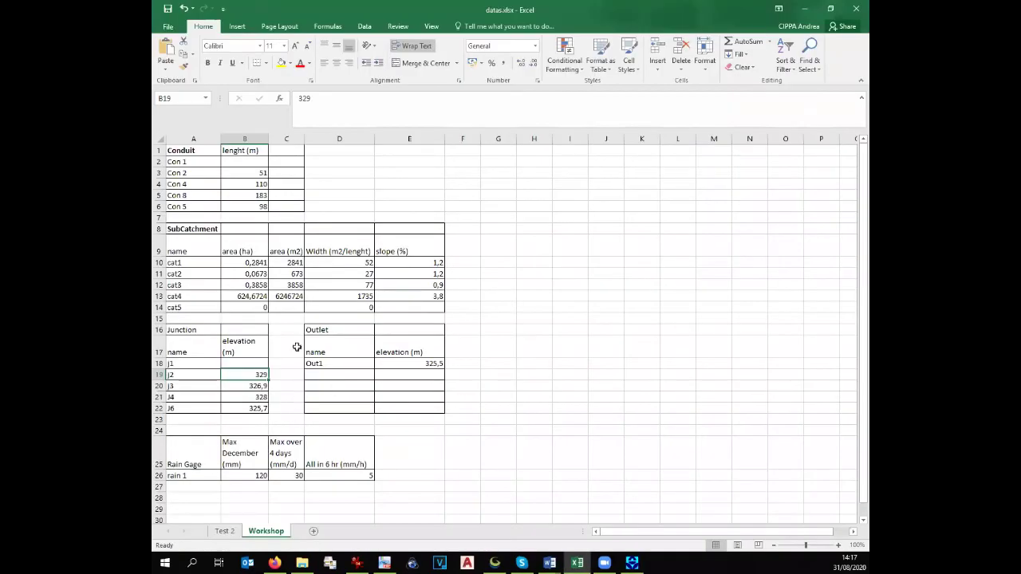
pyautogui.hotkey('alt', 'Tab')
pyautogui.write('3')
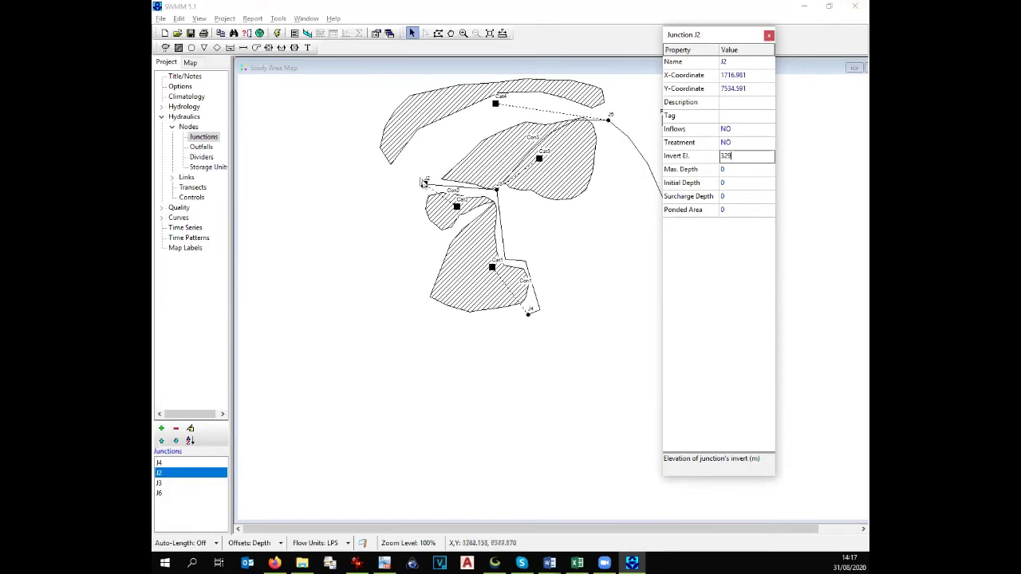
# - Look up j3's elevation in the Excel sheet and set junction J3's invert elevation to 326.9 m in SWMM
pyautogui.click(497, 190)
pyautogui.hotkey('alt', 'Tab')
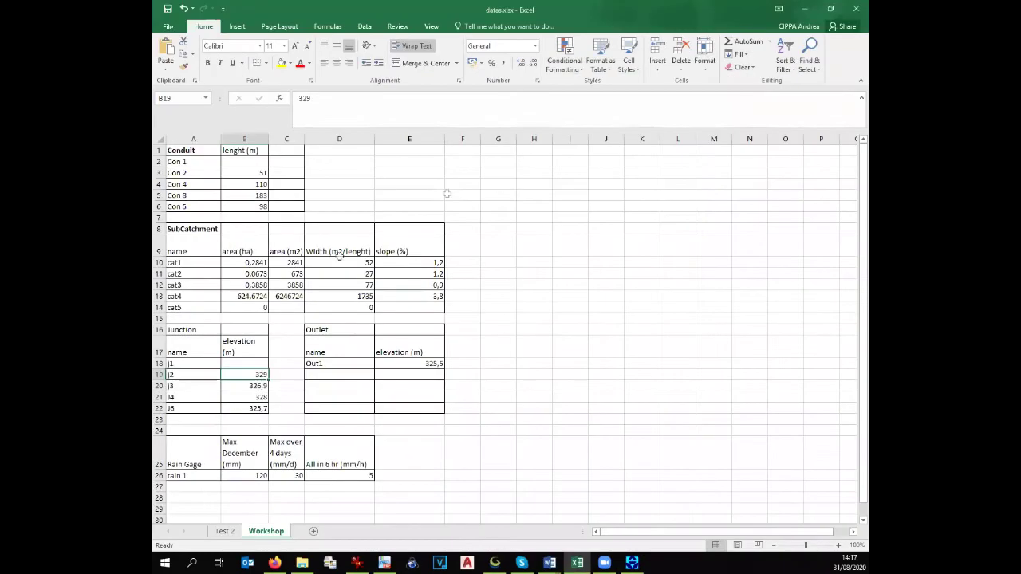
pyautogui.click(251, 389)
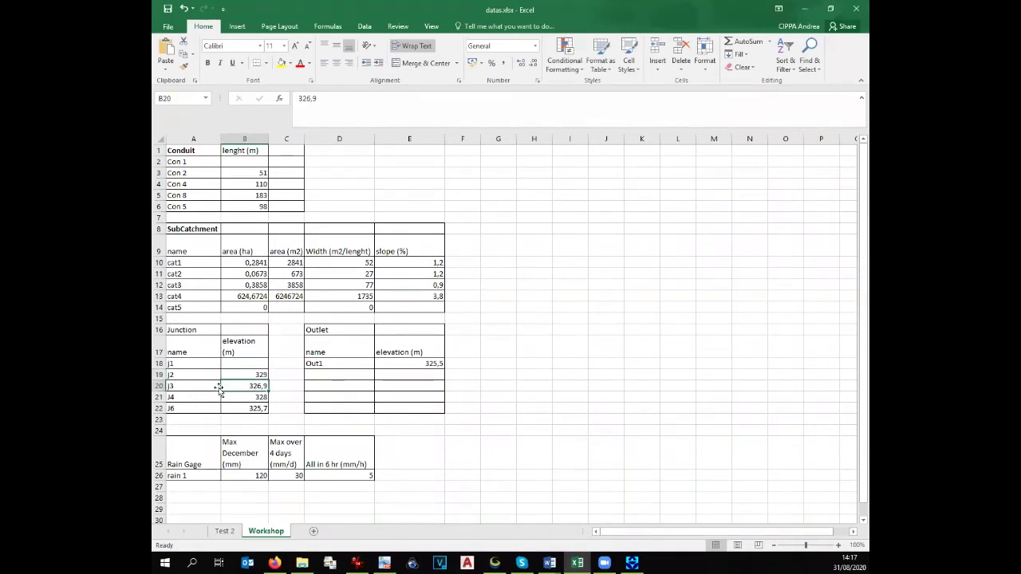
pyautogui.hotkey('alt', 'Tab')
pyautogui.click(736, 156)
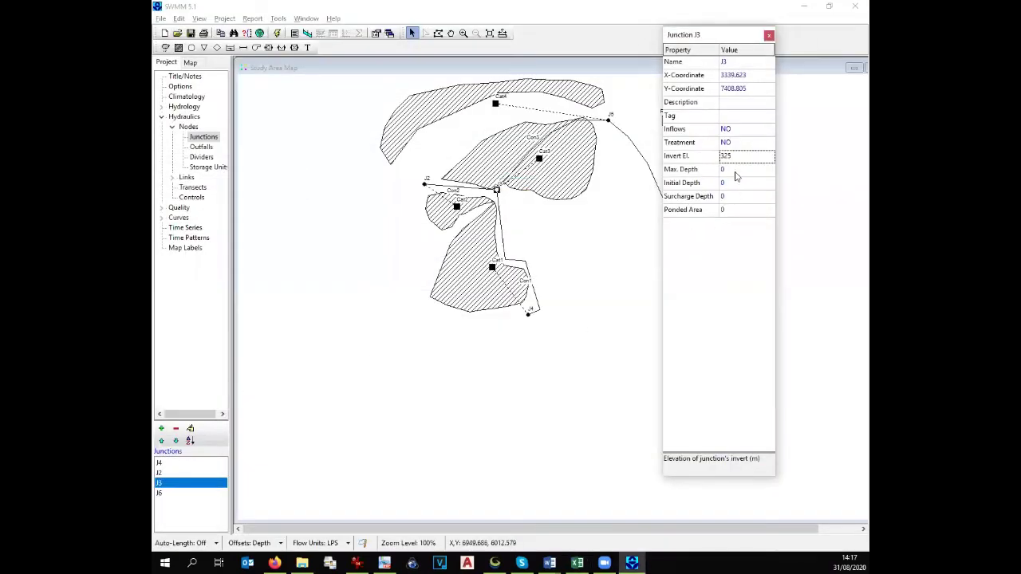
pyautogui.click(748, 156)
pyautogui.write('32')
pyautogui.hotkey('alt', 'Tab')
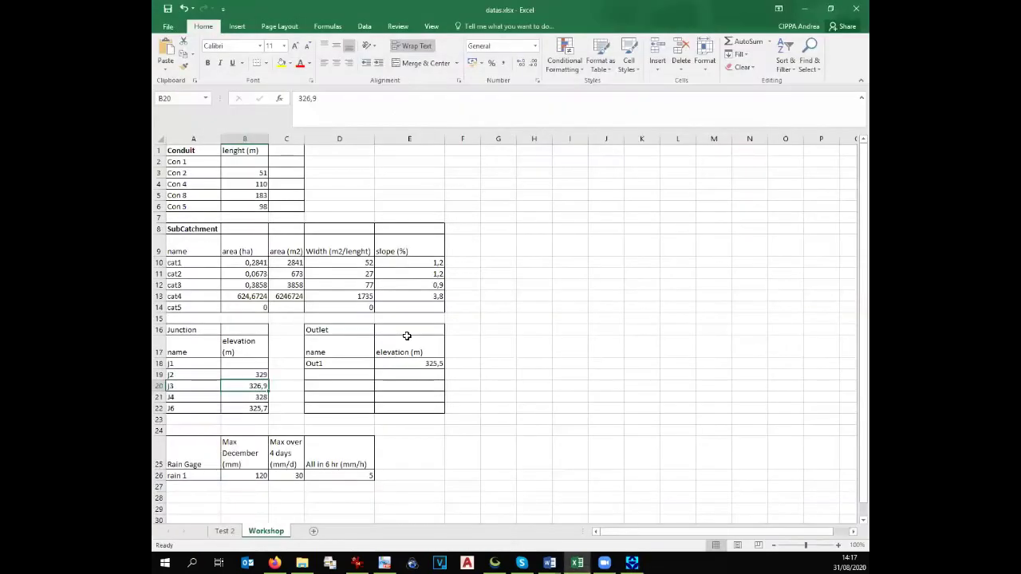
pyautogui.hotkey('alt', 'Tab')
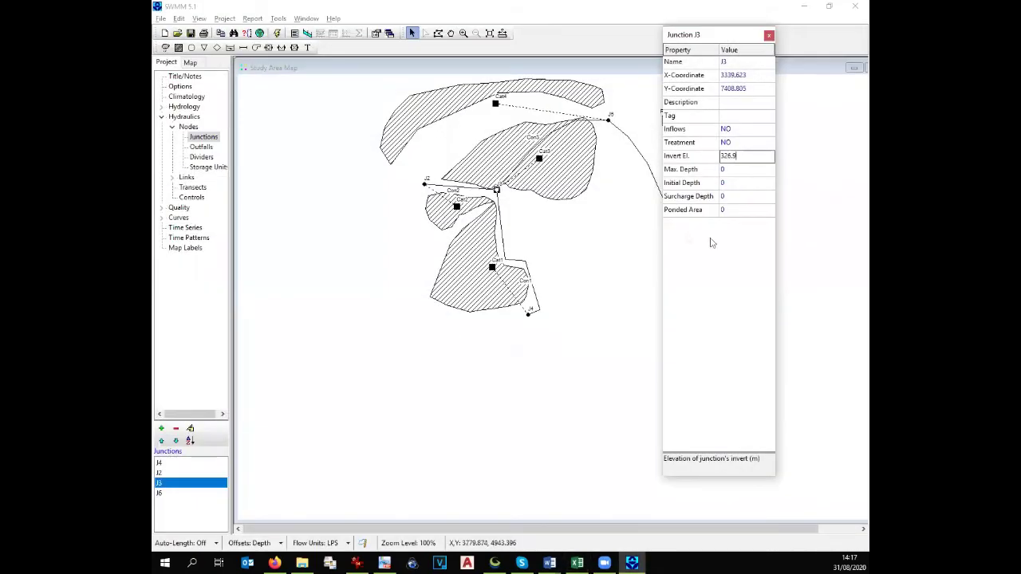
# - Look up J4's elevation in the Excel sheet and set junction J4's invert elevation to 328 m in SWMM
pyautogui.click(528, 317)
pyautogui.hotkey('alt', 'Tab')
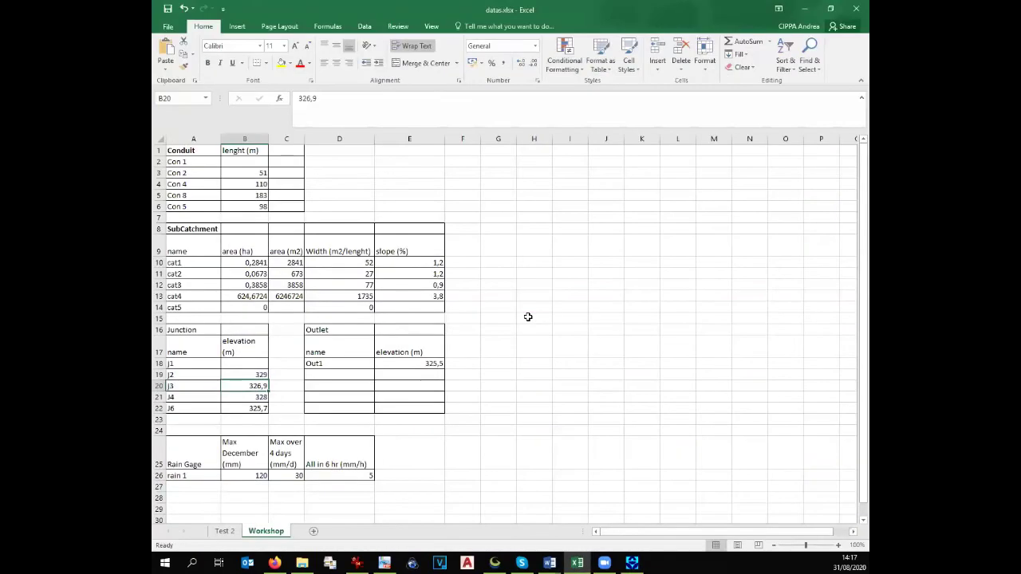
pyautogui.click(244, 397)
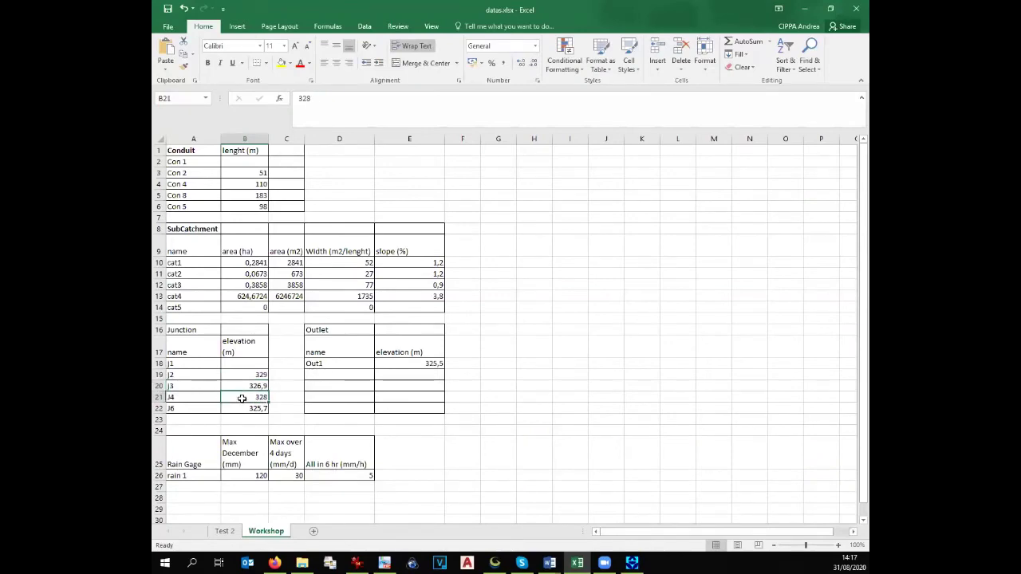
pyautogui.hotkey('alt', 'Tab')
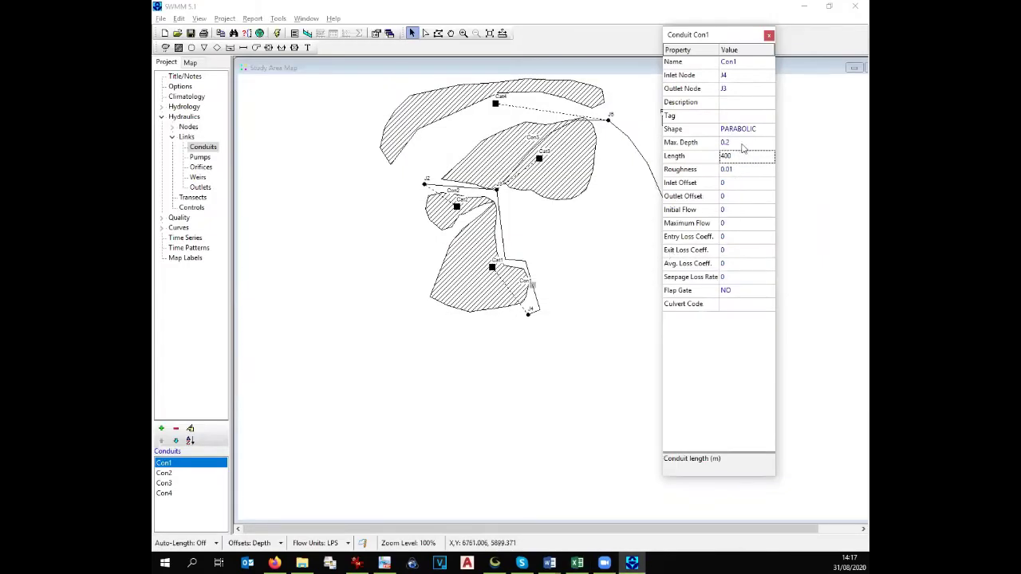
pyautogui.click(529, 316)
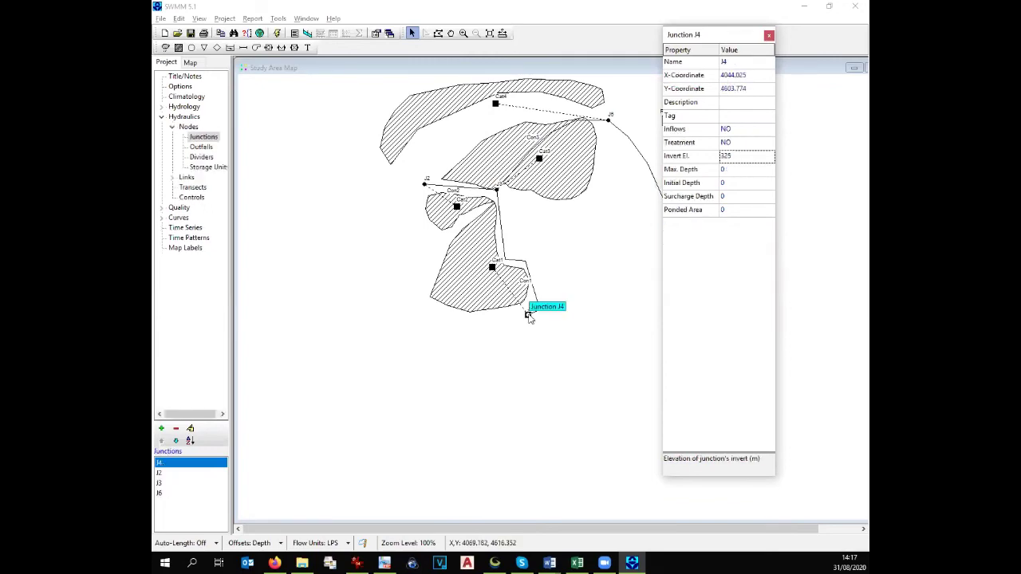
pyautogui.click(750, 155)
pyautogui.write('3')
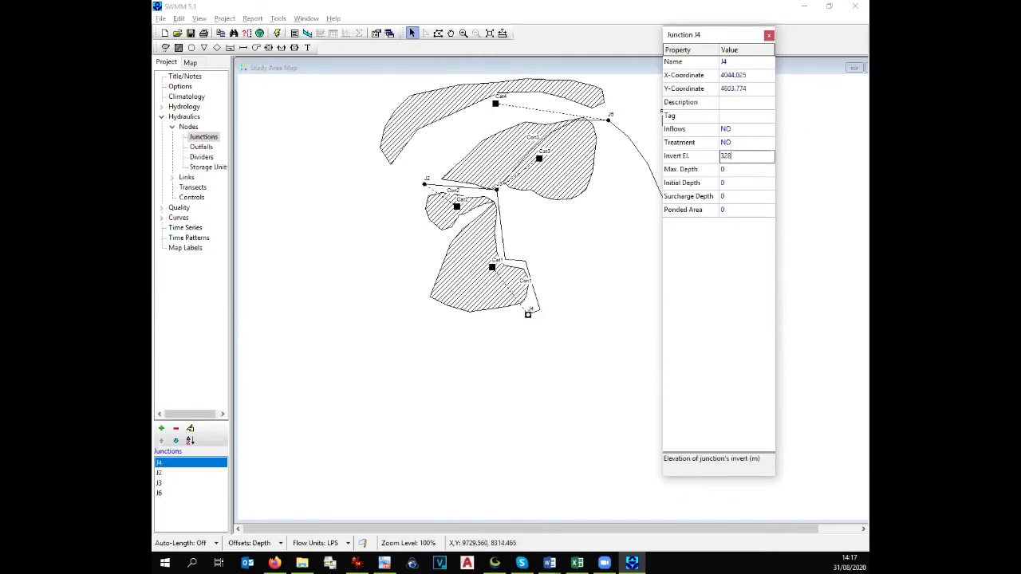
pyautogui.hotkey('alt', 'Tab')
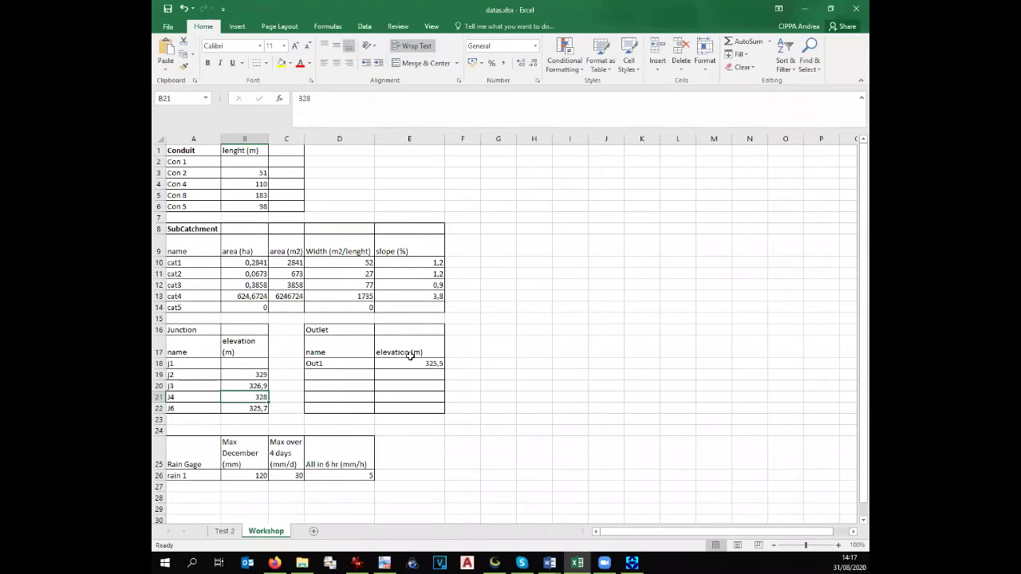
pyautogui.hotkey('alt', 'Tab')
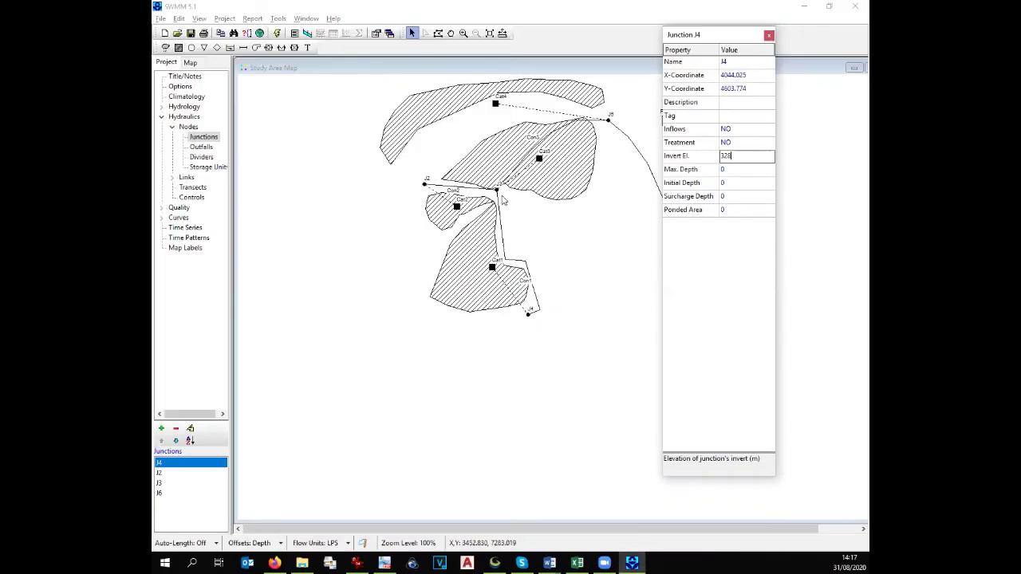
# - Look up J6's elevation in the Excel sheet, set junction J6's invert elevation to 325.7 m in SWMM and close its properties
pyautogui.click(608, 121)
pyautogui.hotkey('alt', 'Tab')
pyautogui.click(232, 407)
pyautogui.hotkey('alt', 'Tab')
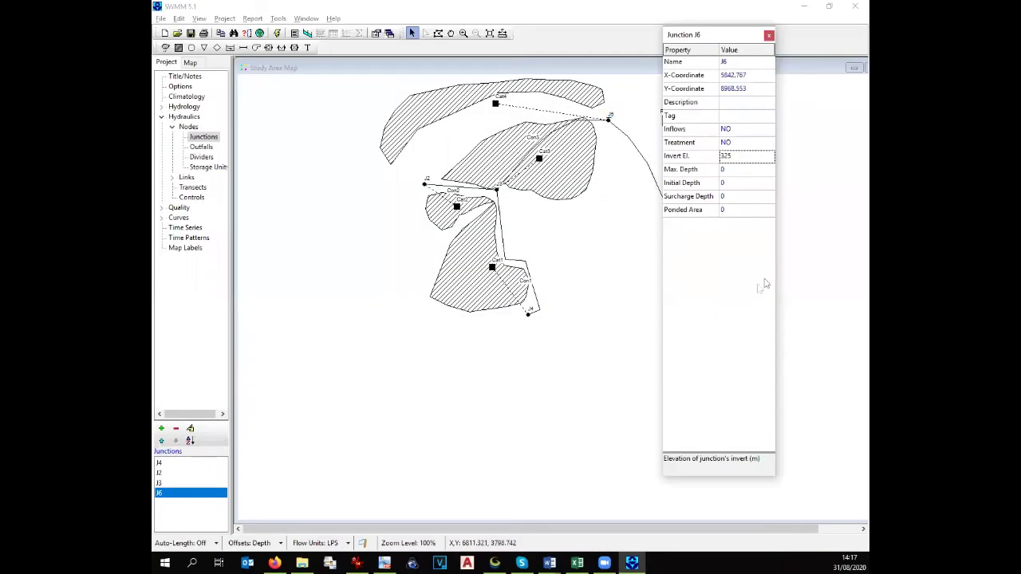
pyautogui.click(754, 156)
pyautogui.hotkey('alt', 'Tab')
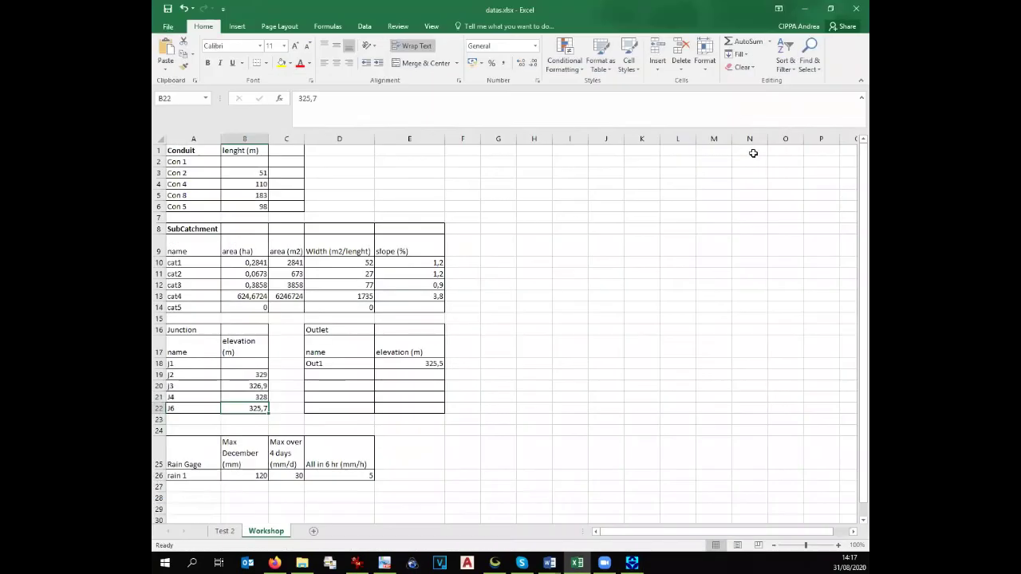
pyautogui.hotkey('alt', 'Tab')
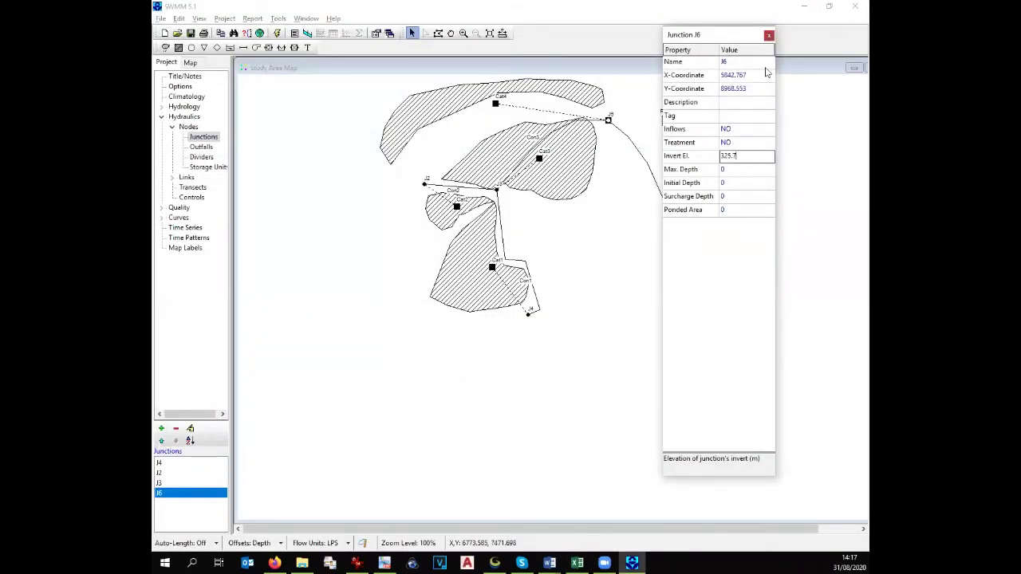
pyautogui.click(769, 35)
# - Look up Out1's elevation in the Excel sheet and set outfall Out1's invert elevation to 325.5 m in SWMM
pyautogui.click(707, 348)
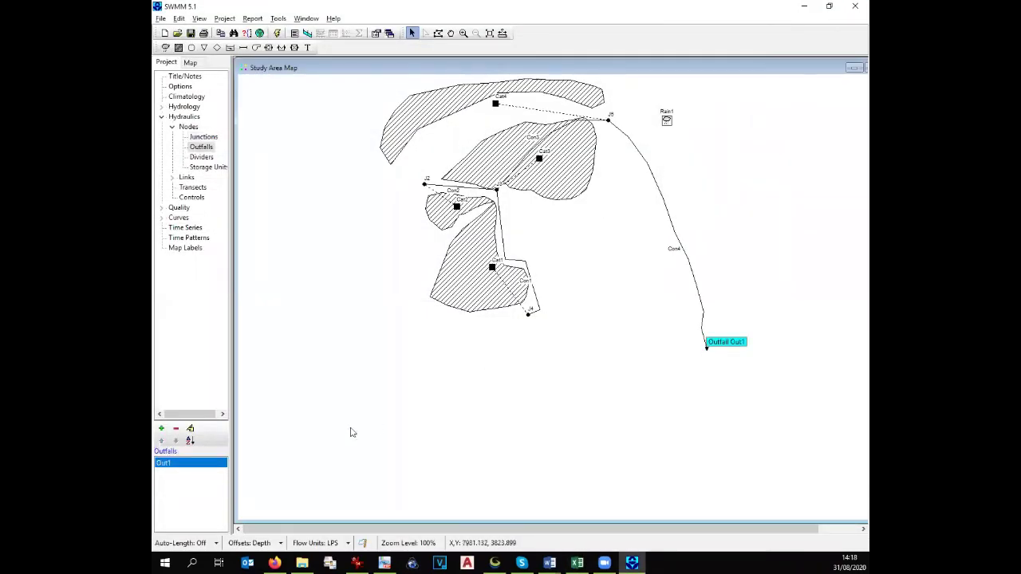
pyautogui.doubleClick(209, 468)
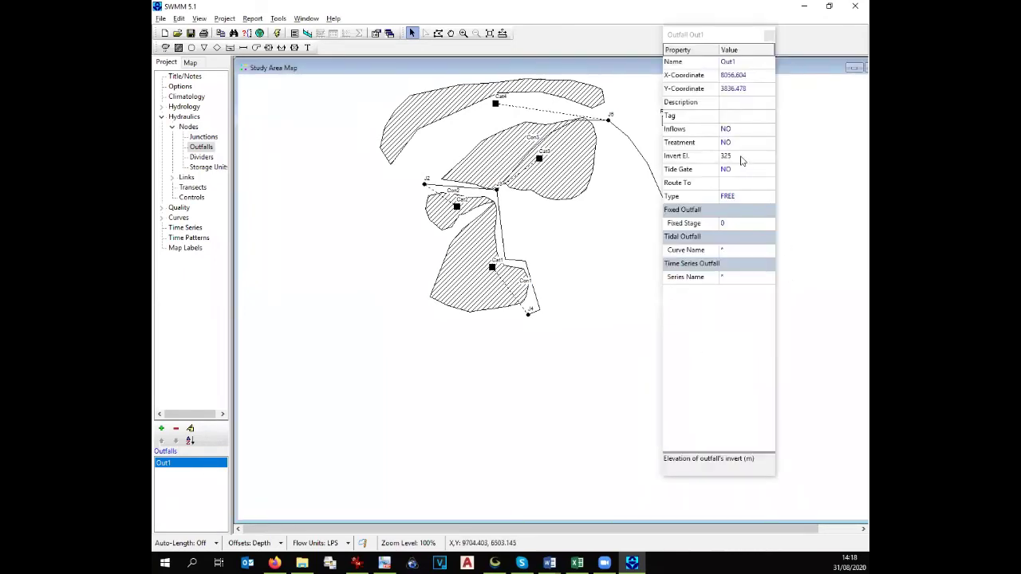
pyautogui.hotkey('alt', 'Tab')
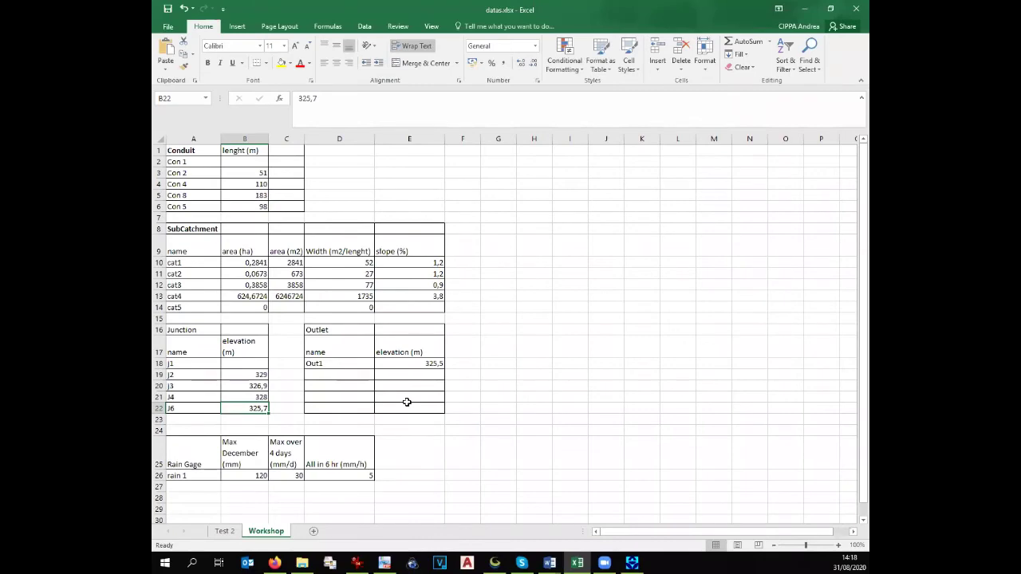
pyautogui.hotkey('alt', 'Tab')
pyautogui.hotkey('alt', 'Tab')
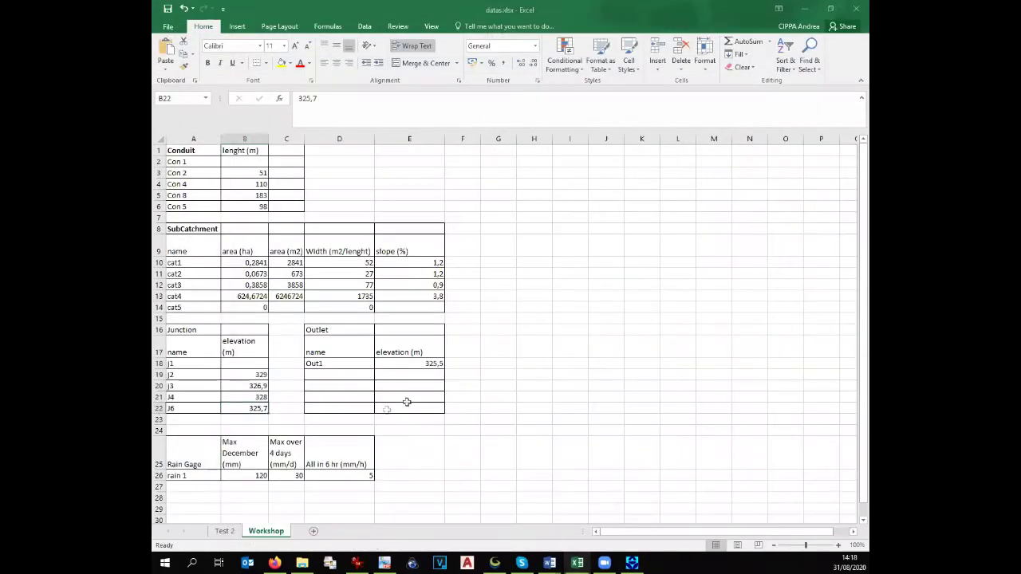
pyautogui.click(405, 363)
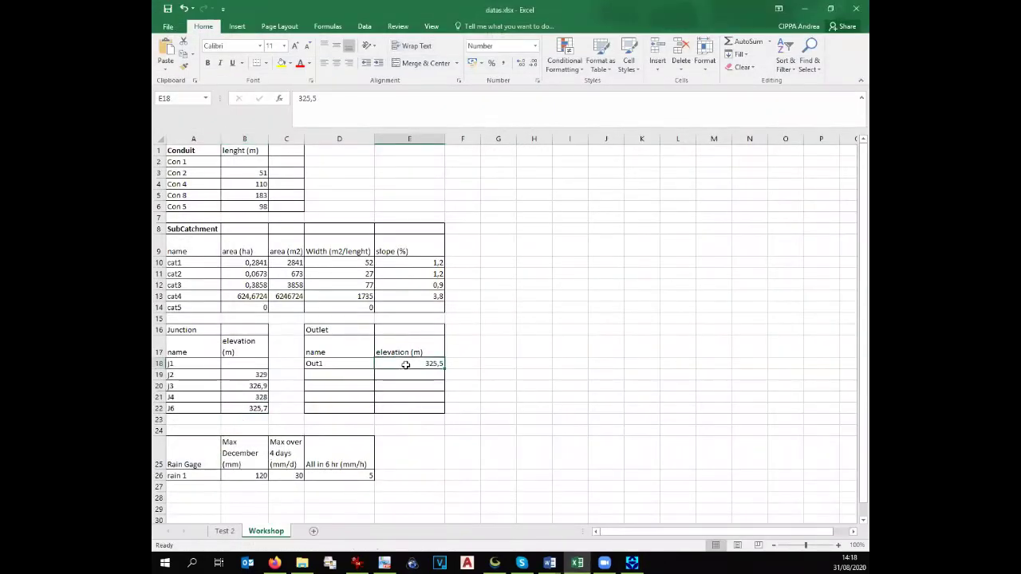
pyautogui.hotkey('alt', 'Tab')
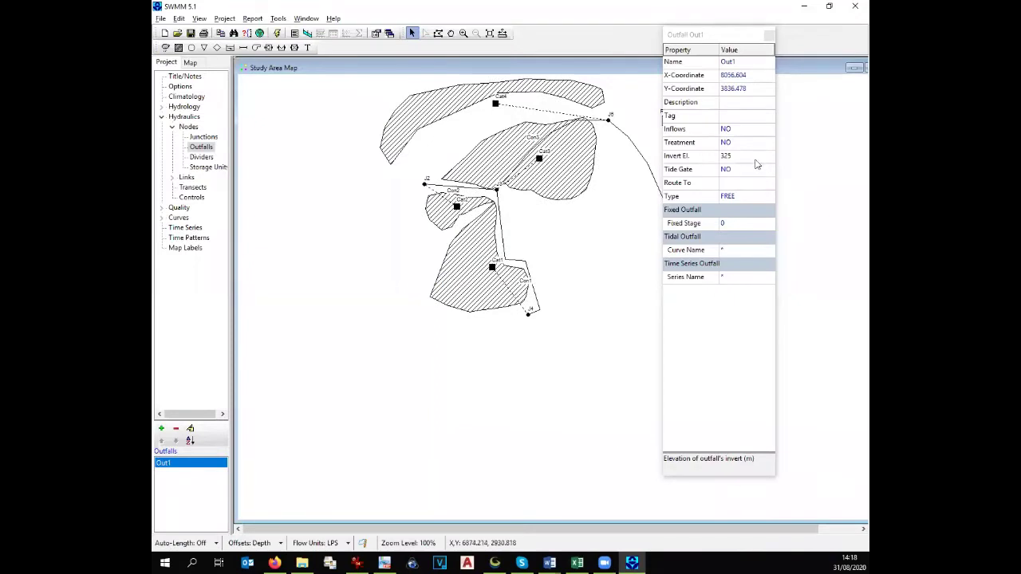
pyautogui.click(756, 157)
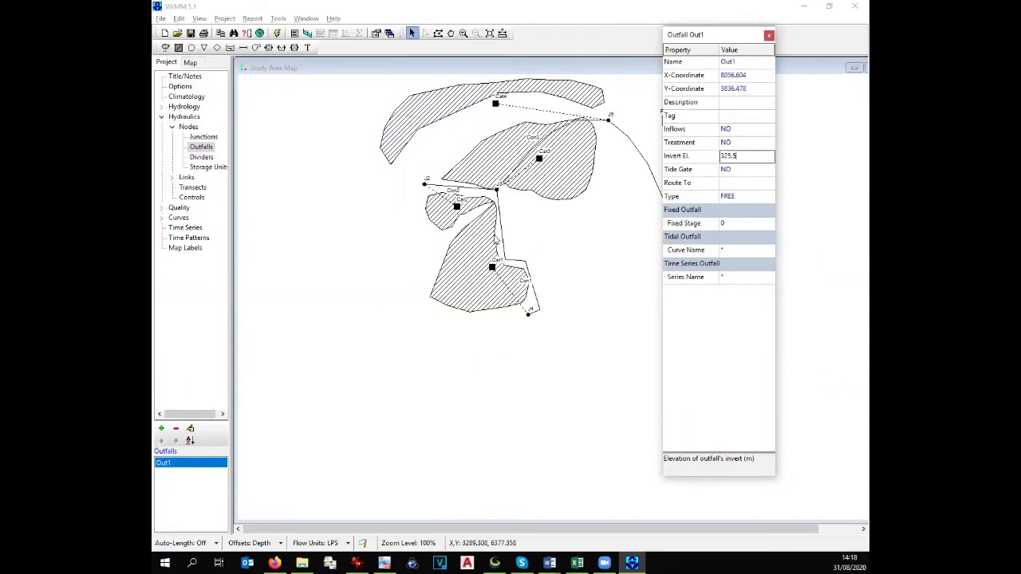
# - List the model's conduits and open the properties of conduit Con1
pyautogui.click(187, 177)
pyautogui.click(210, 149)
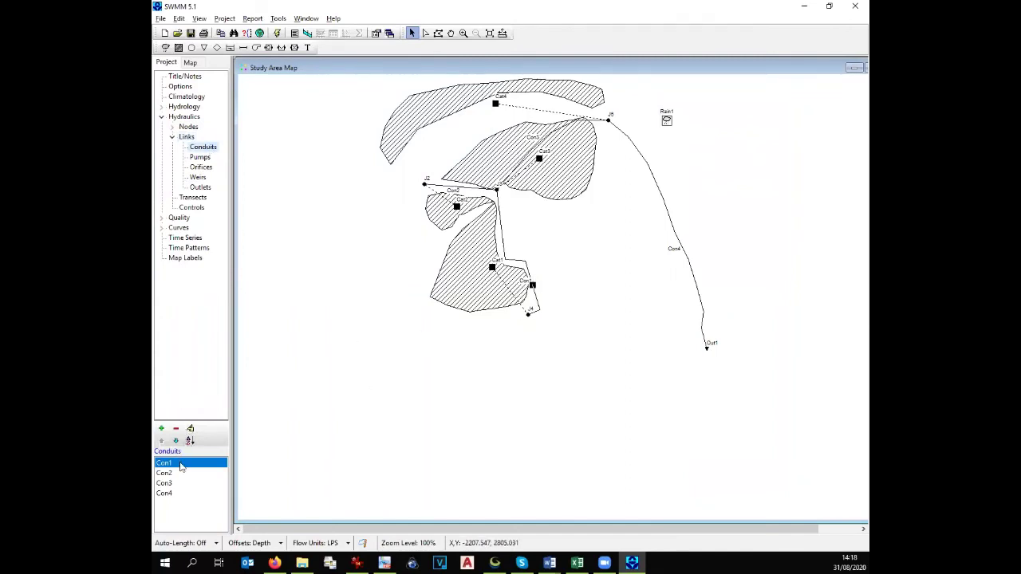
pyautogui.doubleClick(528, 280)
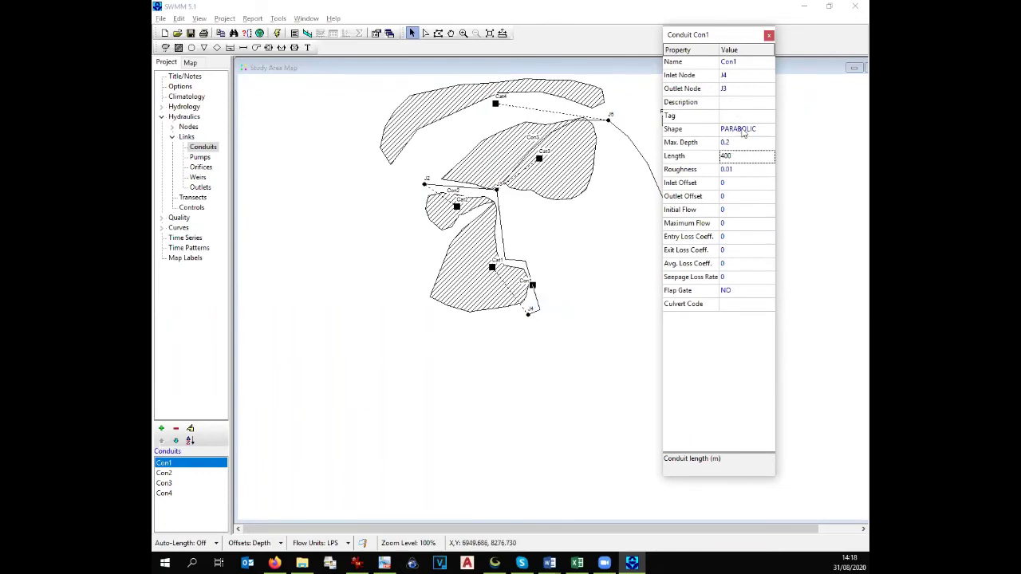
# - In Global Mapper, display the Drainage picture layer at its full extent to examine the drain's cross-section, and return to SWMM
pyautogui.click(496, 562)
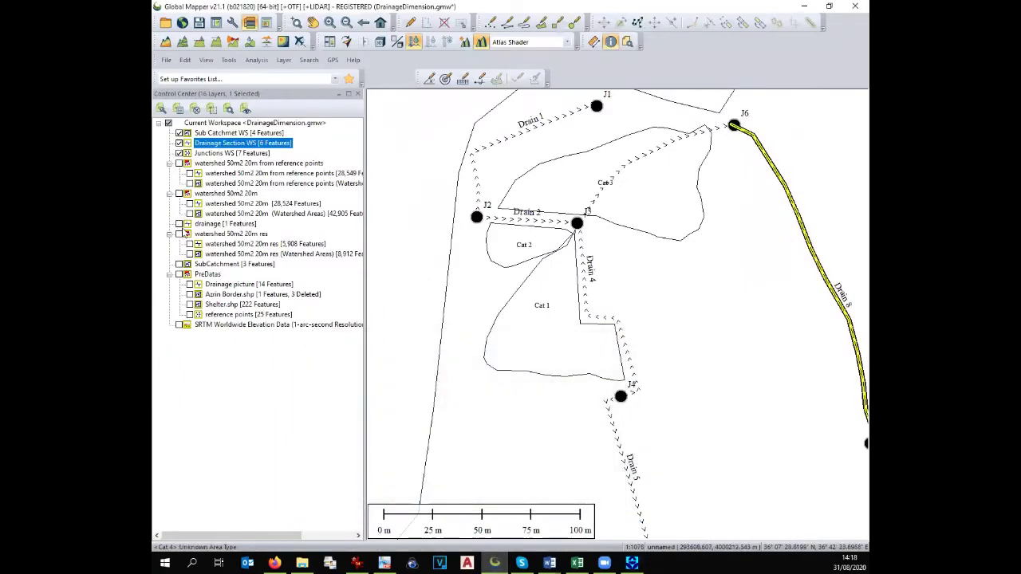
pyautogui.click(189, 285)
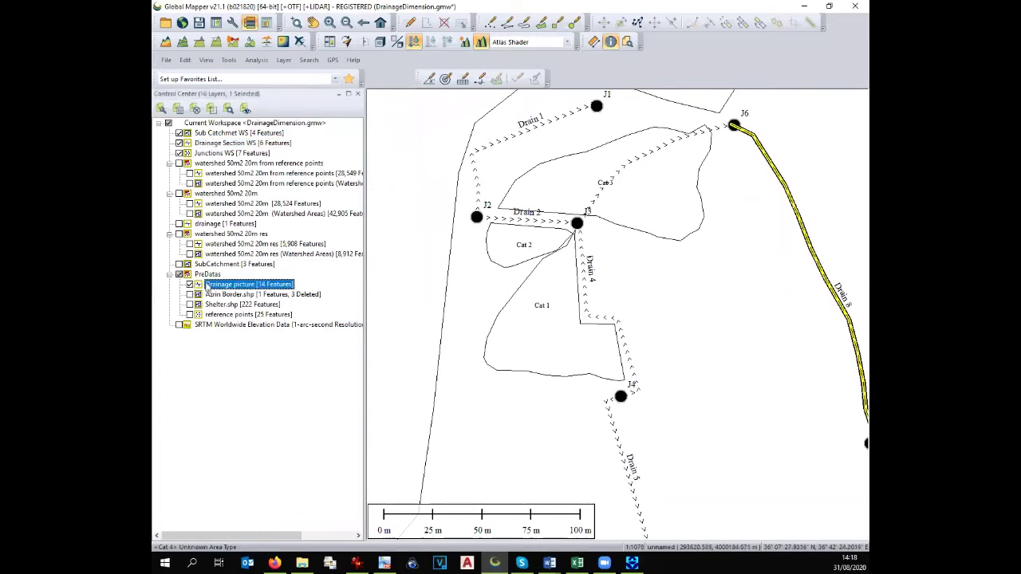
pyautogui.rightClick(207, 289)
pyautogui.click(260, 111)
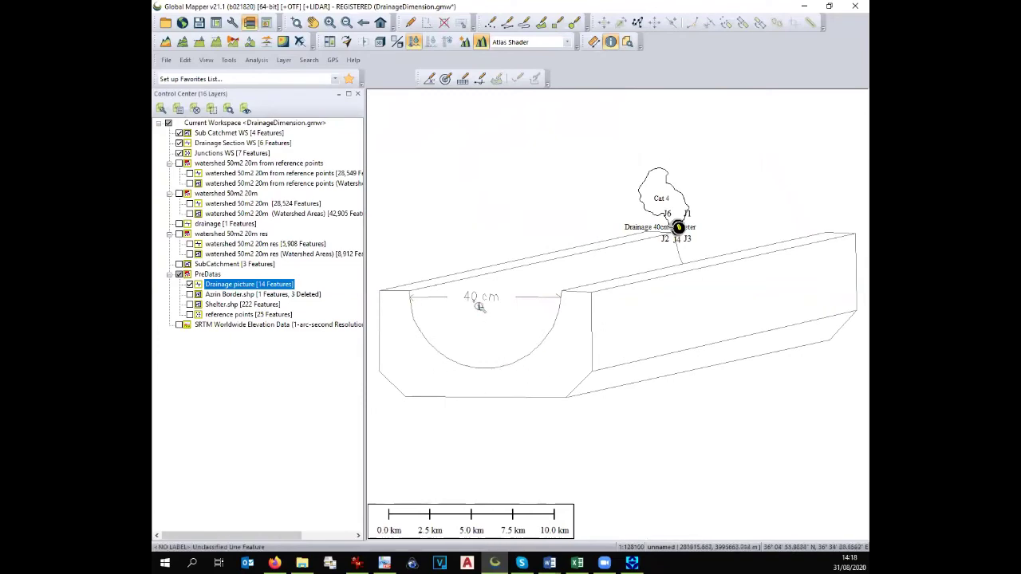
pyautogui.hotkey('alt', 'Tab')
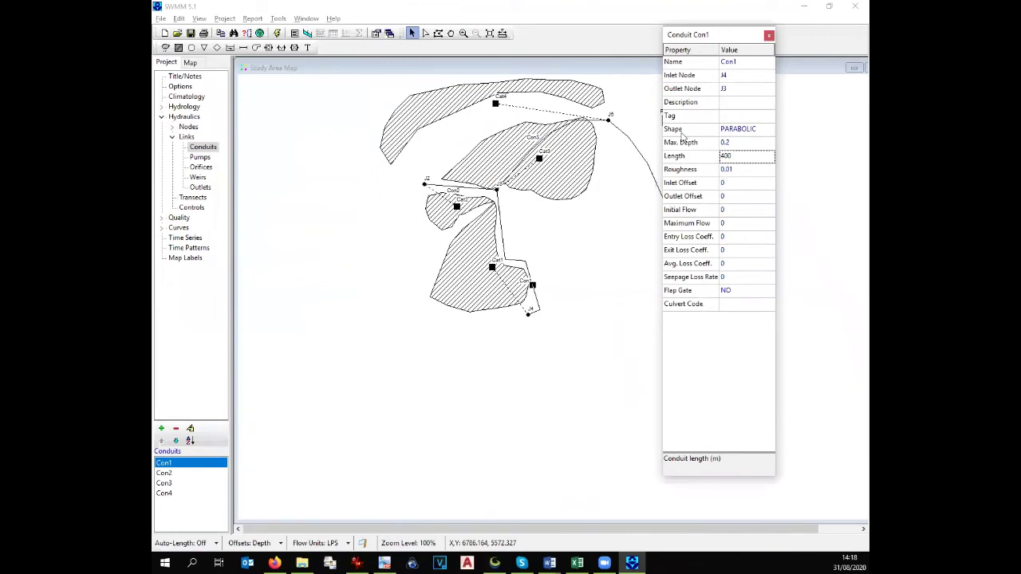
# - Open Con1's cross-section geometry in SWMM and compare its shape and dimensions with the drain drawing in Global Mapper
pyautogui.click(768, 132)
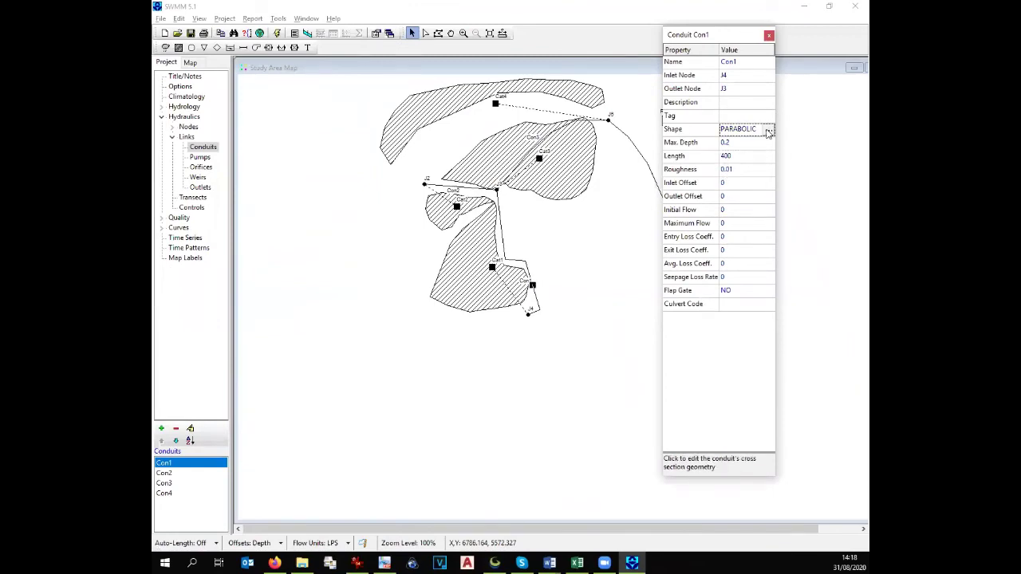
pyautogui.click(769, 130)
pyautogui.scroll(-5, 391, 264)
pyautogui.scroll(5, 388, 297)
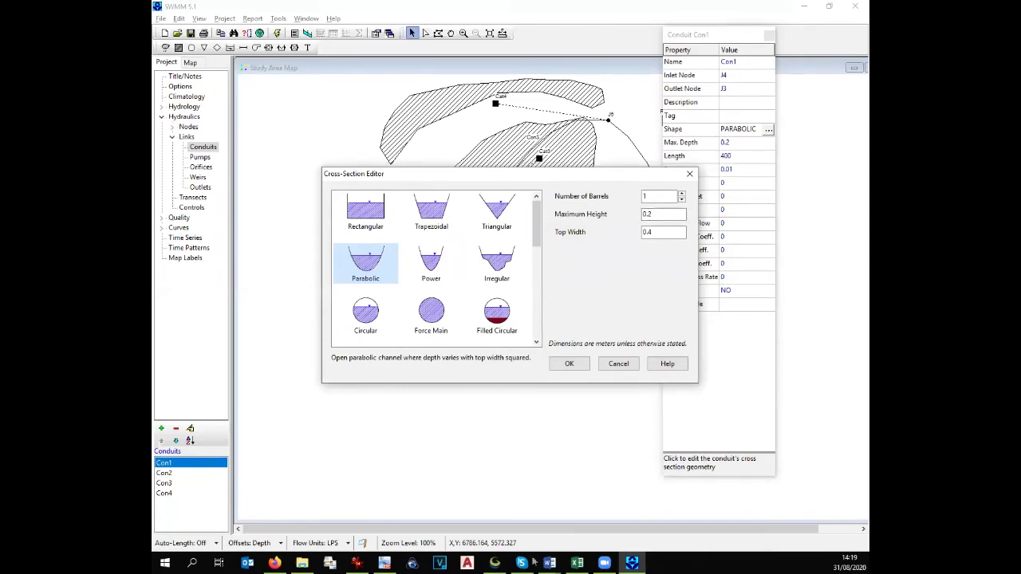
pyautogui.click(492, 563)
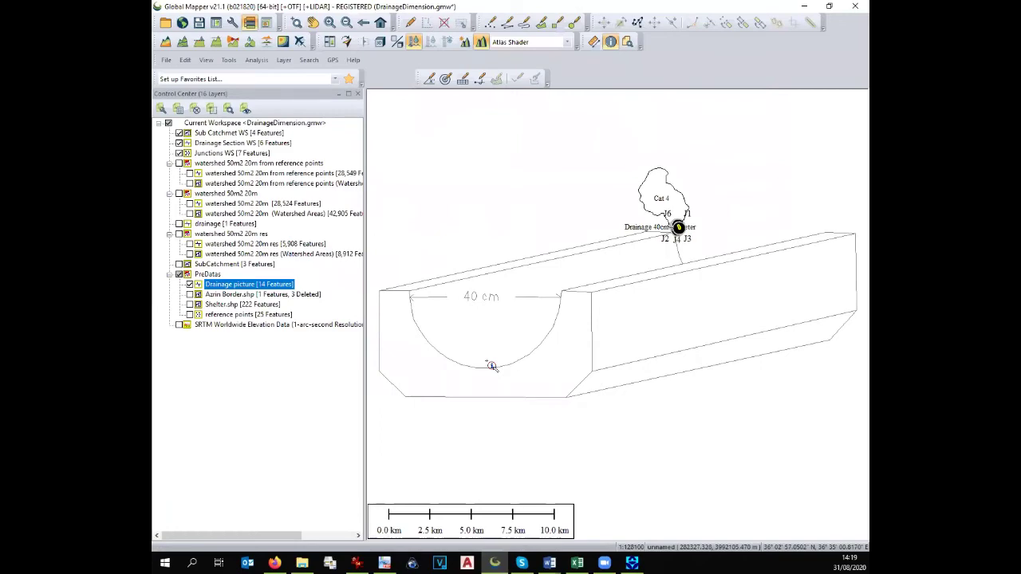
pyautogui.hotkey('alt', 'Tab')
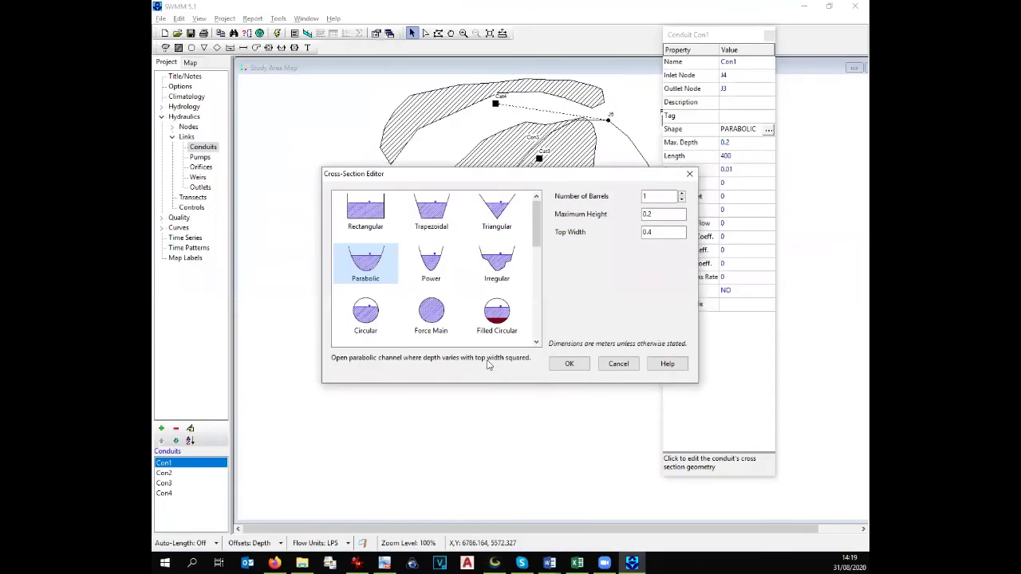